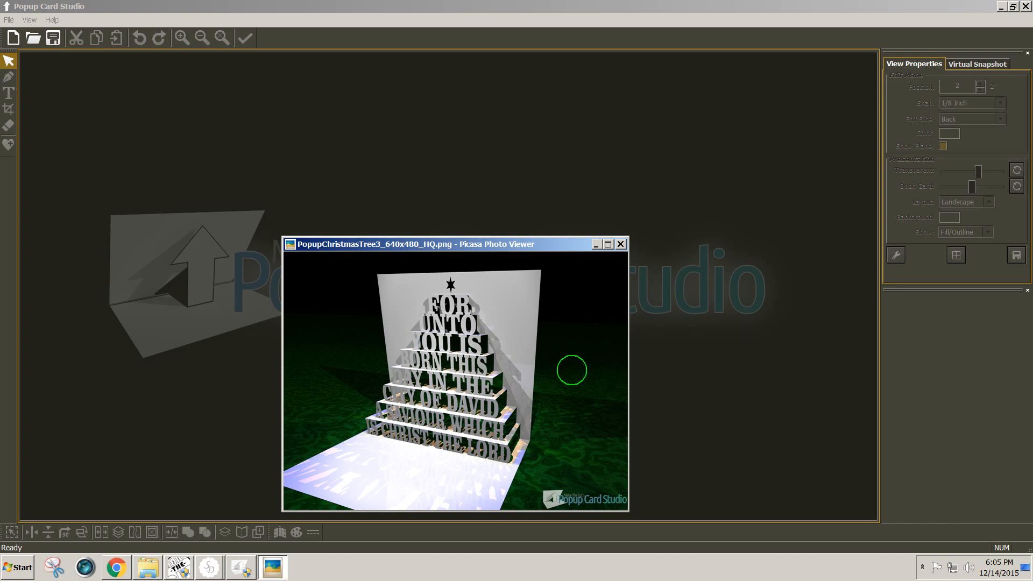
- Create a new 90 degree open type card project 5.5 in. wide and 5.5 in. high
{"action": "mouse_move", "coordinate": [489, 466]}
{"action": "left_click", "coordinate": [596, 244]}
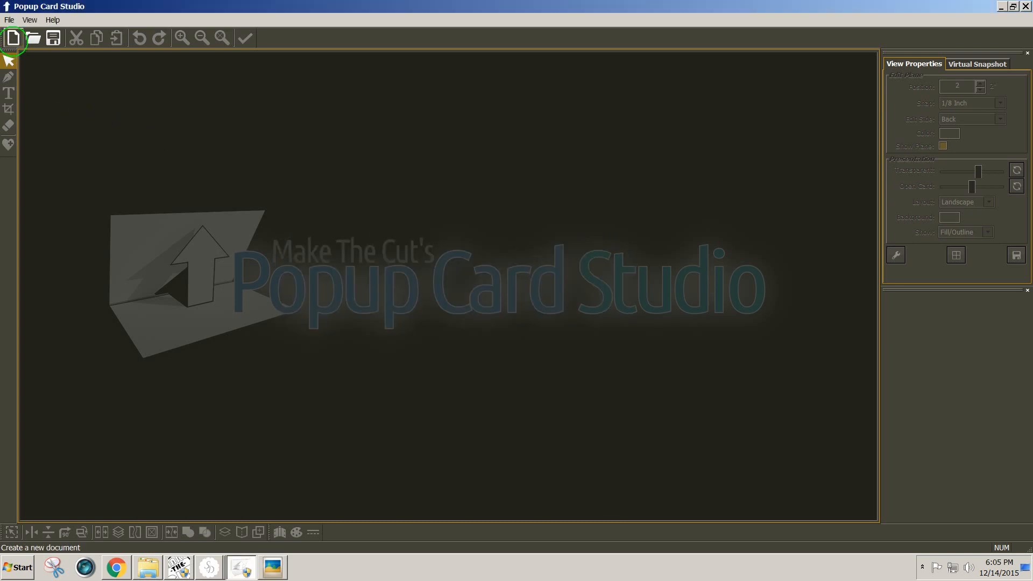
{"action": "left_click", "coordinate": [13, 38]}
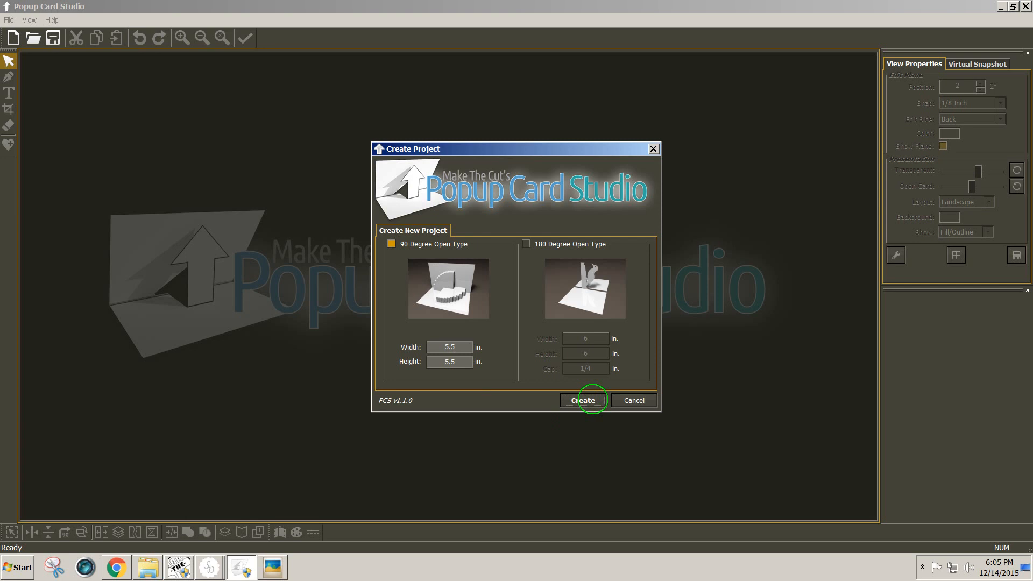
{"action": "left_click", "coordinate": [592, 400]}
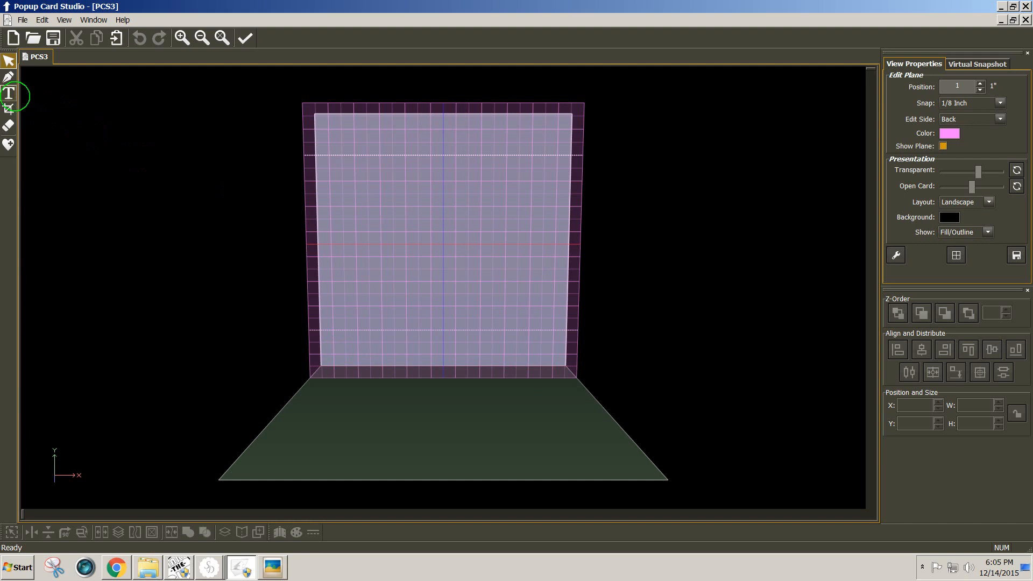
- Activate the Text tool with a 5/8 inch size and set the edit plane position to 2 inches
{"action": "left_click", "coordinate": [8, 93]}
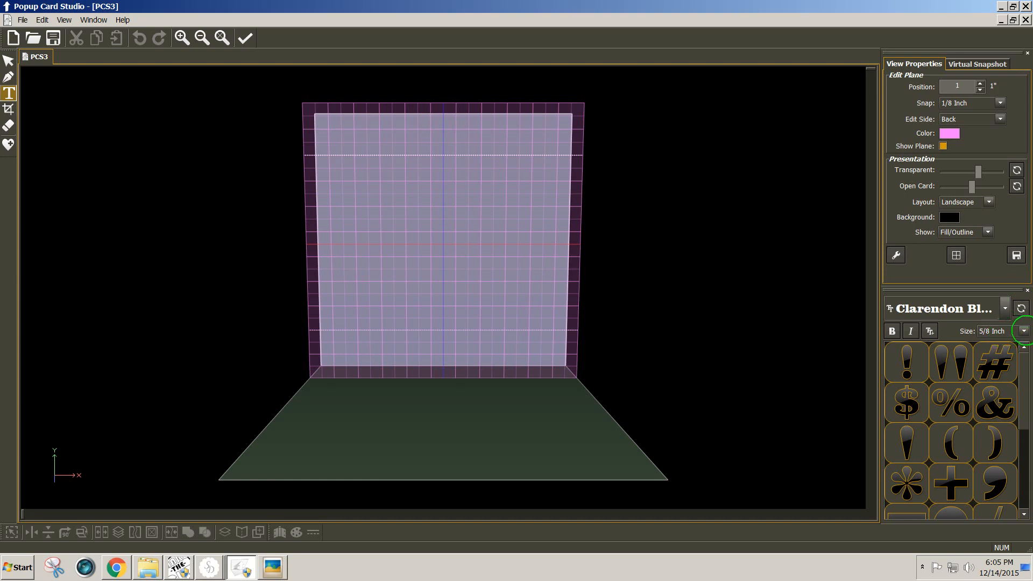
{"action": "left_click", "coordinate": [1022, 331]}
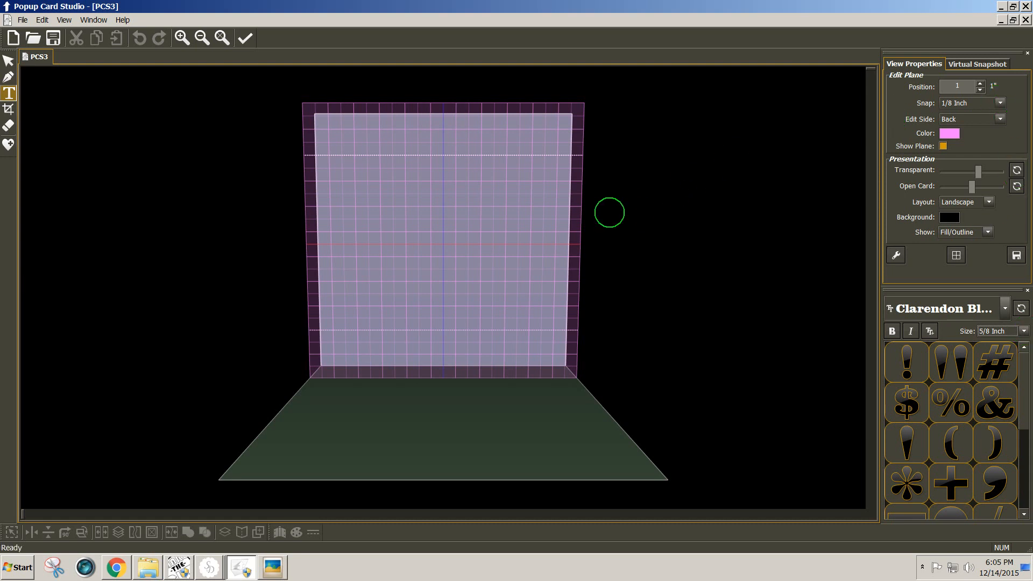
{"action": "left_click", "coordinate": [602, 214]}
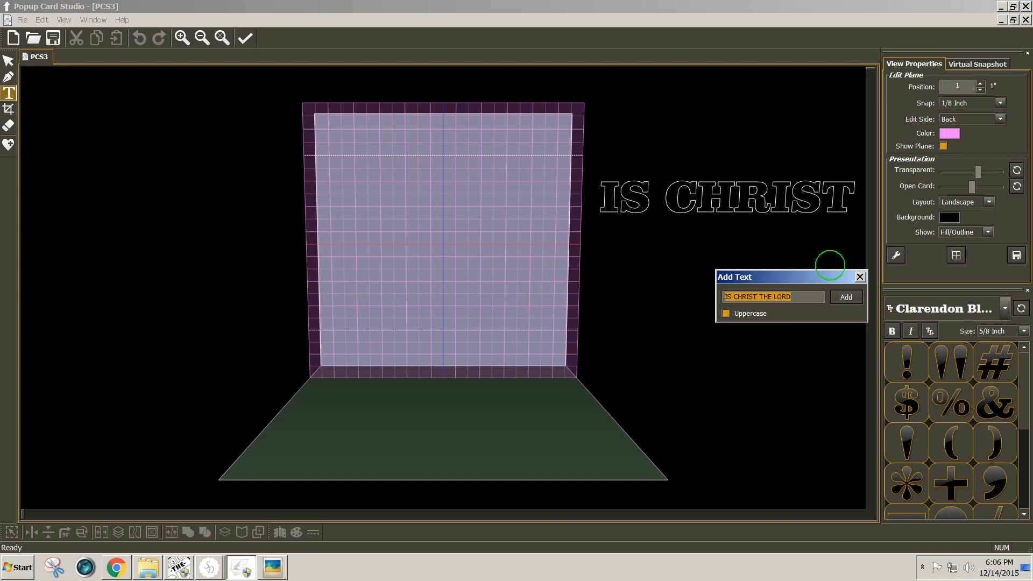
{"action": "left_click", "coordinate": [860, 276]}
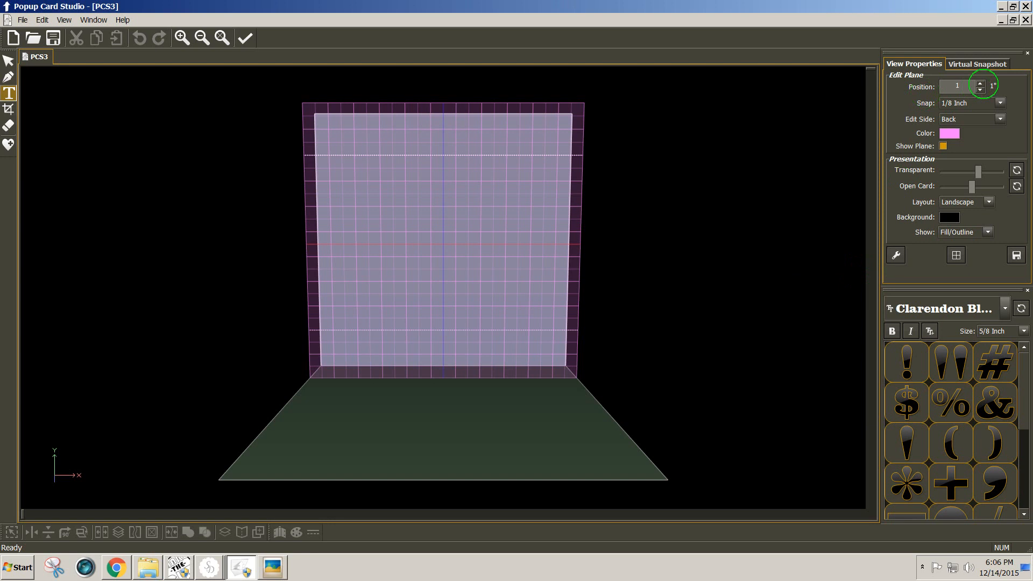
{"action": "left_click_drag", "start_coordinate": [968, 86], "coordinate": [942, 85]}
{"action": "type", "text": "2"}
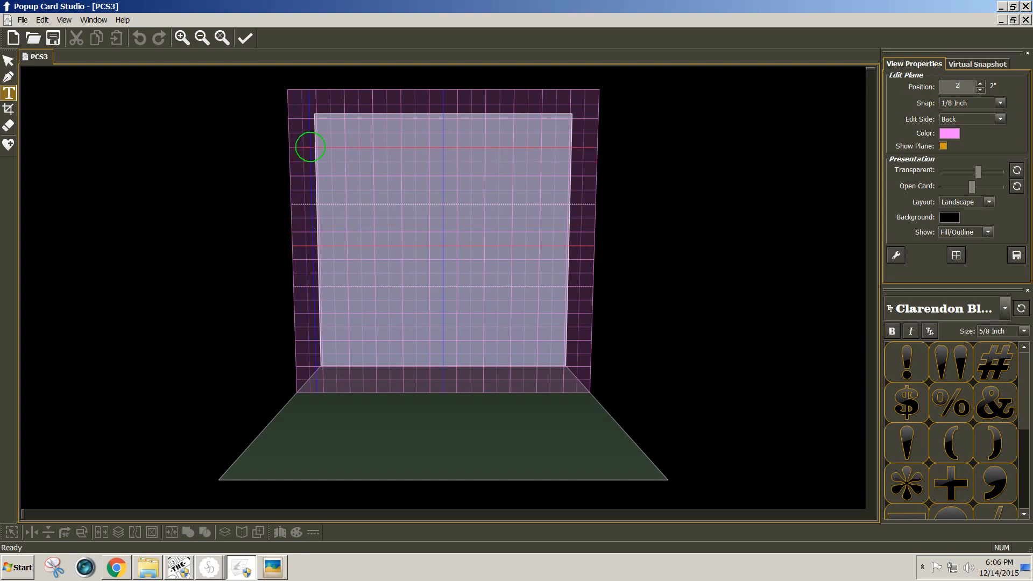
- Add the uppercase text "FOR" near the upper-left corner of the edit plane
{"action": "left_click", "coordinate": [292, 146]}
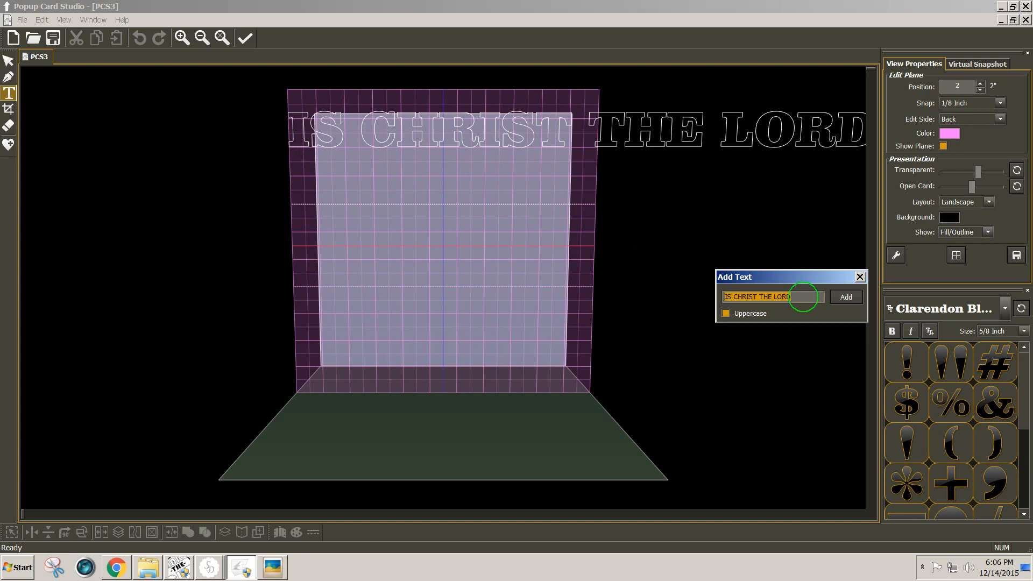
{"action": "type", "text": "FOR"}
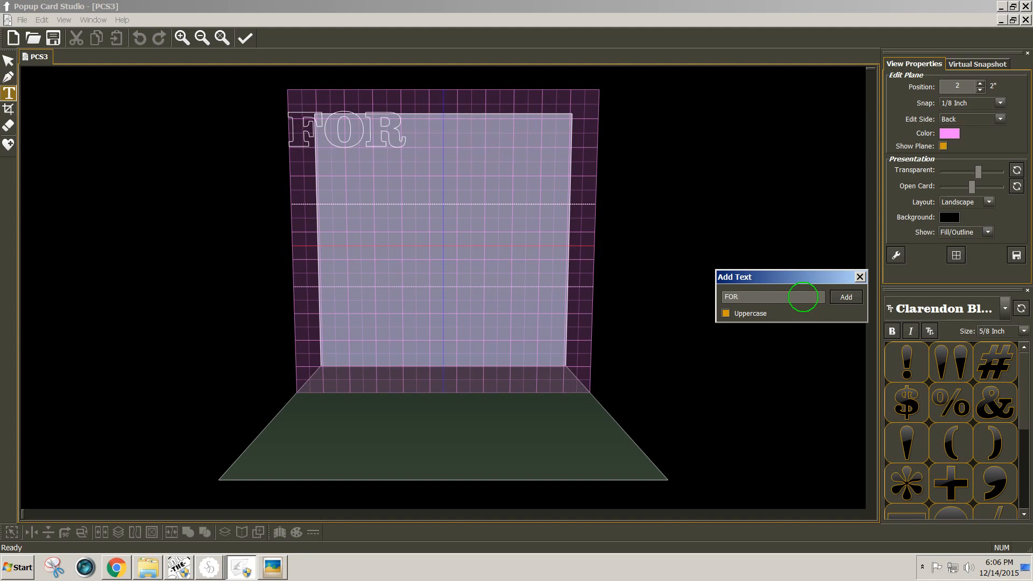
{"action": "key", "text": "Return"}
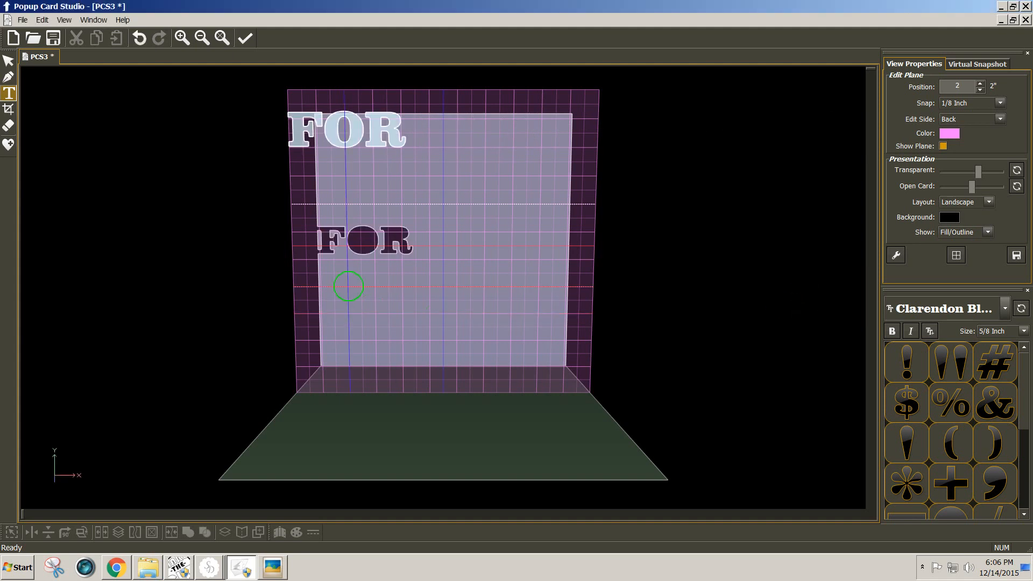
{"action": "left_click", "coordinate": [295, 168]}
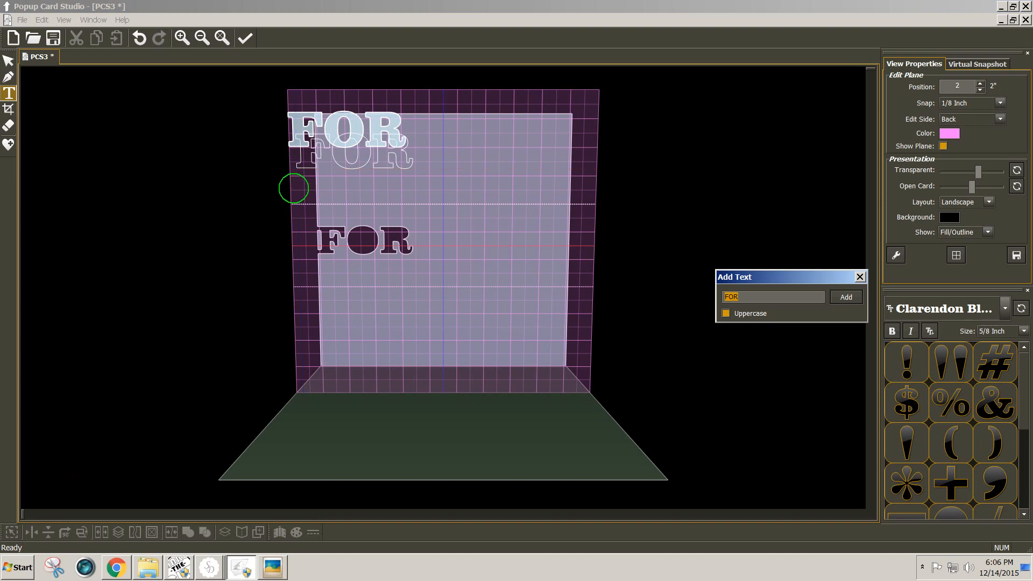
{"action": "left_click", "coordinate": [860, 276]}
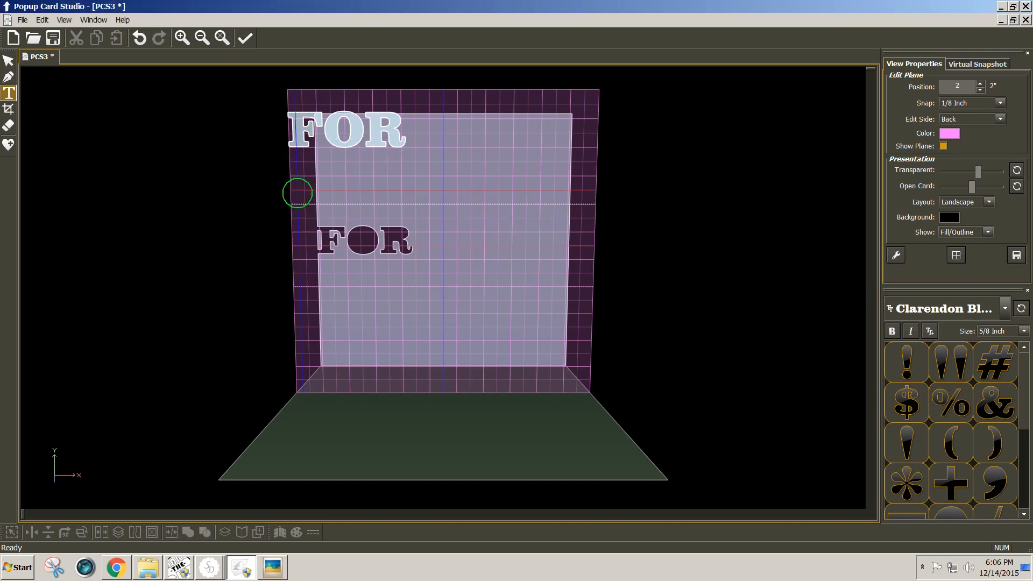
- Add the text lines "UNTO" and "YOU IS" one below the other under "FOR" on the edit plane
{"action": "left_click", "coordinate": [294, 186]}
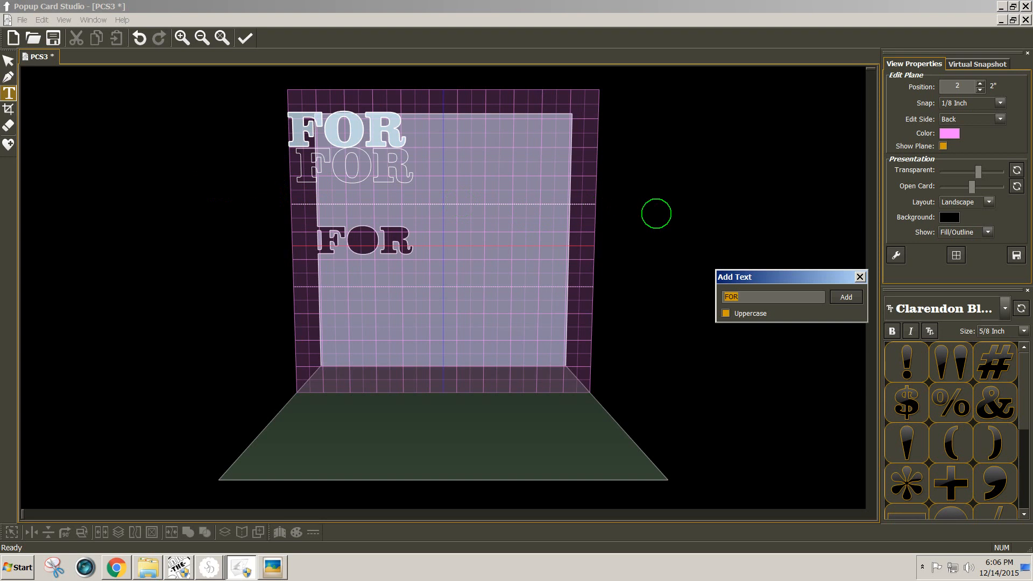
{"action": "type", "text": "UNTO"}
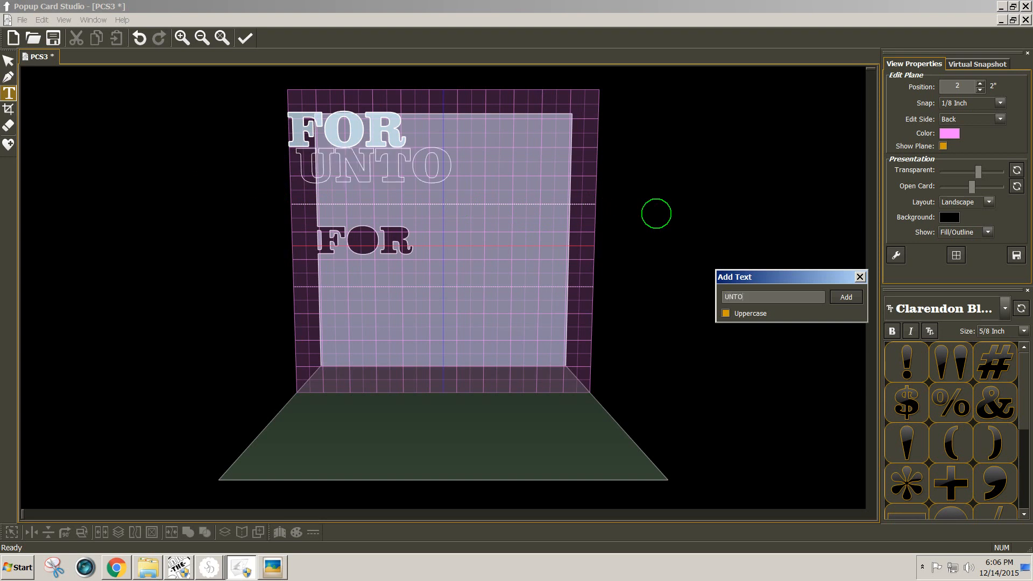
{"action": "key", "text": "Return"}
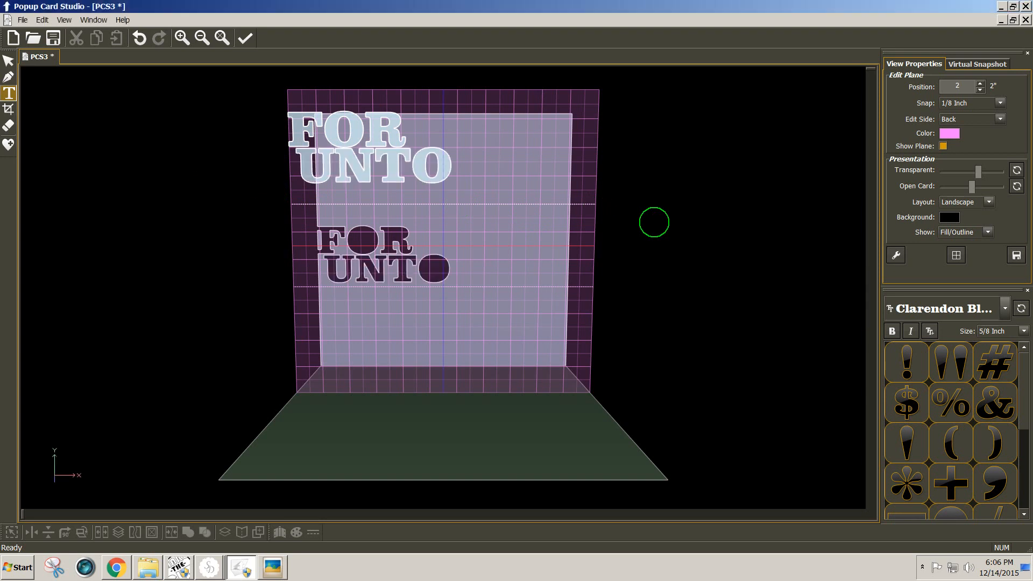
{"action": "left_click", "coordinate": [291, 233]}
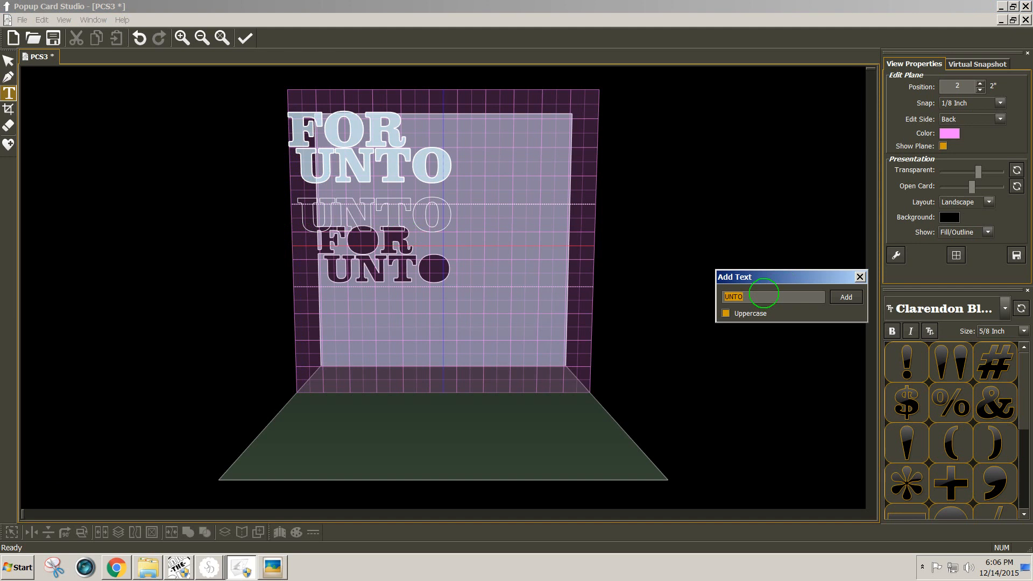
{"action": "type", "text": "YOU IS"}
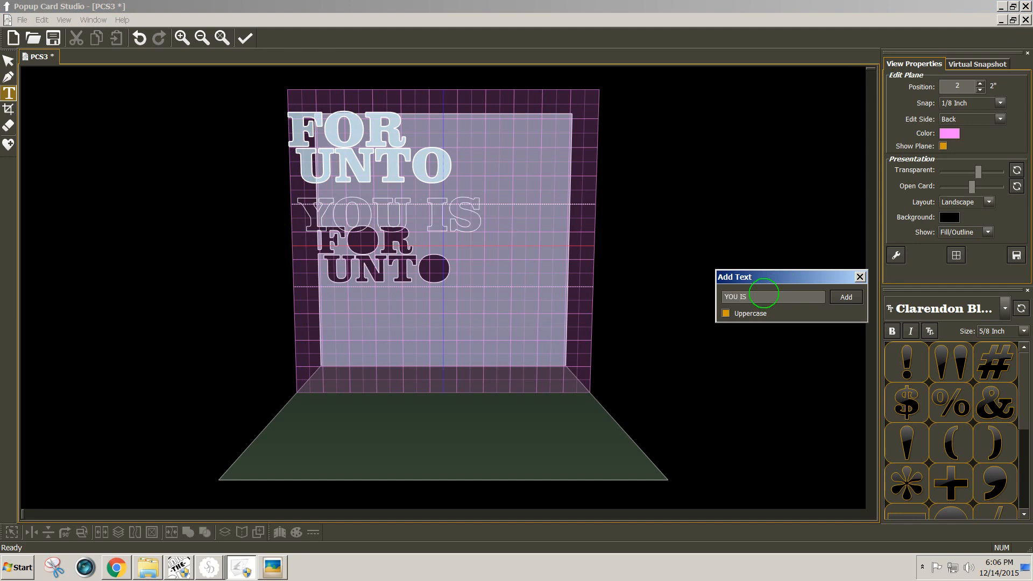
{"action": "key", "text": "Return"}
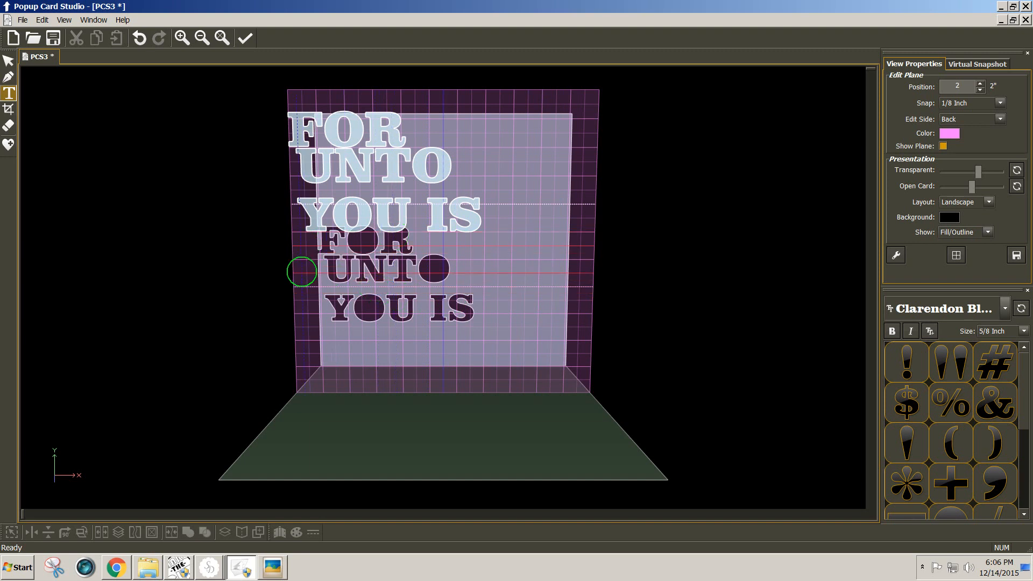
- Add the text lines "BORN THIS" and "DAY IN THE" one below the other under "YOU IS"
{"action": "left_click", "coordinate": [302, 272]}
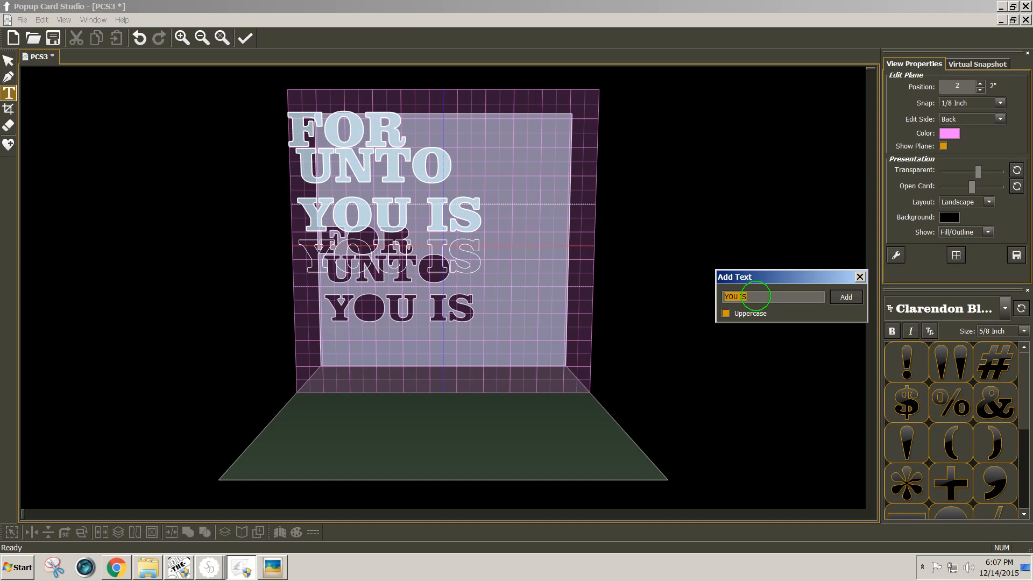
{"action": "type", "text": "BORN THIS"}
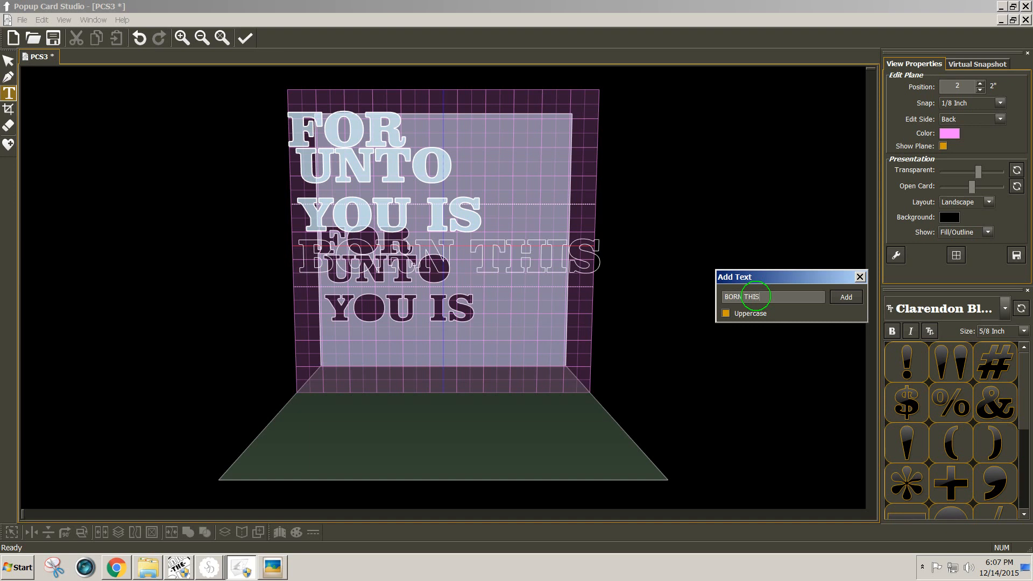
{"action": "key", "text": "Return"}
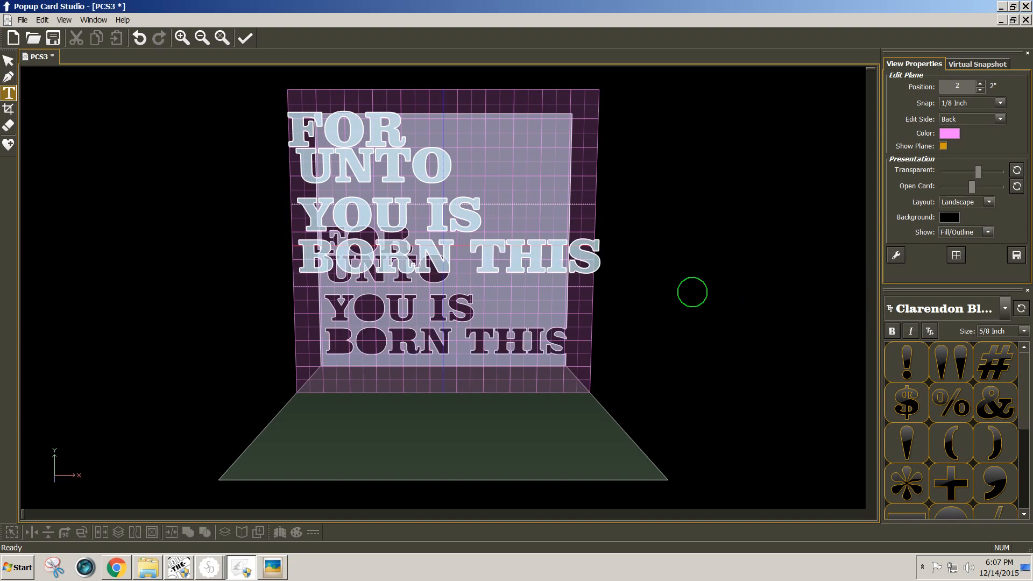
{"action": "left_click", "coordinate": [300, 315]}
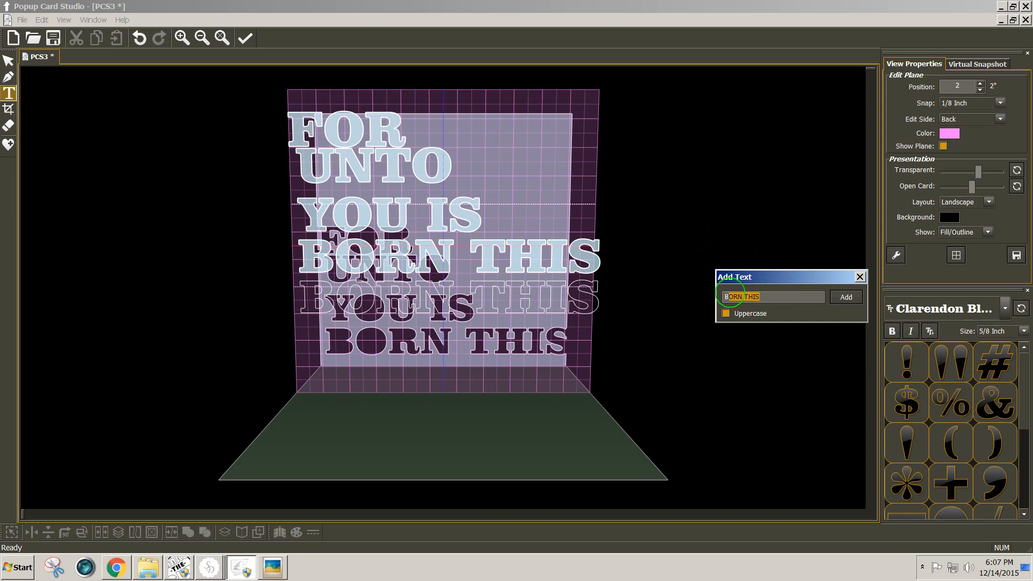
{"action": "type", "text": "DAY I"}
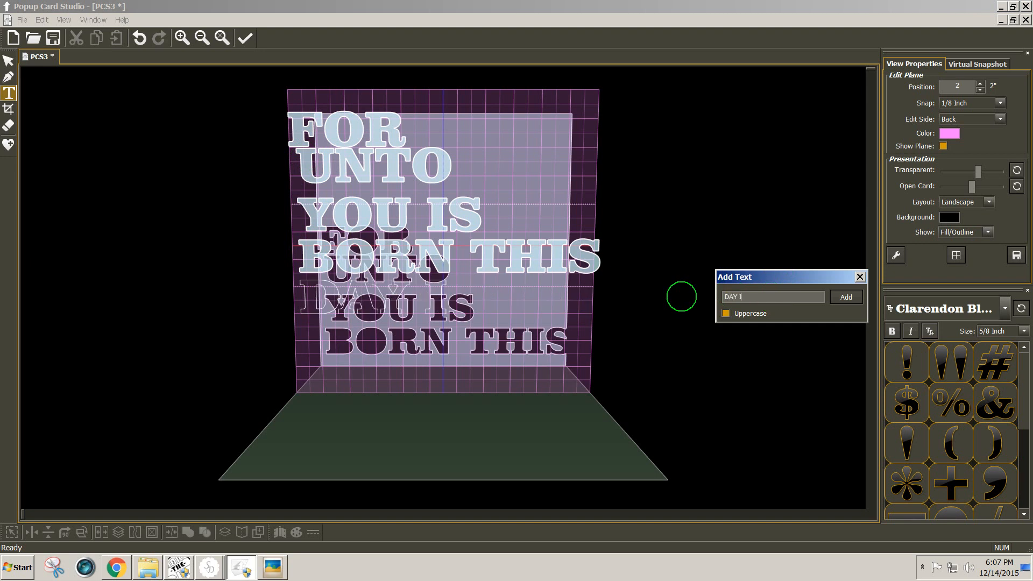
{"action": "type", "text": "N THE"}
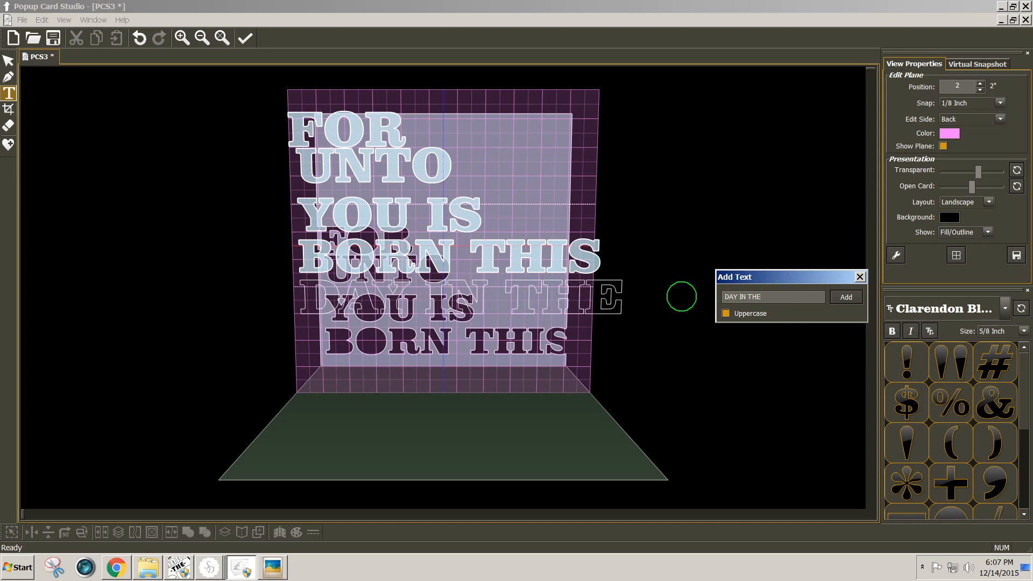
{"action": "key", "text": "Return"}
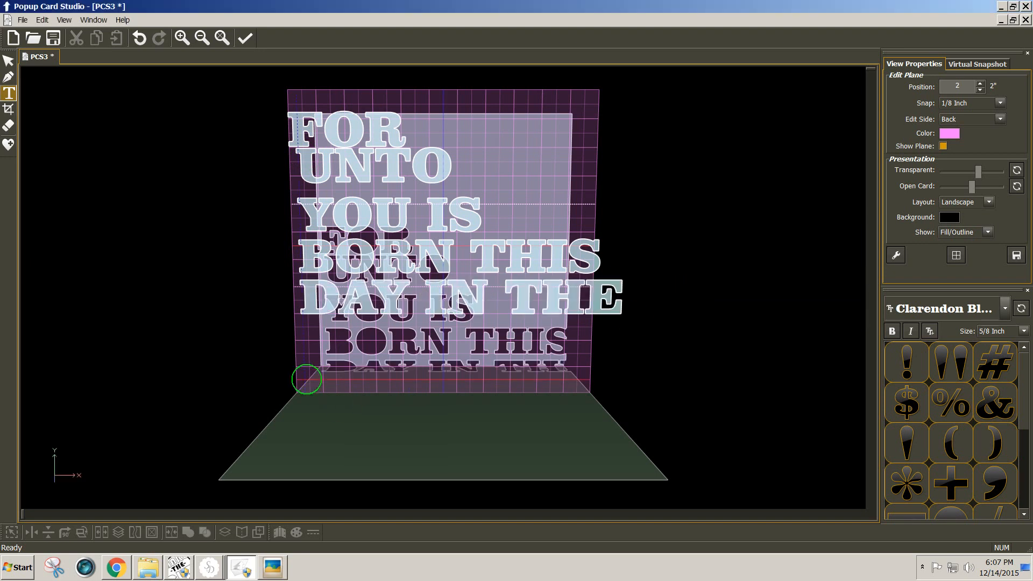
- Add the text line "CITY OF DAVID" directly below "DAY IN THE" near the left edge of the edit plane
{"action": "left_click", "coordinate": [301, 355]}
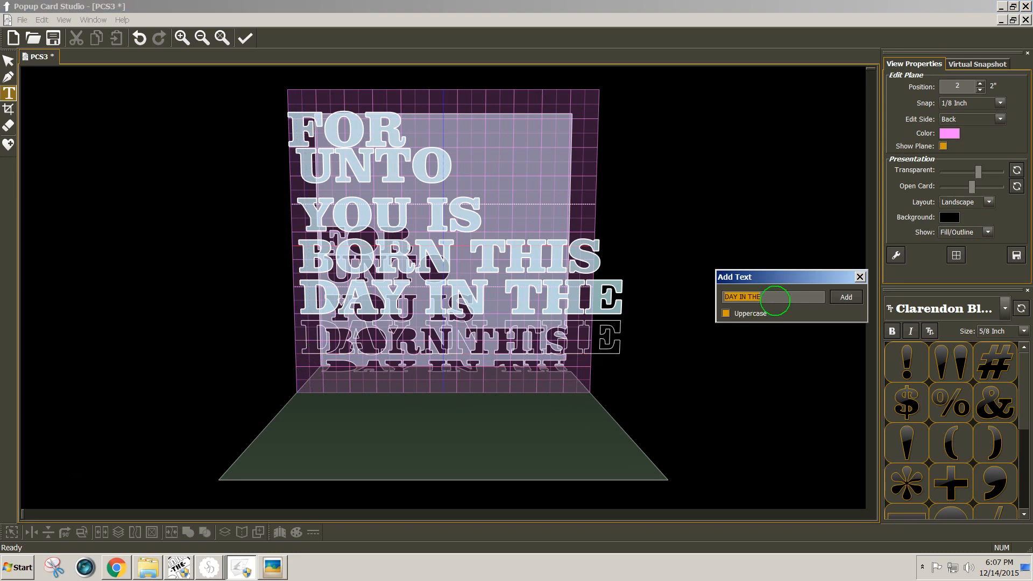
{"action": "type", "text": "CITY OF DA"}
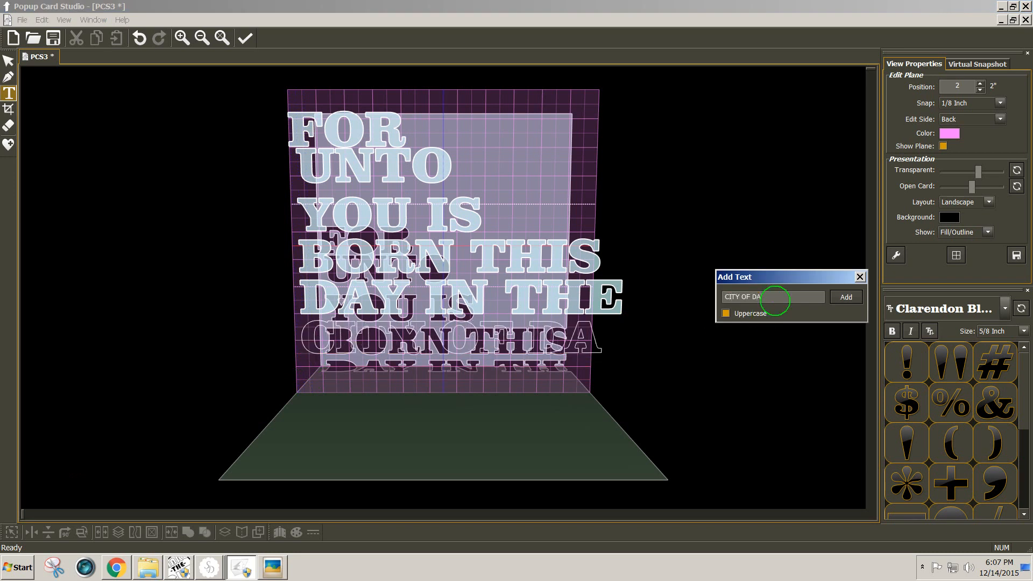
{"action": "type", "text": "VID"}
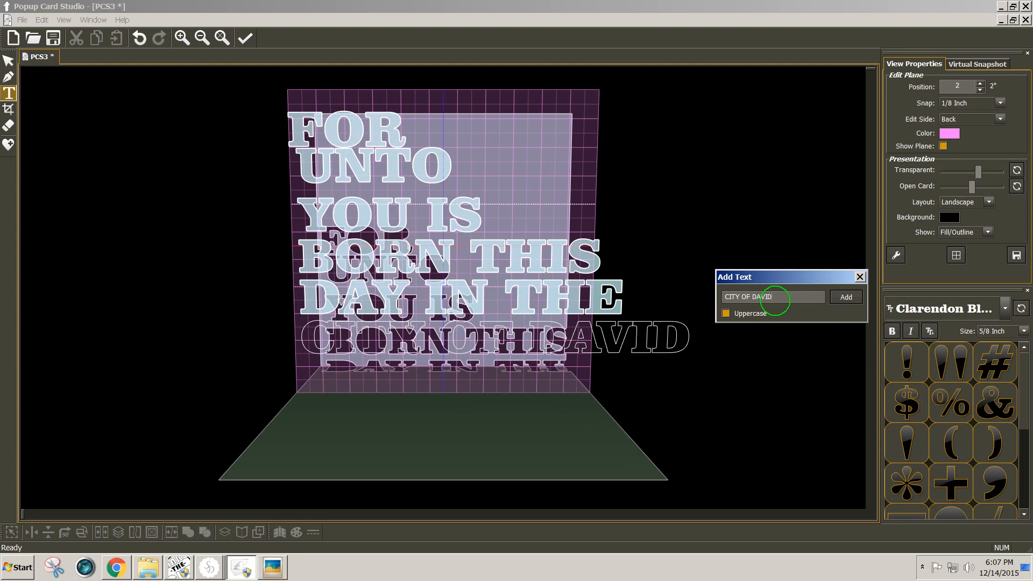
{"action": "key", "text": "Return"}
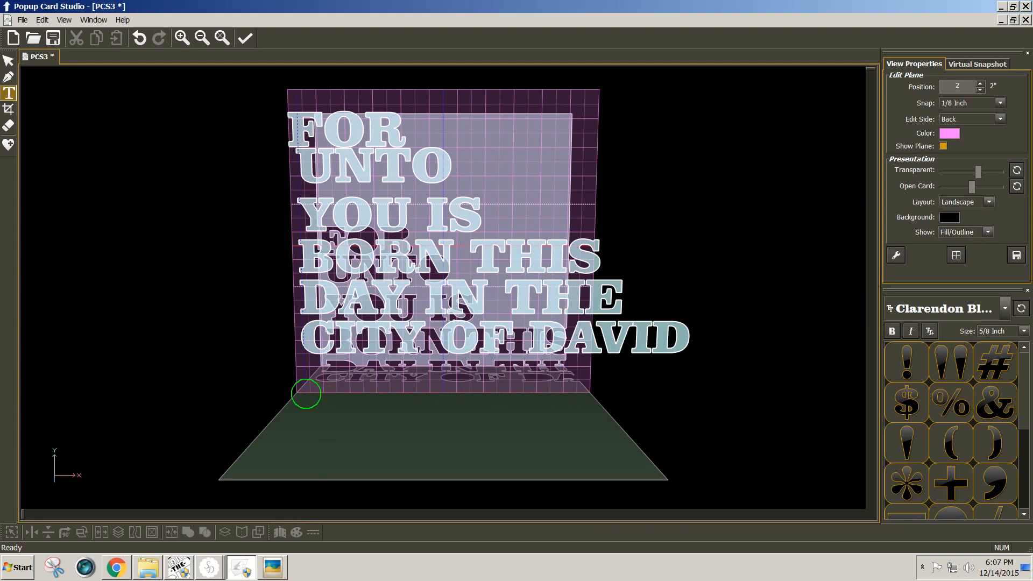
- Add the text line "A SAVIOUR WHICH" below "CITY OF DAVID", with its baseline at the lower edge of the edit plane
{"action": "left_click", "coordinate": [305, 393]}
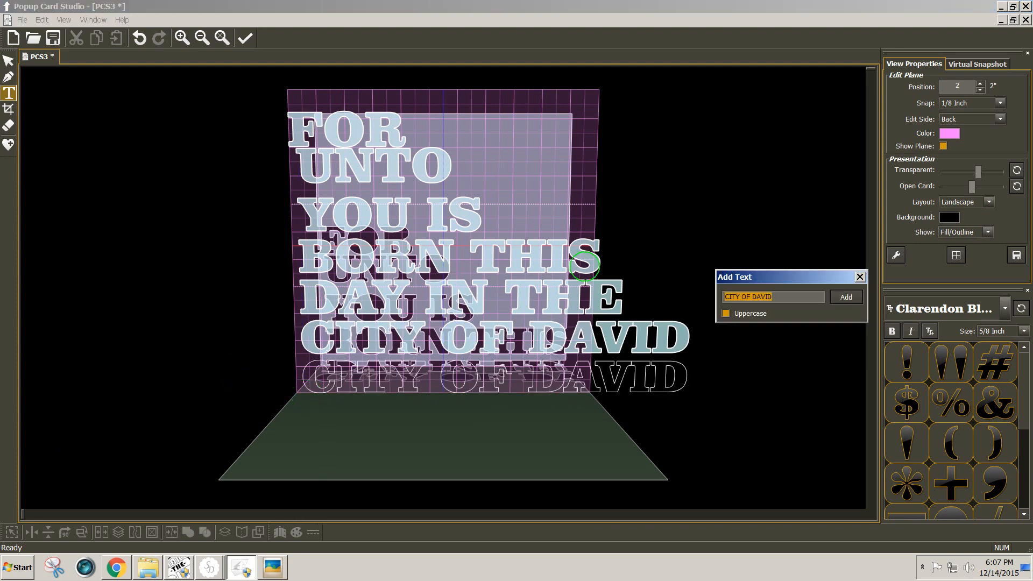
{"action": "type", "text": "A"}
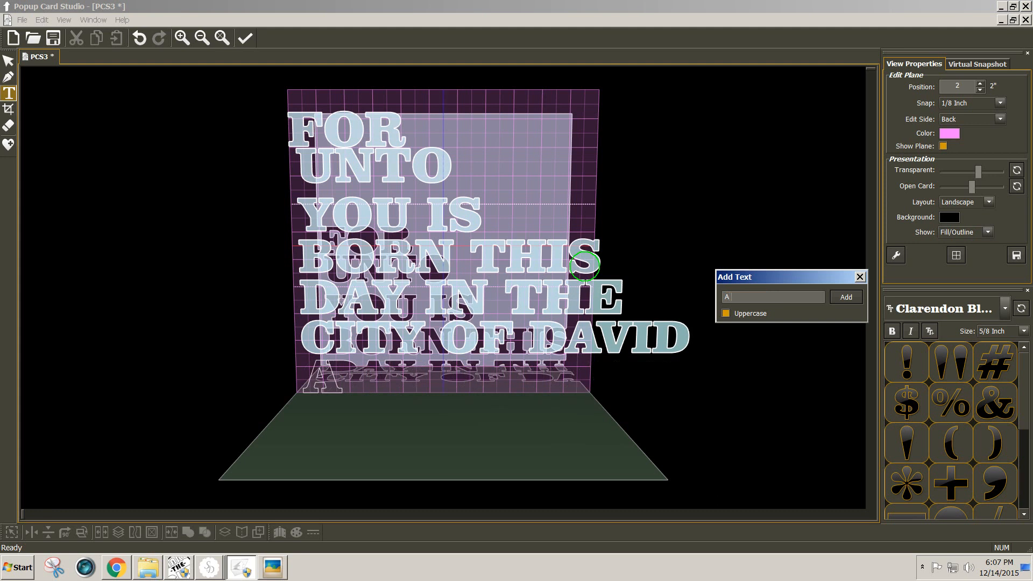
{"action": "type", "text": " SAVIOUR"}
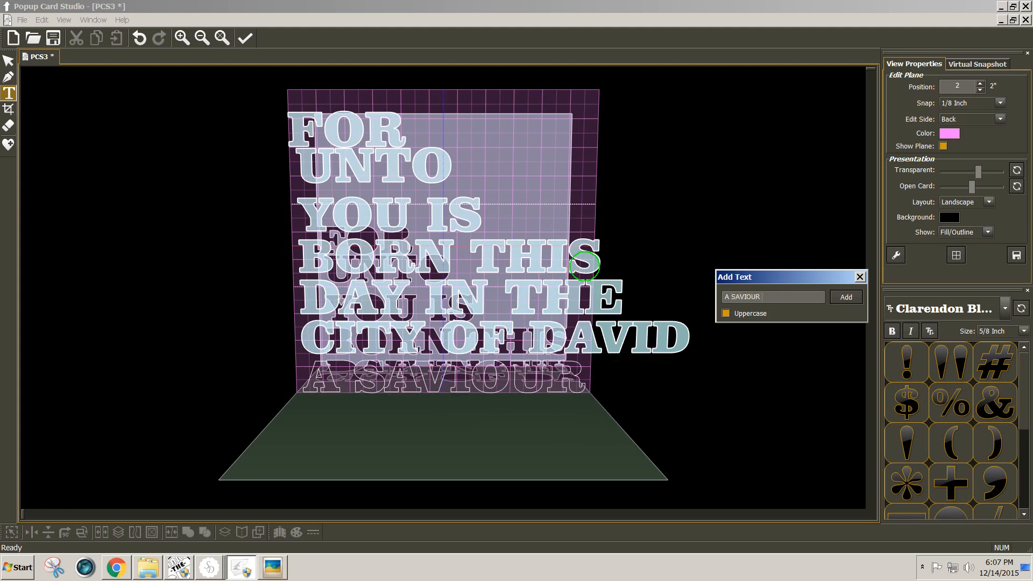
{"action": "type", "text": " WHIC"}
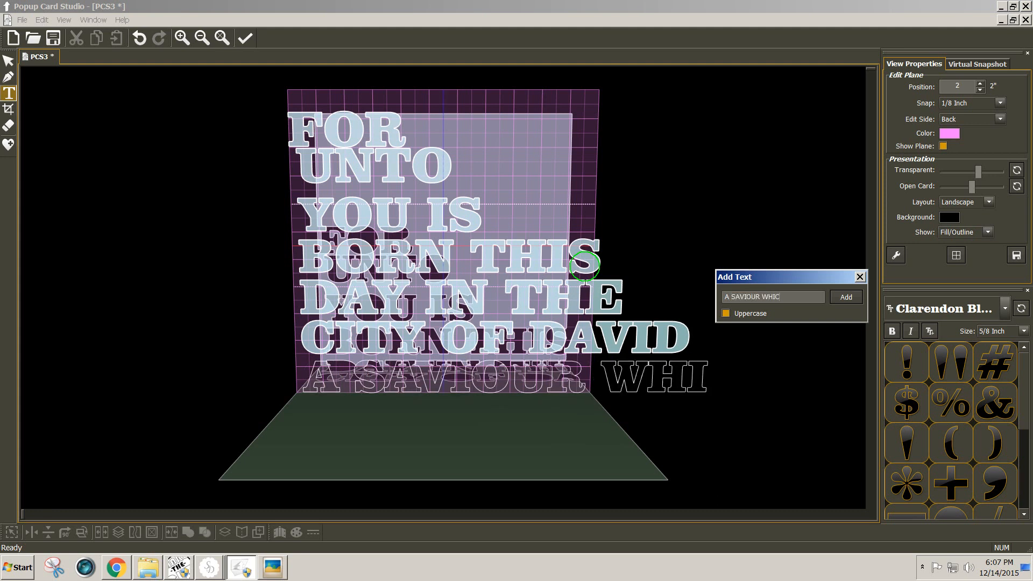
{"action": "type", "text": "H"}
{"action": "key", "text": "Return"}
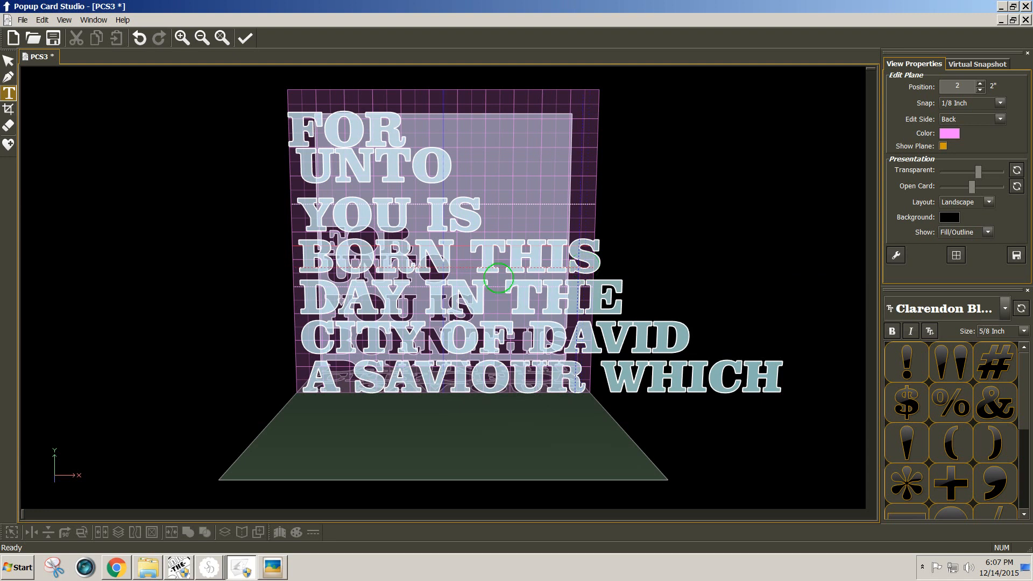
- Add the text line "IS CHRIST THE LORD" directly below "A SAVIOUR WHICH", near the left edge of the edit plane
{"action": "left_click", "coordinate": [300, 420]}
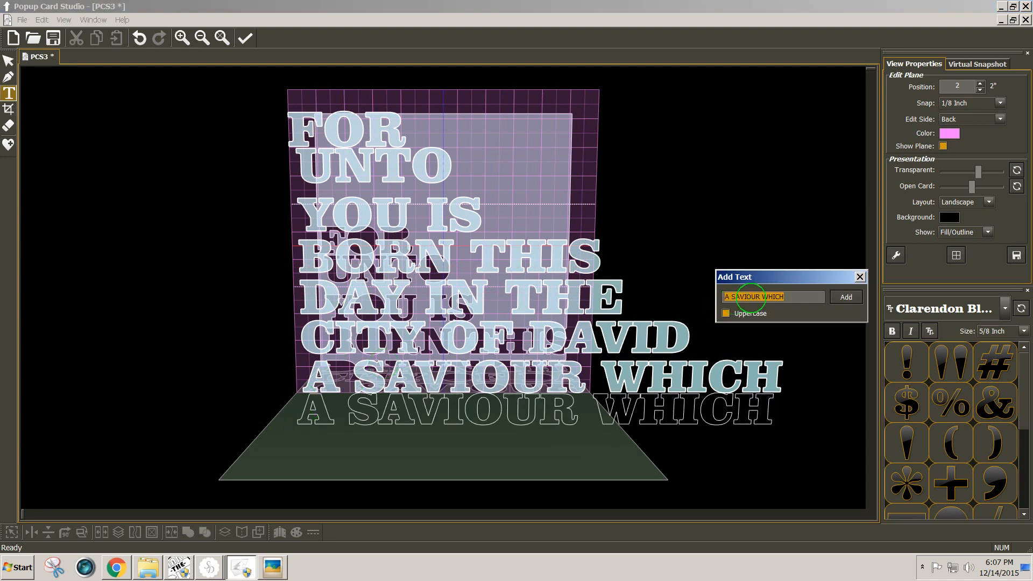
{"action": "type", "text": "IS CHRIST"}
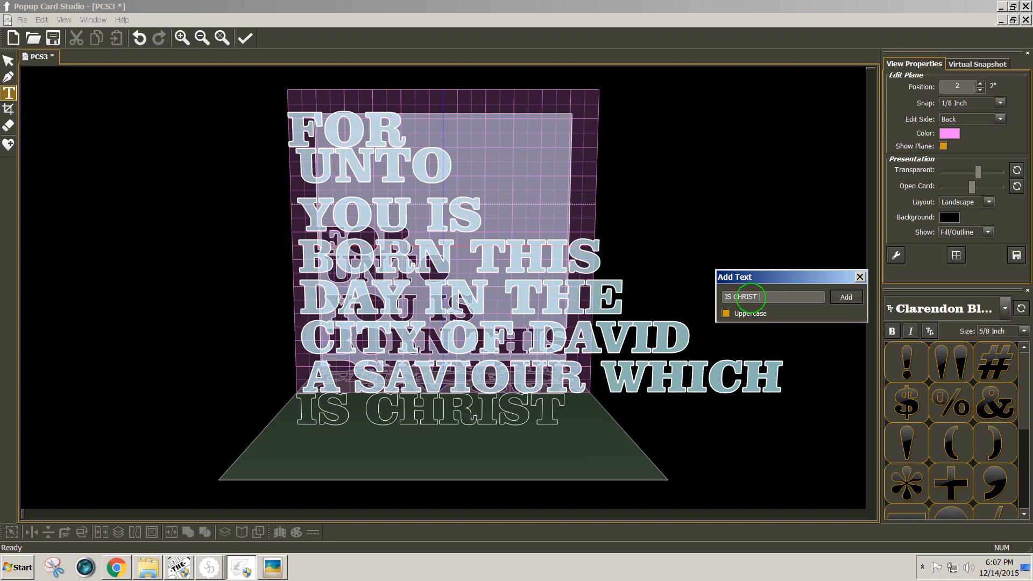
{"action": "type", "text": " THE LORD"}
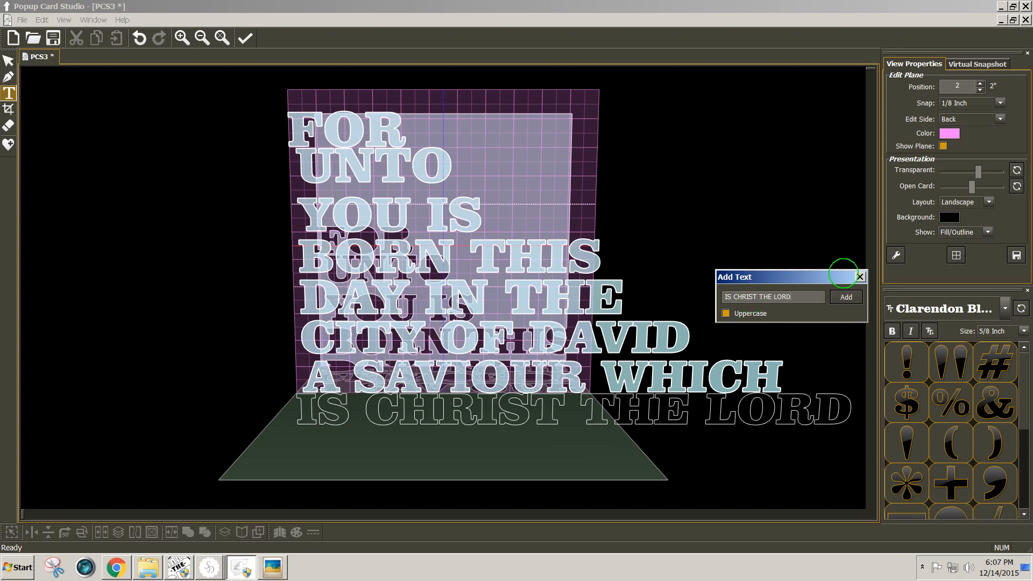
{"action": "left_click", "coordinate": [859, 276]}
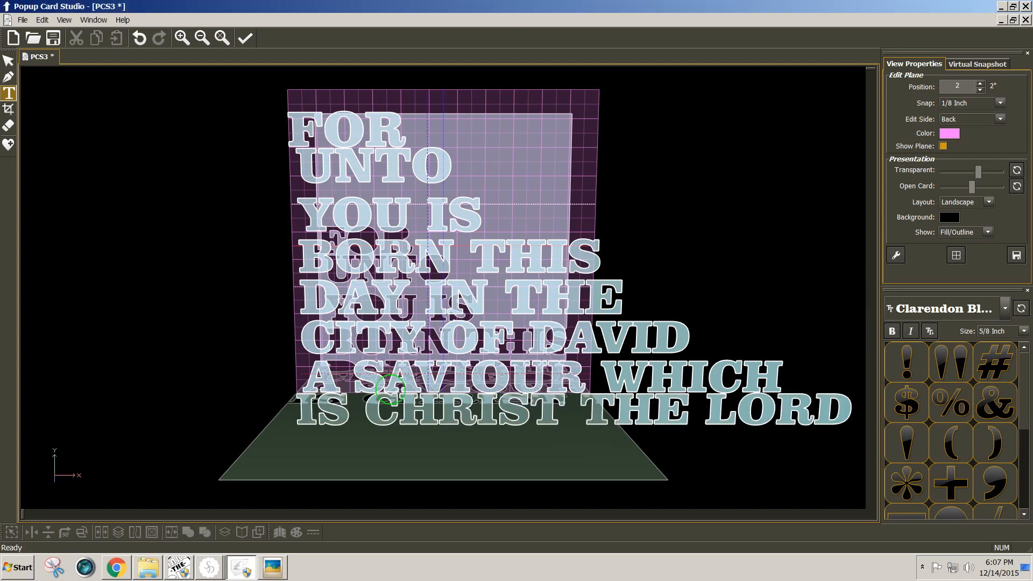
- Move "IS CHRIST THE LORD" down to about X -0.25, Y 5.75, and "UNTO" to about X 0, Y 1.125
{"action": "left_click", "coordinate": [8, 60]}
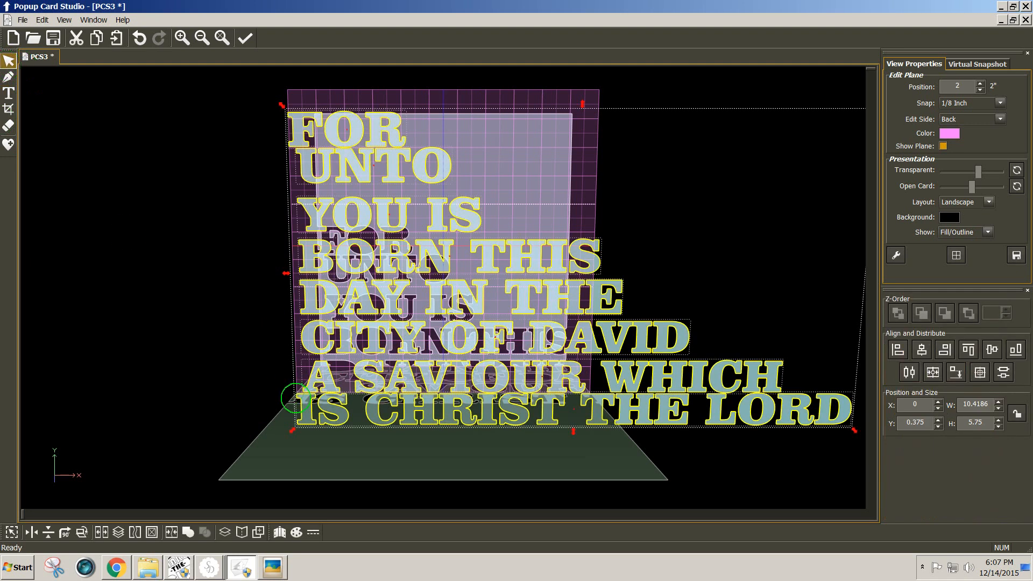
{"action": "left_click", "coordinate": [247, 420]}
{"action": "left_click_drag", "start_coordinate": [330, 423], "coordinate": [315, 430]}
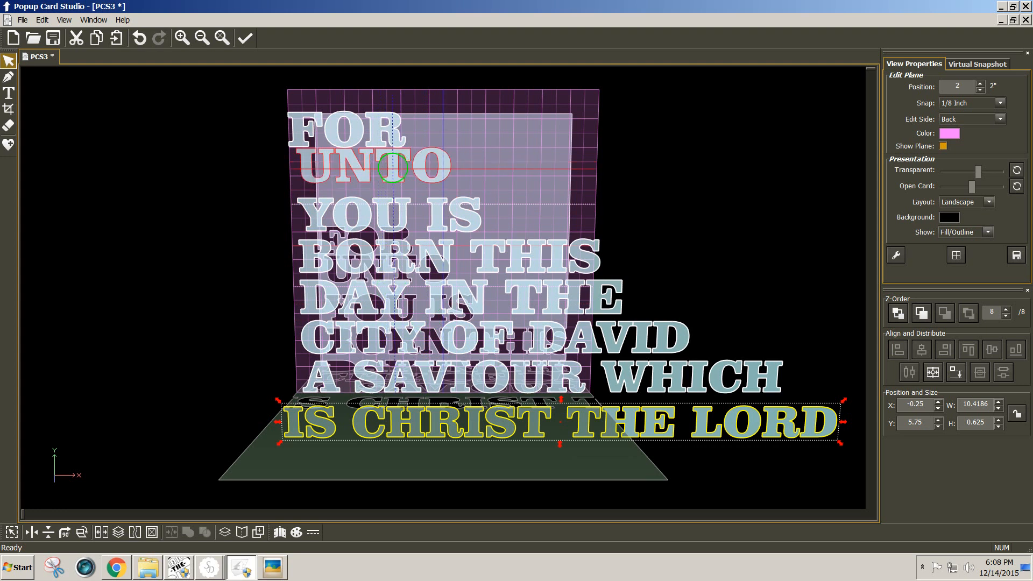
{"action": "left_click_drag", "start_coordinate": [385, 167], "coordinate": [385, 175]}
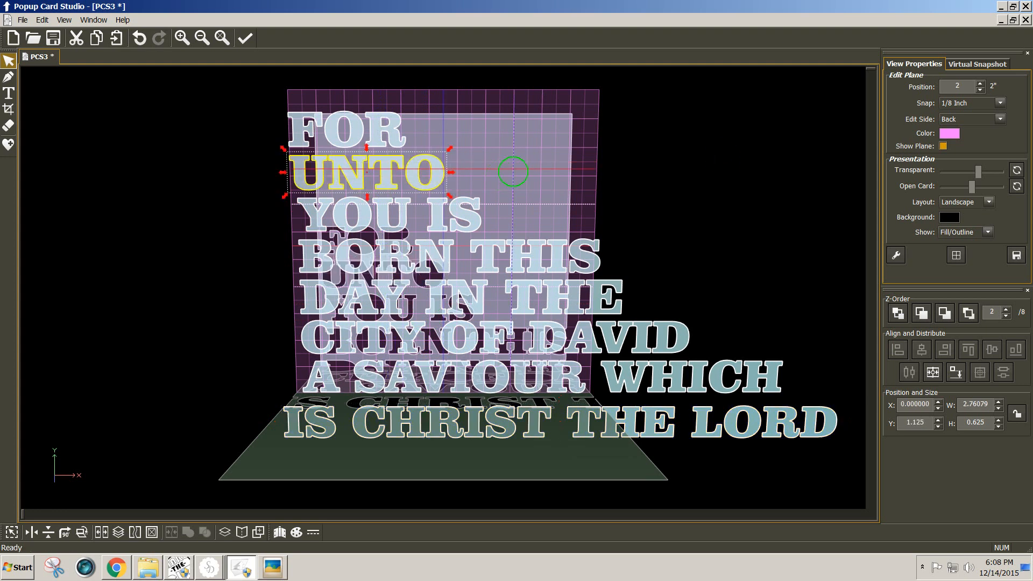
- Set the snap to 1/128 inch and crop the upper and lower edges of "IS CHRIST THE LORD" with an inclusive rectangle
{"action": "left_click", "coordinate": [996, 100]}
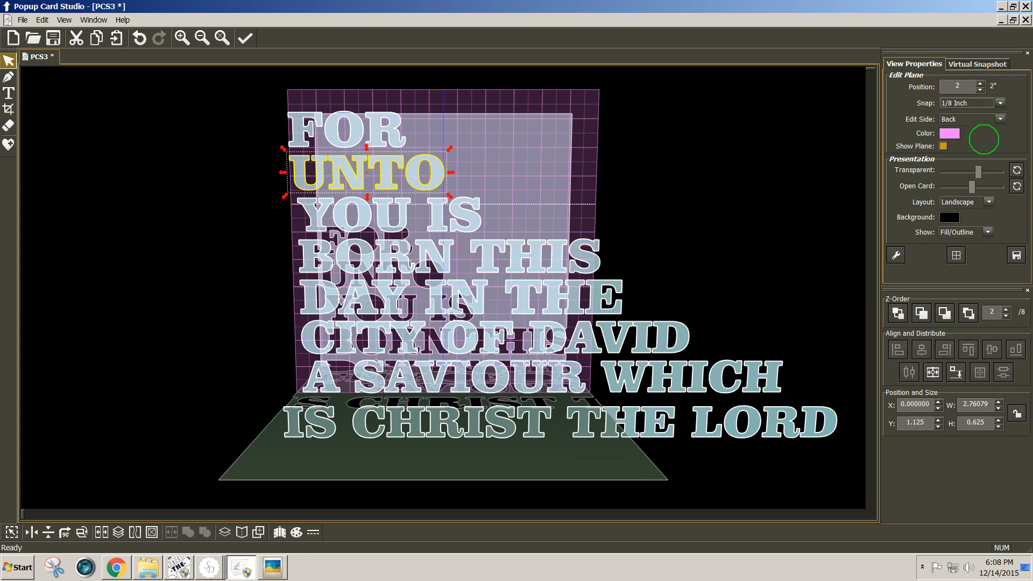
{"action": "left_click", "coordinate": [972, 191]}
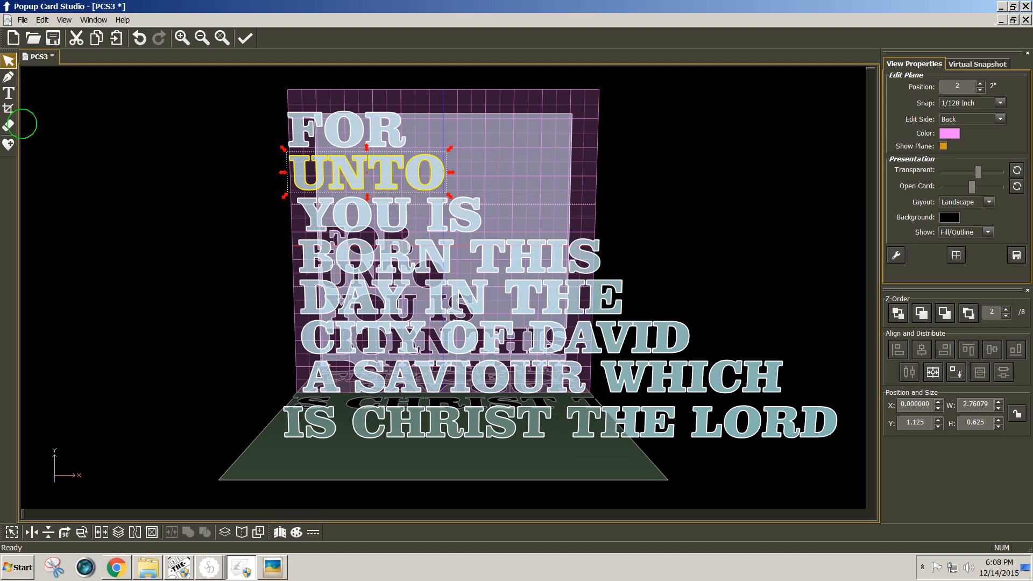
{"action": "left_click", "coordinate": [8, 109]}
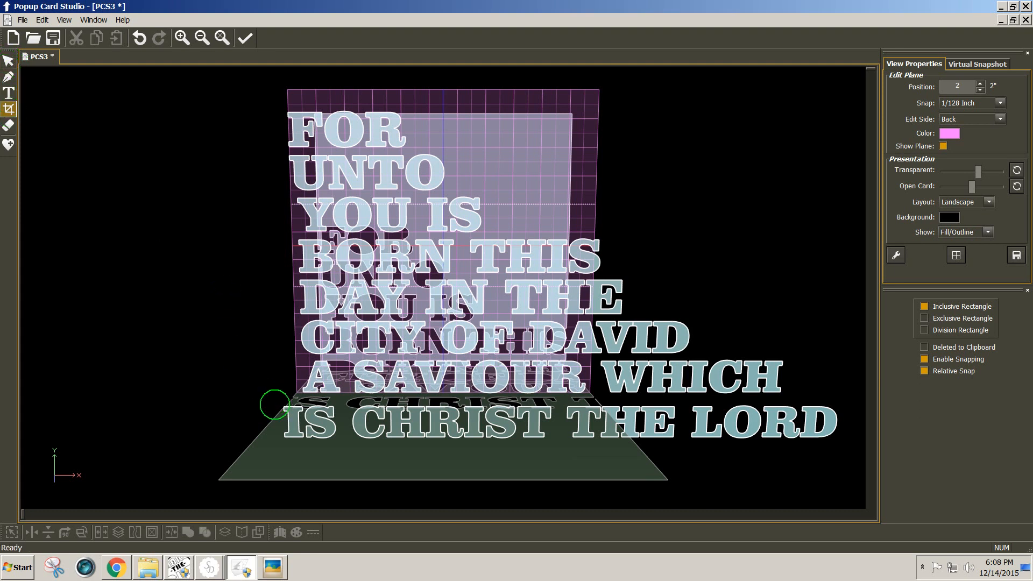
{"action": "scroll", "coordinate": [275, 401], "scroll_direction": "up", "scroll_amount": 2}
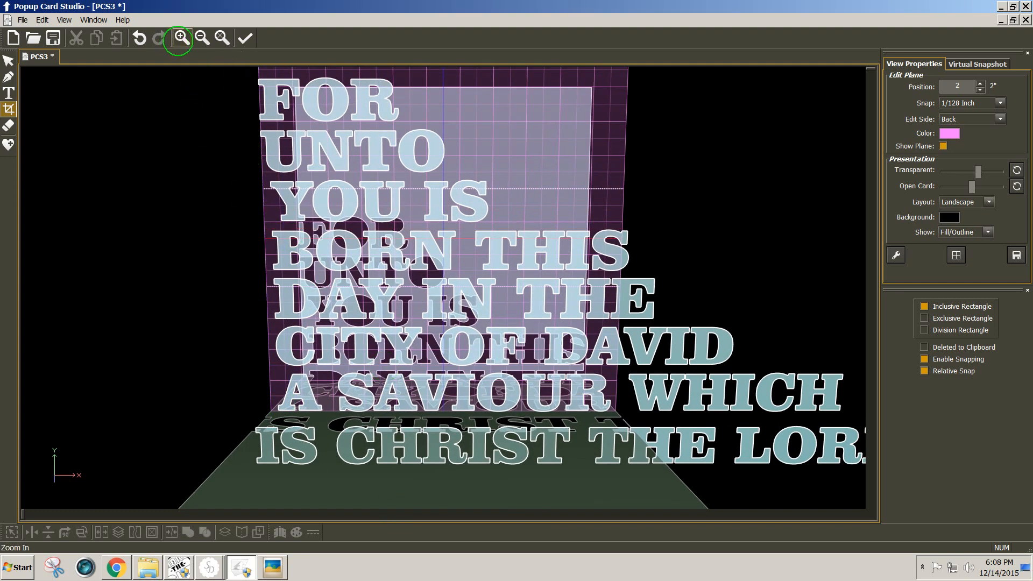
{"action": "left_click", "coordinate": [201, 37]}
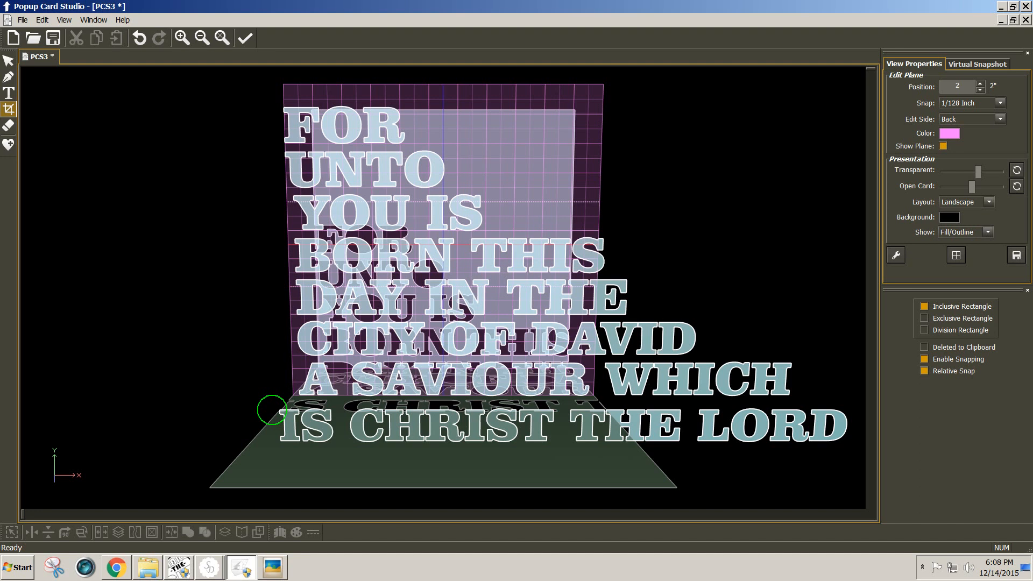
{"action": "left_click_drag", "start_coordinate": [272, 410], "coordinate": [858, 440]}
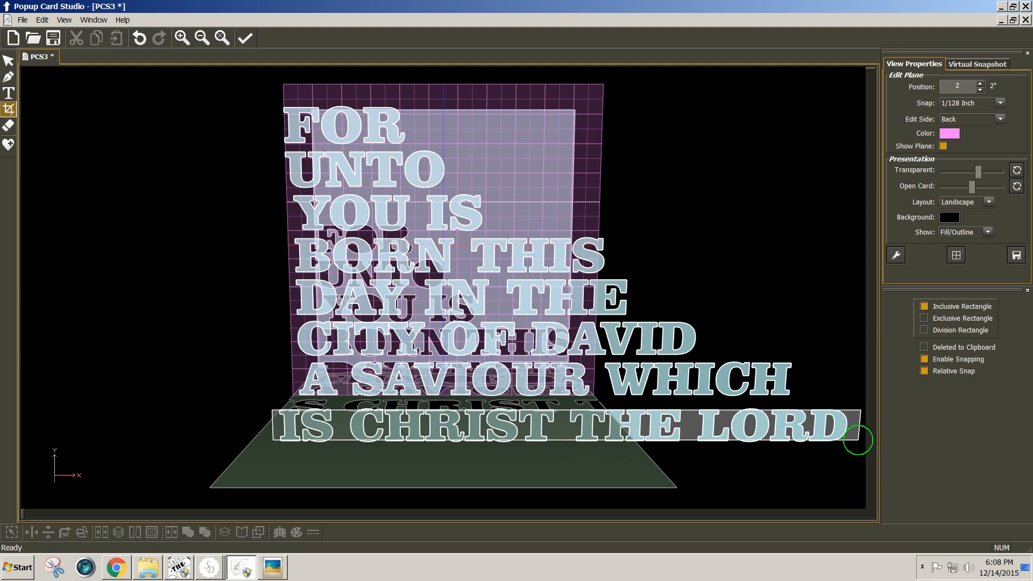
{"action": "left_click_drag", "start_coordinate": [857, 440], "coordinate": [858, 440]}
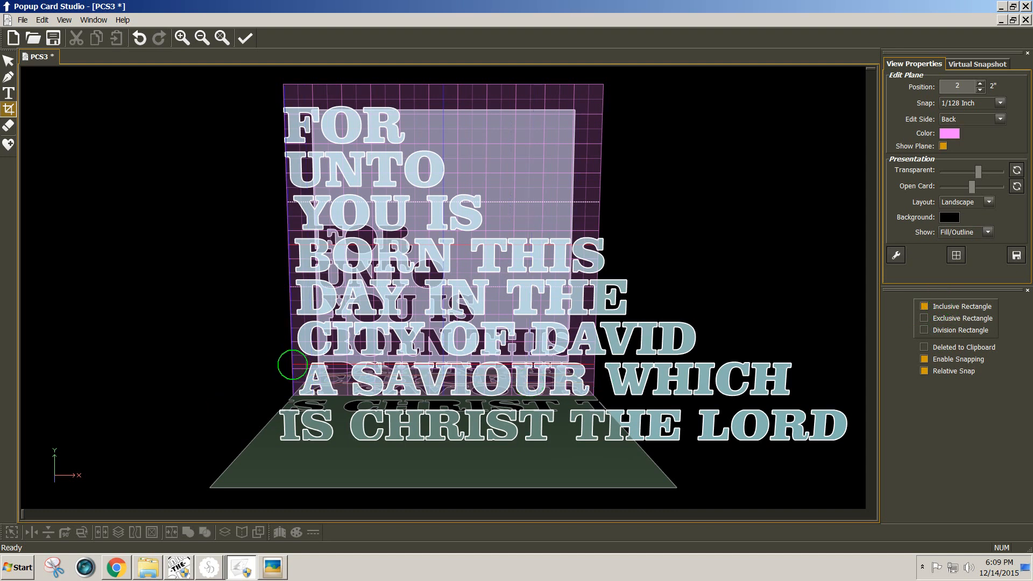
- Crop the upper and lower edges of the lines "A SAVIOUR WHICH" and "CITY OF DAVID" with inclusive rectangles
{"action": "mouse_move", "coordinate": [287, 363]}
{"action": "left_mouse_down"}
{"action": "mouse_move", "coordinate": [373, 374]}
{"action": "mouse_move", "coordinate": [260, 364]}
{"action": "mouse_move", "coordinate": [390, 373]}
{"action": "mouse_move", "coordinate": [287, 369]}
{"action": "mouse_move", "coordinate": [294, 364]}
{"action": "left_mouse_up"}
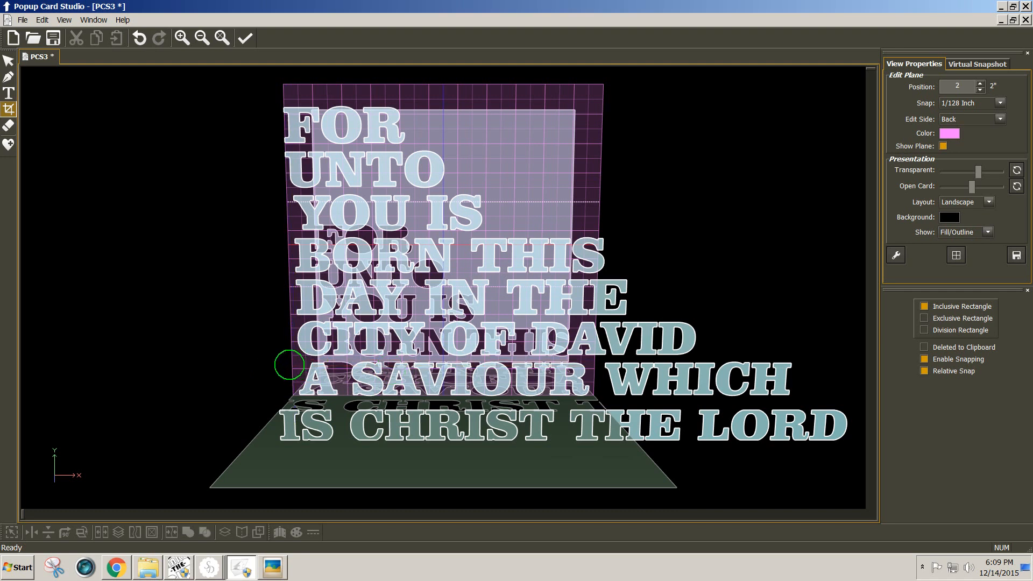
{"action": "left_click_drag", "start_coordinate": [296, 365], "coordinate": [802, 394]}
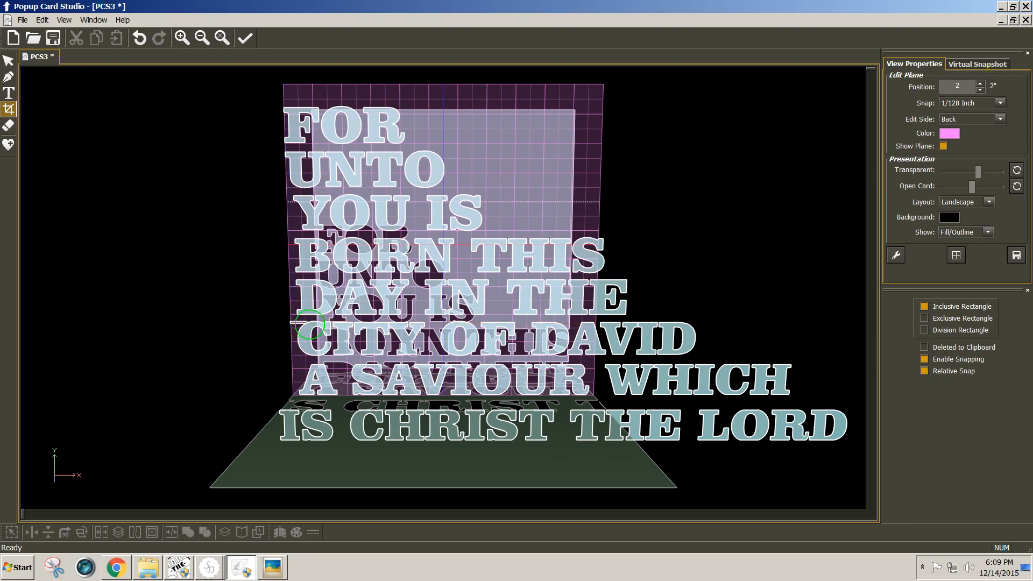
{"action": "left_click_drag", "start_coordinate": [291, 321], "coordinate": [702, 353]}
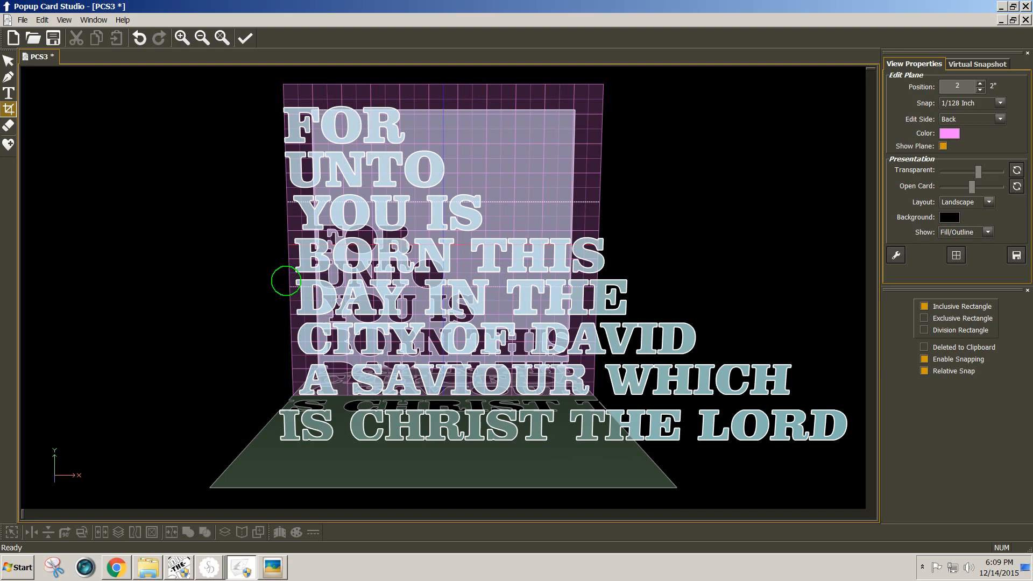
- Crop the upper and lower edges of the lines "DAY IN THE" and "BORN THIS" with inclusive rectangles
{"action": "left_click_drag", "start_coordinate": [285, 281], "coordinate": [671, 314]}
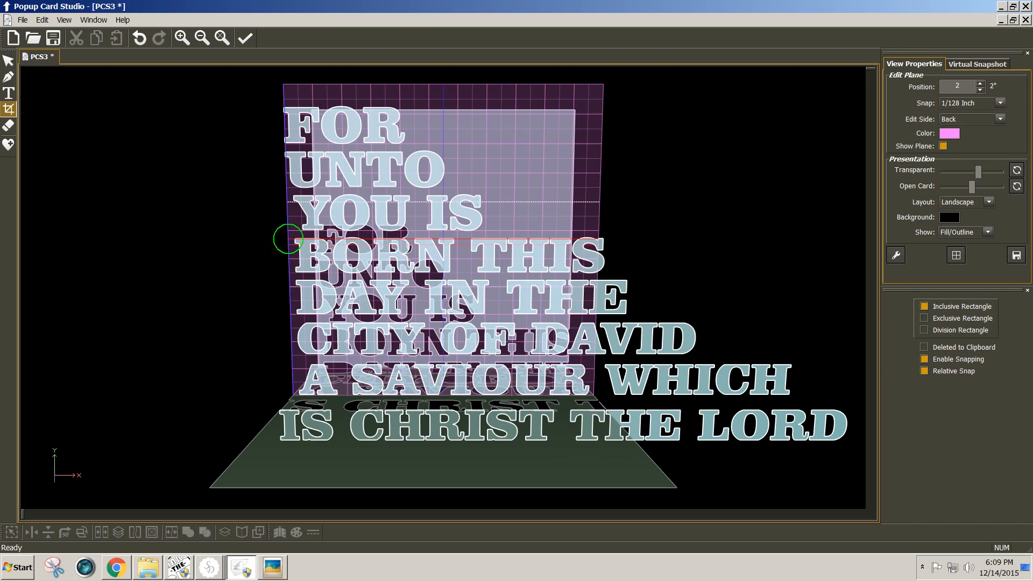
{"action": "left_click_drag", "start_coordinate": [288, 239], "coordinate": [593, 253]}
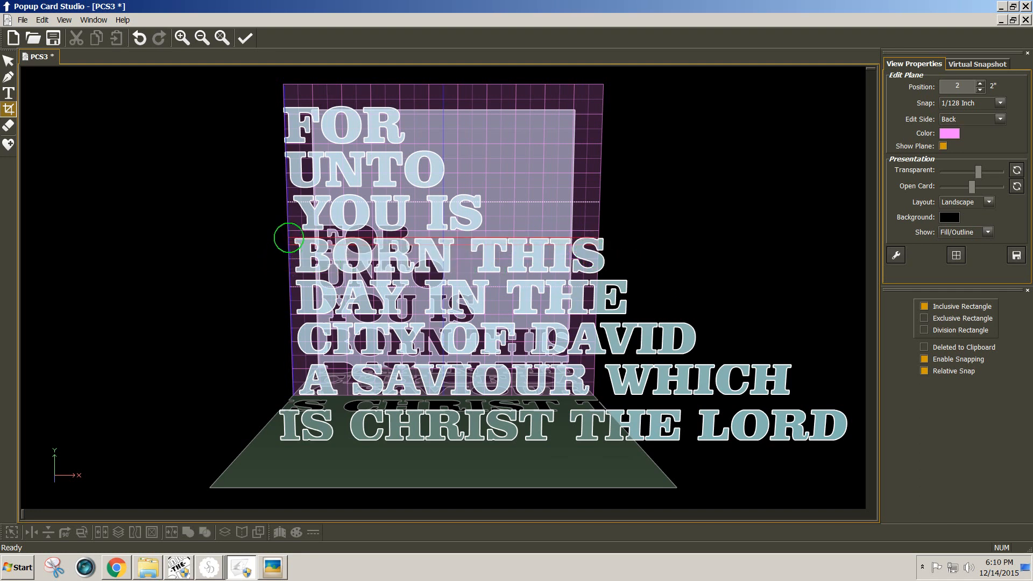
{"action": "left_click_drag", "start_coordinate": [289, 239], "coordinate": [642, 270]}
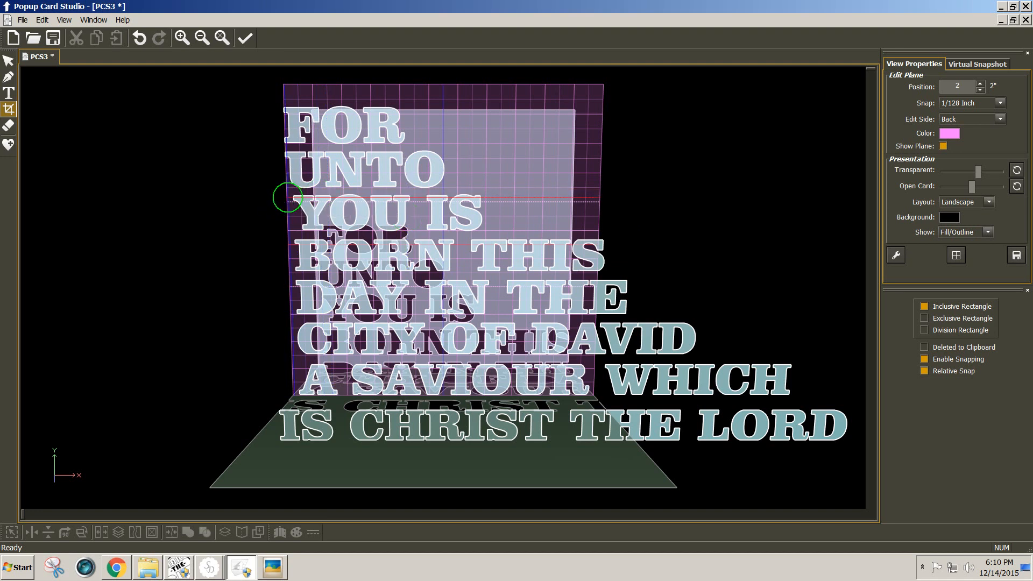
- Crop the upper and lower edges of the lines "YOU IS", "UNTO" and "FOR" with inclusive rectangles
{"action": "left_click_drag", "start_coordinate": [288, 197], "coordinate": [508, 229]}
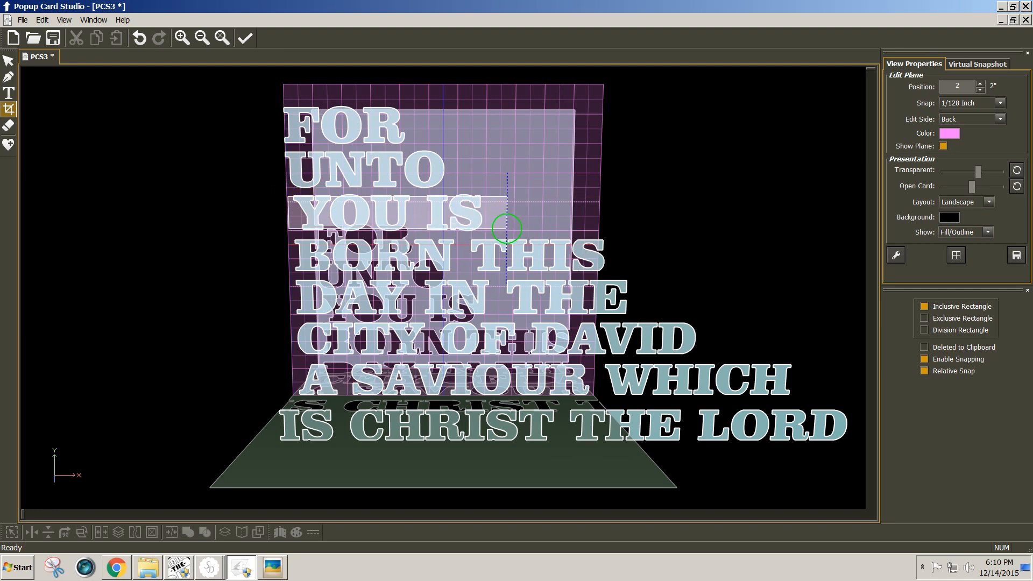
{"action": "left_click_drag", "start_coordinate": [507, 228], "coordinate": [505, 227]}
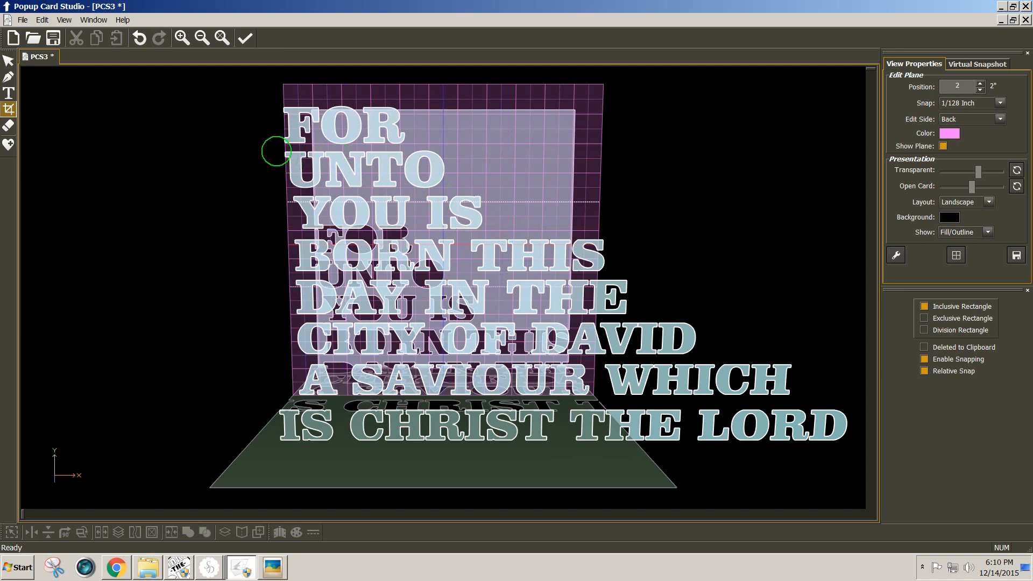
{"action": "left_click_drag", "start_coordinate": [276, 153], "coordinate": [476, 185]}
{"action": "left_click_drag", "start_coordinate": [278, 153], "coordinate": [466, 185]}
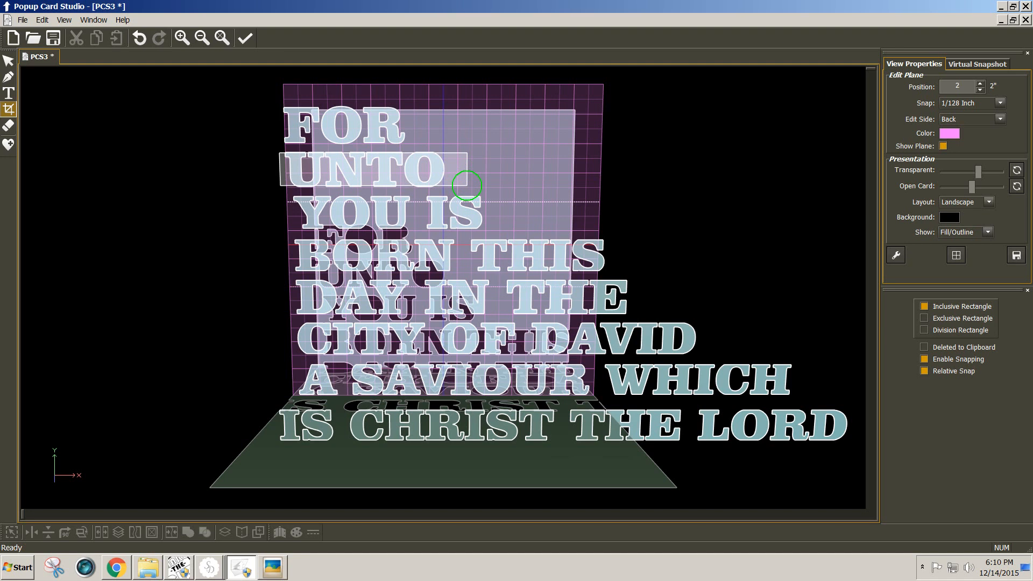
{"action": "left_click_drag", "start_coordinate": [467, 185], "coordinate": [467, 185]}
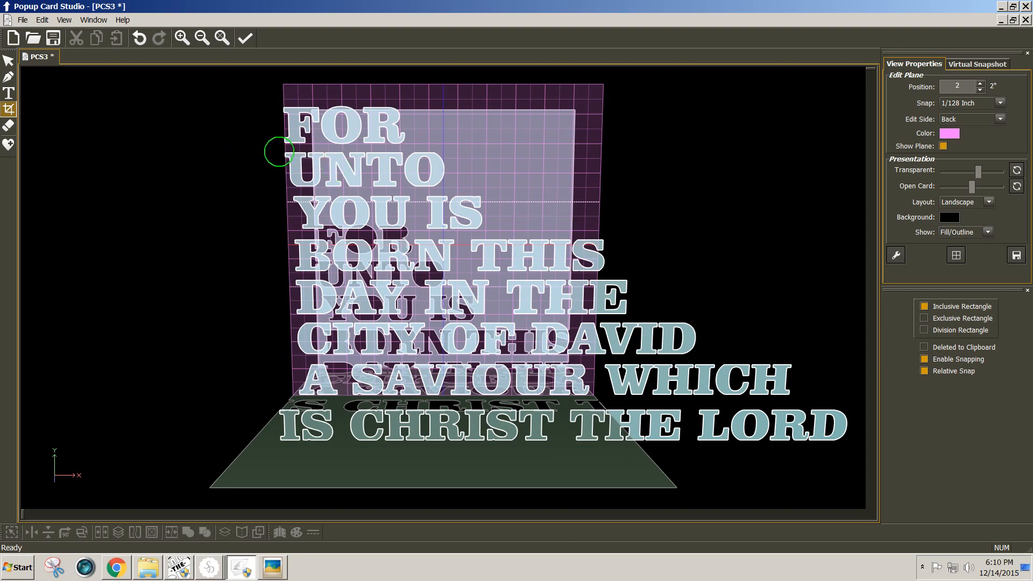
{"action": "left_click_drag", "start_coordinate": [279, 153], "coordinate": [474, 185]}
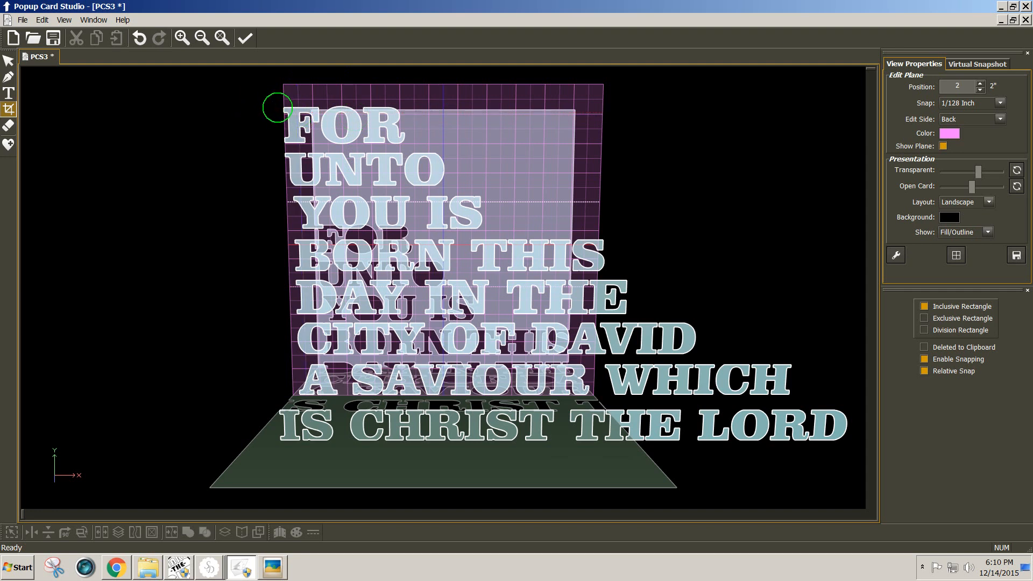
{"action": "left_click_drag", "start_coordinate": [277, 108], "coordinate": [448, 141]}
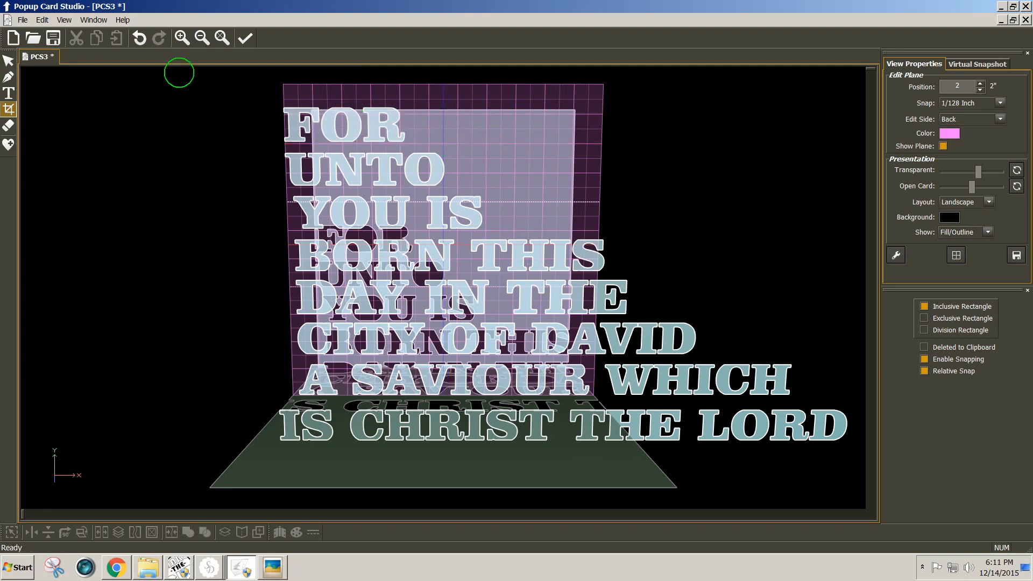
- Resize the text line "IS CHRIST THE LORD" to a width of 5 and a height of 0.6
{"action": "left_click", "coordinate": [9, 60]}
{"action": "left_click", "coordinate": [365, 169]}
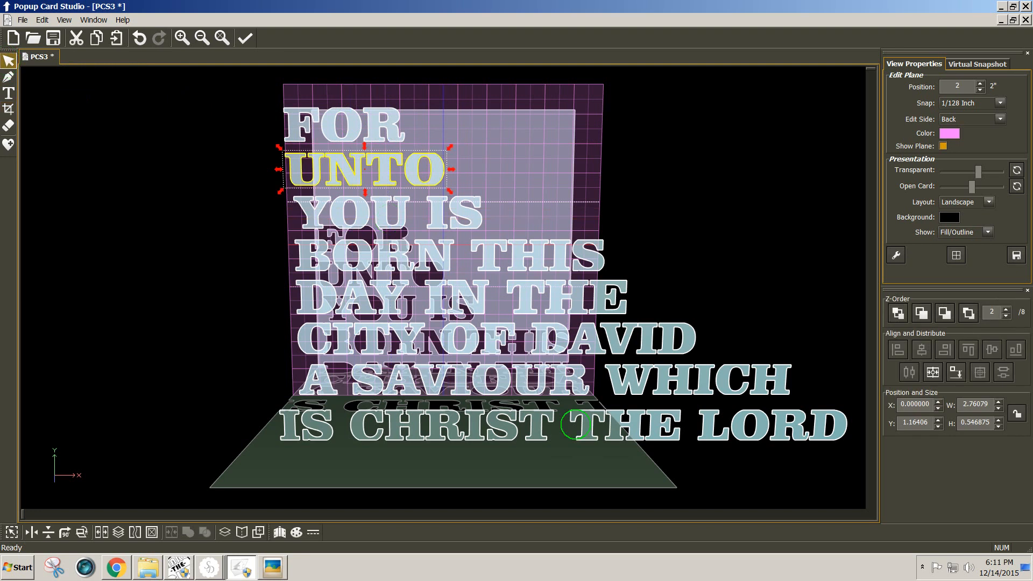
{"action": "left_click", "coordinate": [539, 424]}
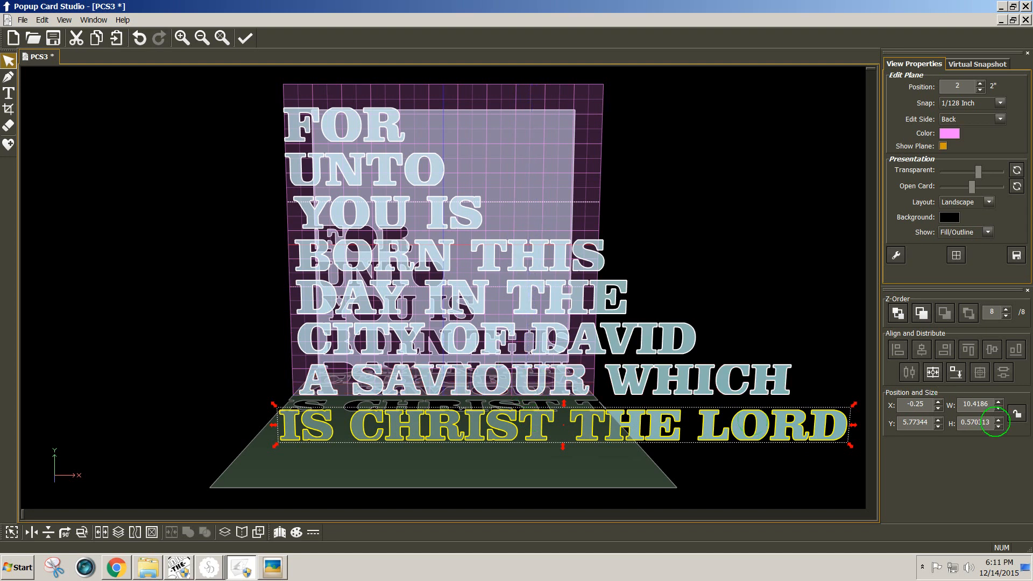
{"action": "left_click_drag", "start_coordinate": [991, 404], "coordinate": [957, 402]}
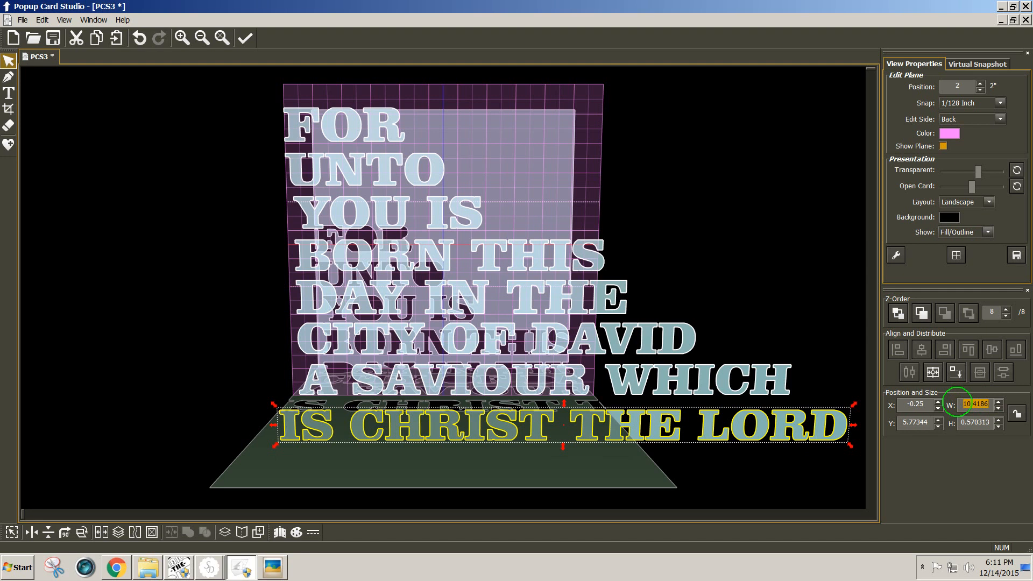
{"action": "type", "text": "5"}
{"action": "left_click_drag", "start_coordinate": [990, 422], "coordinate": [929, 423]}
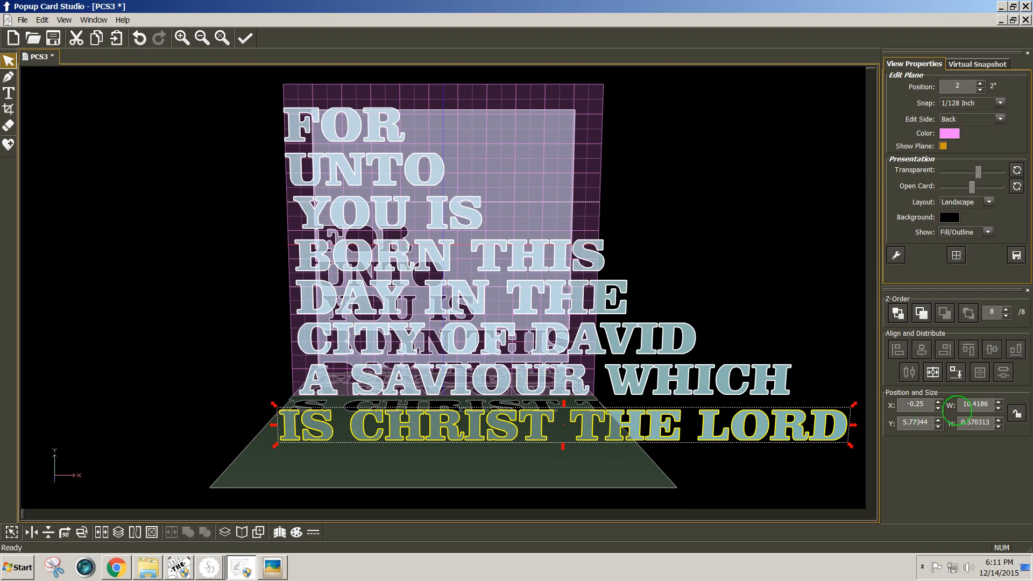
{"action": "left_click_drag", "start_coordinate": [990, 405], "coordinate": [948, 402]}
{"action": "type", "text": "5"}
{"action": "key", "text": "Return"}
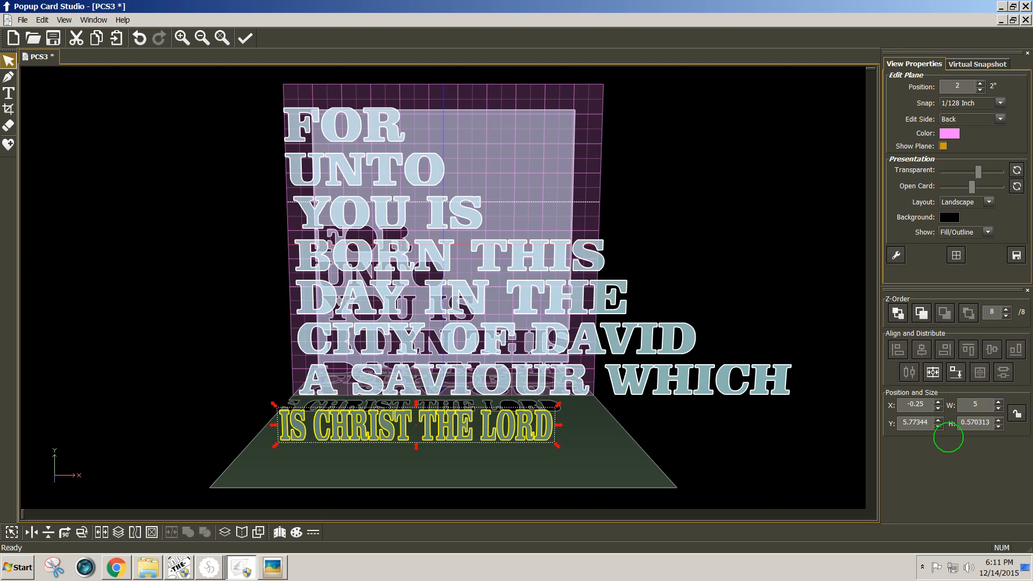
{"action": "left_click_drag", "start_coordinate": [992, 422], "coordinate": [945, 420]}
{"action": "type", "text": ".6"}
{"action": "key", "text": "Return"}
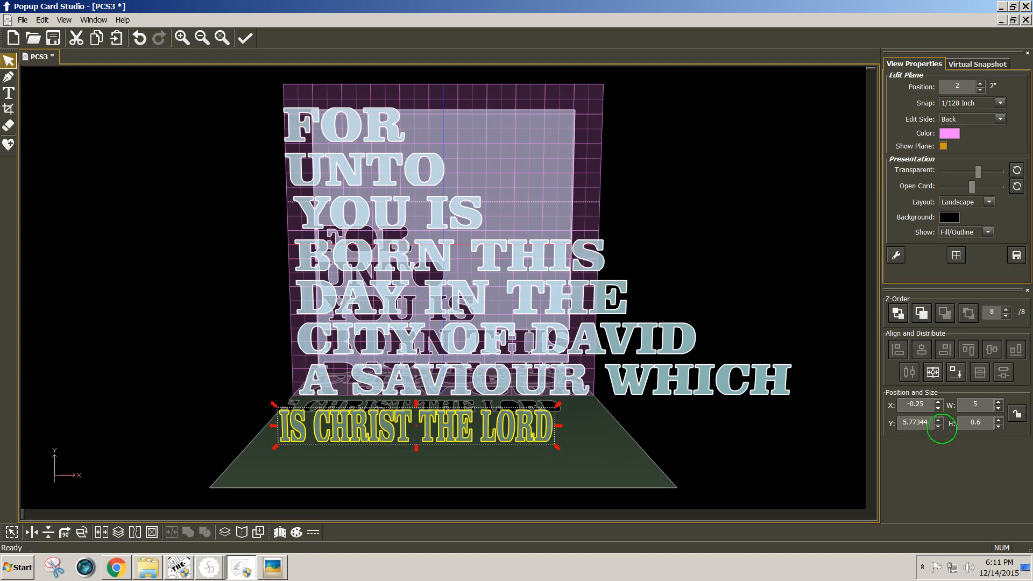
- Resize the text line "A SAVIOUR WHICH" to a width of 4.5 and a height of 0.6
{"action": "left_click", "coordinate": [630, 392]}
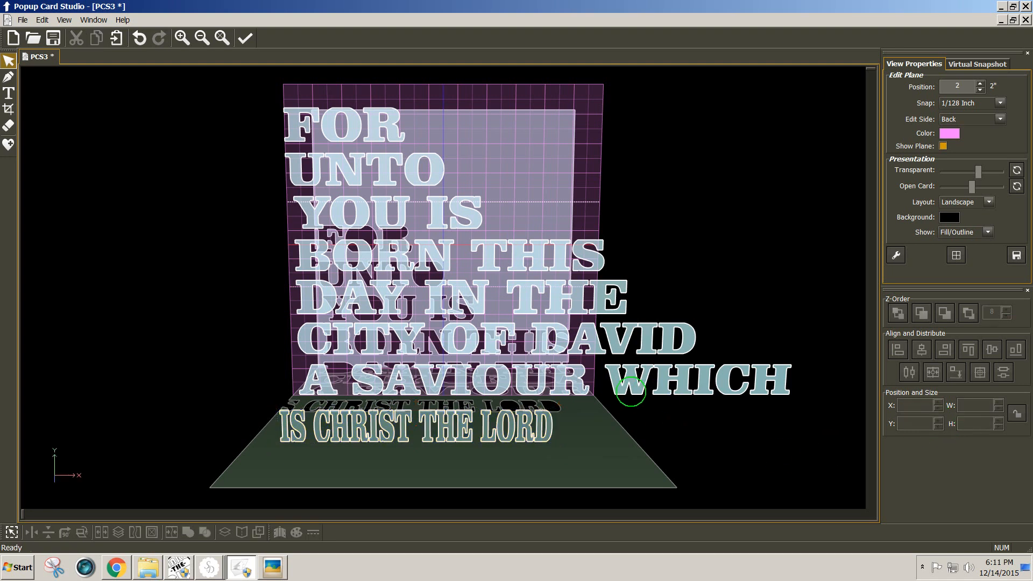
{"action": "left_click", "coordinate": [635, 382]}
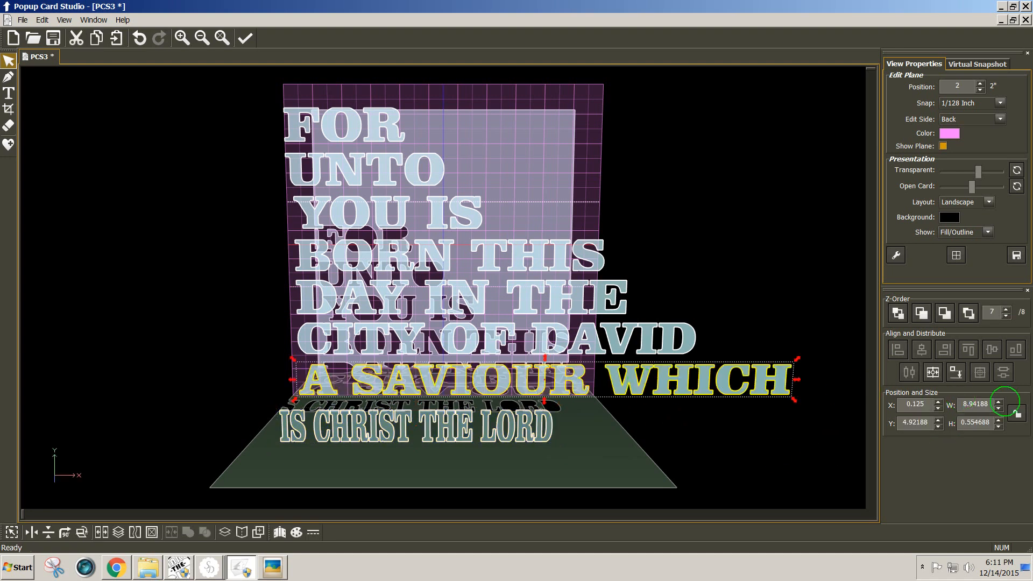
{"action": "left_click_drag", "start_coordinate": [992, 404], "coordinate": [955, 401]}
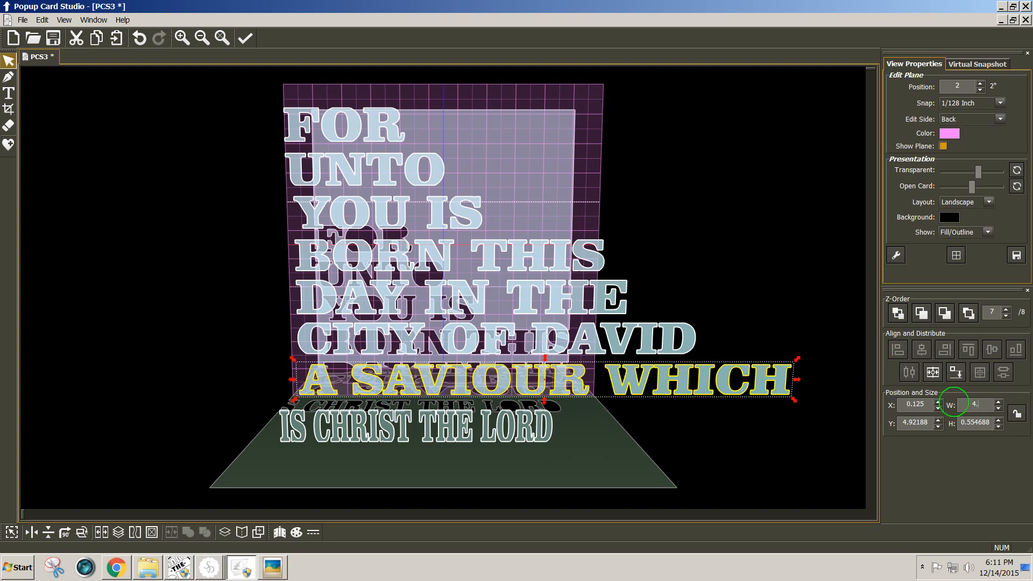
{"action": "key", "text": "Return"}
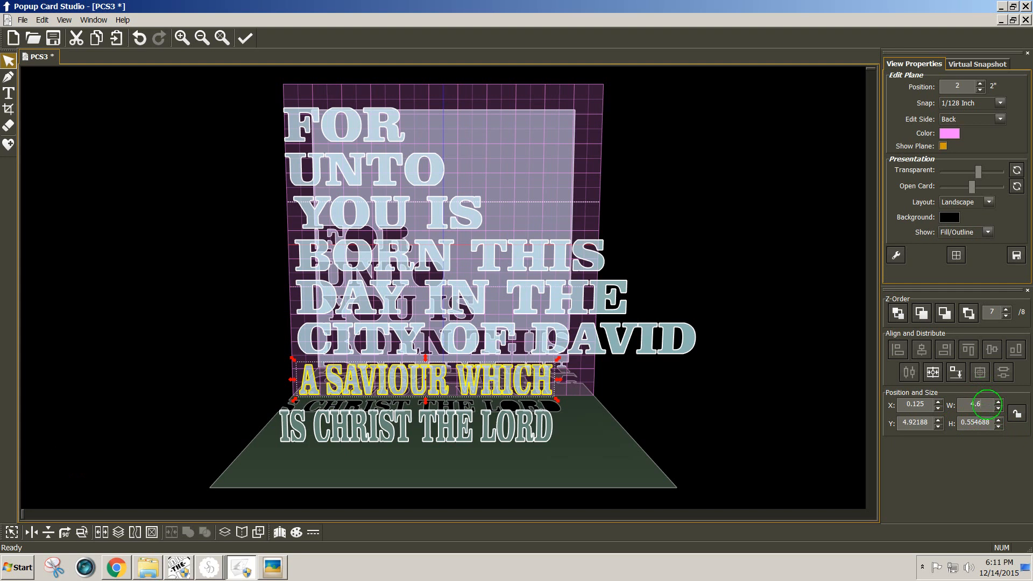
{"action": "left_click_drag", "start_coordinate": [990, 403], "coordinate": [959, 404]}
{"action": "type", "text": "4.5"}
{"action": "key", "text": "Return"}
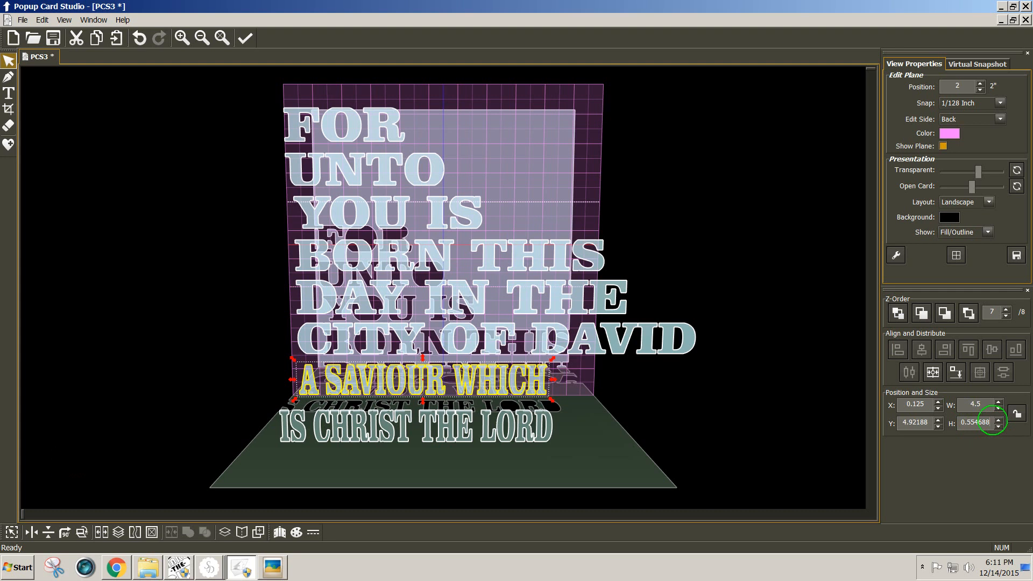
{"action": "left_click_drag", "start_coordinate": [996, 422], "coordinate": [960, 421]}
{"action": "type", "text": "0.6"}
{"action": "key", "text": "Return"}
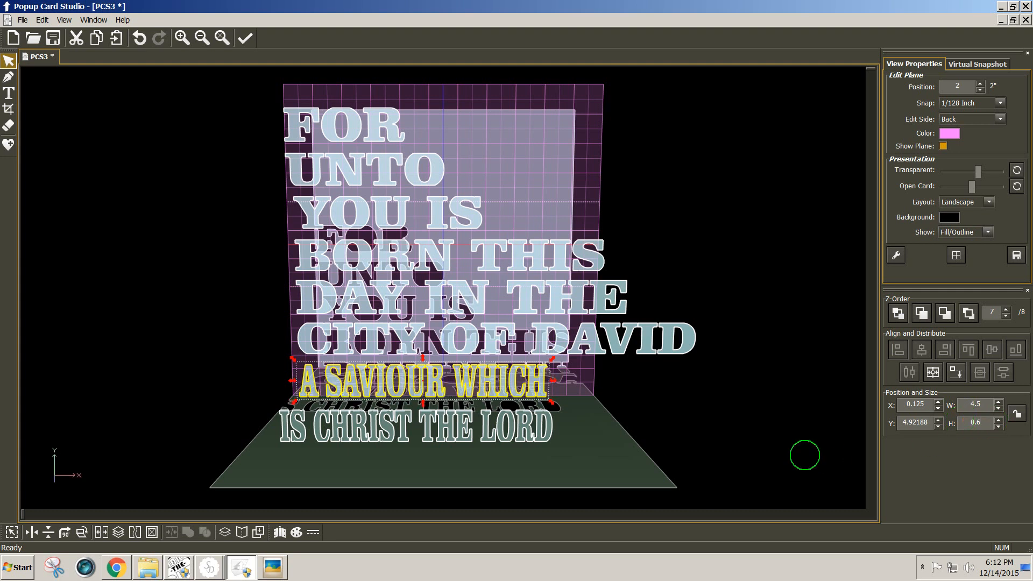
- Resize the text line "CITY OF DAVID" to a width of 4 and a height of 0.6
{"action": "left_click", "coordinate": [555, 343]}
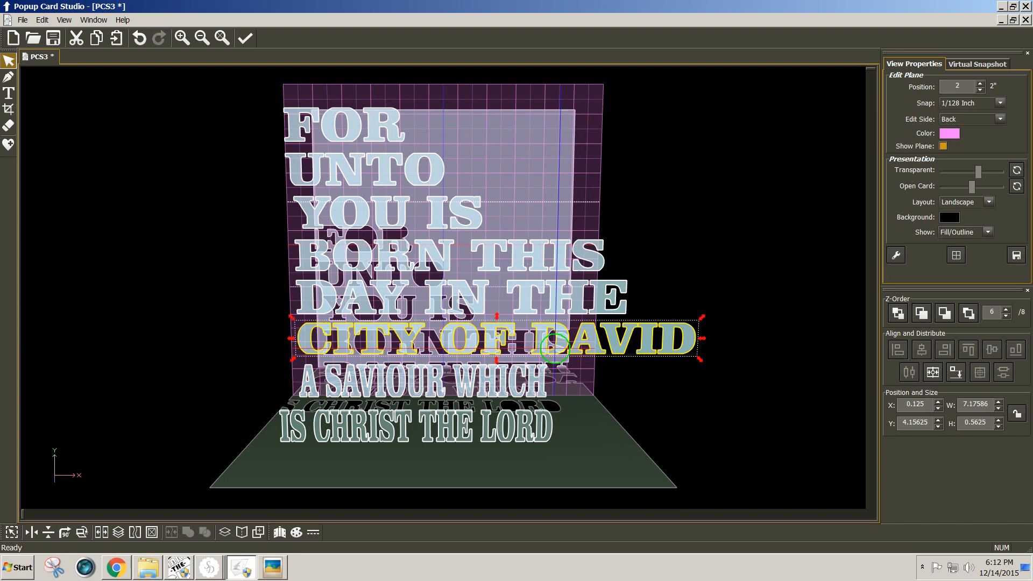
{"action": "left_click_drag", "start_coordinate": [993, 404], "coordinate": [948, 402]}
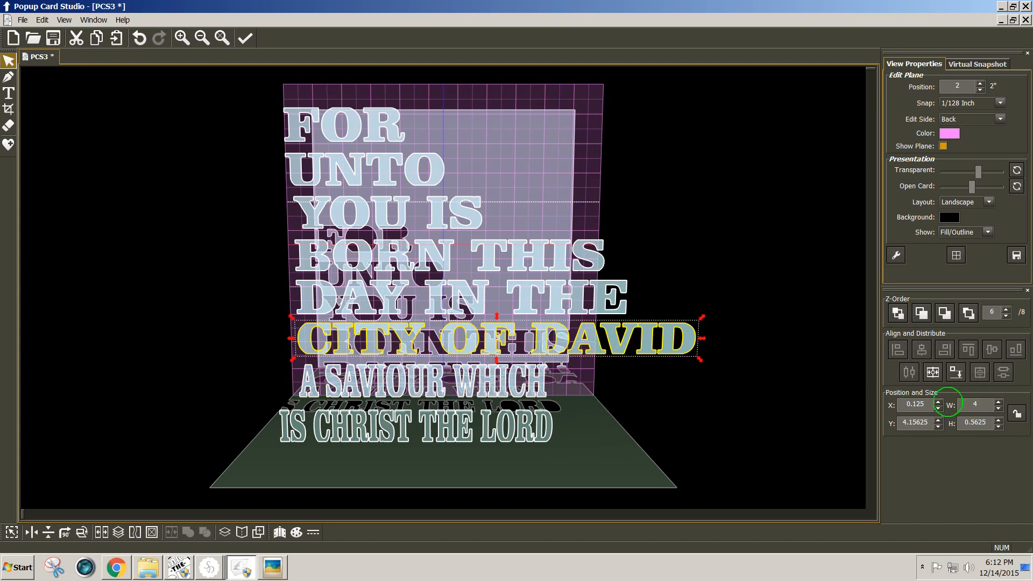
{"action": "key", "text": "Return"}
{"action": "left_click_drag", "start_coordinate": [994, 420], "coordinate": [942, 420]}
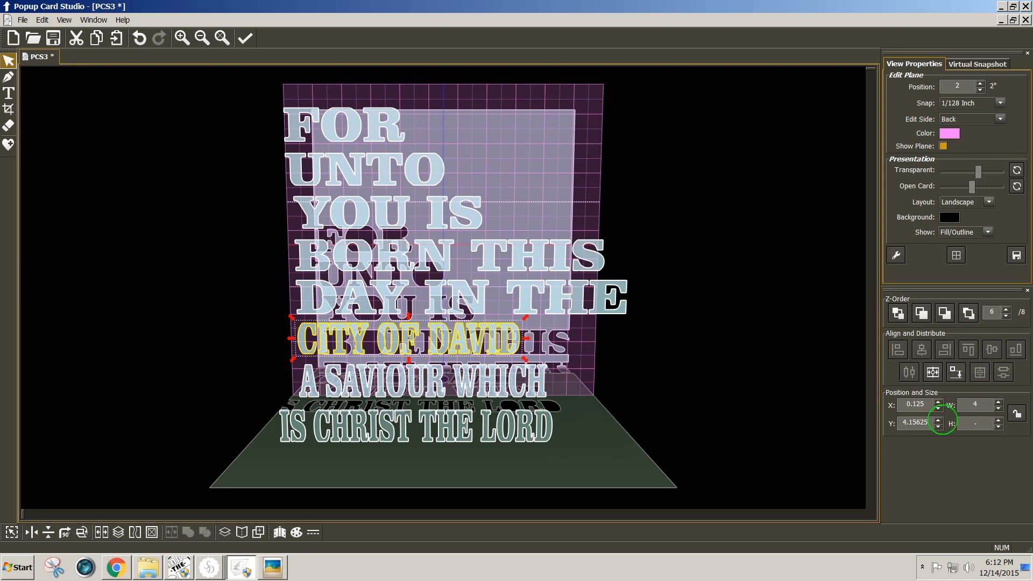
{"action": "type", "text": ".6"}
{"action": "key", "text": "Return"}
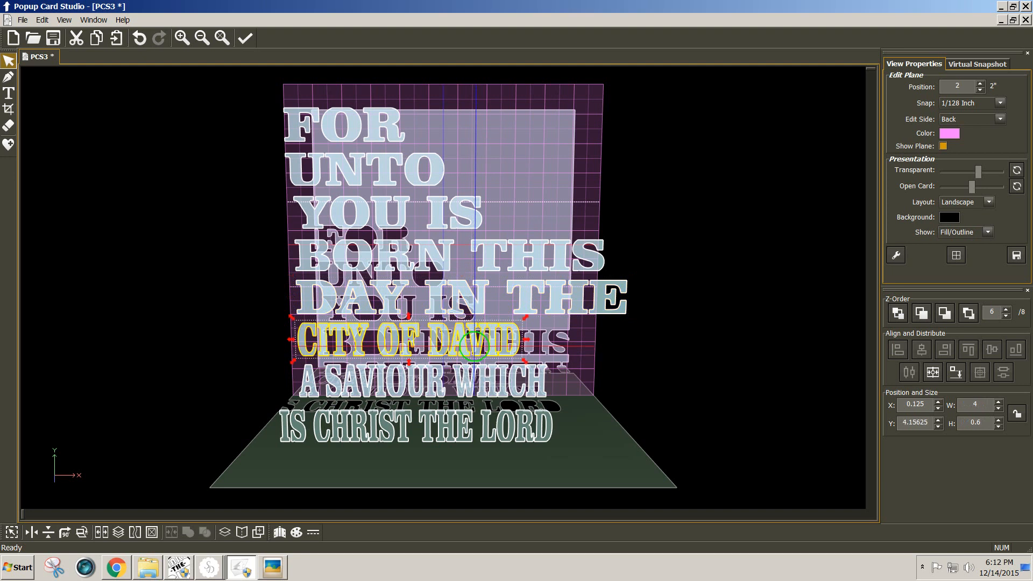
- Resize the text line "DAY IN THE" to a width of 3.5 and a height of 0.6, then deselect it
{"action": "left_click", "coordinate": [470, 300]}
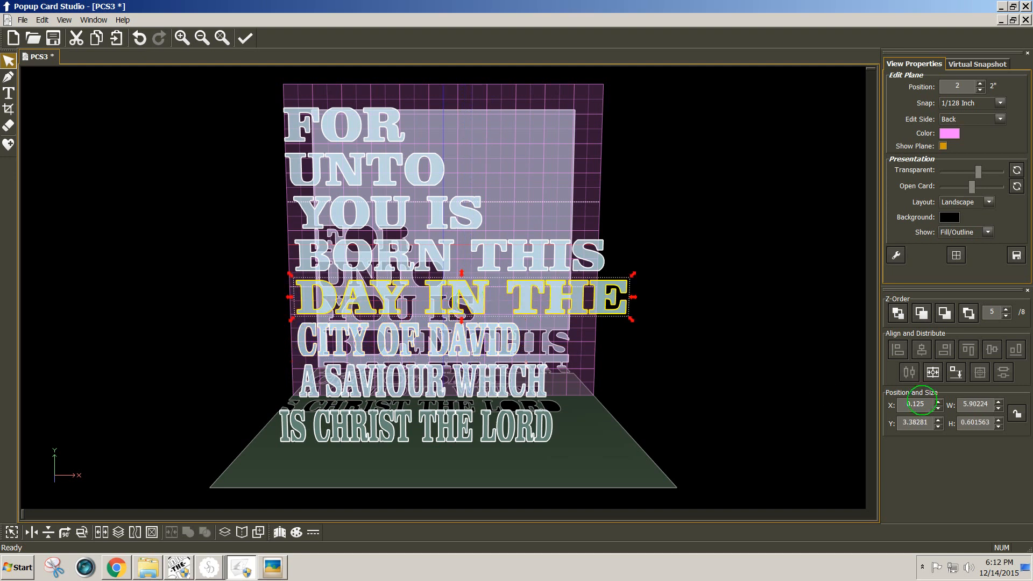
{"action": "left_click_drag", "start_coordinate": [989, 404], "coordinate": [953, 406]}
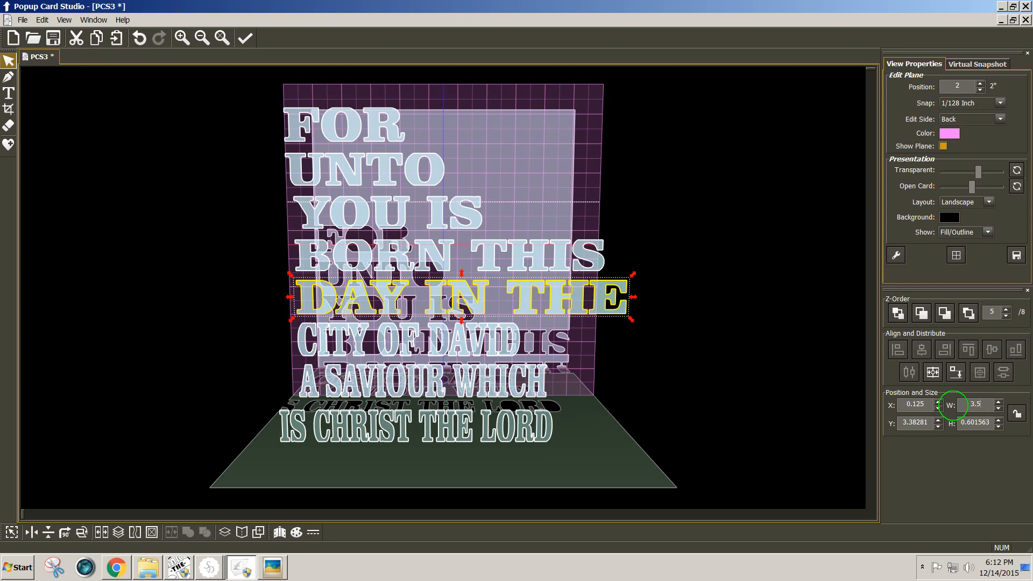
{"action": "type", "text": "3.5"}
{"action": "key", "text": "Return"}
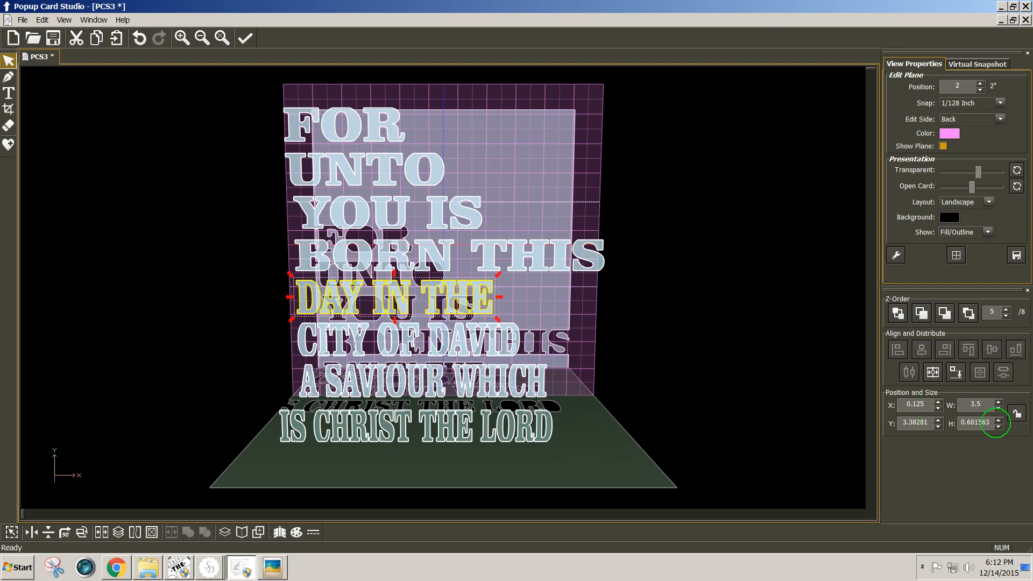
{"action": "left_click_drag", "start_coordinate": [990, 421], "coordinate": [909, 421]}
{"action": "key", "text": "Return"}
{"action": "left_click", "coordinate": [704, 348]}
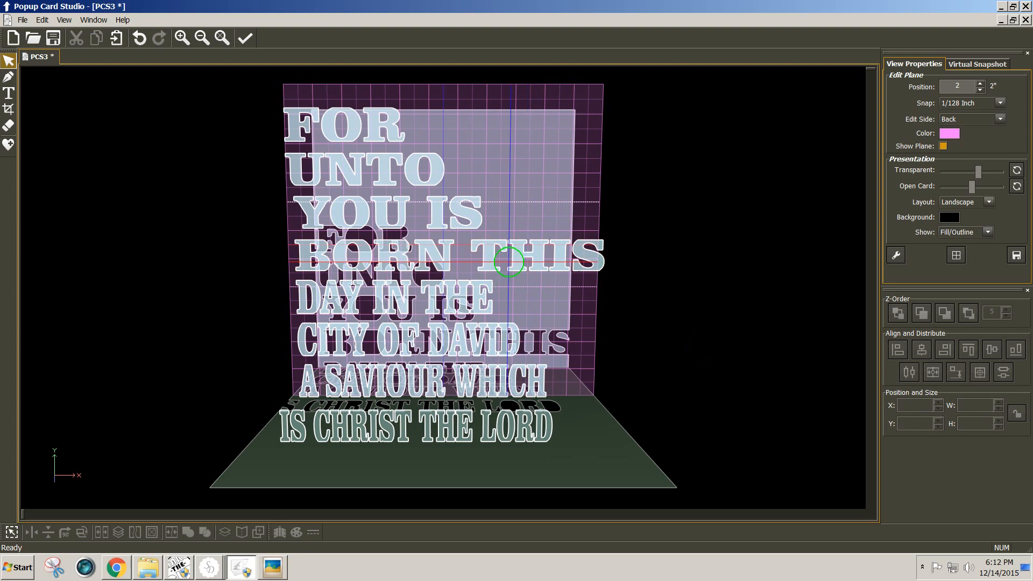
- Resize the text line "BORN THIS" to a width of 3 and a height of 0.6
{"action": "left_click", "coordinate": [492, 264]}
{"action": "left_click", "coordinate": [480, 274]}
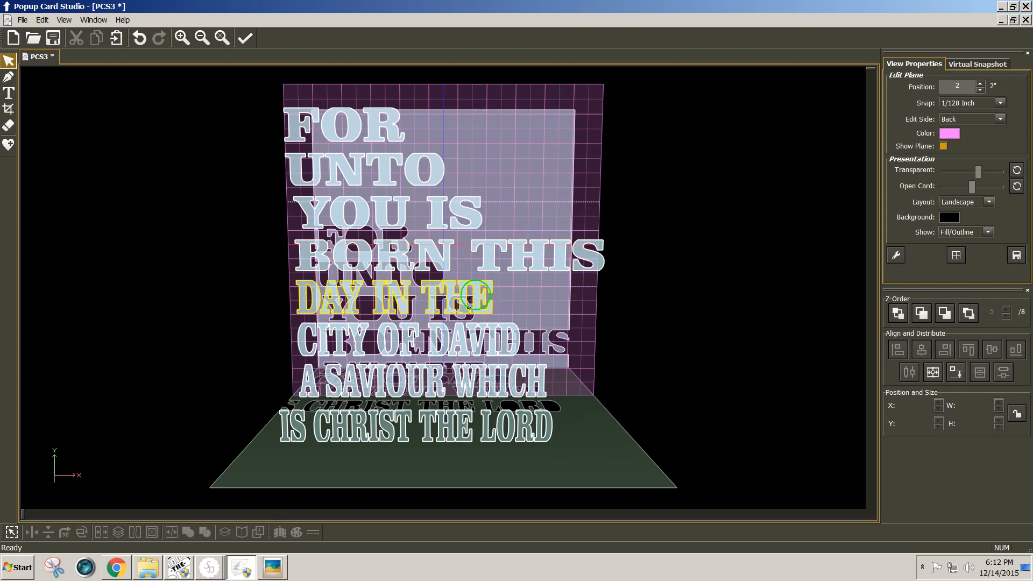
{"action": "left_click", "coordinate": [482, 263]}
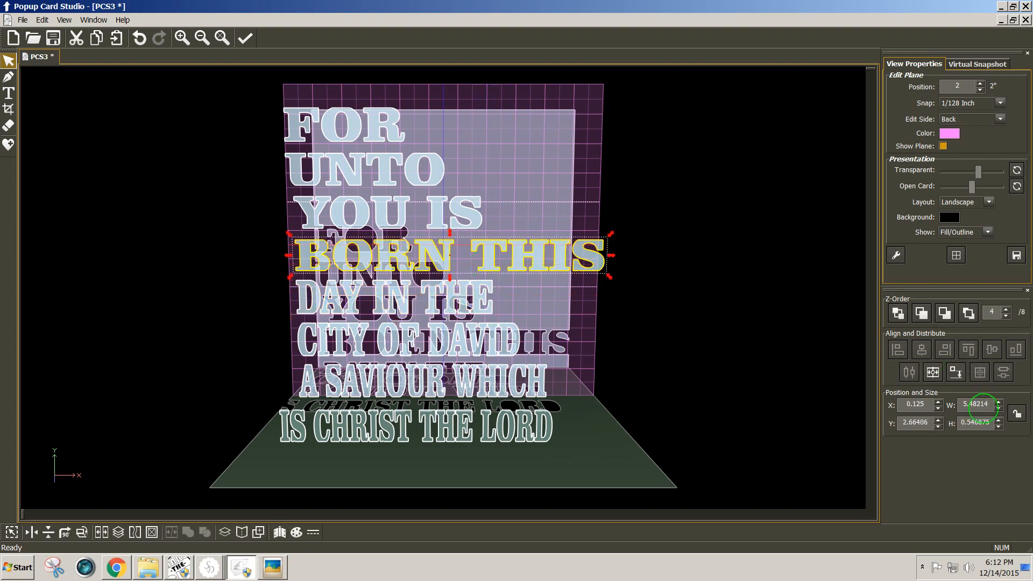
{"action": "double_click", "coordinate": [987, 404]}
{"action": "key", "text": "Return"}
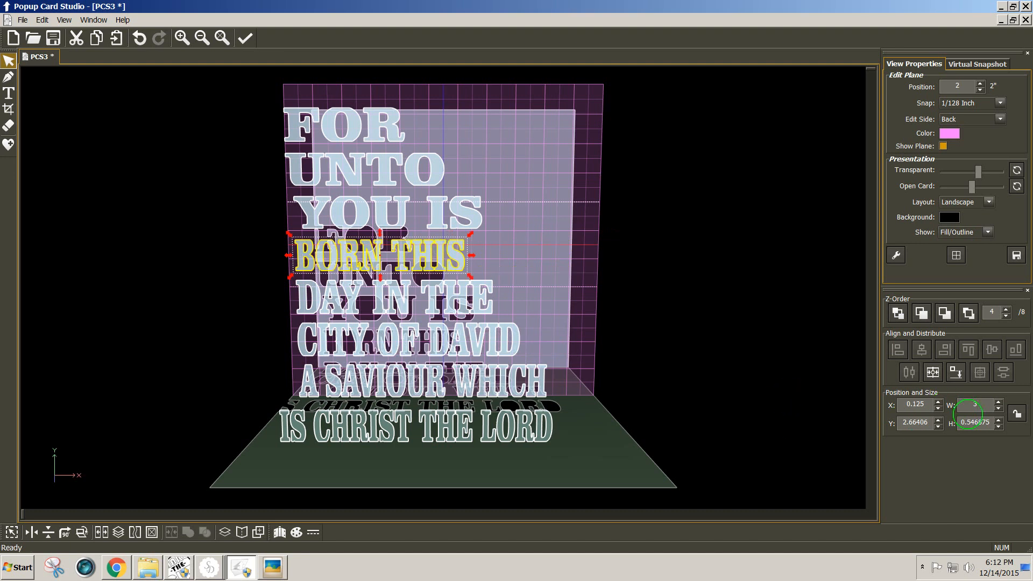
{"action": "double_click", "coordinate": [966, 422]}
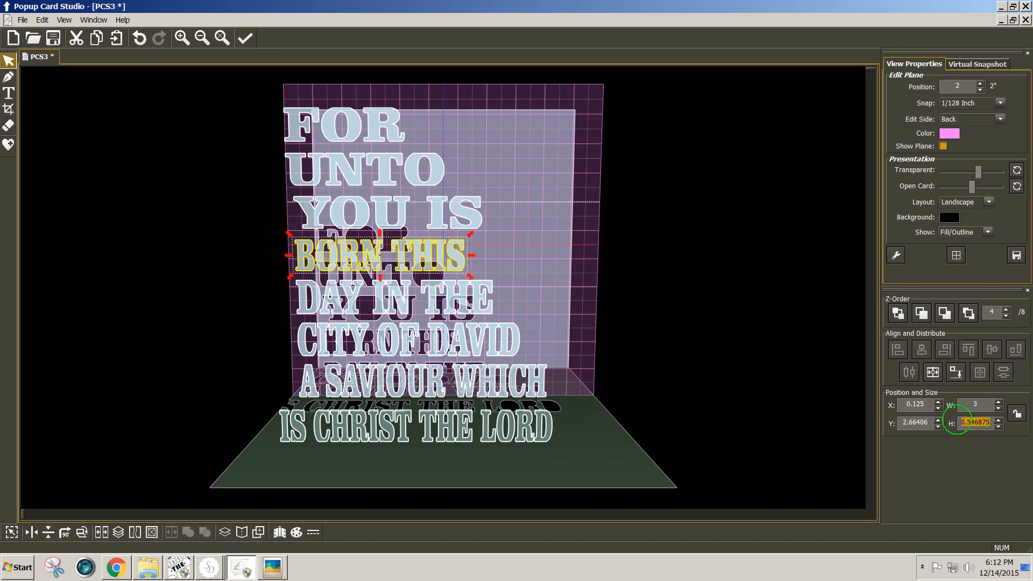
{"action": "type", "text": ".6"}
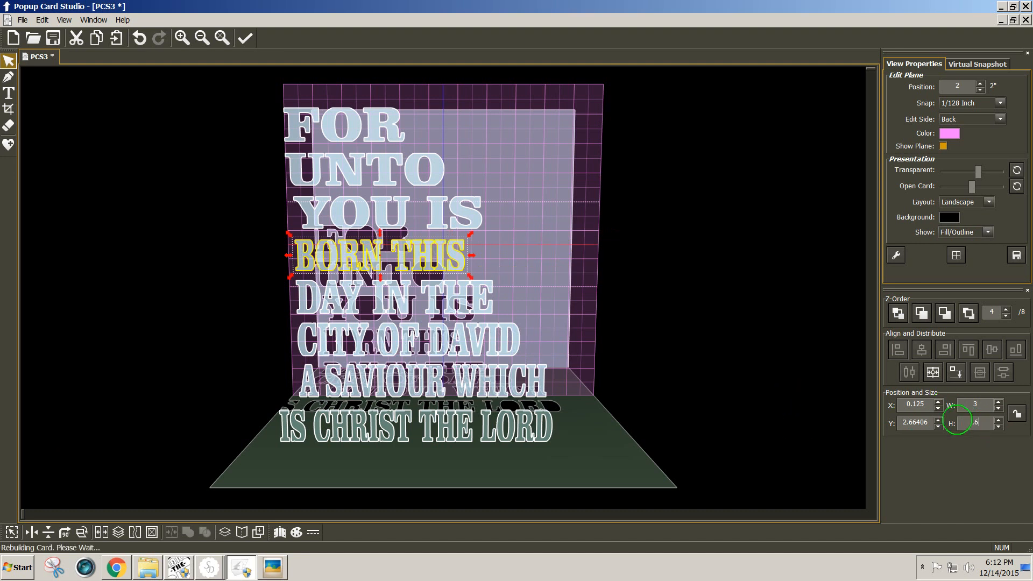
{"action": "key", "text": "Return"}
- Resize the text line "YOU IS" to a width of 2.5 and a height of 0.6
{"action": "left_click", "coordinate": [434, 221]}
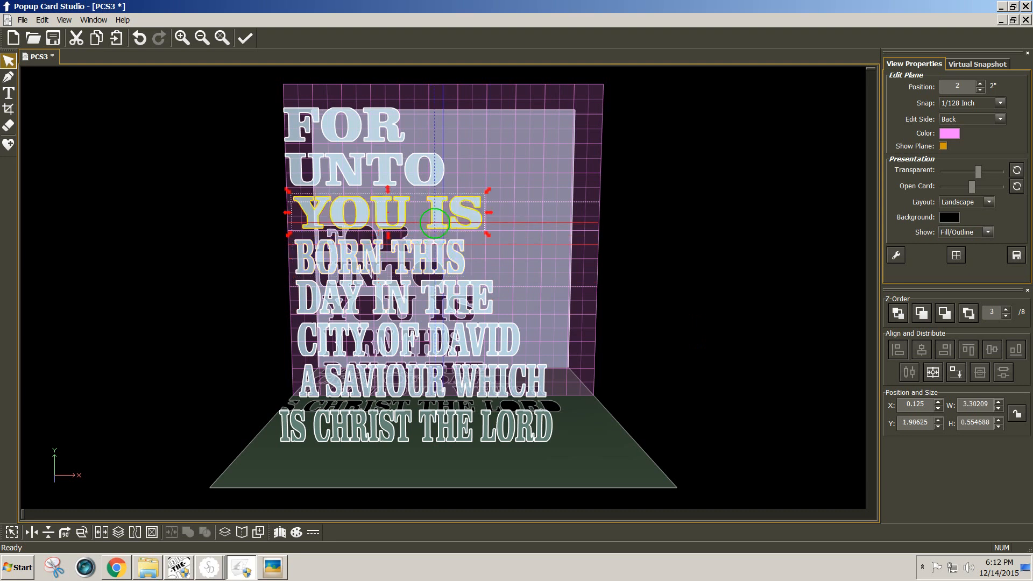
{"action": "double_click", "coordinate": [981, 403]}
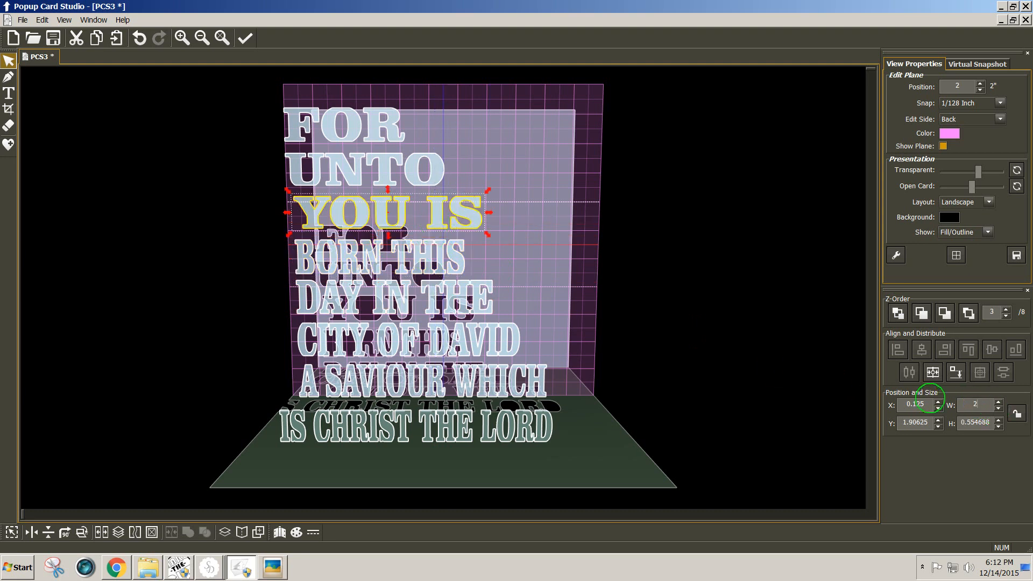
{"action": "key", "text": "Return"}
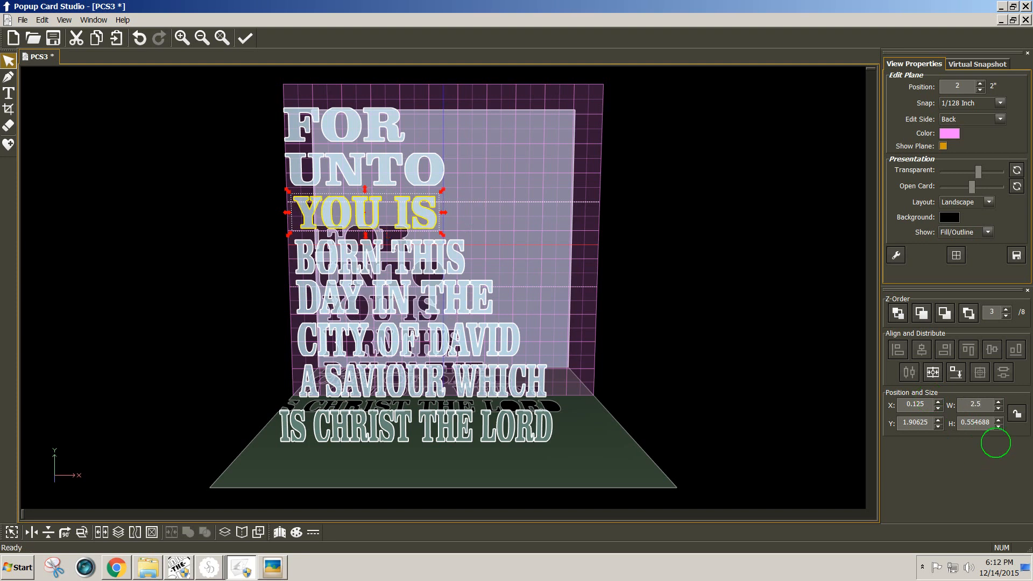
{"action": "double_click", "coordinate": [990, 422]}
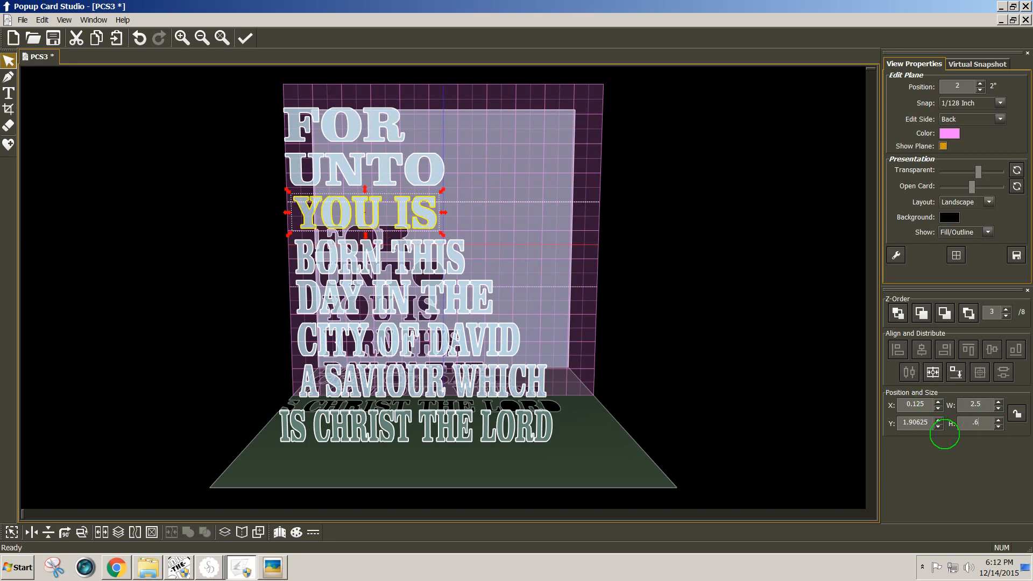
{"action": "key", "text": "Return"}
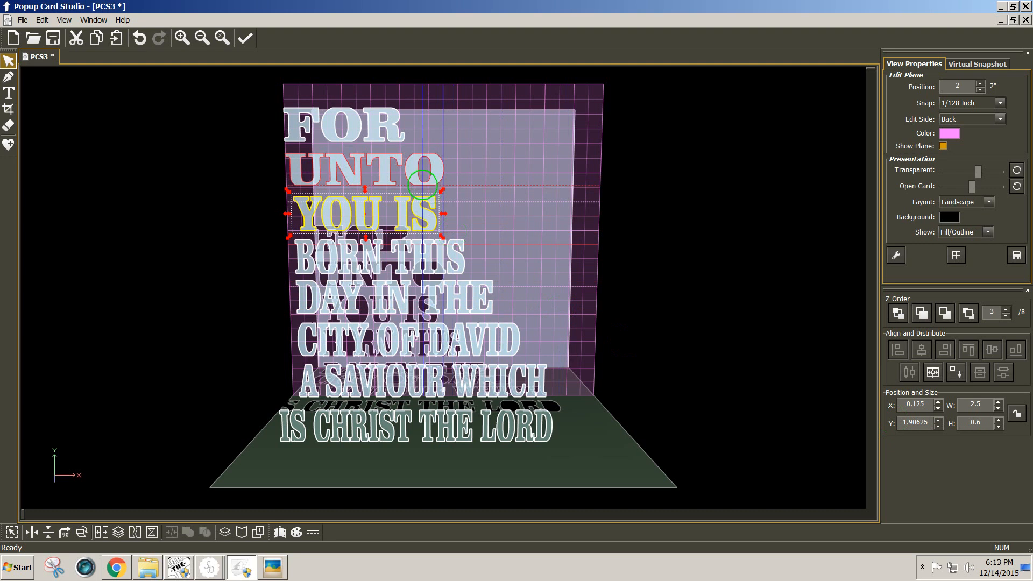
- Resize the text line "UNTO" to a width of 2 and a height of 0.6
{"action": "left_click", "coordinate": [423, 184]}
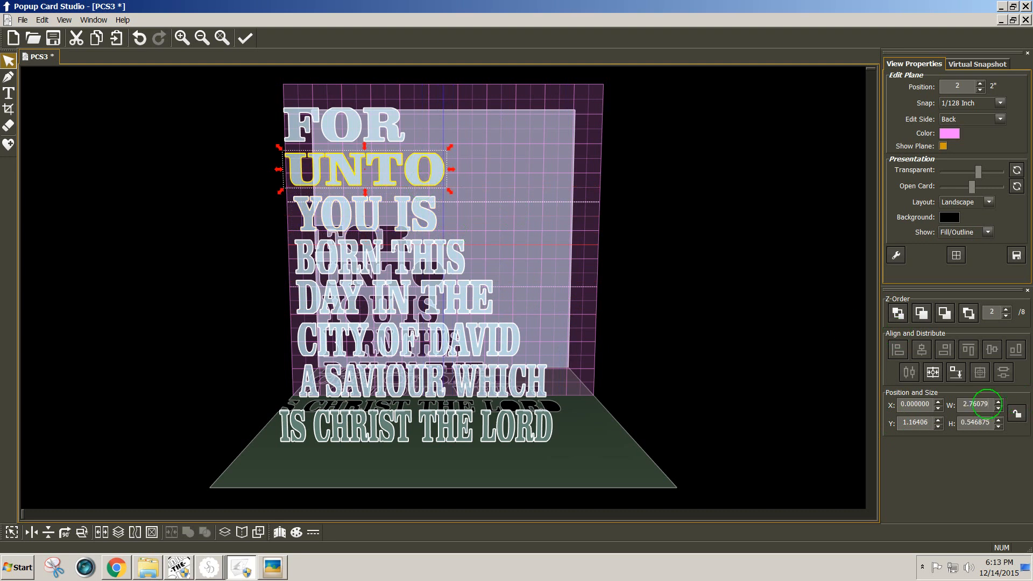
{"action": "double_click", "coordinate": [987, 404]}
{"action": "type", "text": "2"}
{"action": "key", "text": "Return"}
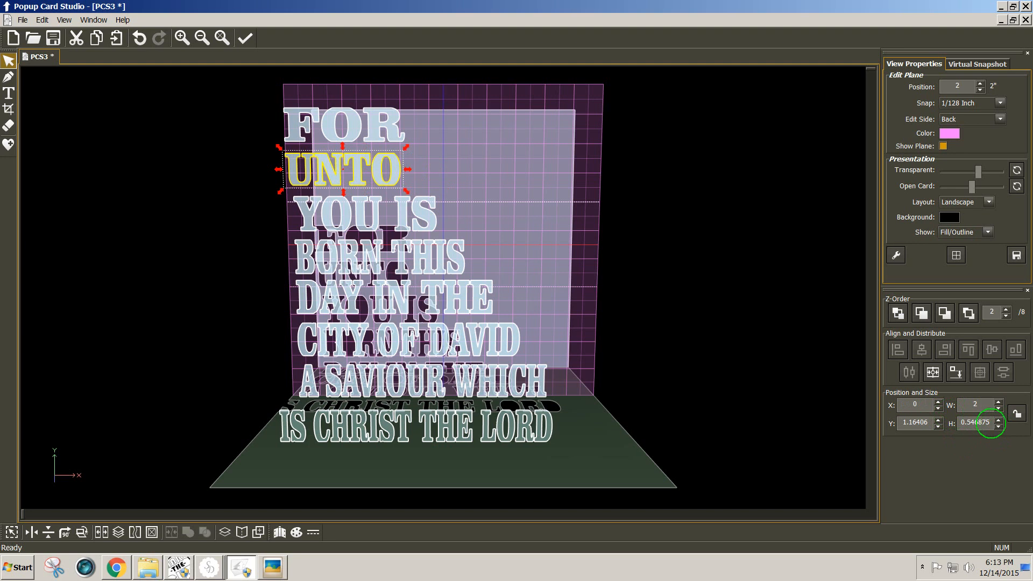
{"action": "left_click_drag", "start_coordinate": [990, 423], "coordinate": [946, 422]}
{"action": "type", "text": ".6"}
{"action": "key", "text": "Return"}
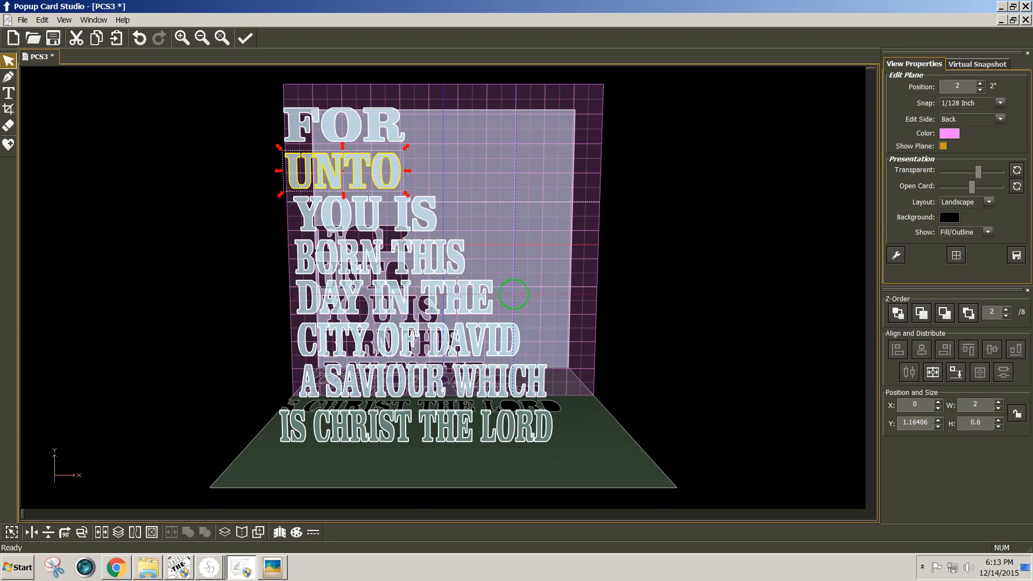
- Set the width of the text line "FOR" to 1.5
{"action": "left_click", "coordinate": [305, 136]}
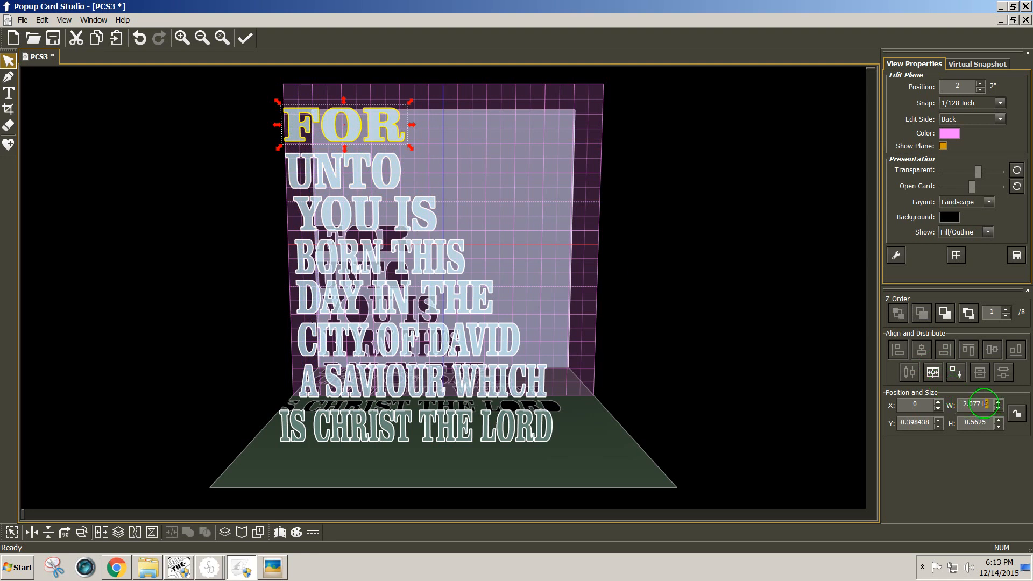
{"action": "left_click_drag", "start_coordinate": [987, 403], "coordinate": [957, 403]}
{"action": "key", "text": "Return"}
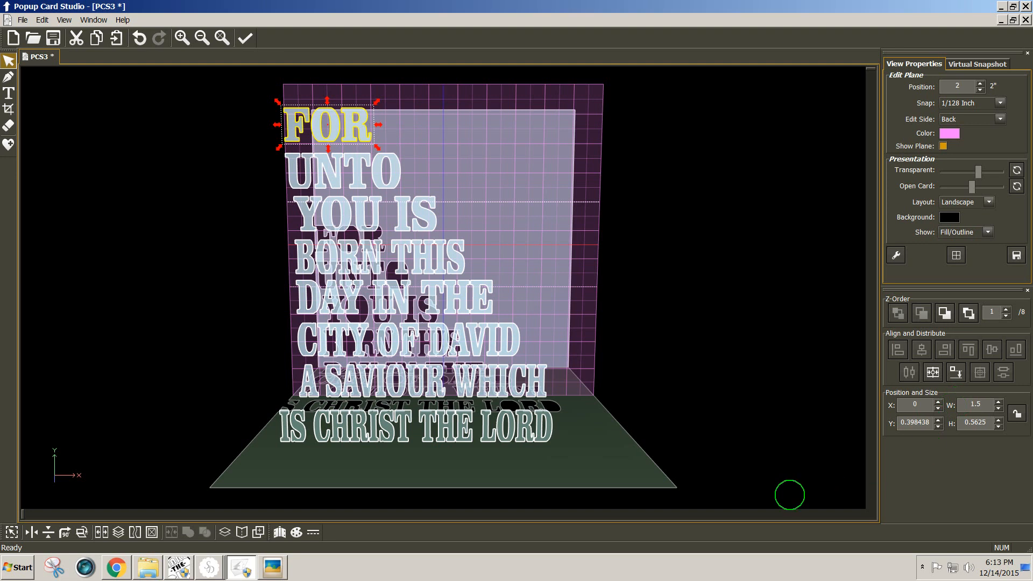
- Check the position and size of each verse line, from "IS CHRIST THE LORD" up to "FOR"
{"action": "left_click", "coordinate": [500, 432]}
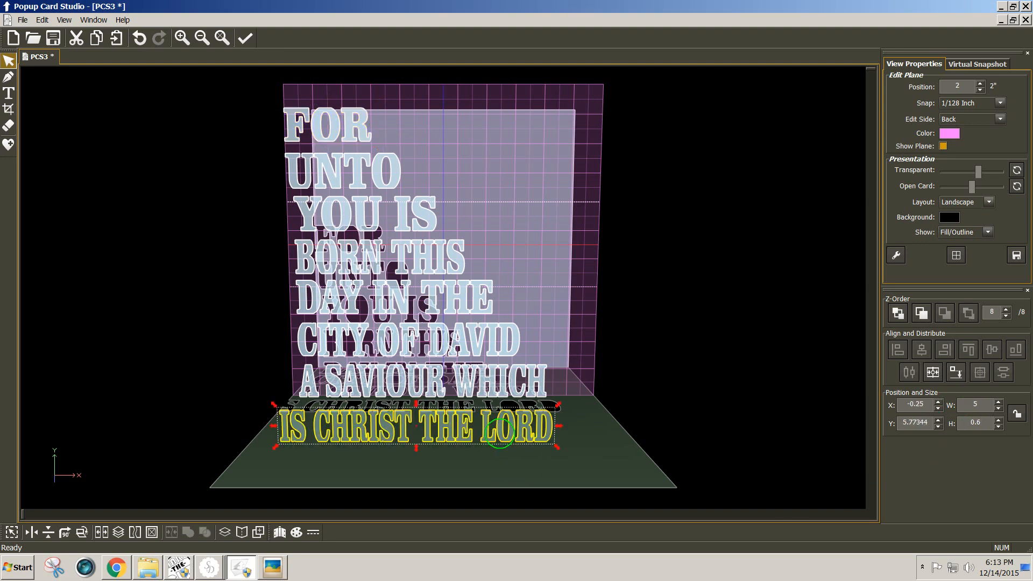
{"action": "left_click", "coordinate": [474, 385]}
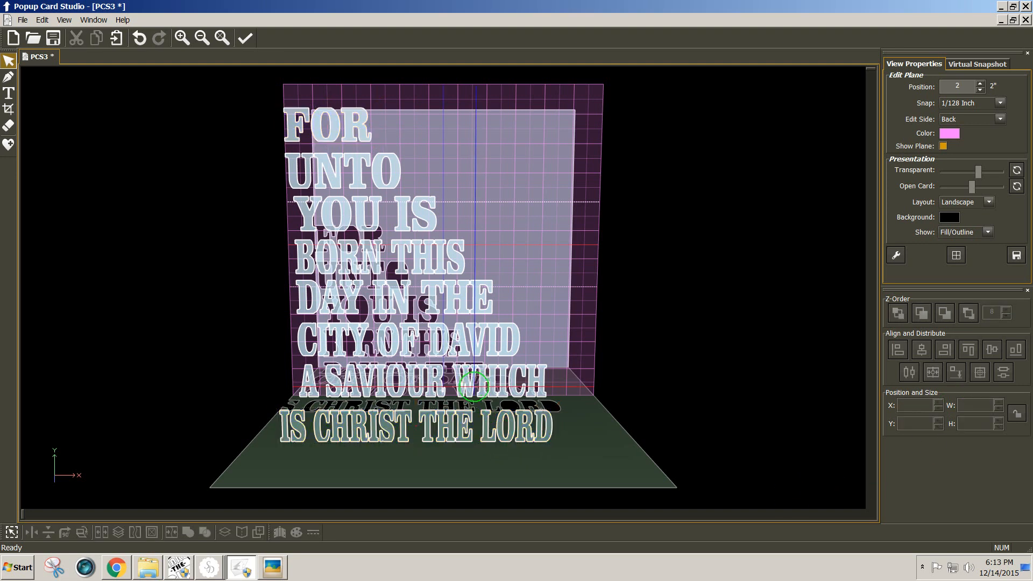
{"action": "left_click", "coordinate": [472, 386]}
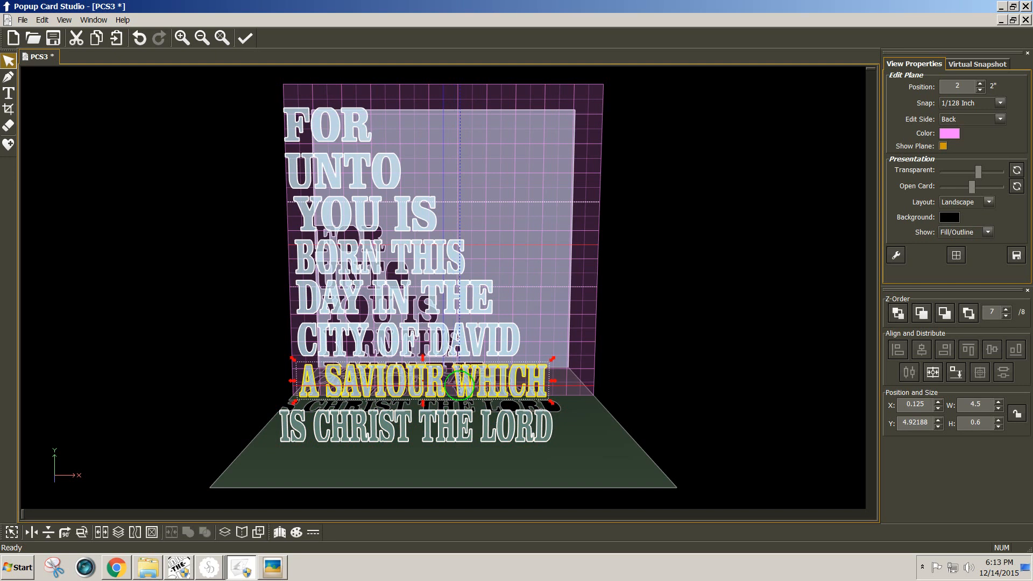
{"action": "left_click", "coordinate": [439, 343]}
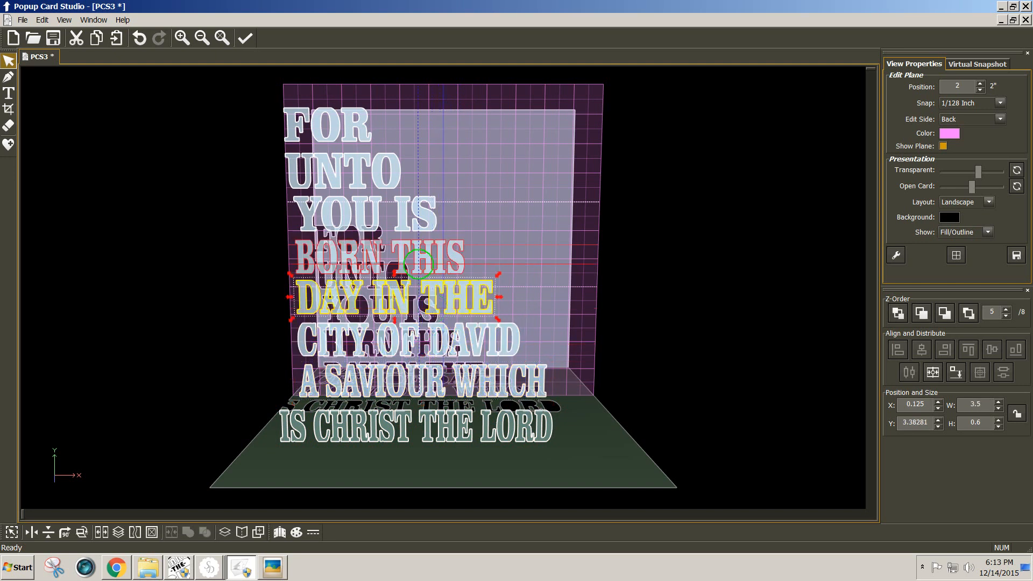
{"action": "left_click", "coordinate": [419, 264]}
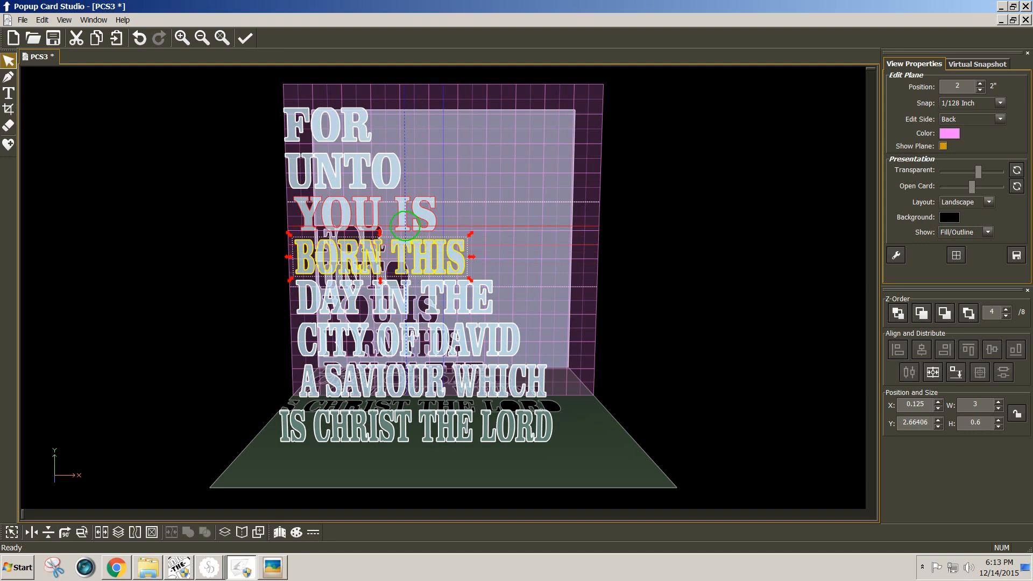
{"action": "left_click", "coordinate": [404, 224]}
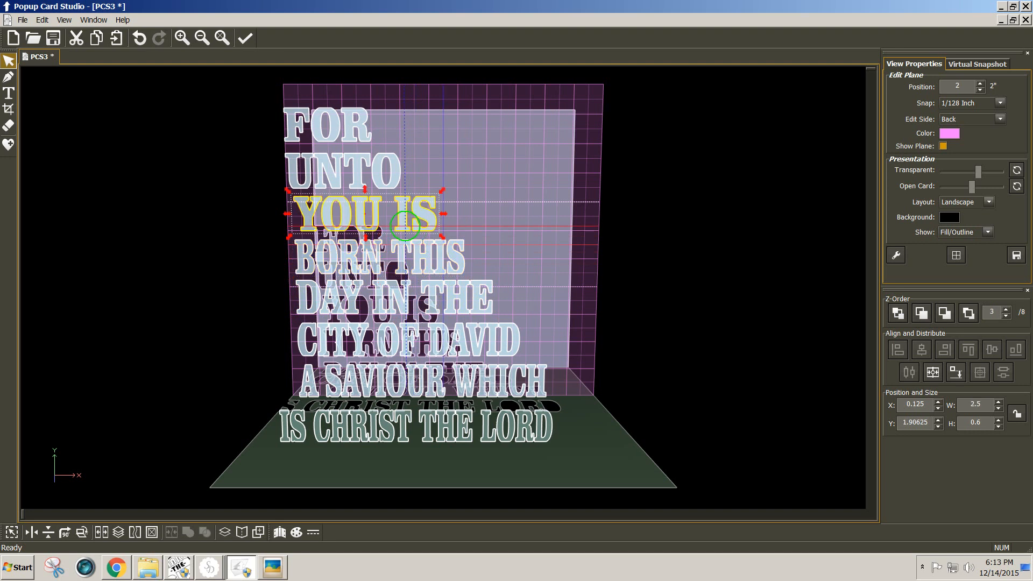
{"action": "left_click", "coordinate": [385, 186]}
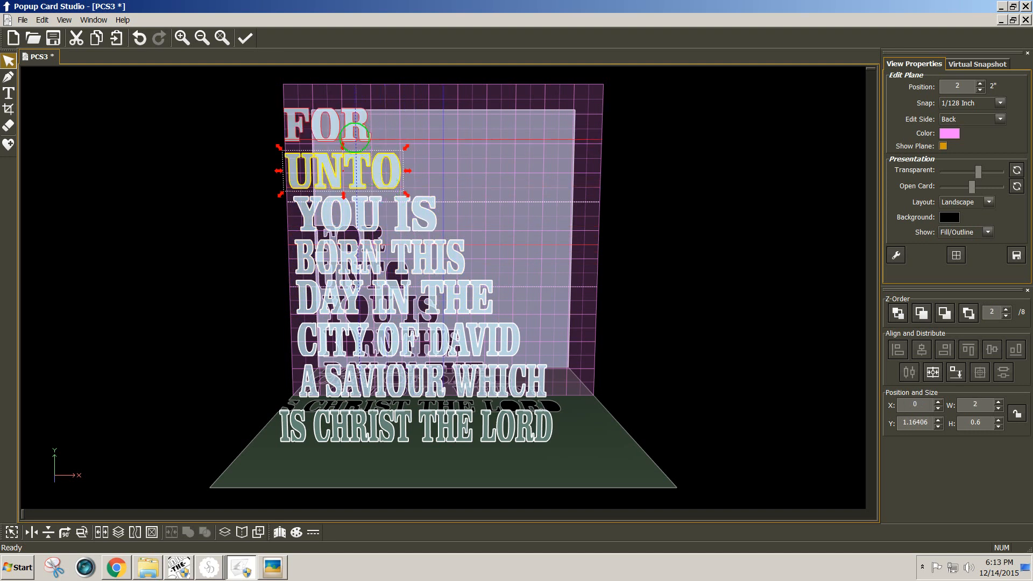
{"action": "left_click", "coordinate": [353, 133]}
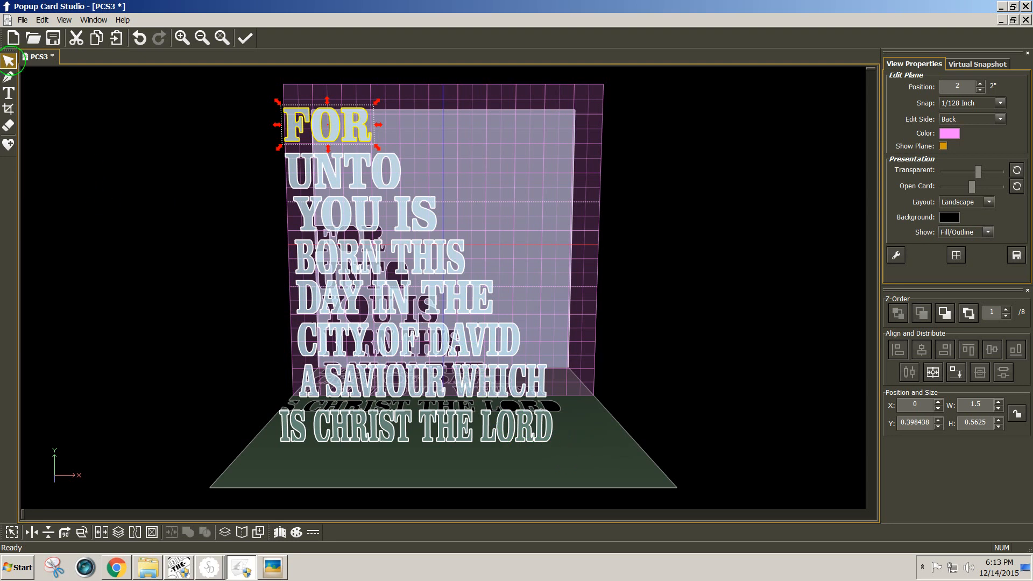
- Select the seven verse lines above "IS CHRIST THE LORD" together and move them off the card to its left side
{"action": "left_click", "coordinate": [9, 60]}
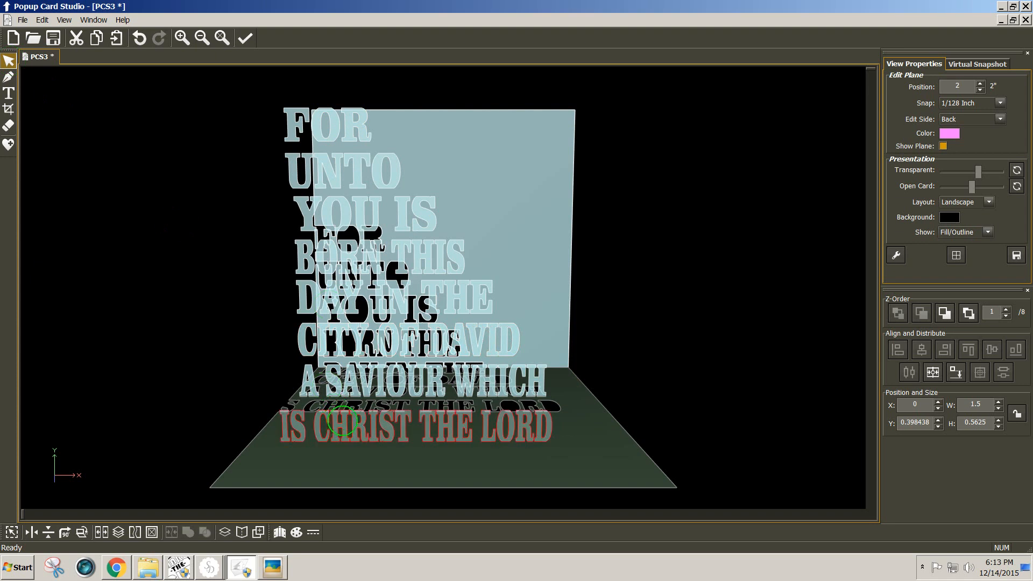
{"action": "left_click", "coordinate": [341, 425]}
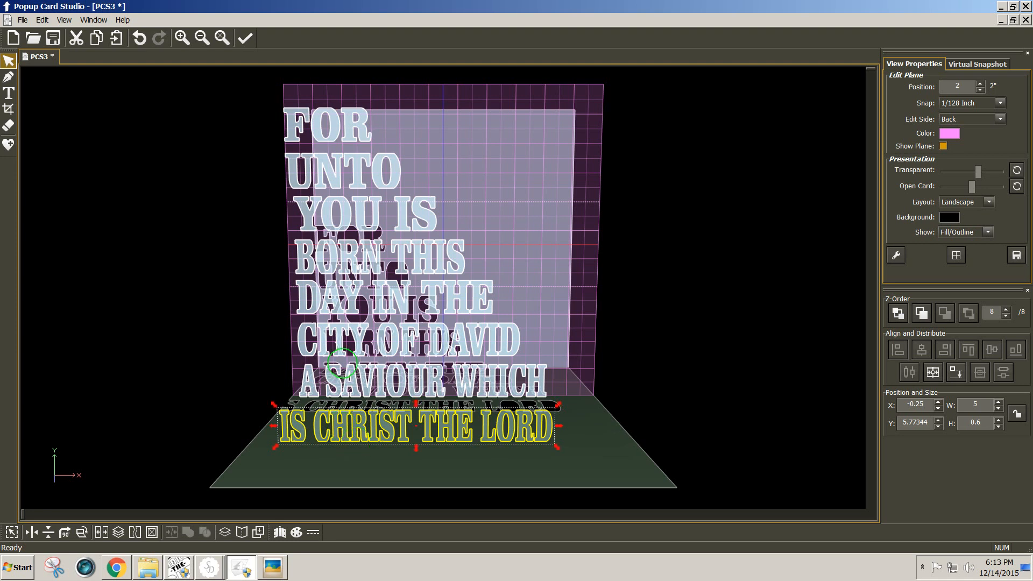
{"action": "left_click", "coordinate": [251, 261]}
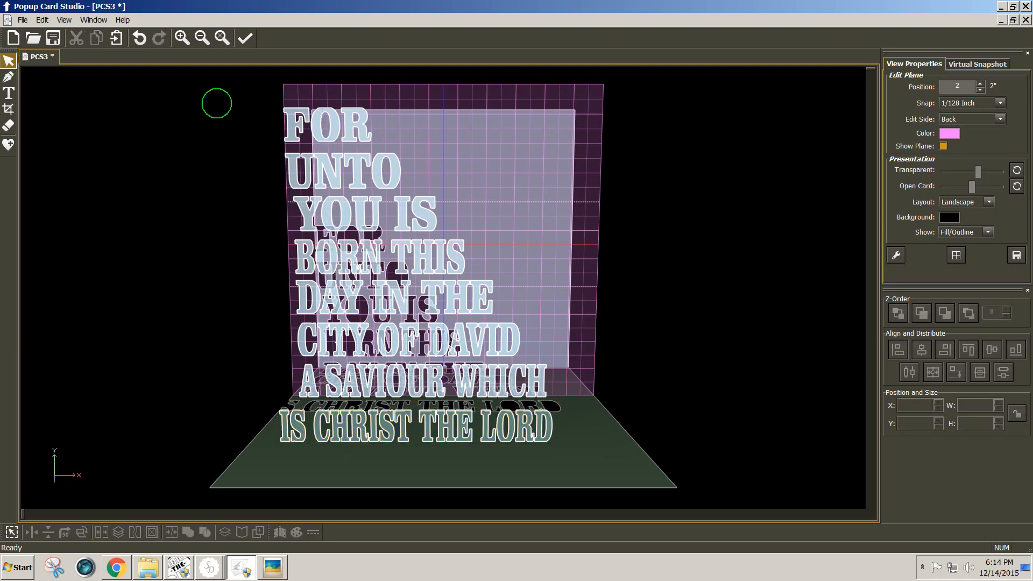
{"action": "left_click_drag", "start_coordinate": [217, 91], "coordinate": [609, 411]}
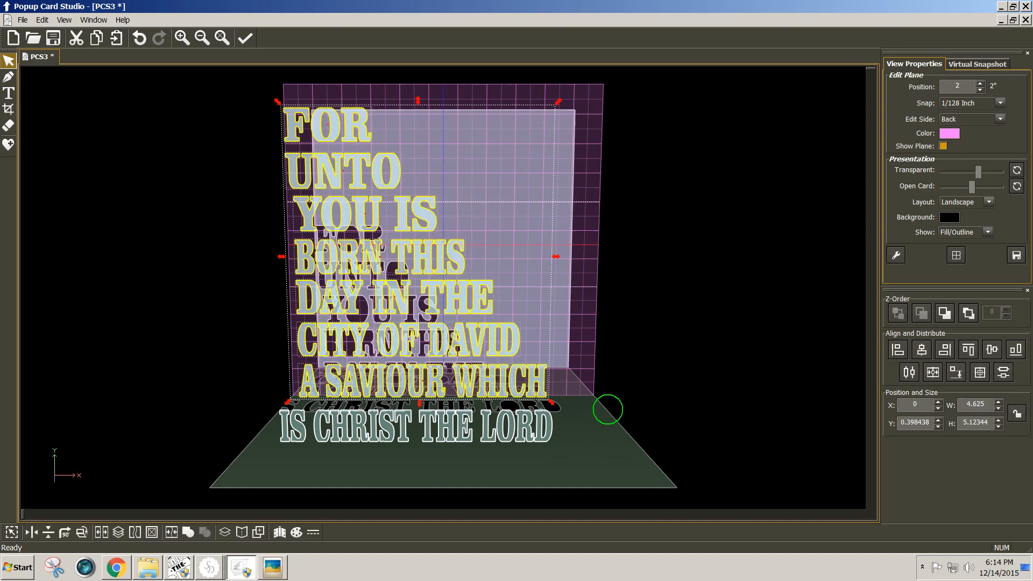
{"action": "left_click_drag", "start_coordinate": [524, 379], "coordinate": [259, 381]}
- Move "IS CHRIST THE LORD" onto the card, center it horizontally and drop it to the card's base
{"action": "left_click_drag", "start_coordinate": [388, 427], "coordinate": [418, 249]}
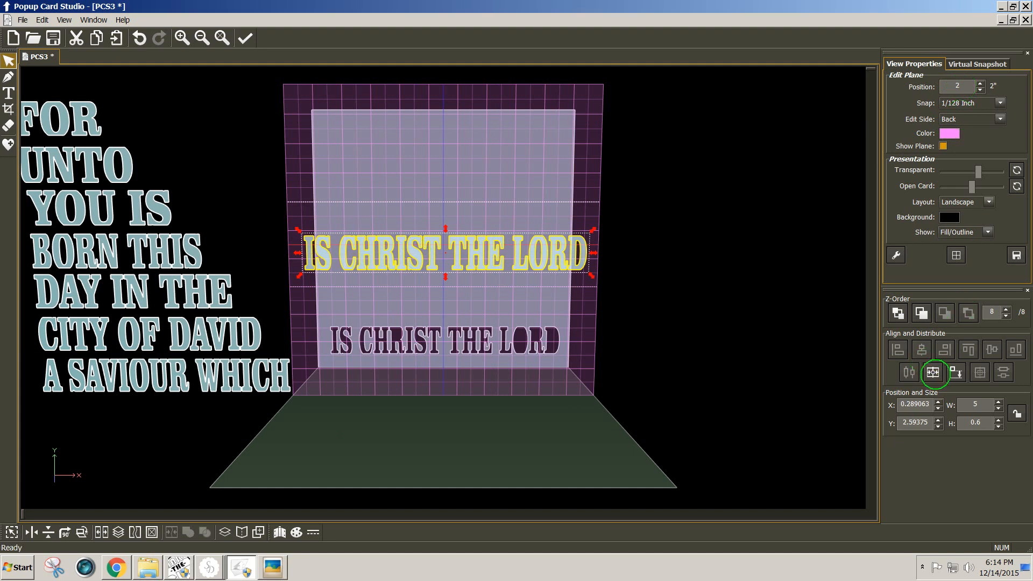
{"action": "left_click", "coordinate": [933, 373]}
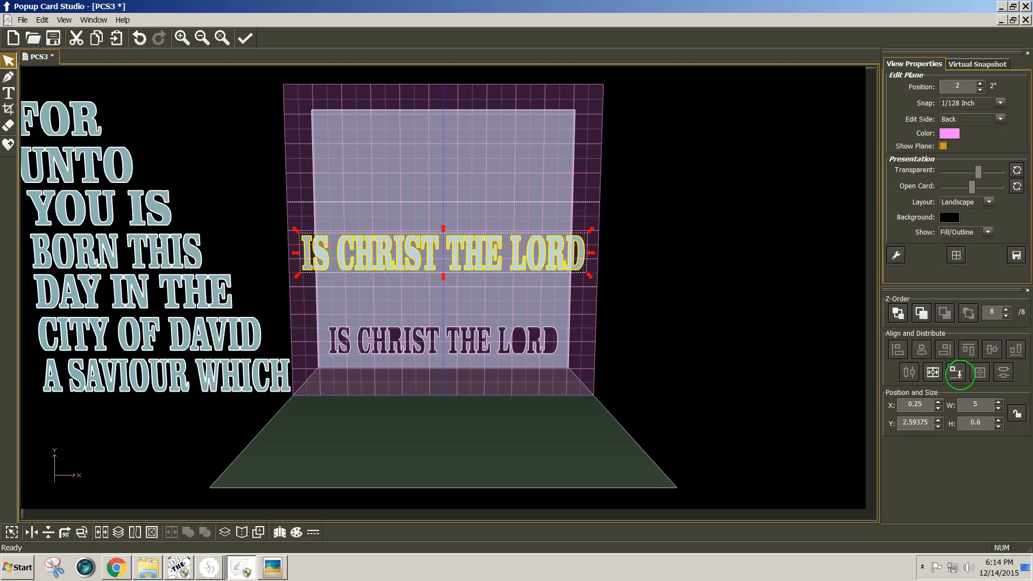
{"action": "left_click", "coordinate": [957, 372]}
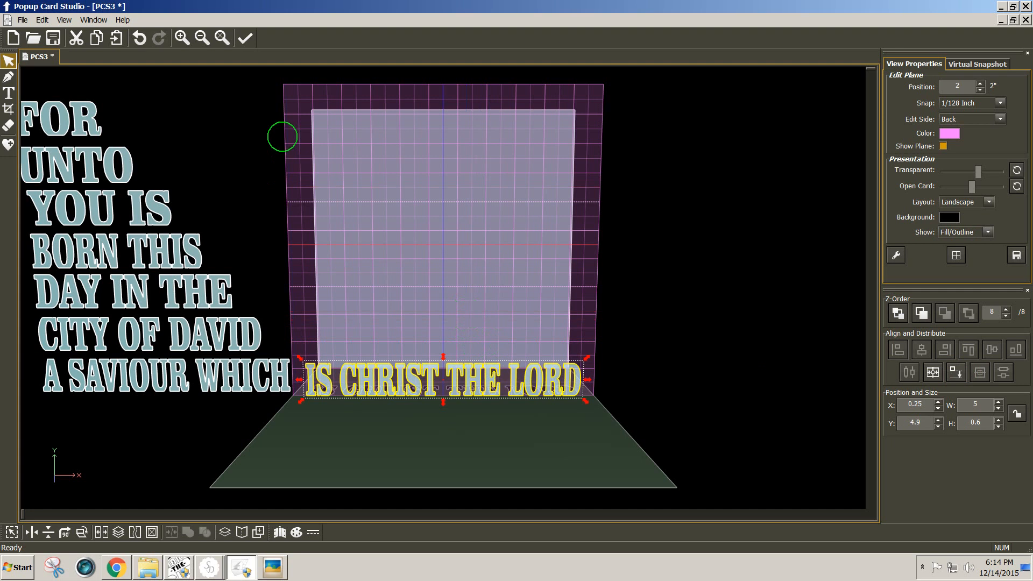
- Check the card's flat cut layout in the print preview and return to the design
{"action": "left_click", "coordinate": [23, 21]}
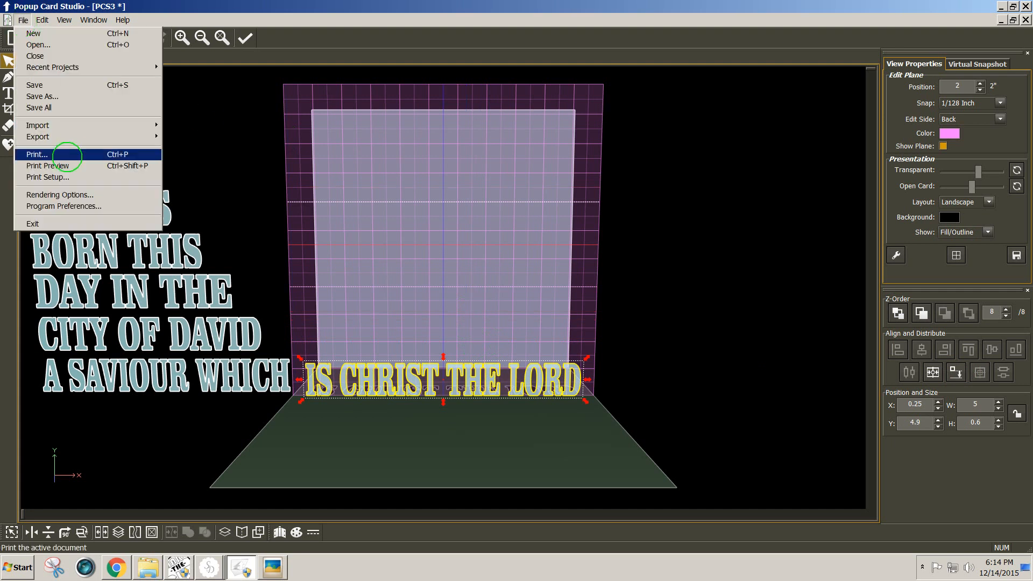
{"action": "left_click", "coordinate": [64, 165]}
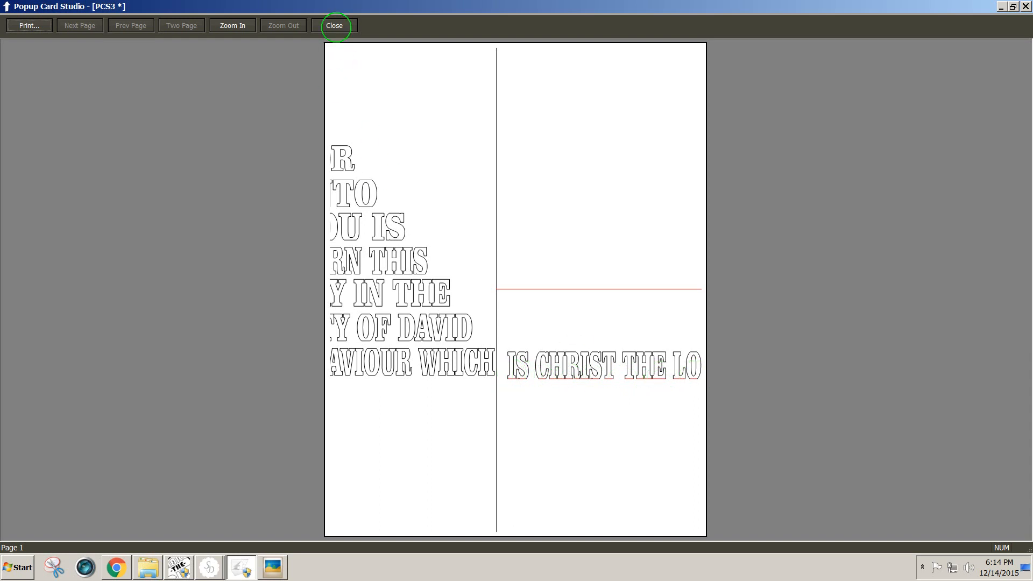
{"action": "left_click", "coordinate": [334, 26]}
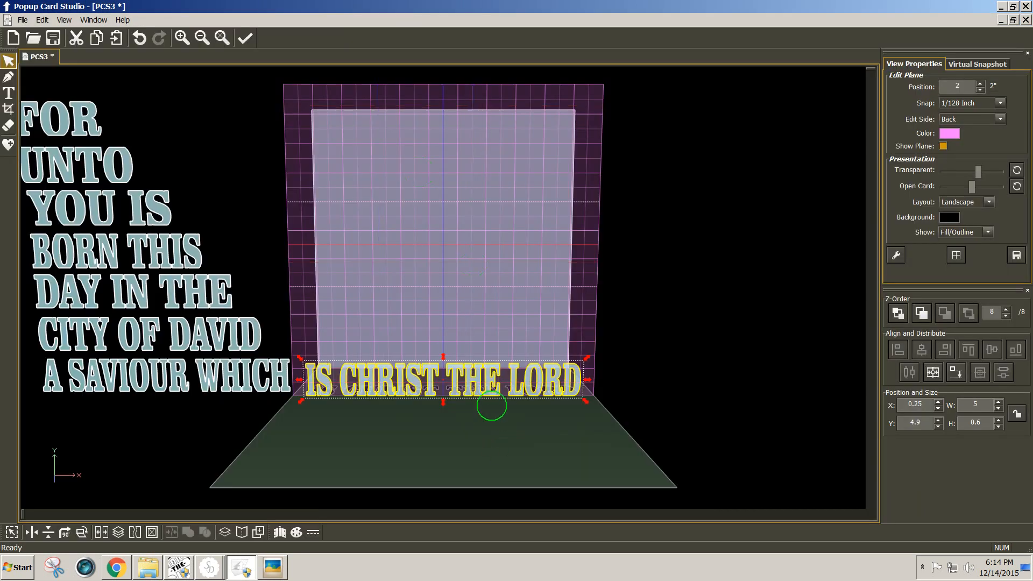
- Place the edit plane on the Bottom side at position 0.6, level with the text's top edge, with a 1/8 inch snap
{"action": "middle_click_drag", "start_coordinate": [450, 399], "coordinate": [451, 401]}
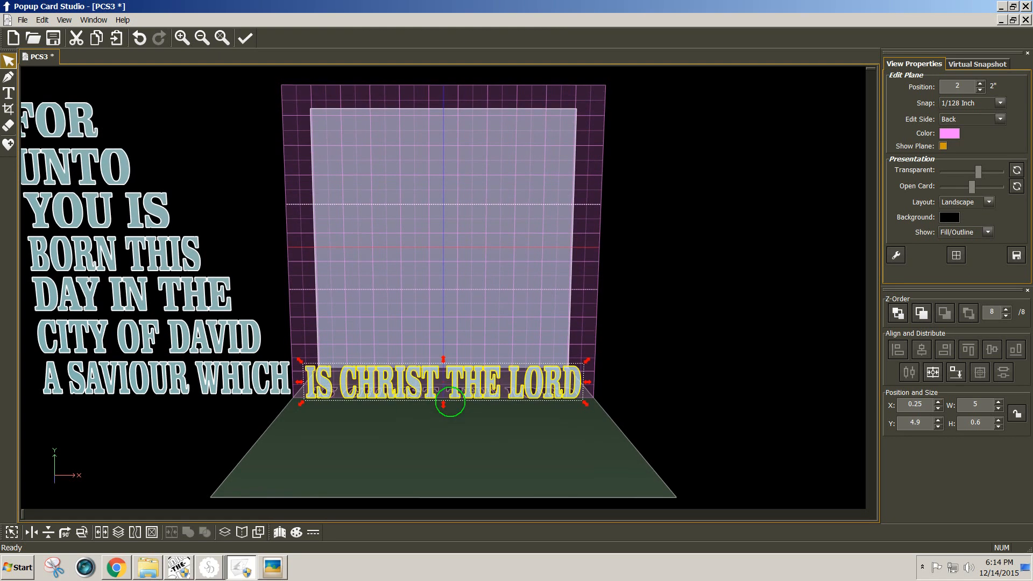
{"action": "left_click", "coordinate": [451, 404]}
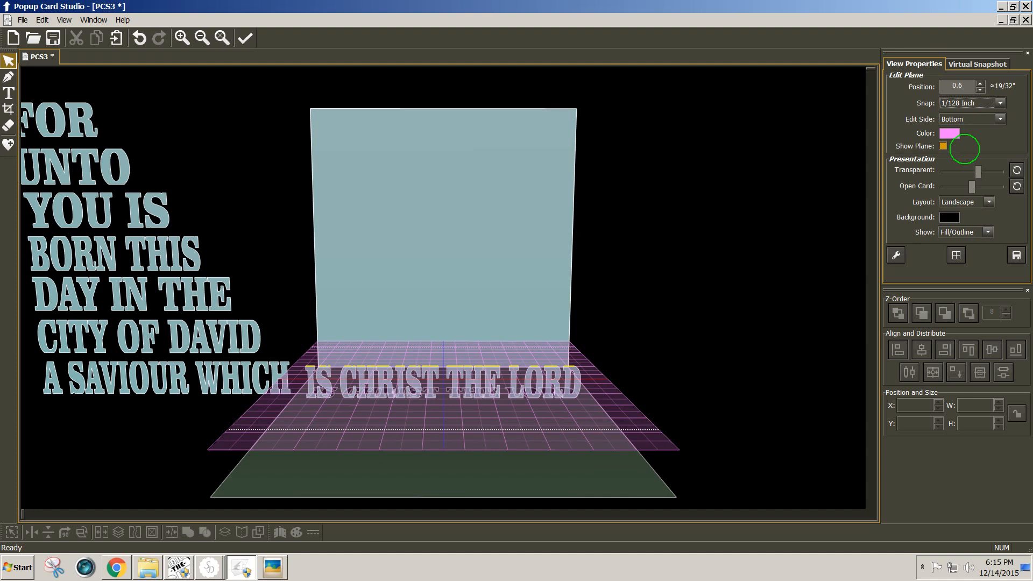
{"action": "left_click", "coordinate": [965, 149]}
- Change the edit plane's color to light gray
{"action": "left_click", "coordinate": [949, 133]}
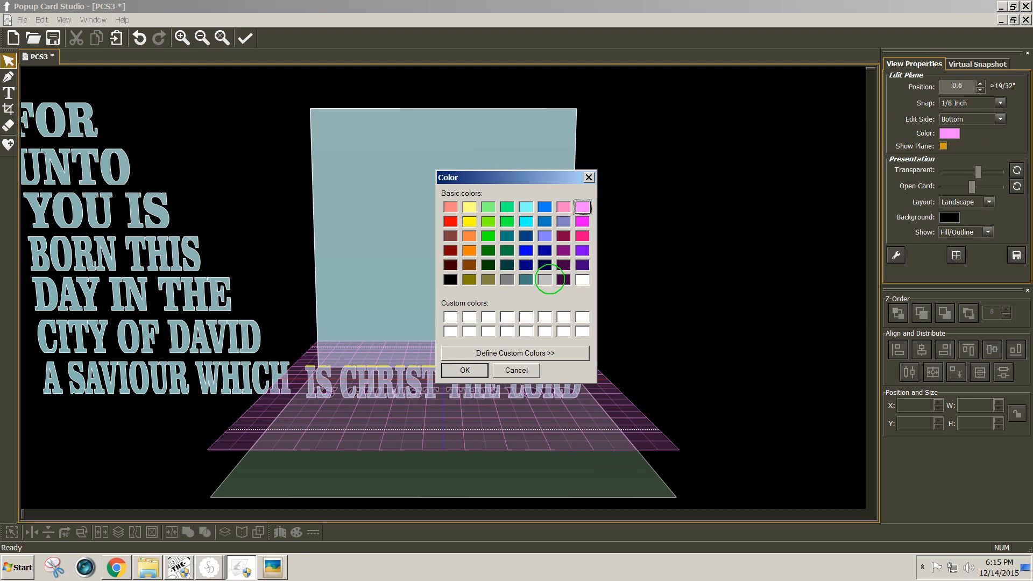
{"action": "left_click", "coordinate": [545, 279]}
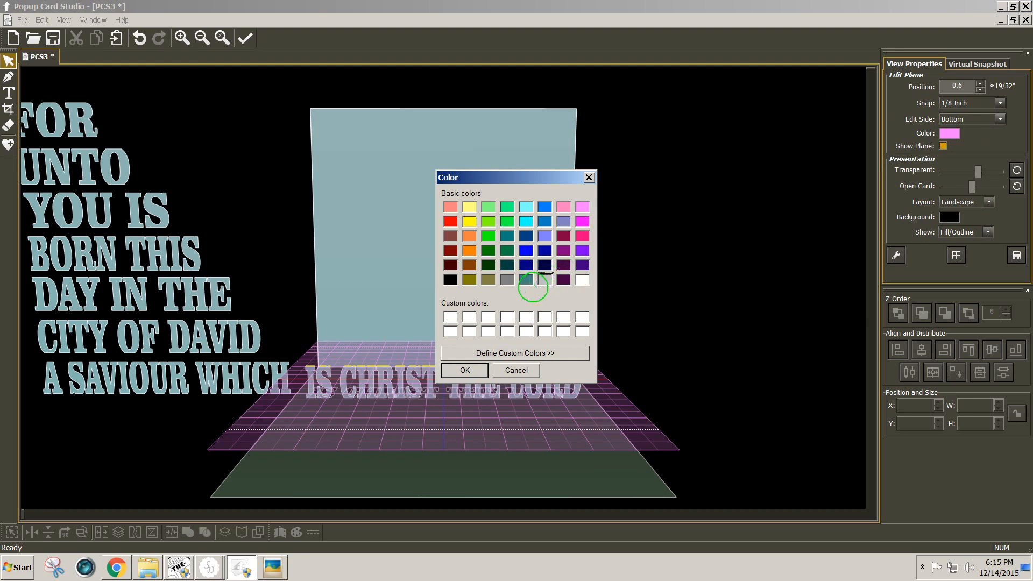
{"action": "left_click", "coordinate": [464, 369]}
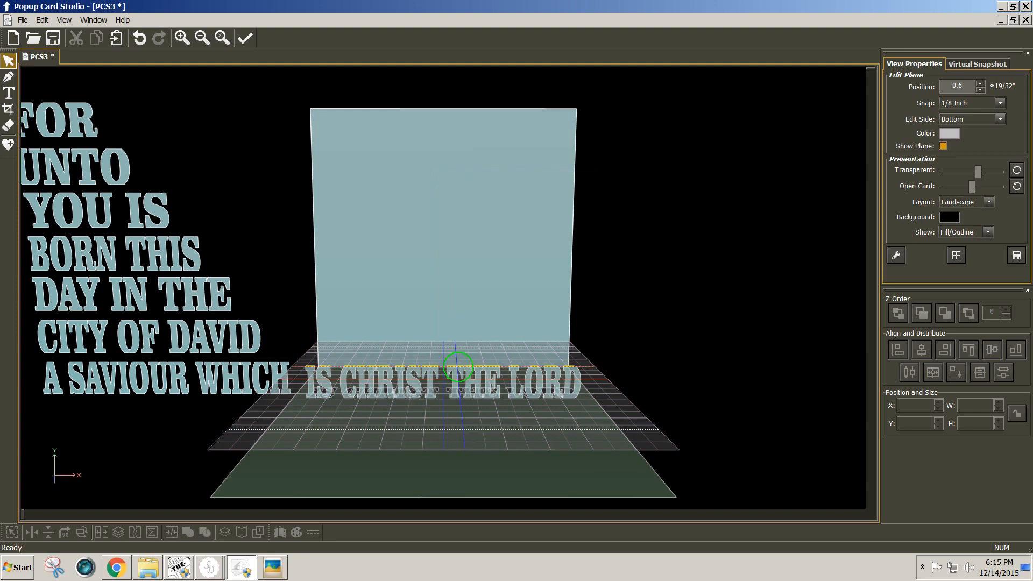
- Draw an Auto Quad Two-Point Rect about 4.88 by 2 inches from the top edge of "IS CHRIST THE LORD" to the back wall
{"action": "scroll", "coordinate": [440, 408], "scroll_direction": "up", "scroll_amount": 2}
{"action": "scroll", "coordinate": [440, 408], "scroll_direction": "up", "scroll_amount": 2}
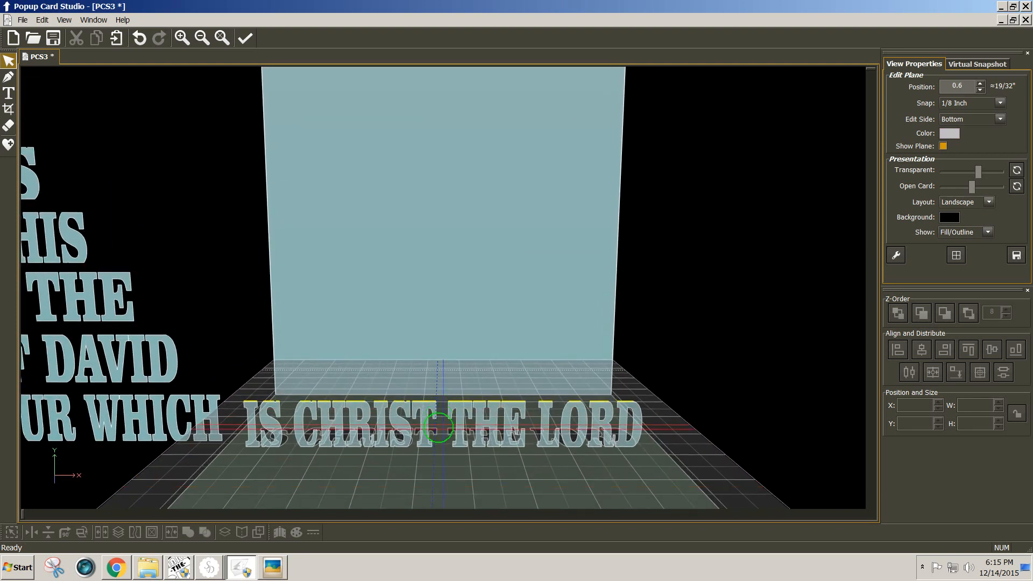
{"action": "middle_click_drag", "start_coordinate": [440, 415], "coordinate": [434, 475]}
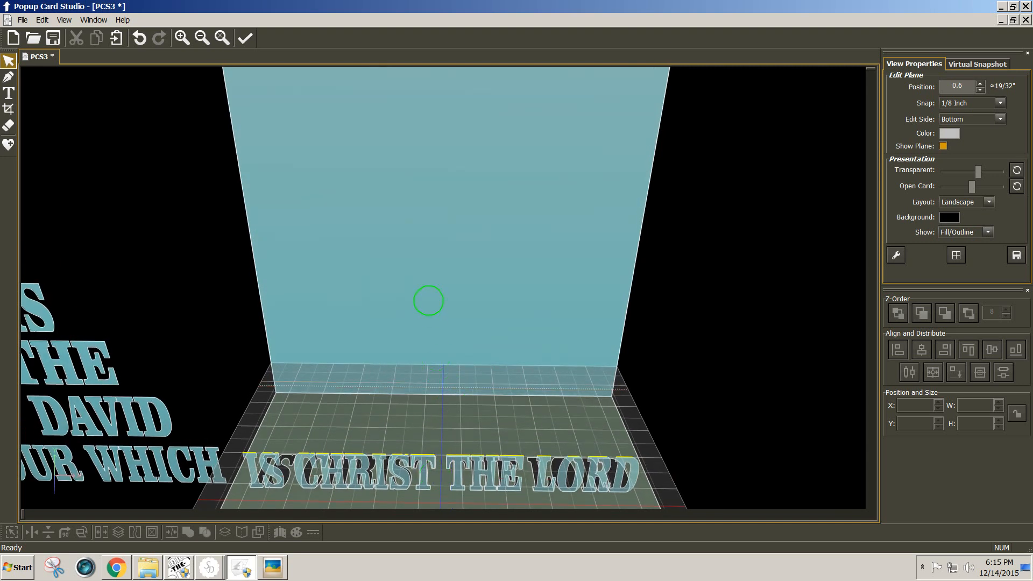
{"action": "scroll", "coordinate": [429, 301], "scroll_direction": "down", "scroll_amount": 2}
{"action": "scroll", "coordinate": [429, 301], "scroll_direction": "up", "scroll_amount": 4}
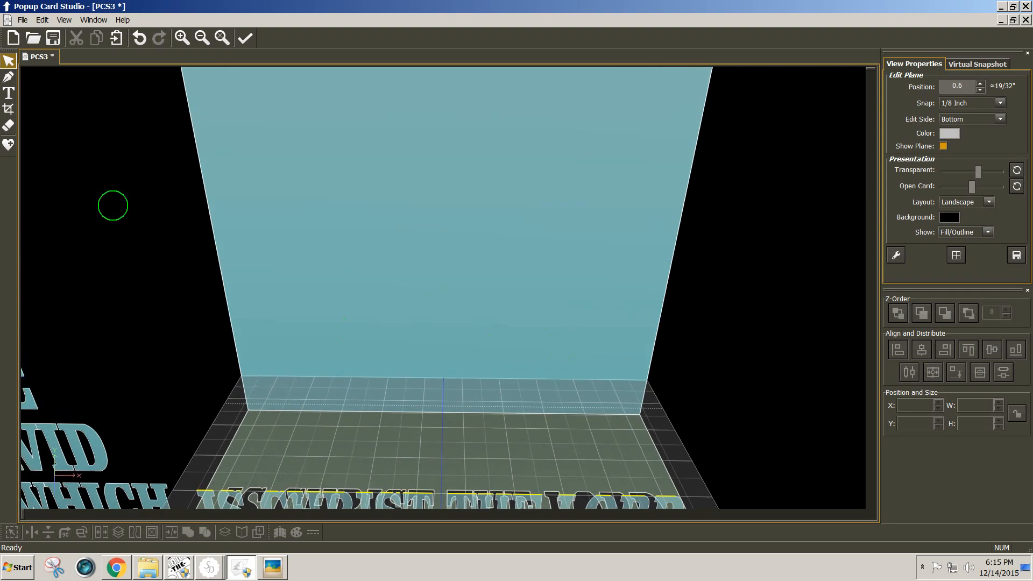
{"action": "left_click", "coordinate": [9, 78]}
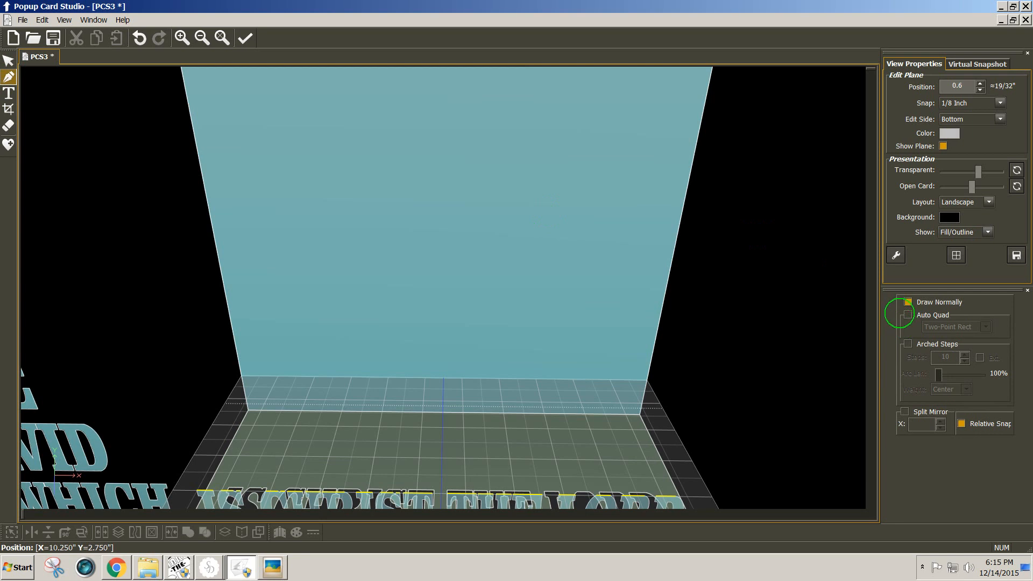
{"action": "left_click", "coordinate": [908, 315]}
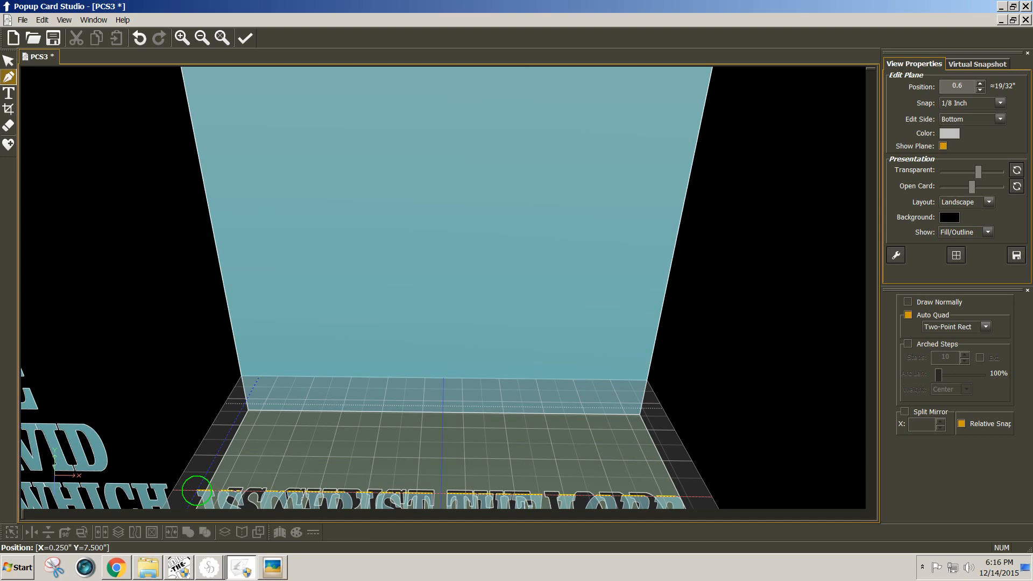
{"action": "left_click", "coordinate": [197, 491]}
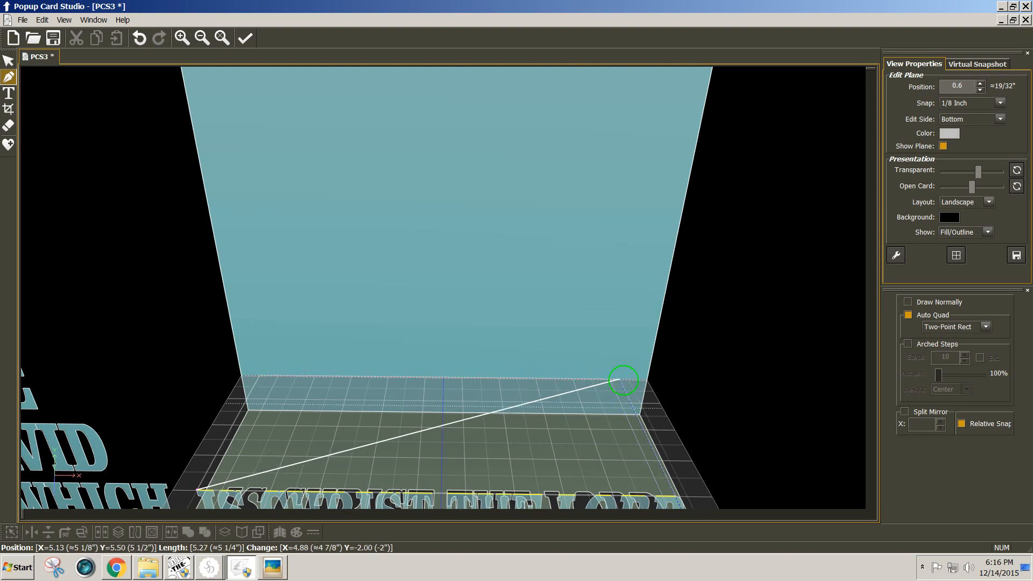
{"action": "left_click", "coordinate": [623, 380]}
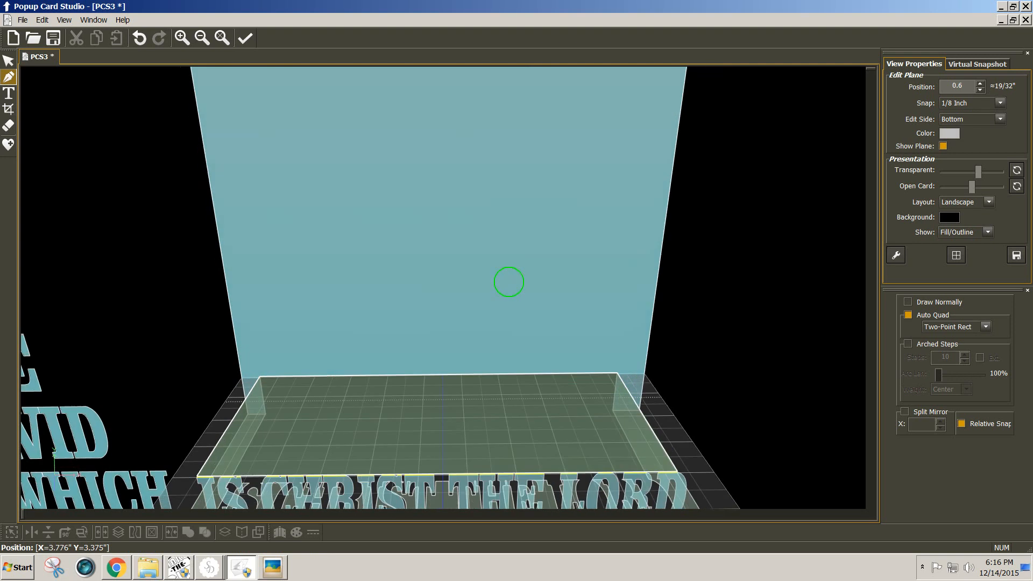
- Cut the "A SAVIOUR WHICH" text from the verse lines beside the card
{"action": "right_click_drag", "start_coordinate": [509, 282], "coordinate": [511, 263]}
{"action": "right_click_drag", "start_coordinate": [284, 327], "coordinate": [294, 306]}
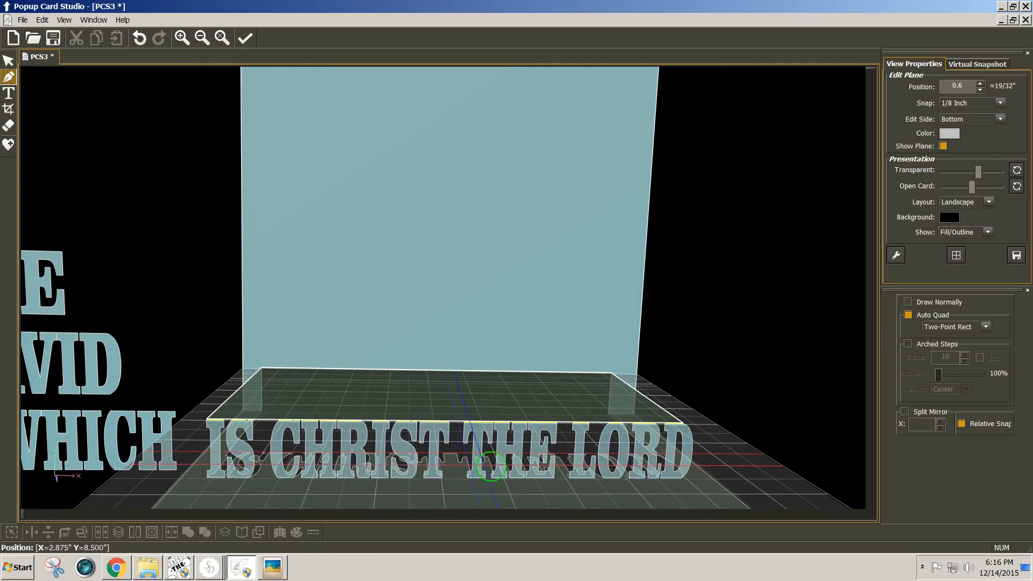
{"action": "mouse_move", "coordinate": [489, 341]}
{"action": "right_mouse_down"}
{"action": "mouse_move", "coordinate": [487, 362]}
{"action": "mouse_move", "coordinate": [488, 353]}
{"action": "right_mouse_up"}
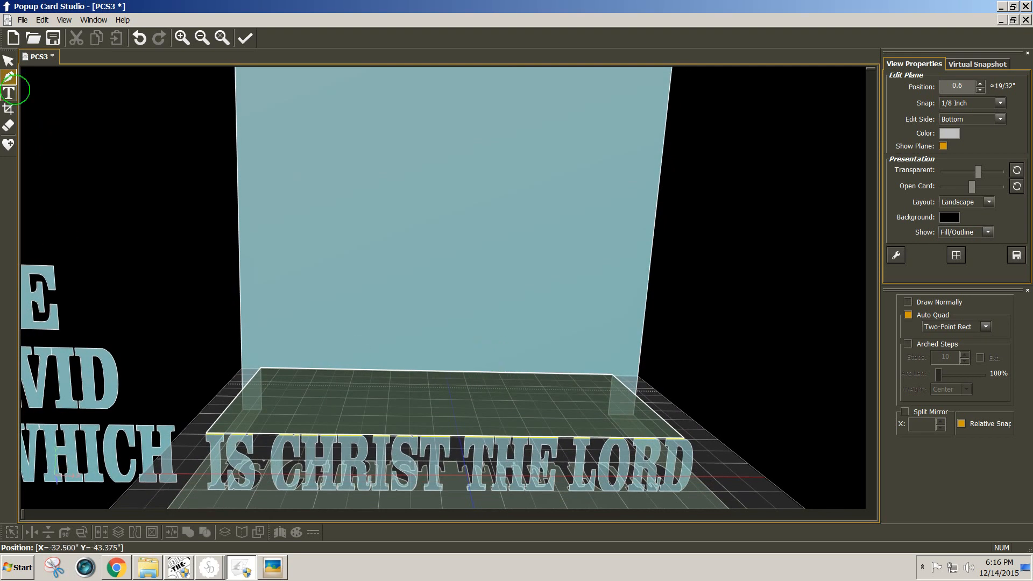
{"action": "left_click", "coordinate": [9, 60]}
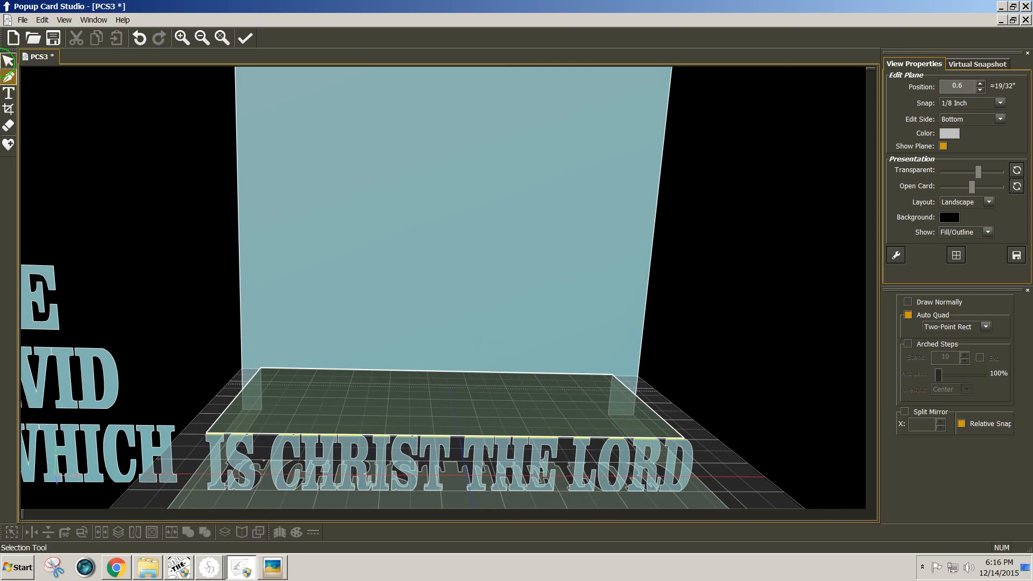
{"action": "left_click", "coordinate": [8, 60]}
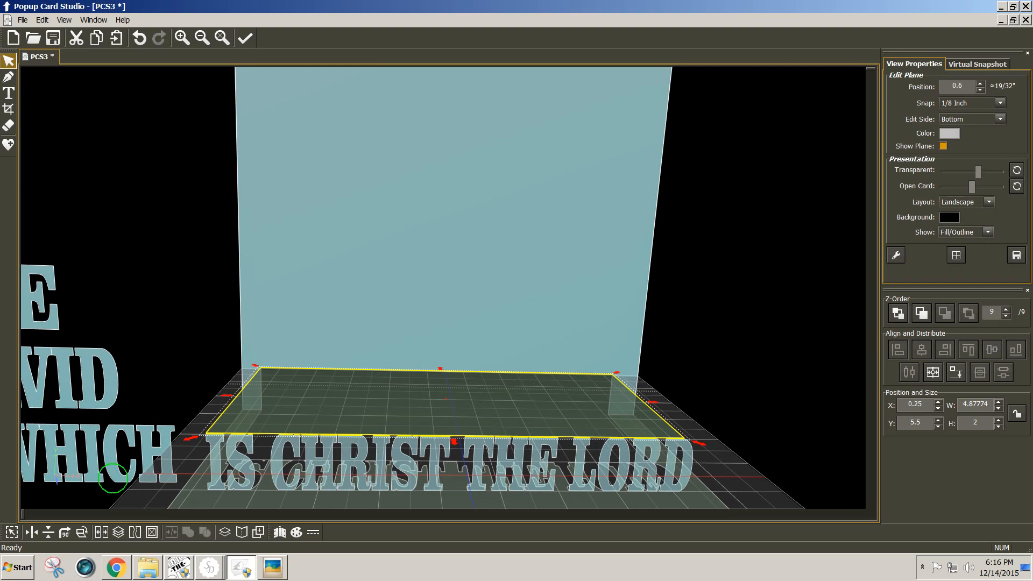
{"action": "left_click", "coordinate": [113, 478]}
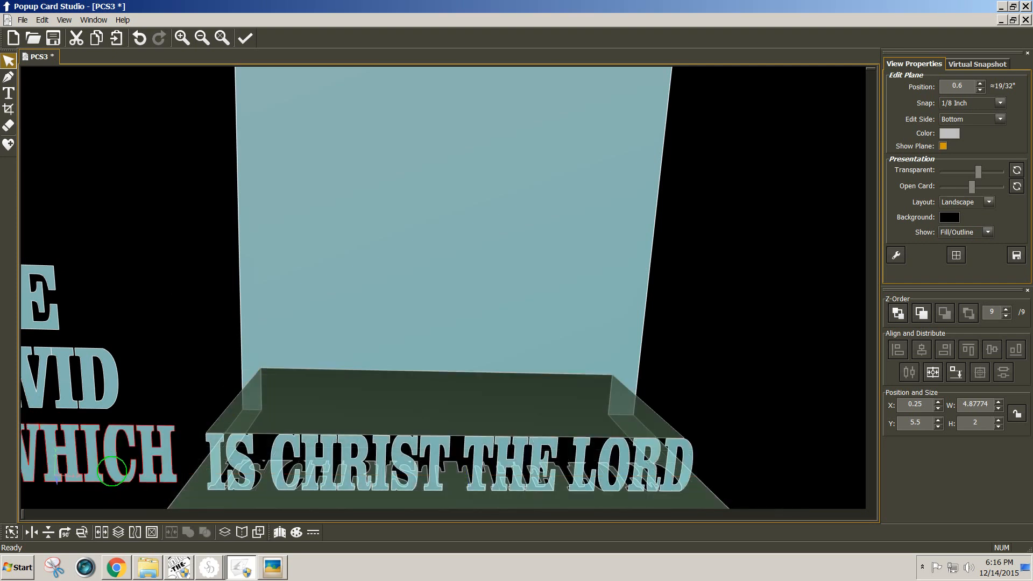
{"action": "left_click", "coordinate": [111, 471]}
{"action": "left_click_drag", "start_coordinate": [112, 471], "coordinate": [495, 381]}
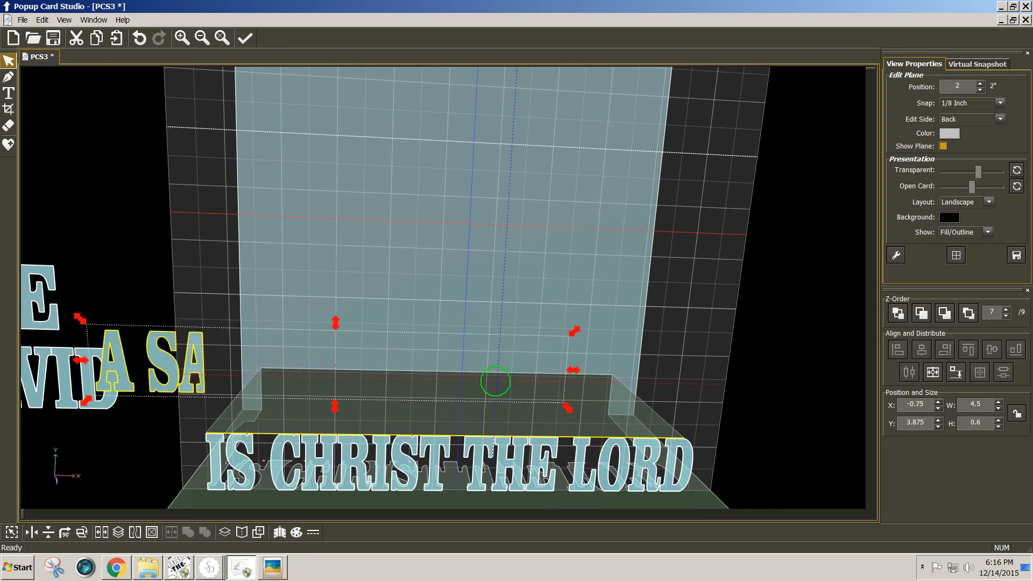
{"action": "key", "text": "Delete"}
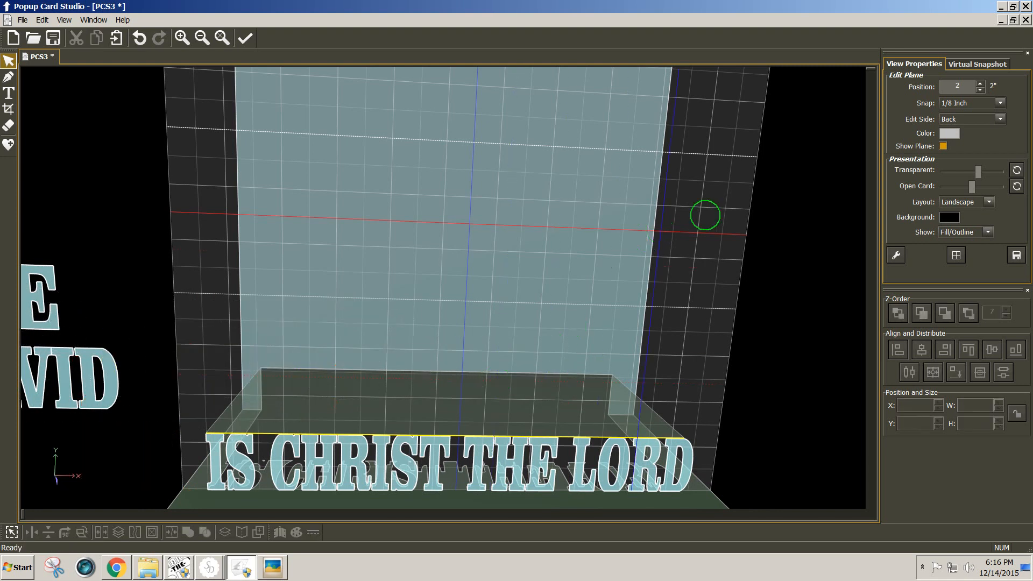
- Set the Back edit plane's position to 1.75
{"action": "double_click", "coordinate": [942, 87]}
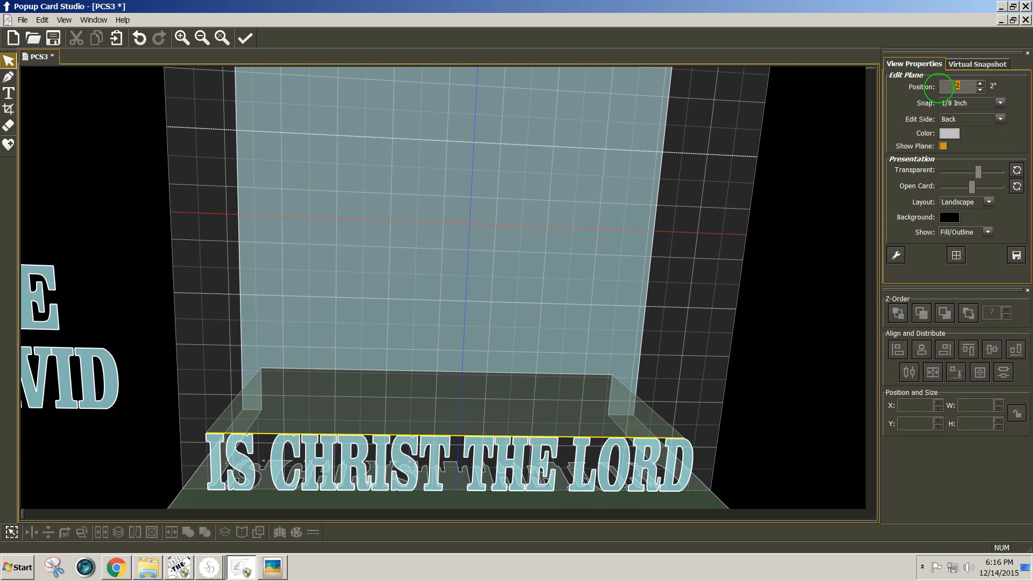
{"action": "type", "text": "1.75"}
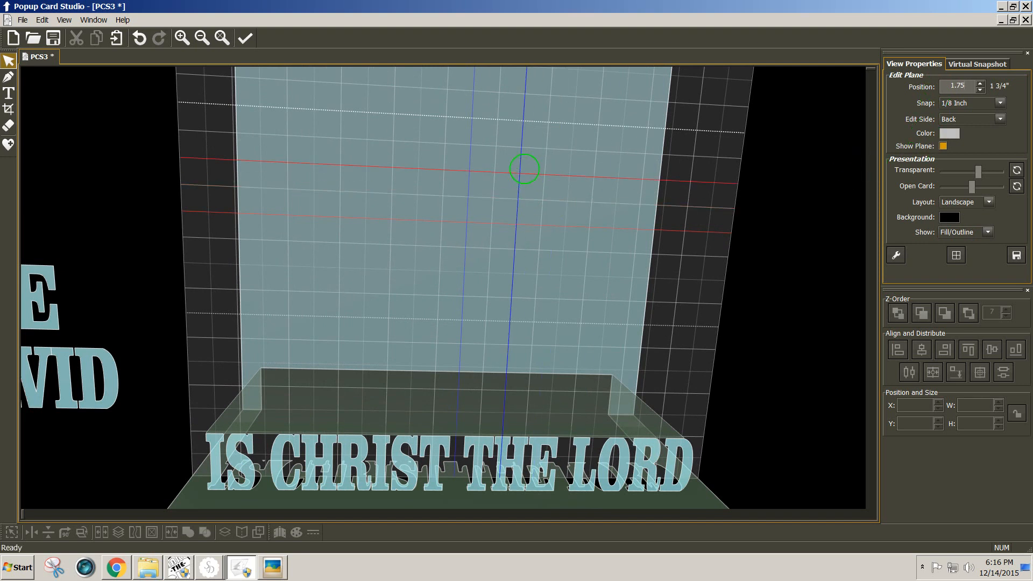
{"action": "middle_click_drag", "start_coordinate": [524, 164], "coordinate": [517, 224]}
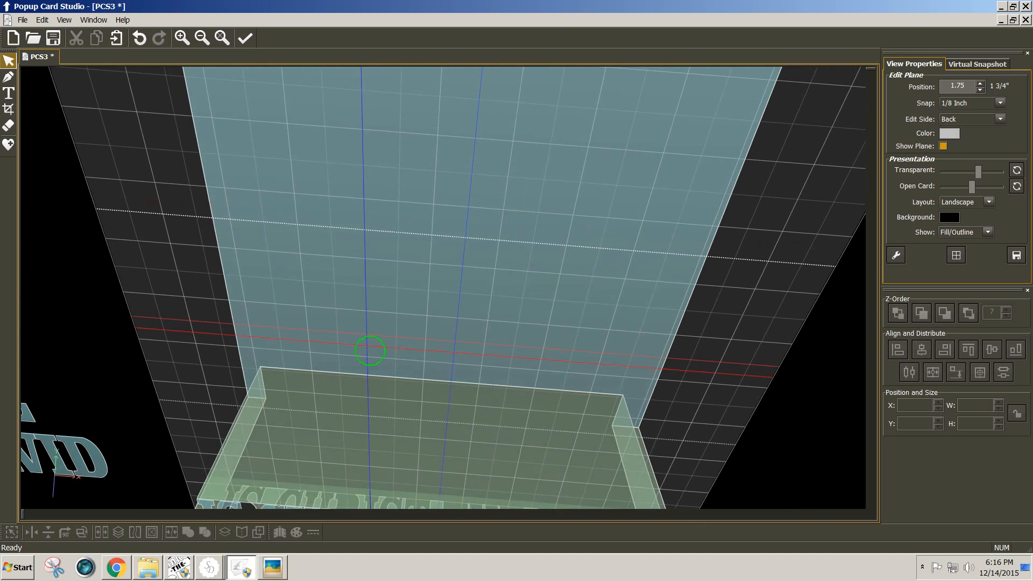
{"action": "middle_click_drag", "start_coordinate": [357, 357], "coordinate": [357, 347]}
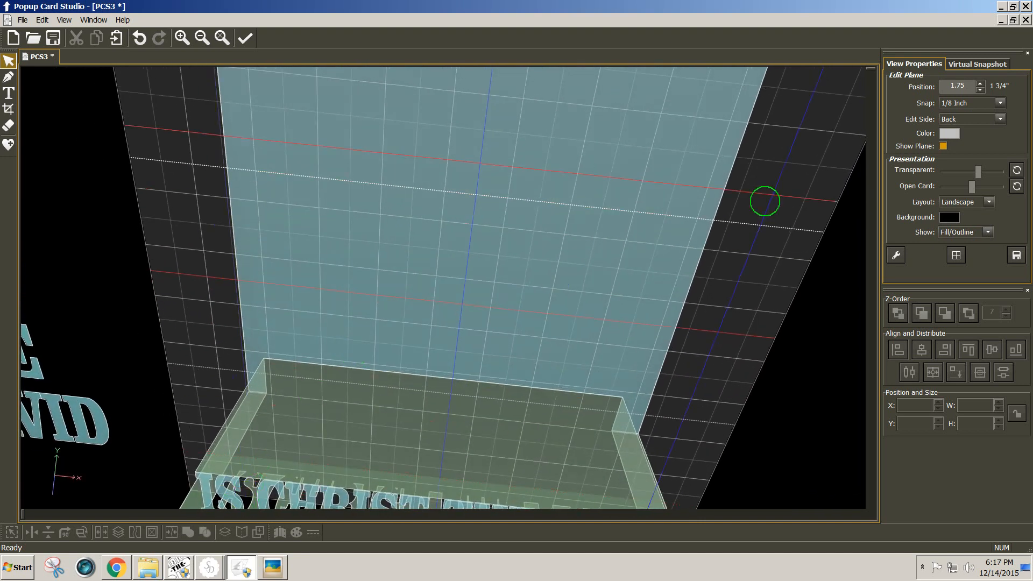
{"action": "middle_click_drag", "start_coordinate": [765, 201], "coordinate": [763, 169]}
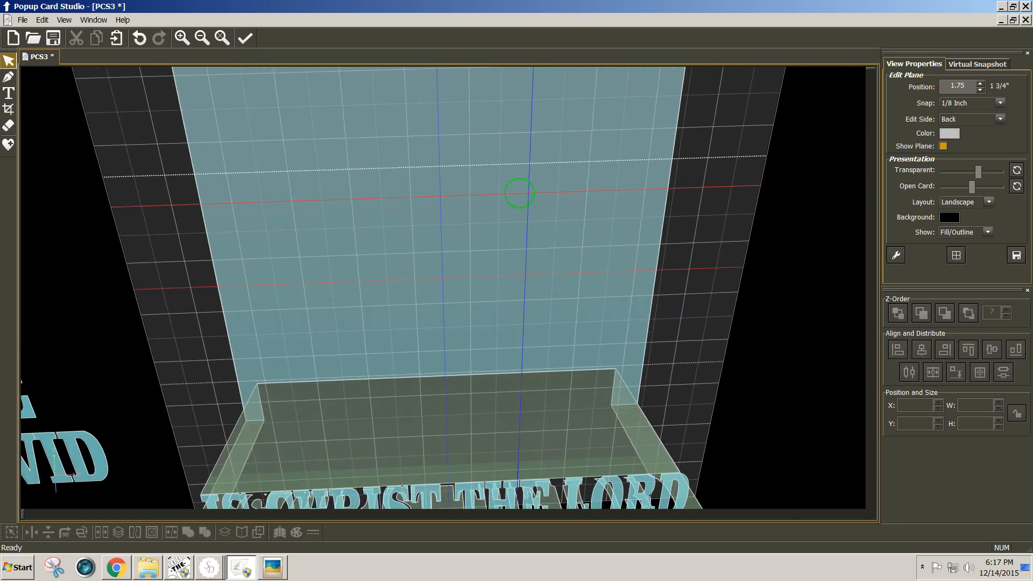
{"action": "middle_click_drag", "start_coordinate": [396, 189], "coordinate": [410, 177]}
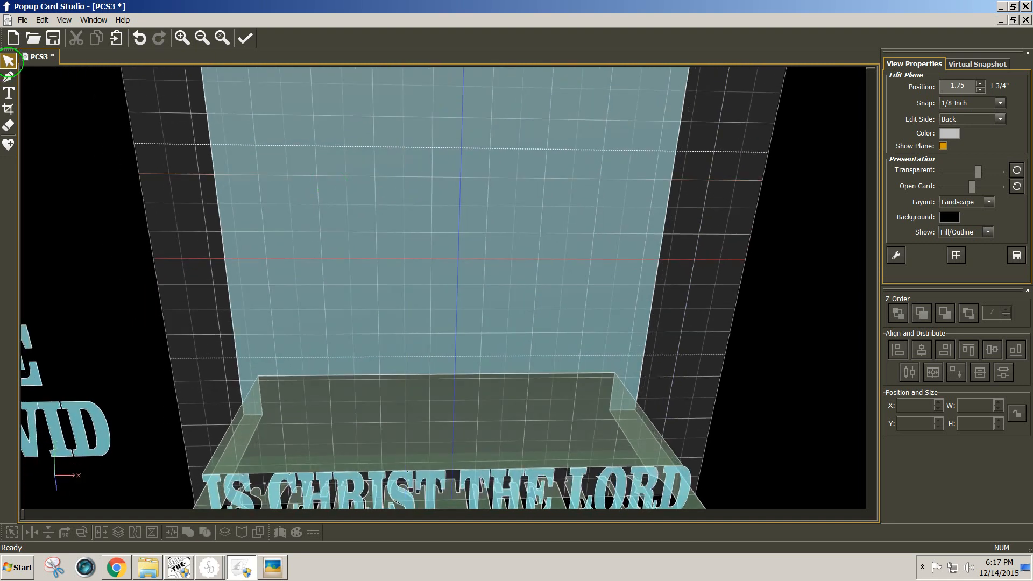
- Paste "A SAVIOUR WHICH" on the 1.75 Back plane, center it horizontally on the card and drop it onto the lower connecting panel
{"action": "key", "text": "ctrl+v"}
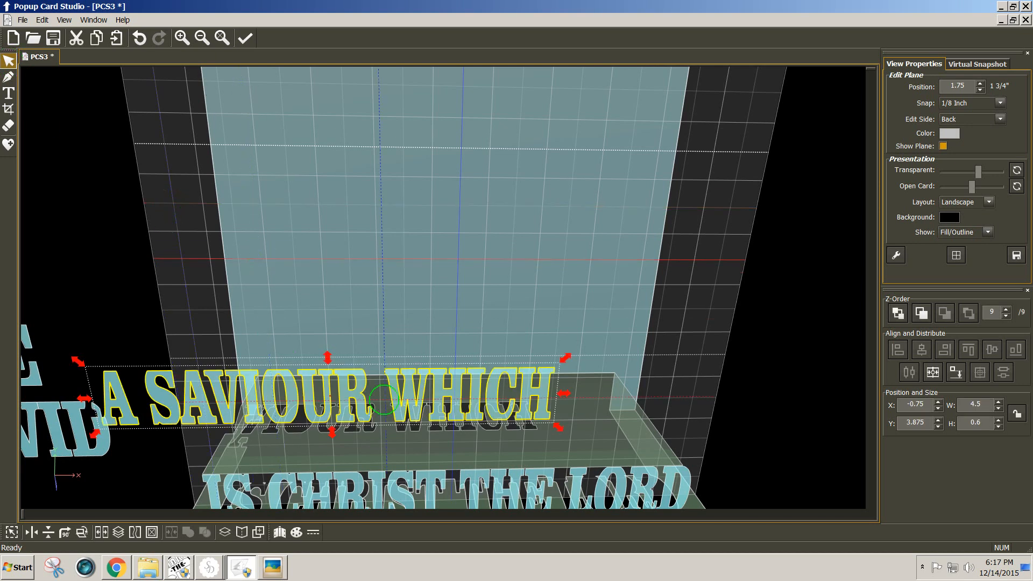
{"action": "left_click_drag", "start_coordinate": [405, 407], "coordinate": [521, 307]}
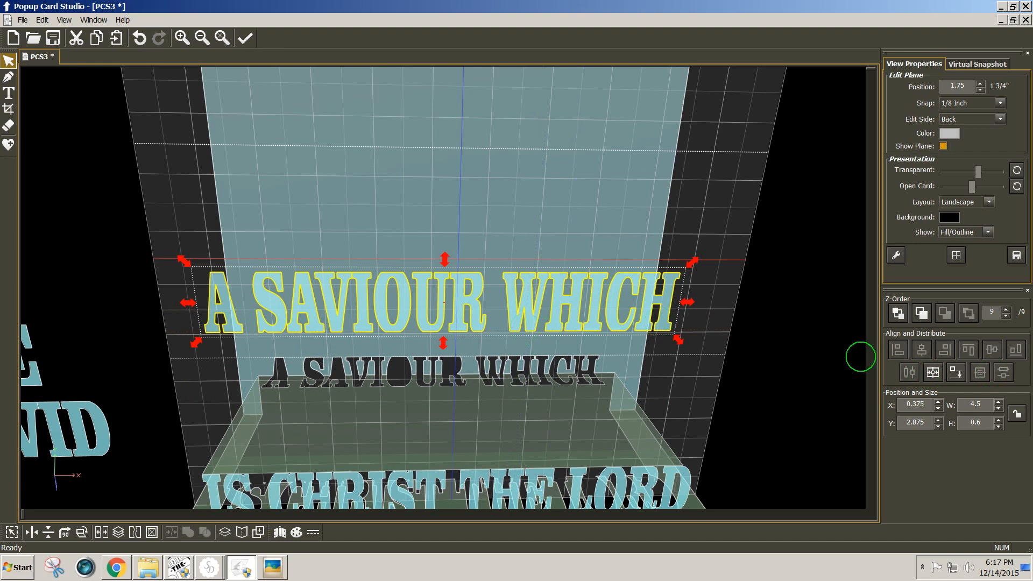
{"action": "left_click", "coordinate": [934, 373]}
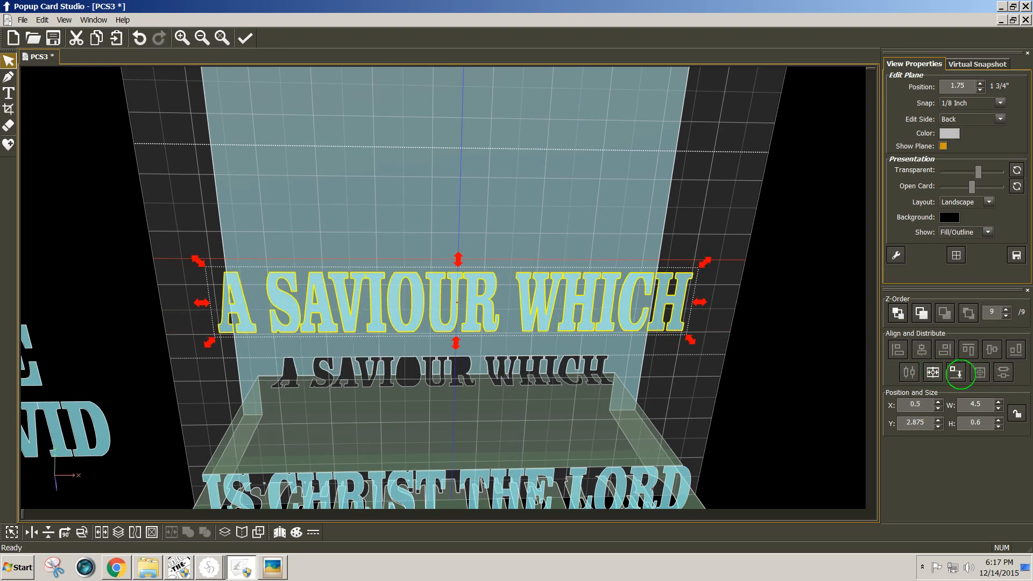
{"action": "left_click", "coordinate": [958, 373]}
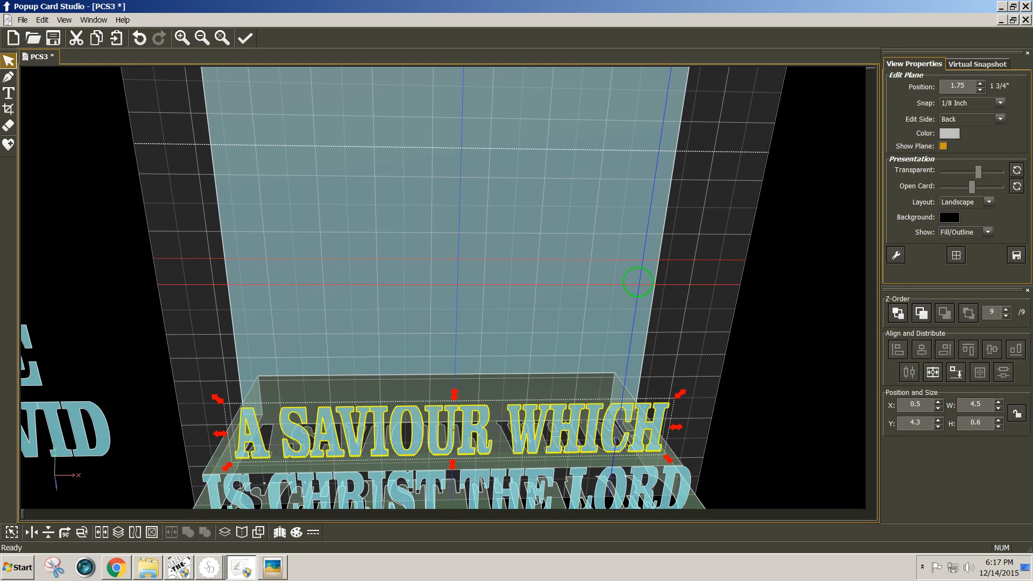
- With the edit plane on Bottom at 1.2, draw a Two-Point Rect about 4.38 by 1.75 inches from the top of "A SAVIOUR WHICH" to the back wall
{"action": "mouse_move", "coordinate": [507, 275]}
{"action": "middle_mouse_down"}
{"action": "mouse_move", "coordinate": [503, 318]}
{"action": "mouse_move", "coordinate": [505, 276]}
{"action": "middle_mouse_up"}
{"action": "middle_click_drag", "start_coordinate": [318, 316], "coordinate": [317, 308]}
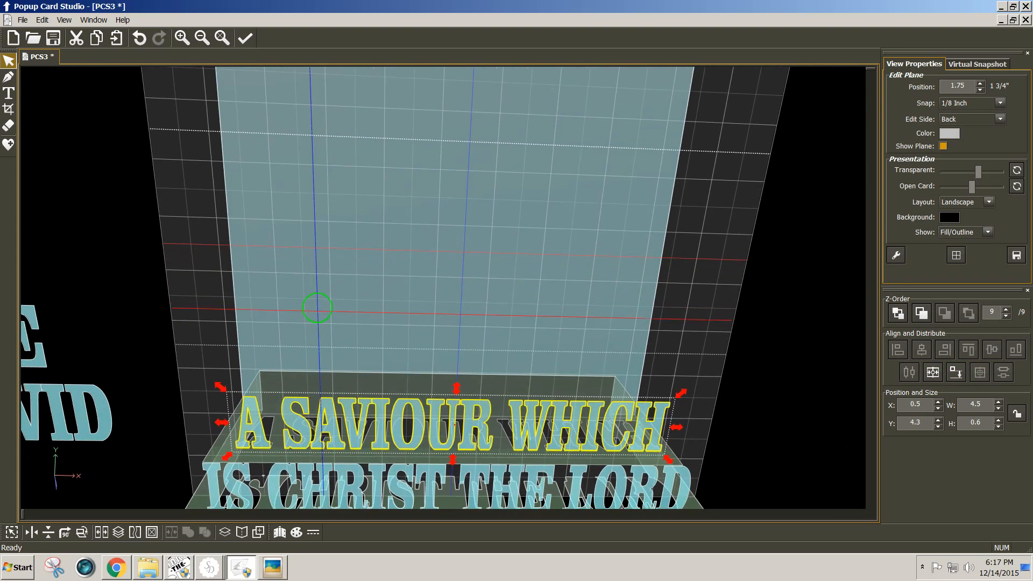
{"action": "key", "text": "space"}
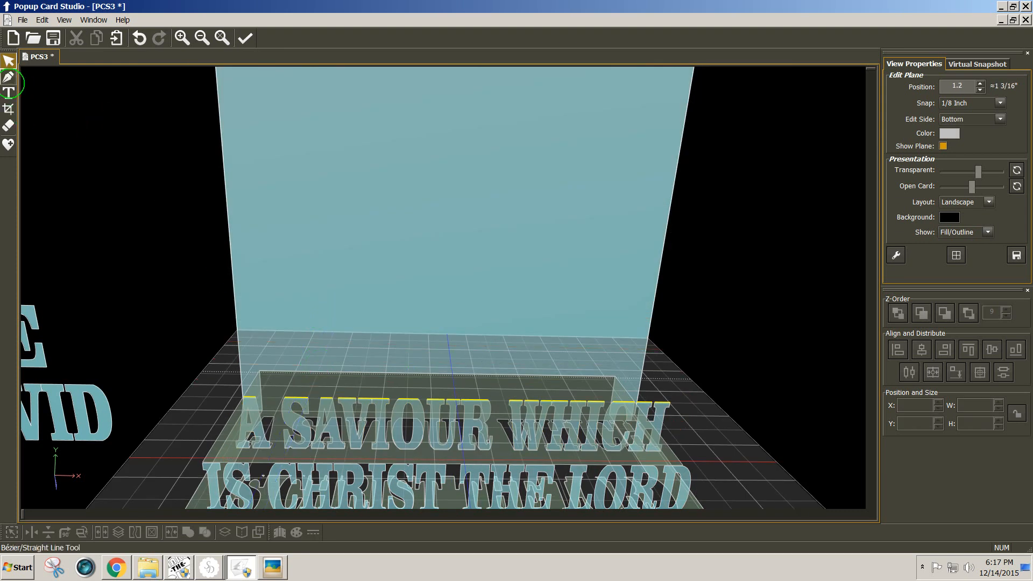
{"action": "left_click", "coordinate": [9, 78]}
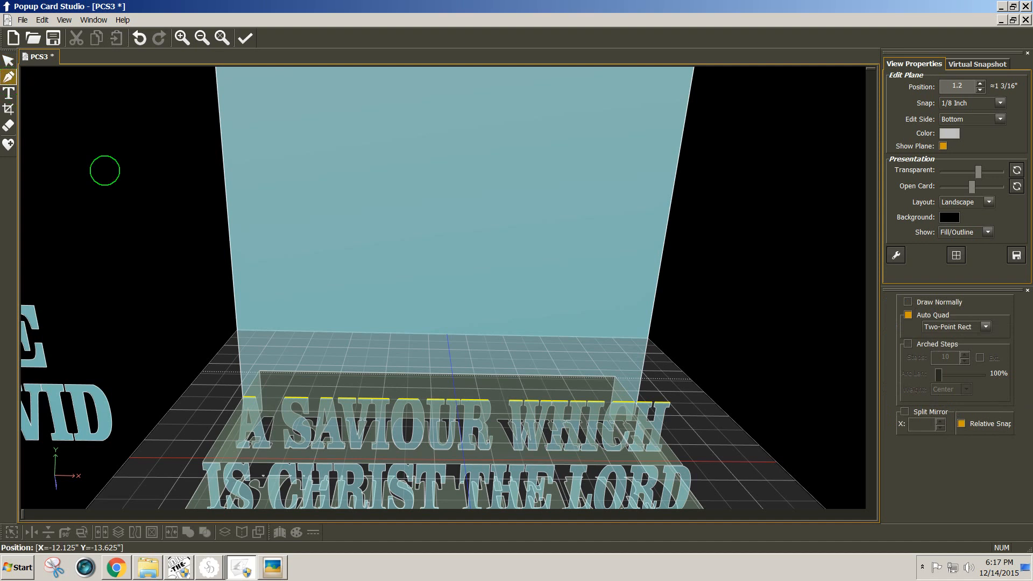
{"action": "middle_click_drag", "start_coordinate": [356, 329], "coordinate": [367, 356]}
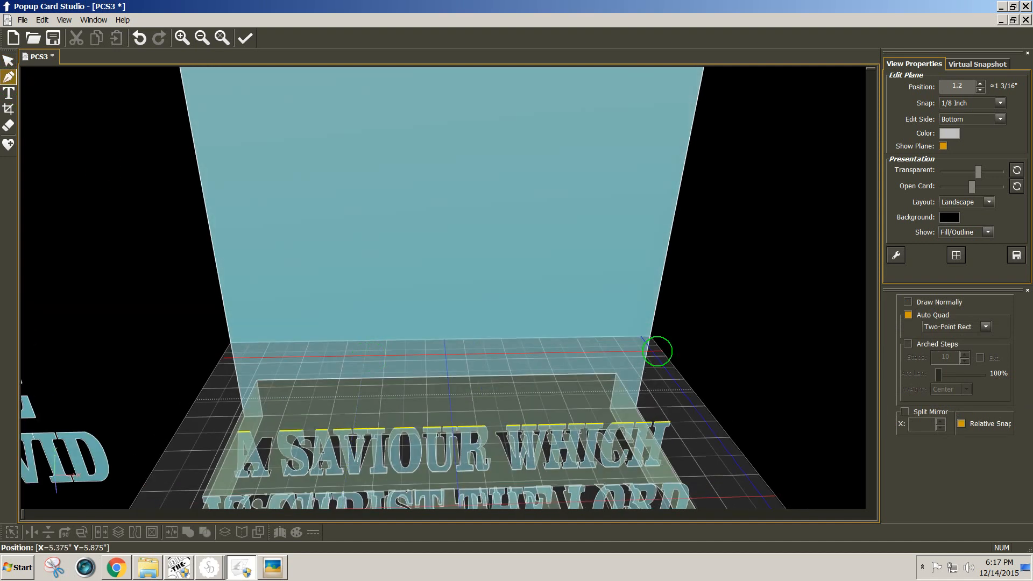
{"action": "mouse_move", "coordinate": [660, 351]}
{"action": "middle_mouse_down"}
{"action": "mouse_move", "coordinate": [657, 366]}
{"action": "mouse_move", "coordinate": [648, 363]}
{"action": "middle_mouse_up"}
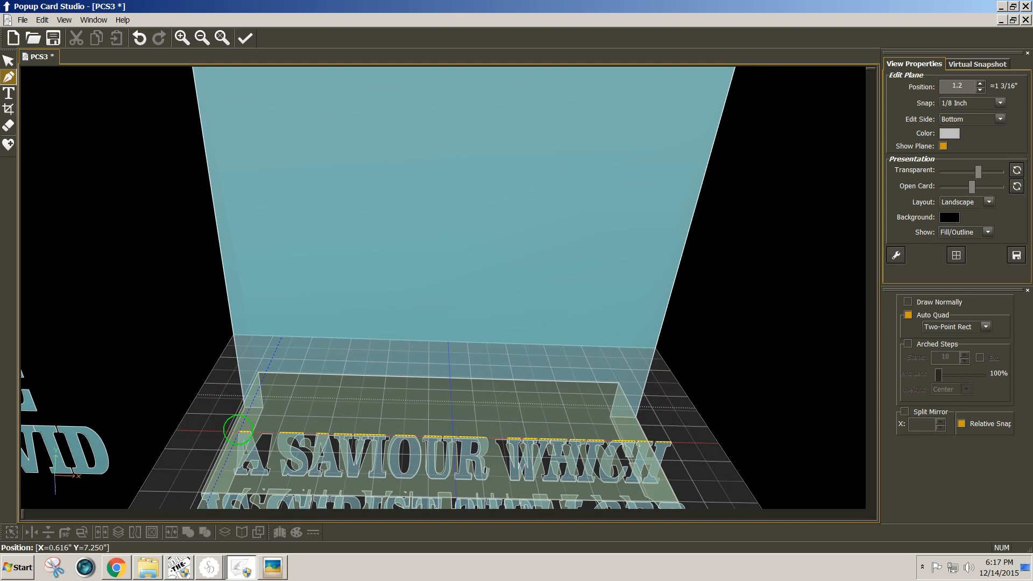
{"action": "left_click", "coordinate": [238, 430]}
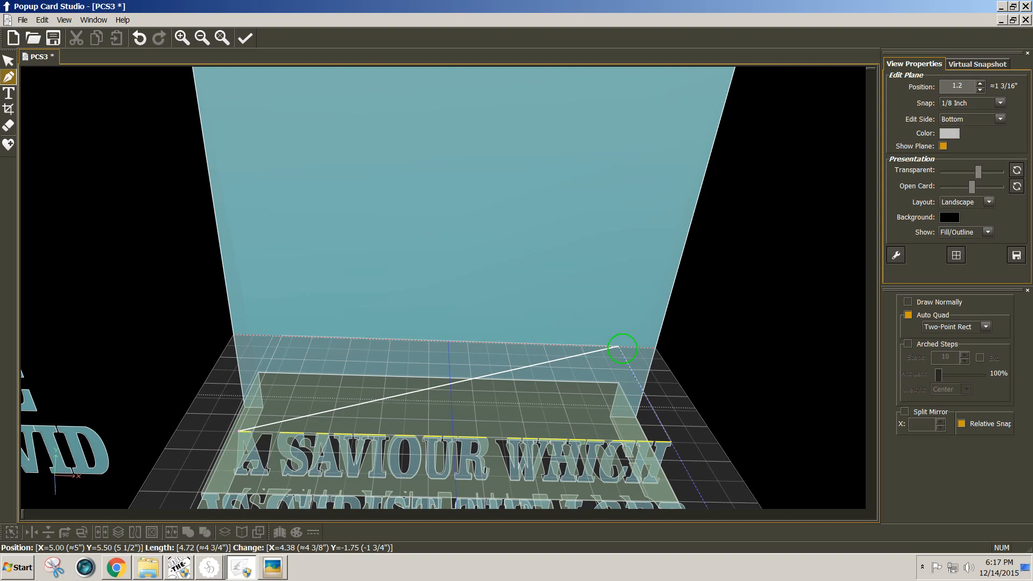
{"action": "left_click", "coordinate": [623, 348]}
- Cut the "CITY OF DAVID" text from the verse lines beside the card
{"action": "middle_click_drag", "start_coordinate": [440, 253], "coordinate": [444, 224]}
{"action": "middle_click_drag", "start_coordinate": [639, 264], "coordinate": [641, 244]}
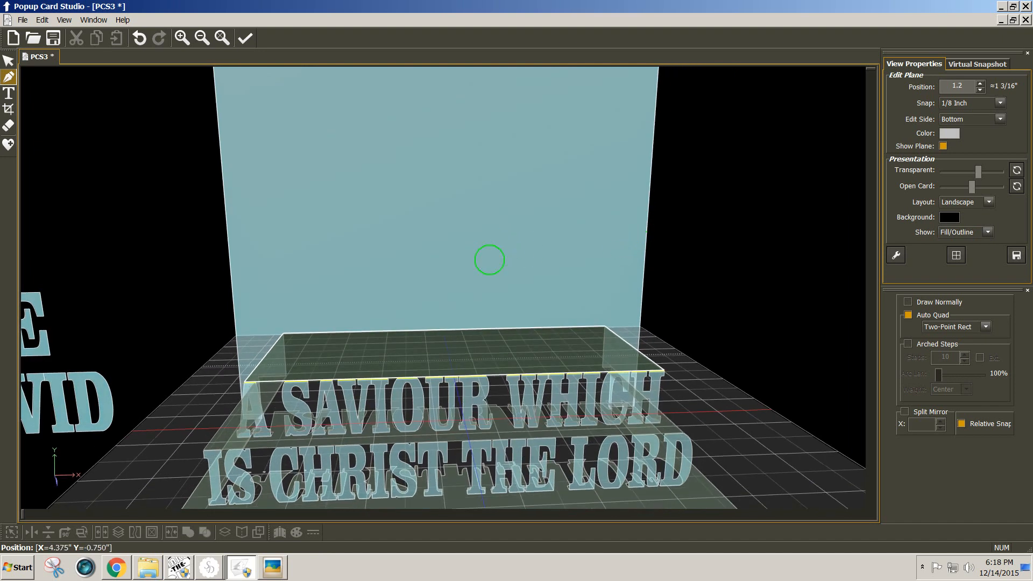
{"action": "middle_click_drag", "start_coordinate": [332, 268], "coordinate": [332, 254]}
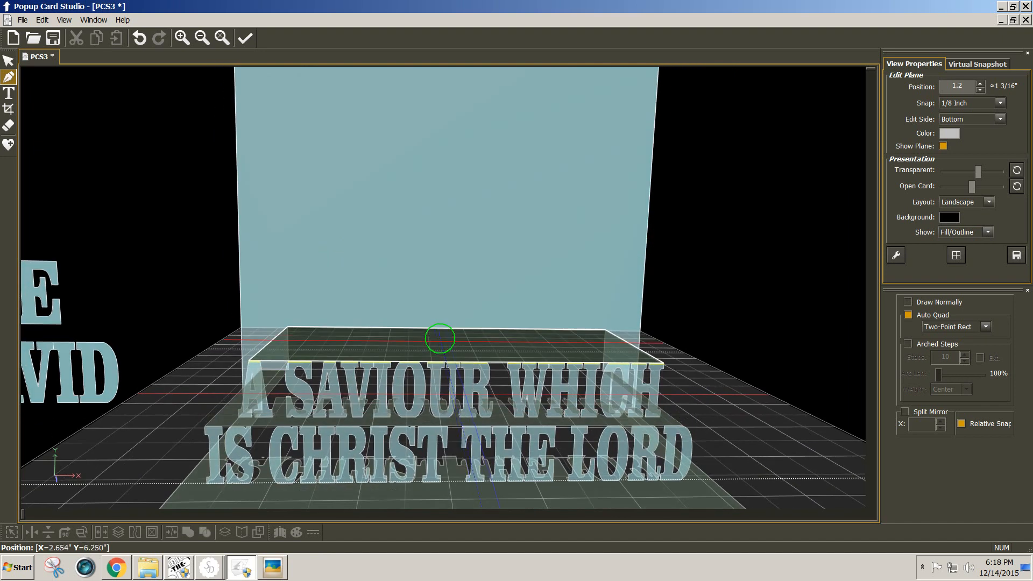
{"action": "middle_click_drag", "start_coordinate": [461, 268], "coordinate": [459, 296]}
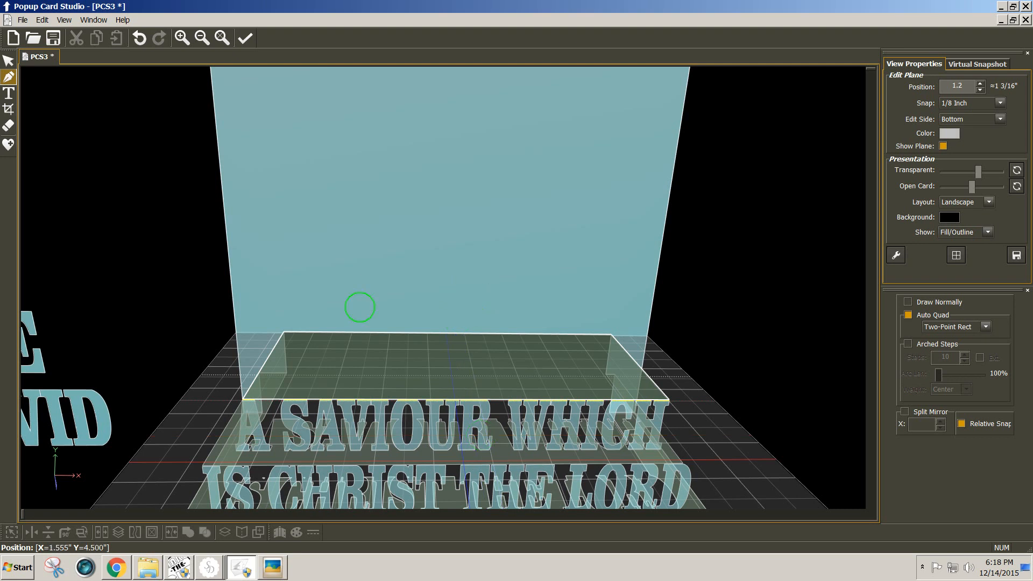
{"action": "left_click", "coordinate": [104, 411]}
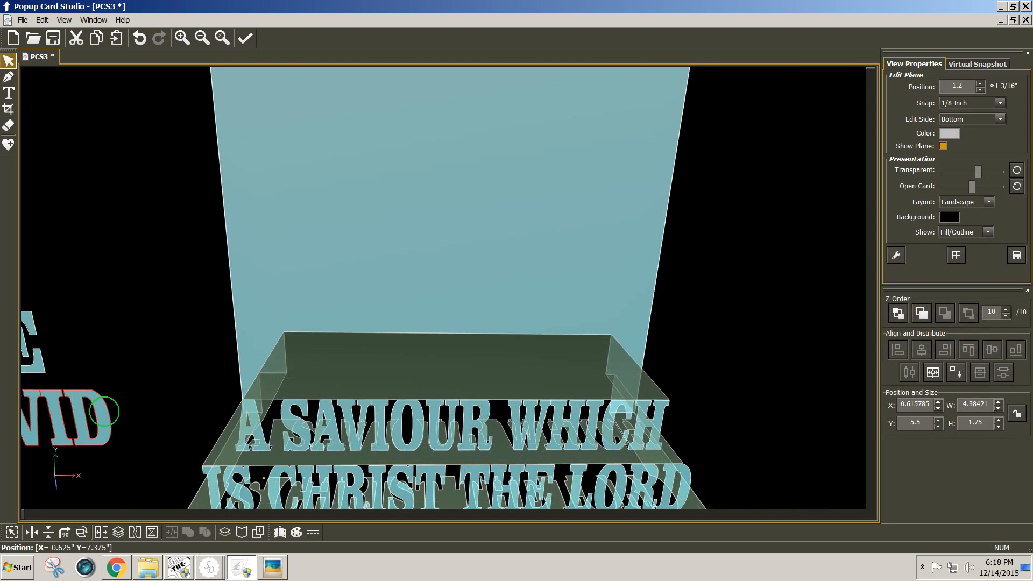
{"action": "key", "text": "p"}
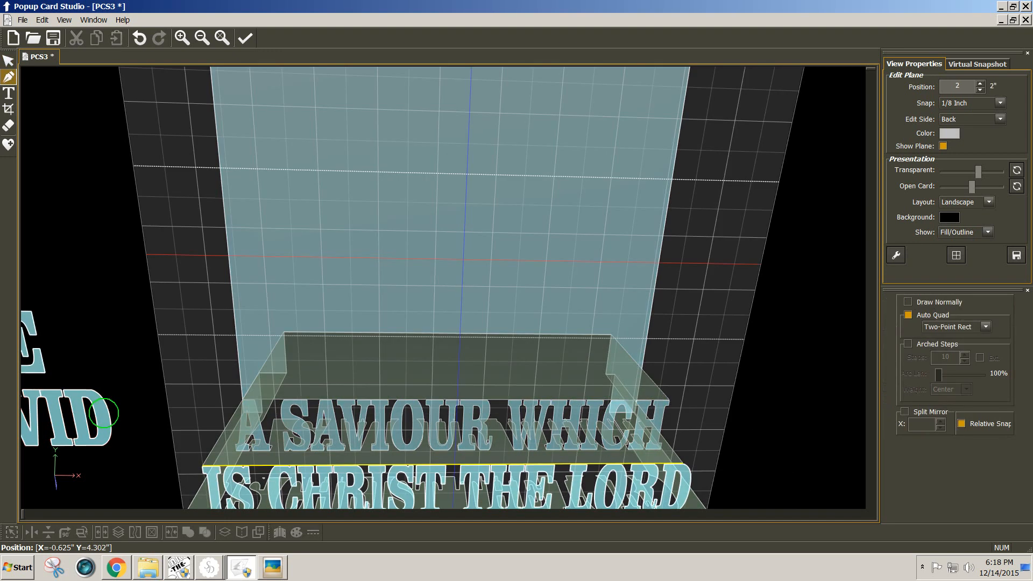
{"action": "key", "text": "space"}
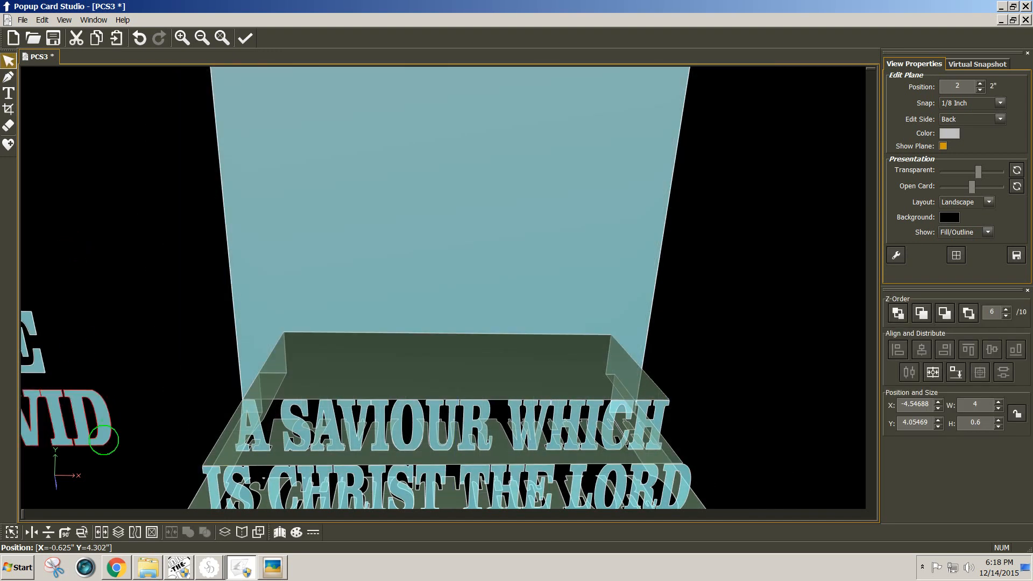
{"action": "key", "text": "space"}
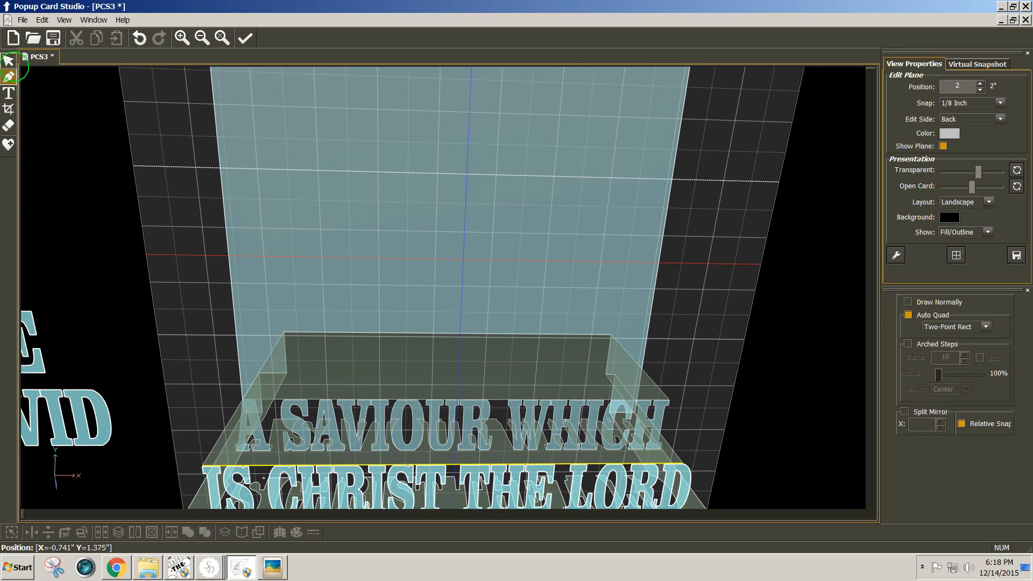
{"action": "left_click", "coordinate": [8, 60]}
{"action": "left_click", "coordinate": [86, 379]}
{"action": "left_click_drag", "start_coordinate": [100, 419], "coordinate": [401, 321]}
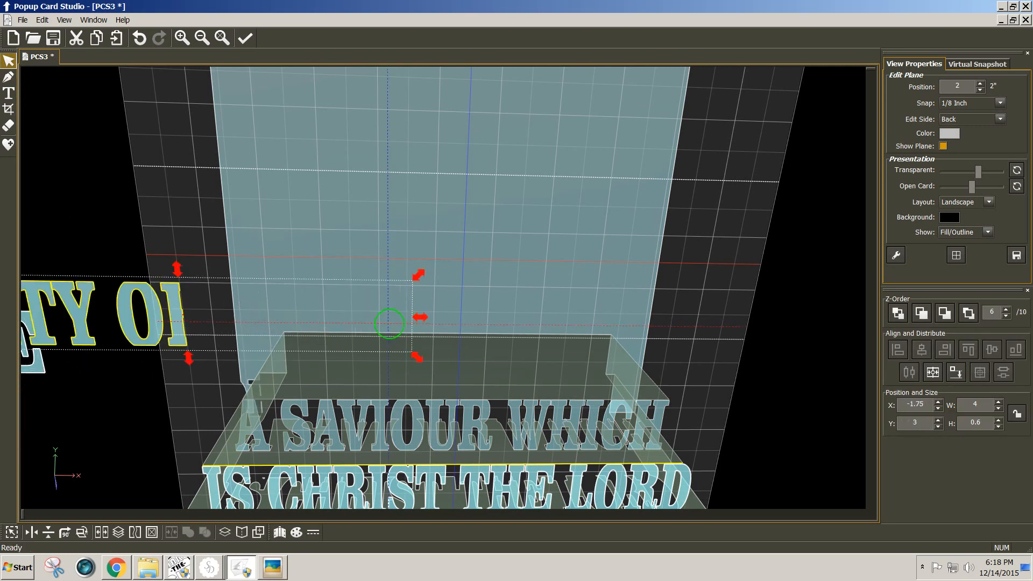
{"action": "key", "text": "Delete"}
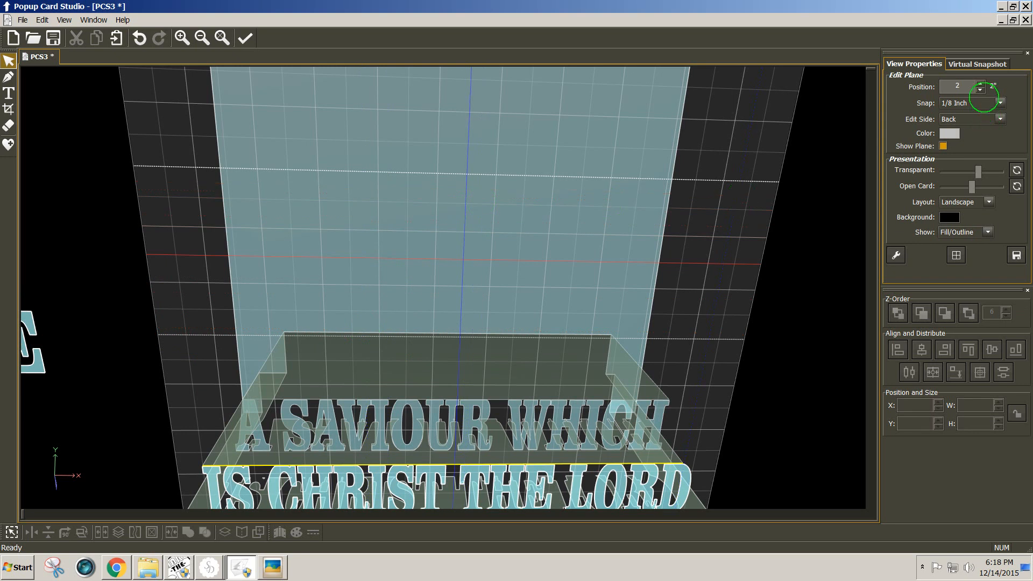
- Paste "CITY OF DAVID" on the Back edit plane at position 1.5, center it horizontally on the card and drop it onto the panel below
{"action": "left_click", "coordinate": [958, 86]}
{"action": "type", "text": "1.5"}
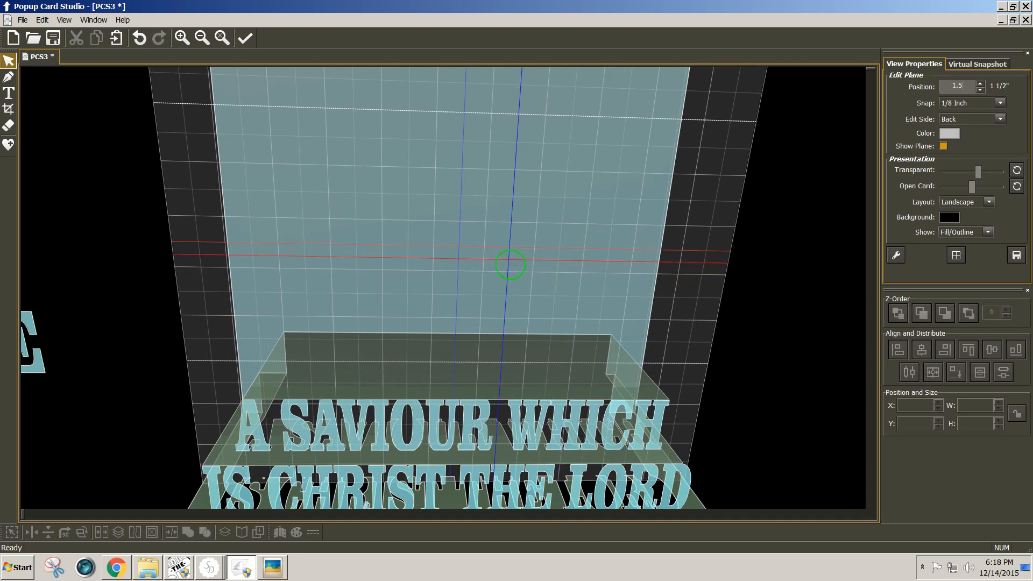
{"action": "left_click", "coordinate": [9, 60]}
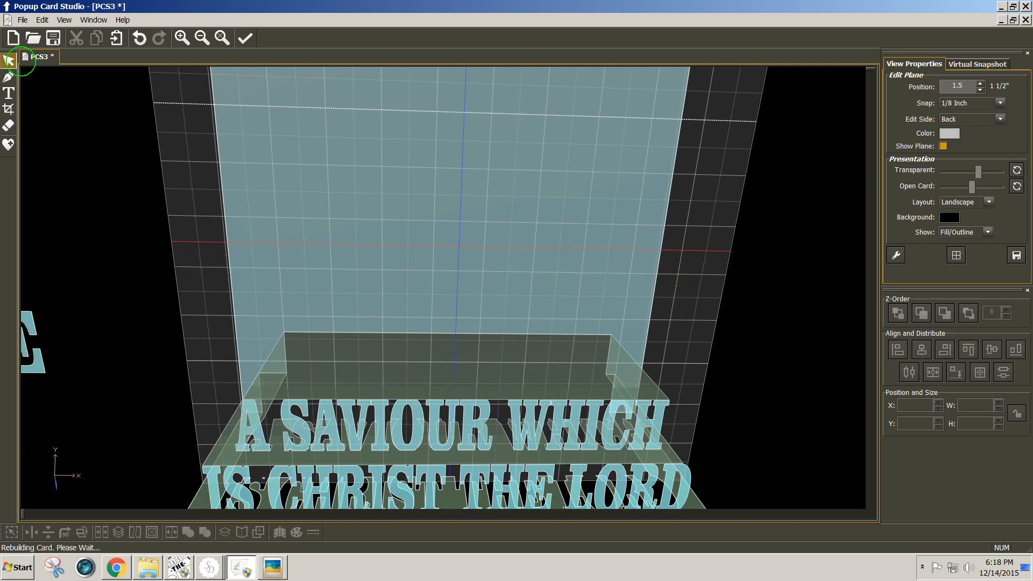
{"action": "left_click_drag", "start_coordinate": [314, 325], "coordinate": [547, 252]}
{"action": "left_click", "coordinate": [934, 372]}
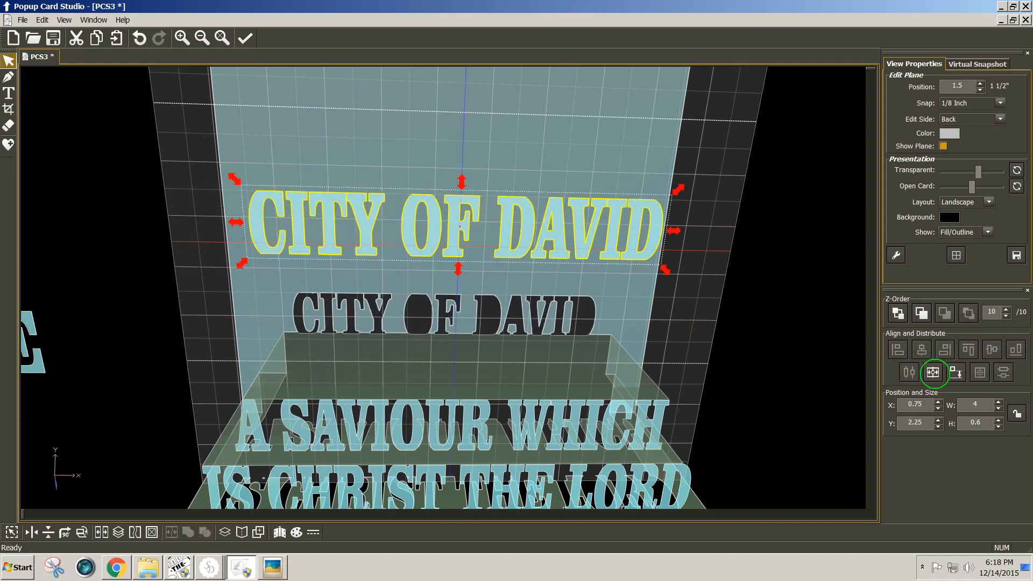
{"action": "left_click", "coordinate": [956, 372]}
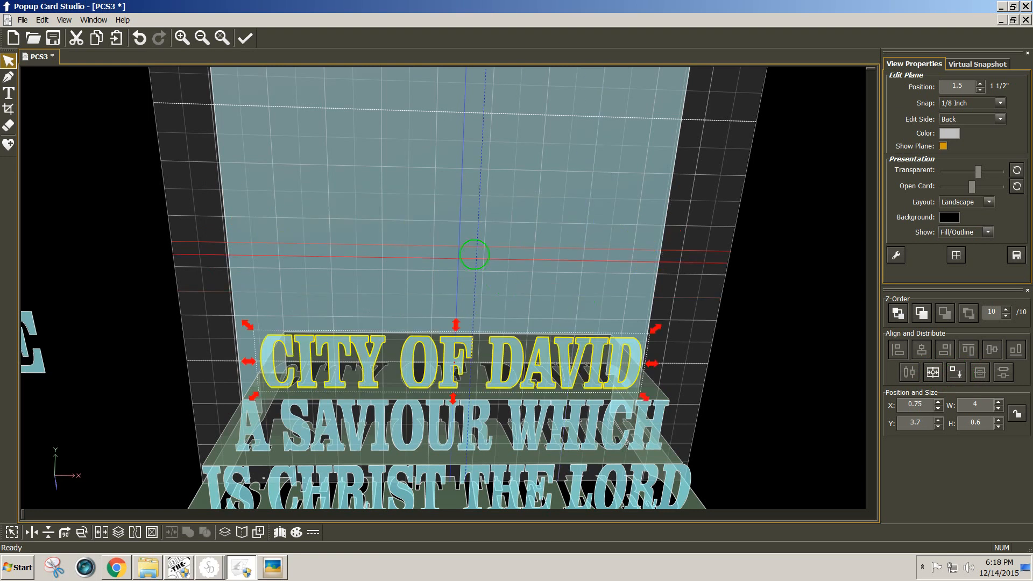
- With the edit plane on Bottom at 1.8, draw a Two-Point Rect about 3.79 by 1.5 inches from the top of "CITY OF DAVID" to the back wall
{"action": "key", "text": "space"}
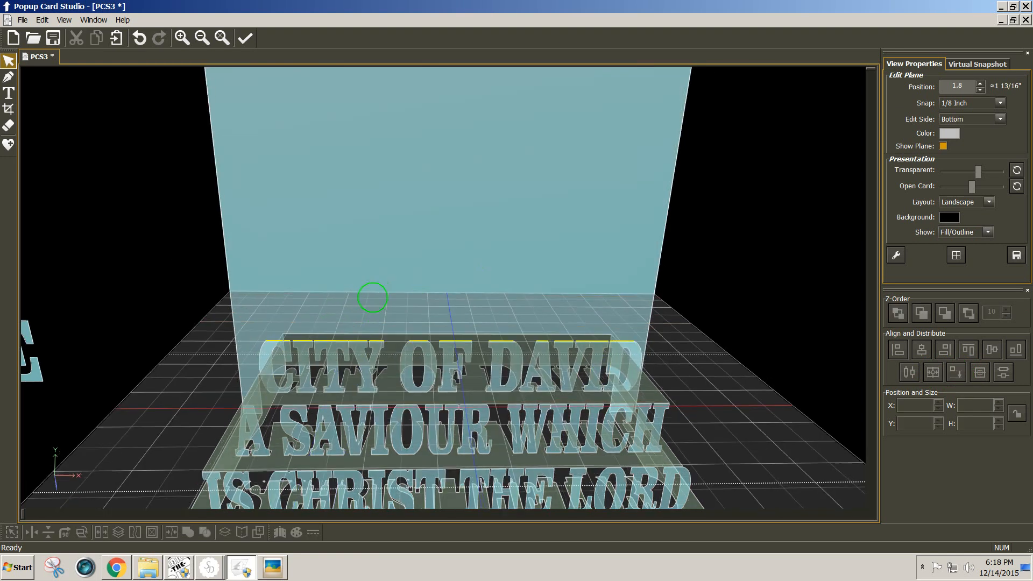
{"action": "middle_click_drag", "start_coordinate": [373, 298], "coordinate": [362, 314]}
{"action": "middle_click_drag", "start_coordinate": [589, 275], "coordinate": [591, 288]}
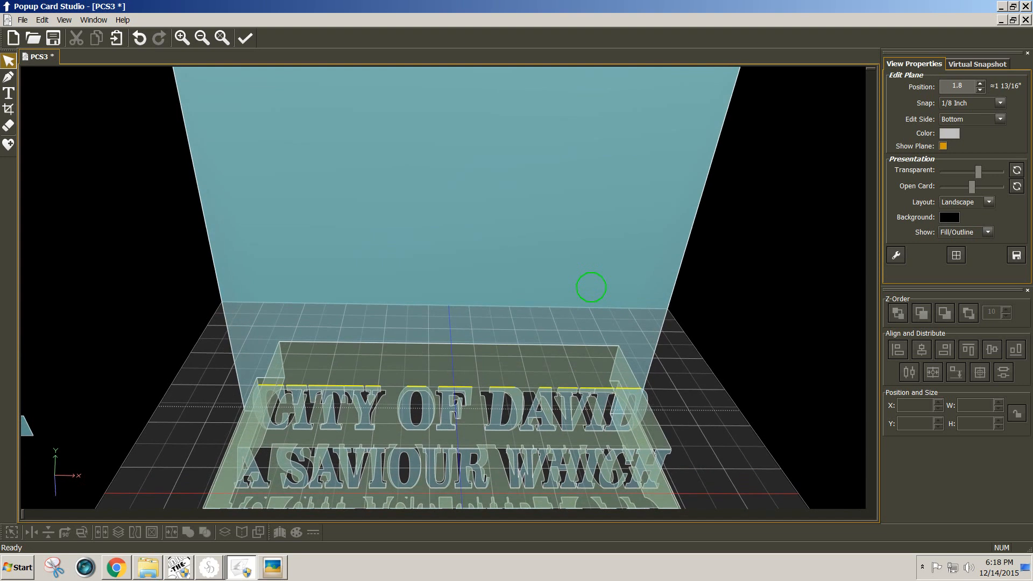
{"action": "left_click", "coordinate": [9, 77]}
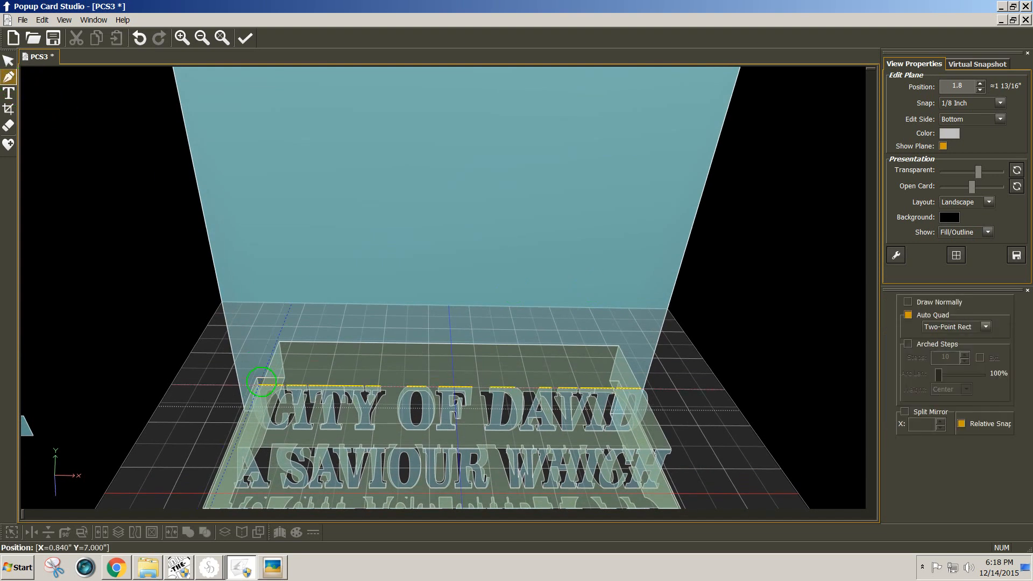
{"action": "mouse_move", "coordinate": [259, 383]}
{"action": "left_mouse_down"}
{"action": "mouse_move", "coordinate": [369, 341]}
{"action": "mouse_move", "coordinate": [599, 309]}
{"action": "left_mouse_up"}
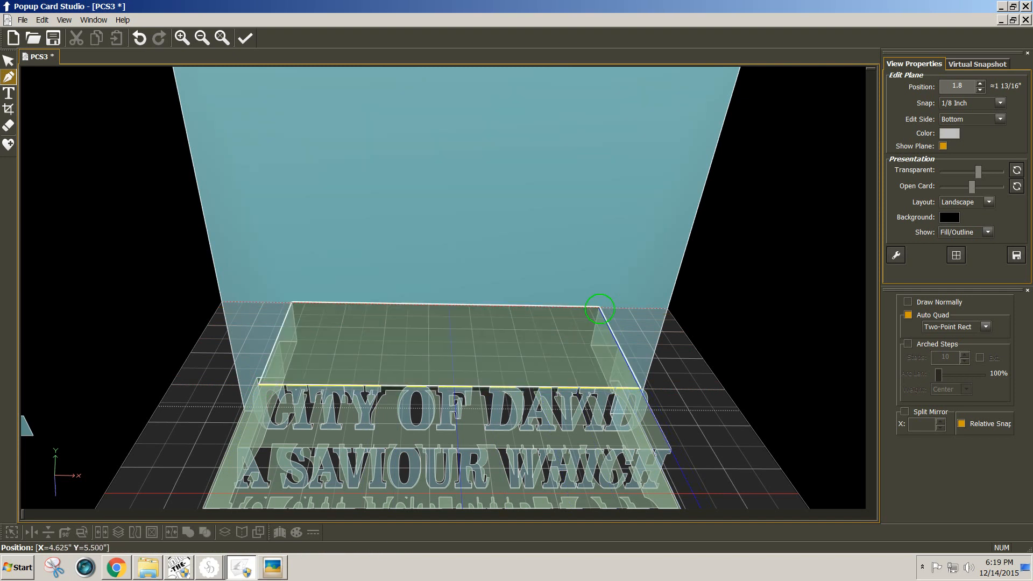
{"action": "middle_click_drag", "start_coordinate": [493, 224], "coordinate": [471, 214]}
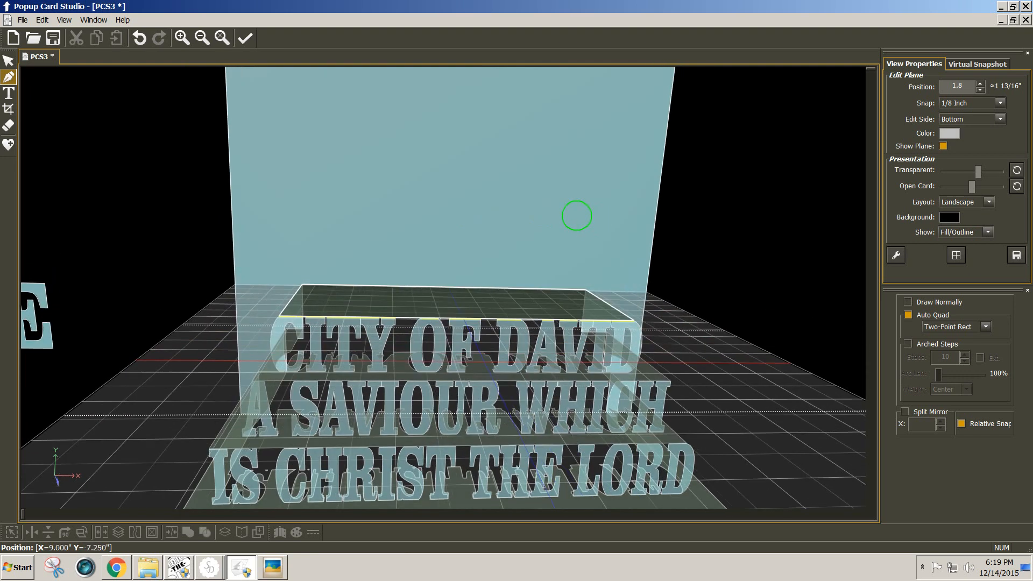
{"action": "middle_click_drag", "start_coordinate": [576, 215], "coordinate": [575, 228]}
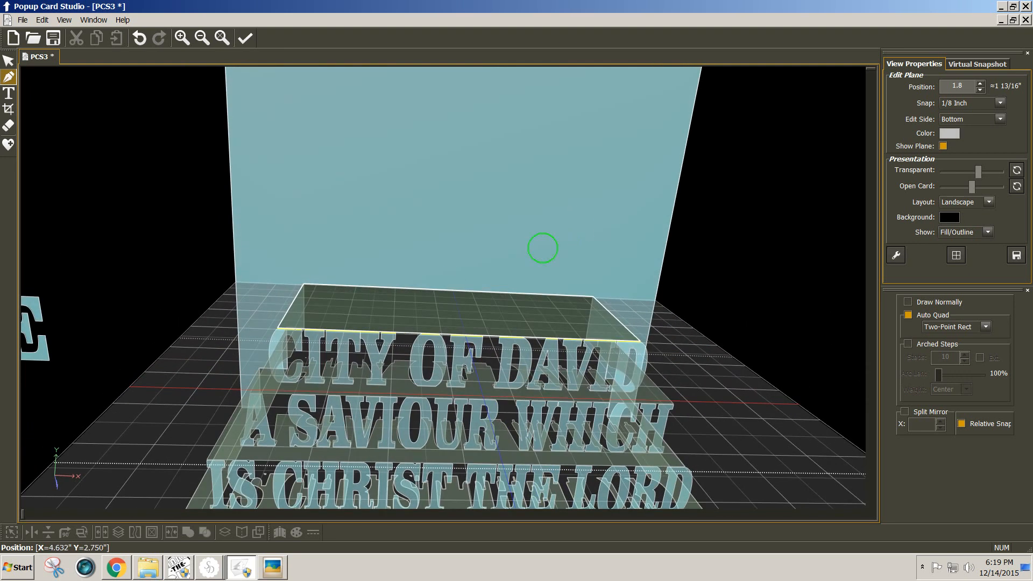
- Move the "DAY IN THE" text from beside the card onto the card and cut it
{"action": "left_click", "coordinate": [199, 37]}
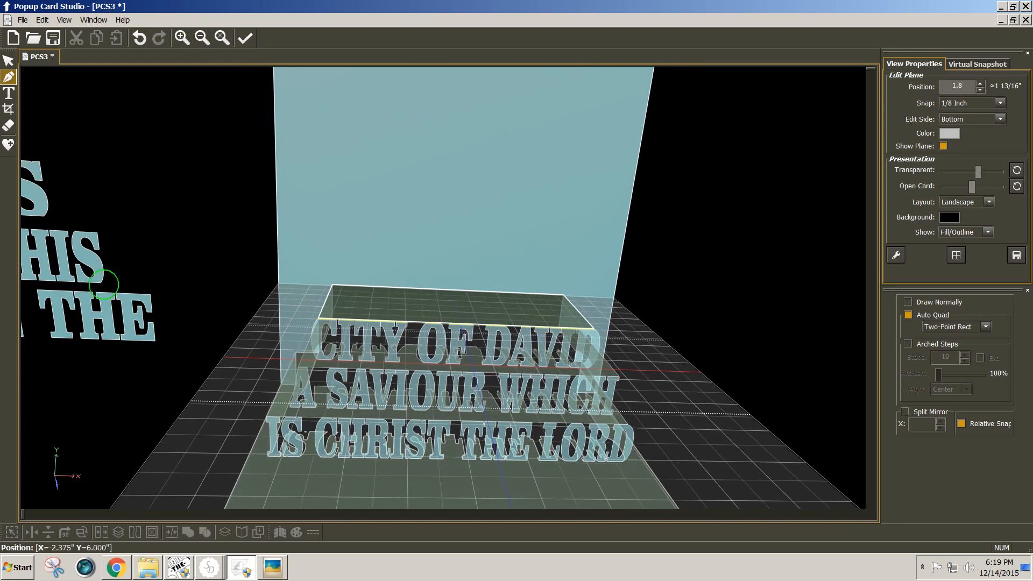
{"action": "left_click", "coordinate": [9, 61]}
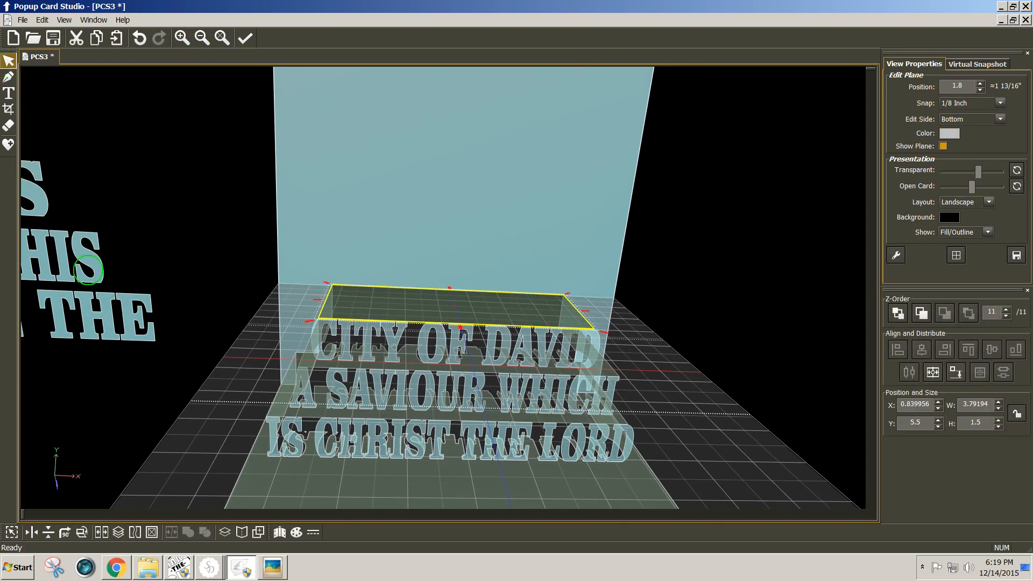
{"action": "left_click", "coordinate": [89, 276]}
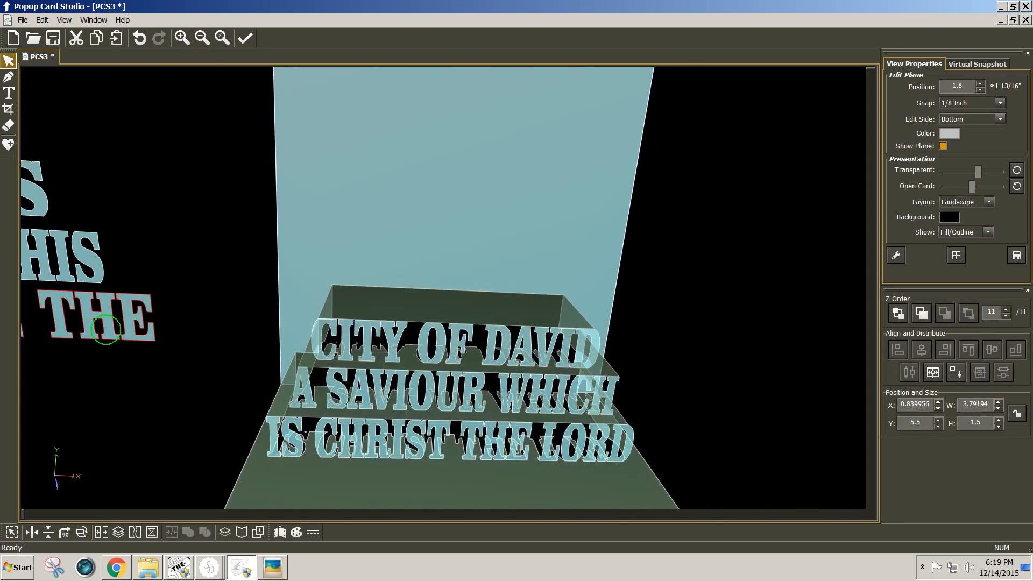
{"action": "left_click", "coordinate": [106, 329]}
{"action": "left_click_drag", "start_coordinate": [106, 329], "coordinate": [540, 288]}
{"action": "key", "text": "ctrl+x"}
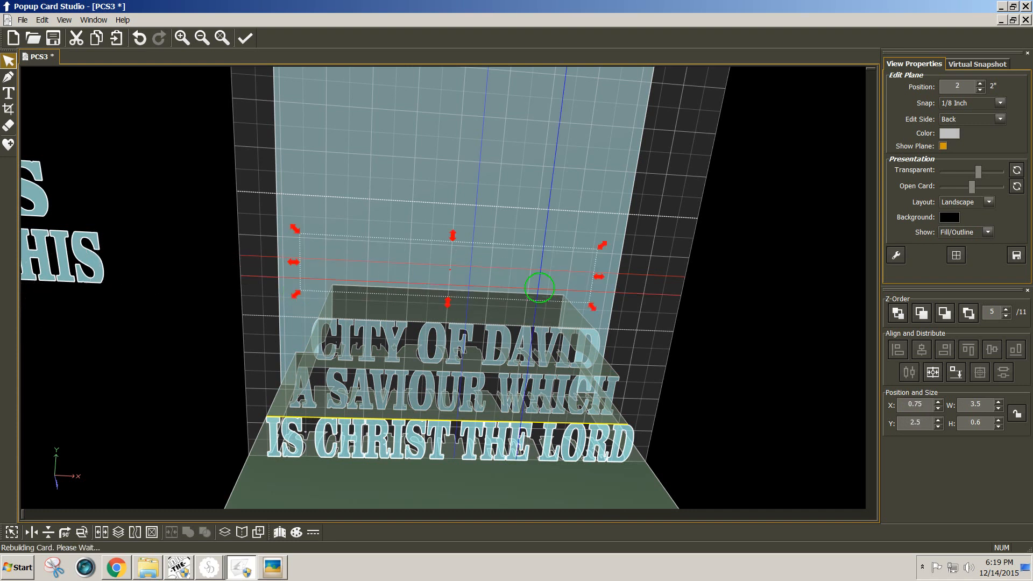
- Paste "DAY IN THE" on the Back edit plane at position 1.25, center it horizontally on the card and drop it onto the panel below
{"action": "left_click_drag", "start_coordinate": [960, 87], "coordinate": [935, 87]}
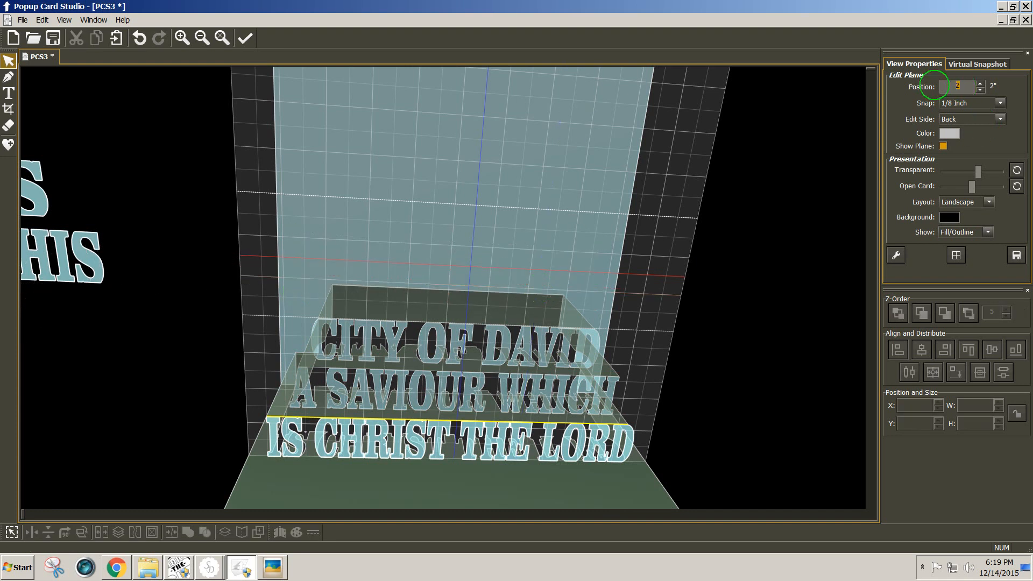
{"action": "type", "text": "1.25"}
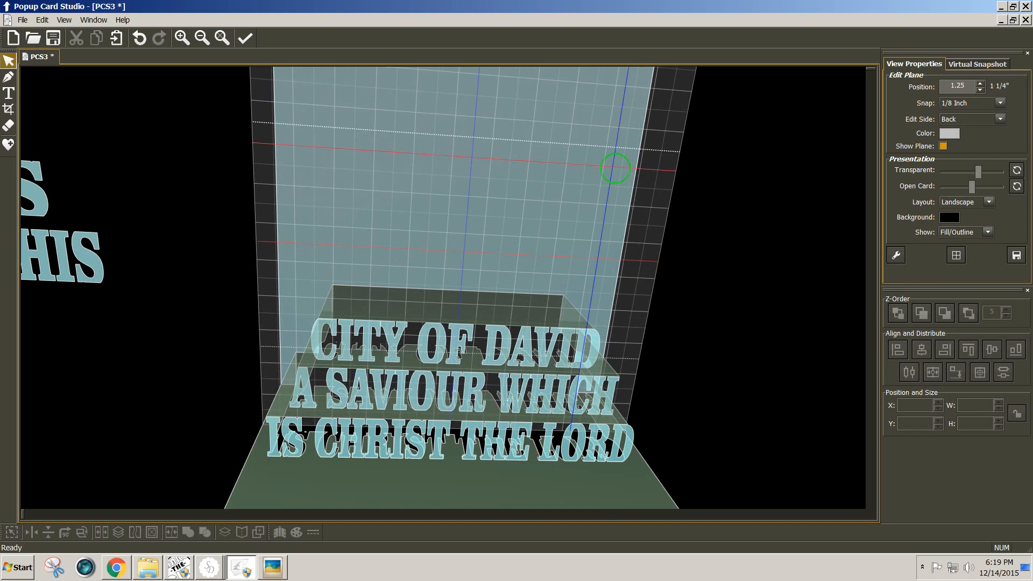
{"action": "middle_click_drag", "start_coordinate": [493, 185], "coordinate": [489, 215]}
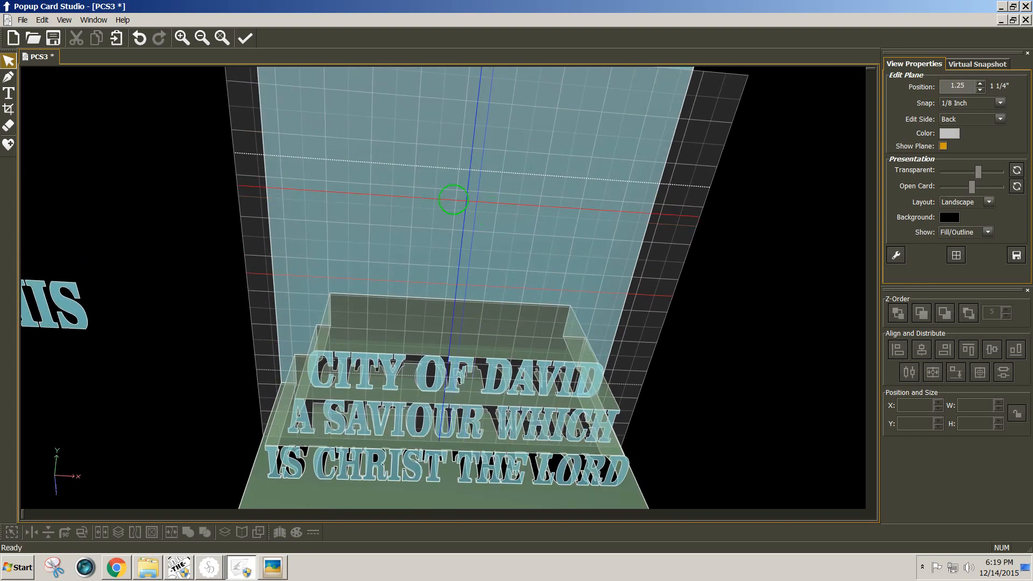
{"action": "middle_click_drag", "start_coordinate": [441, 178], "coordinate": [438, 182]}
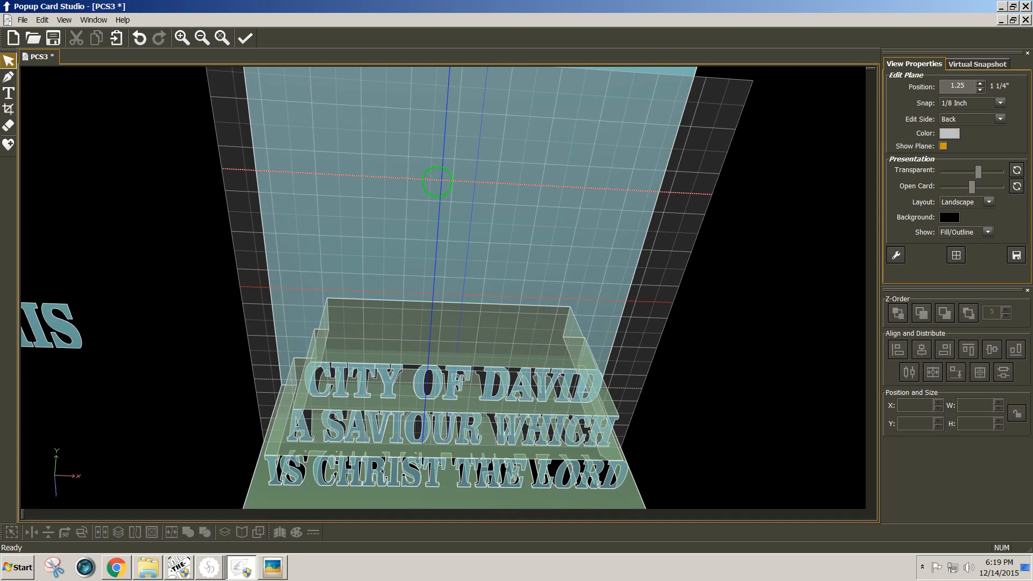
{"action": "key", "text": "ctrl+v"}
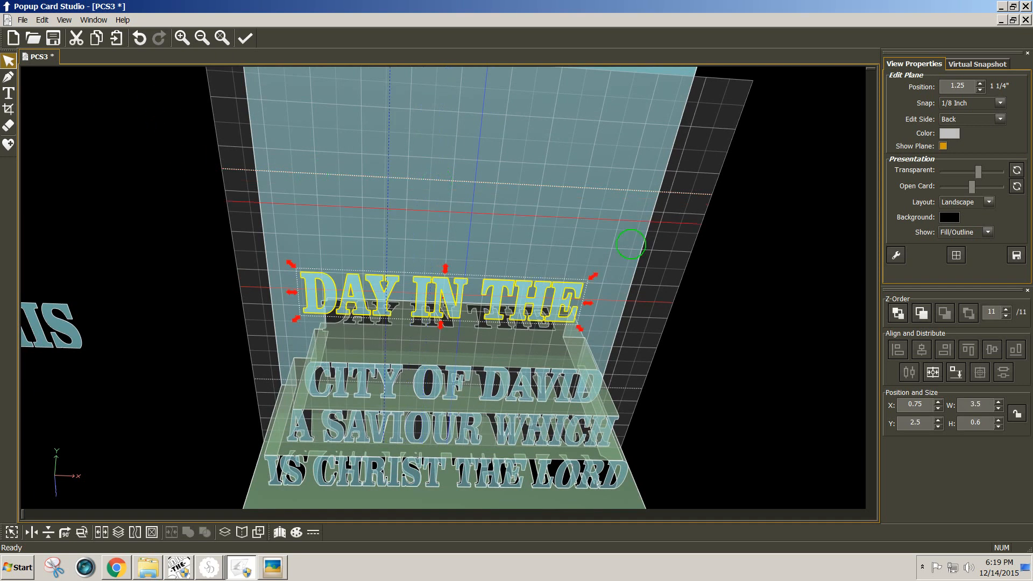
{"action": "left_click", "coordinate": [934, 372]}
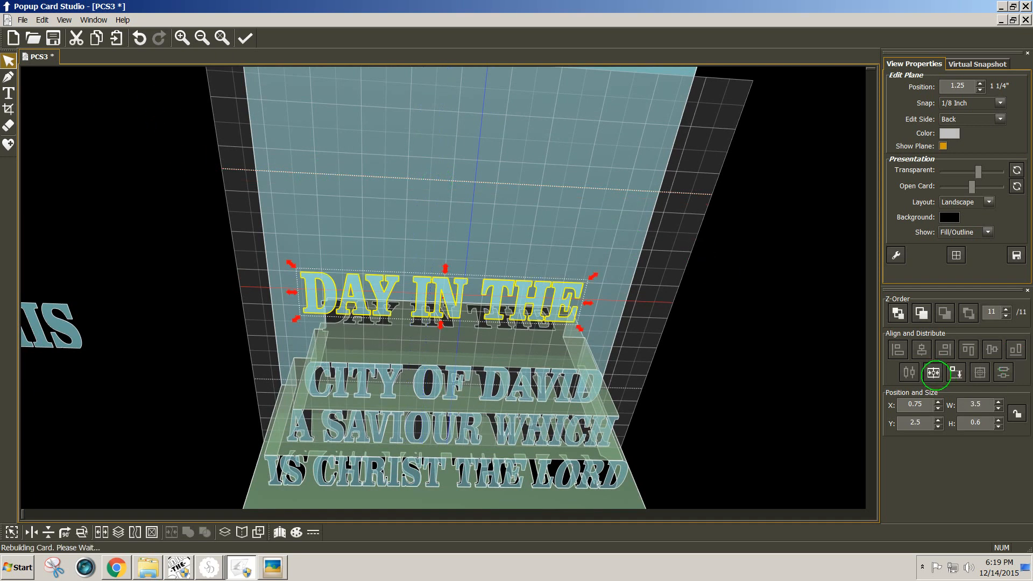
{"action": "left_click", "coordinate": [956, 372]}
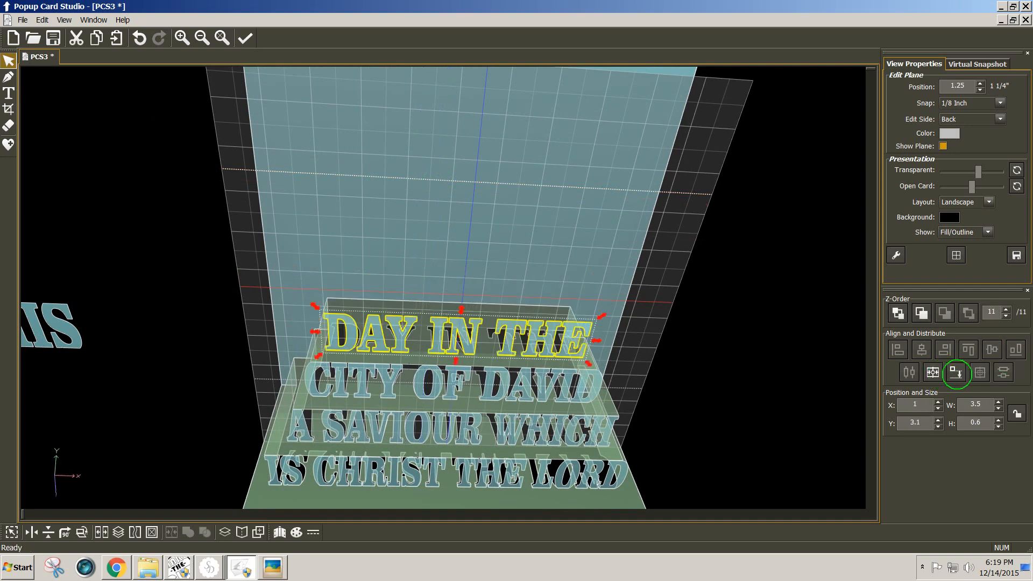
- With the edit plane on Bottom at 2.4, draw a Two-Point Rect about 3.5 by 1.25 inches from the top of "DAY IN THE" to the back wall
{"action": "middle_click_drag", "start_coordinate": [490, 249], "coordinate": [482, 205]}
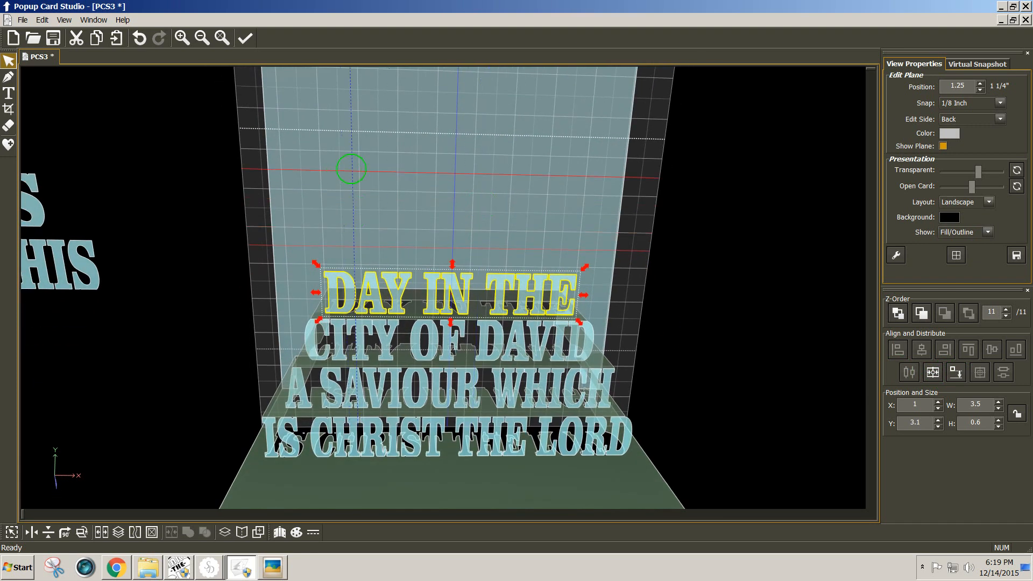
{"action": "key", "text": "Tab"}
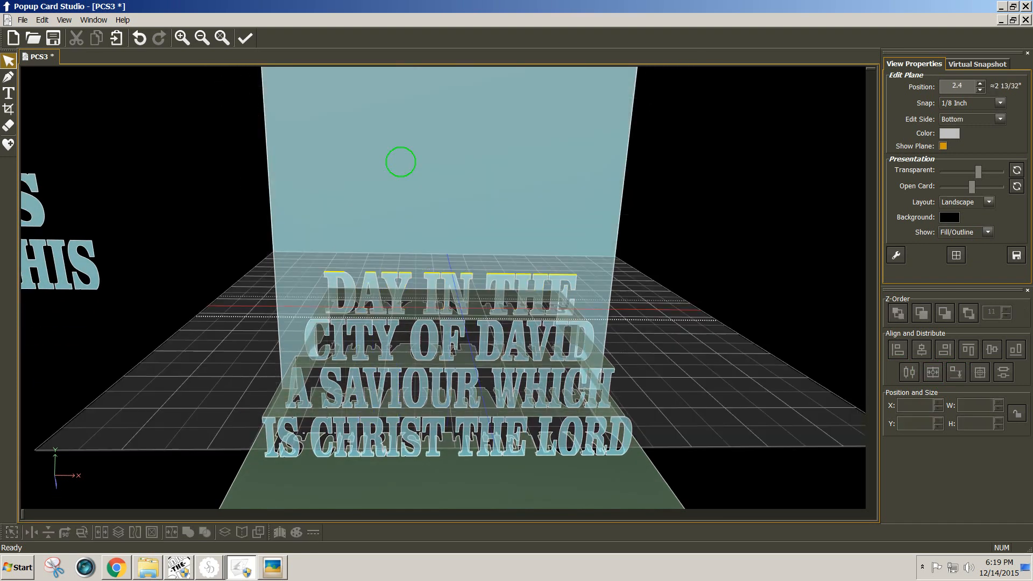
{"action": "middle_click_drag", "start_coordinate": [407, 162], "coordinate": [407, 193]}
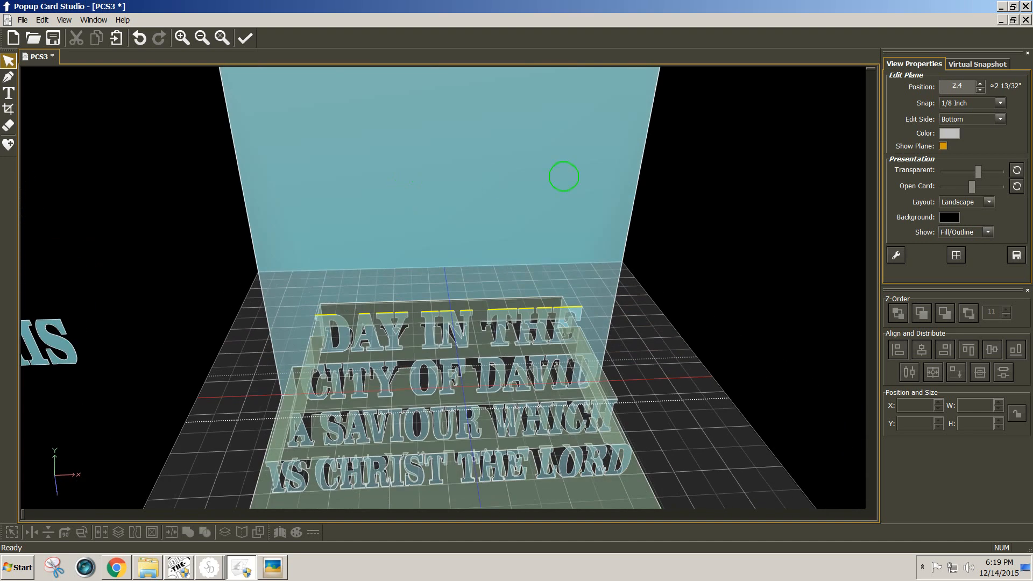
{"action": "middle_click_drag", "start_coordinate": [564, 177], "coordinate": [554, 200]}
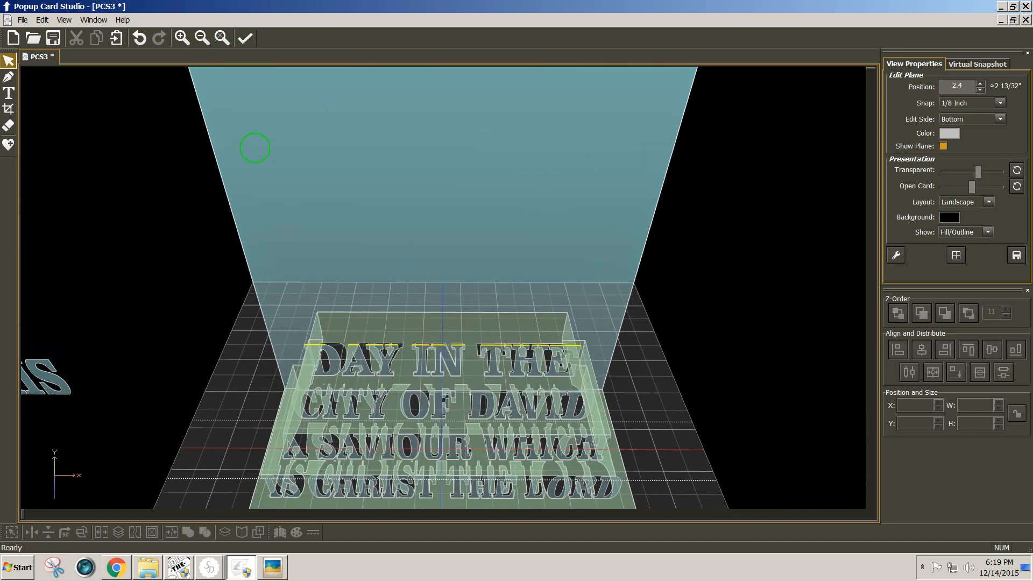
{"action": "left_click", "coordinate": [181, 38]}
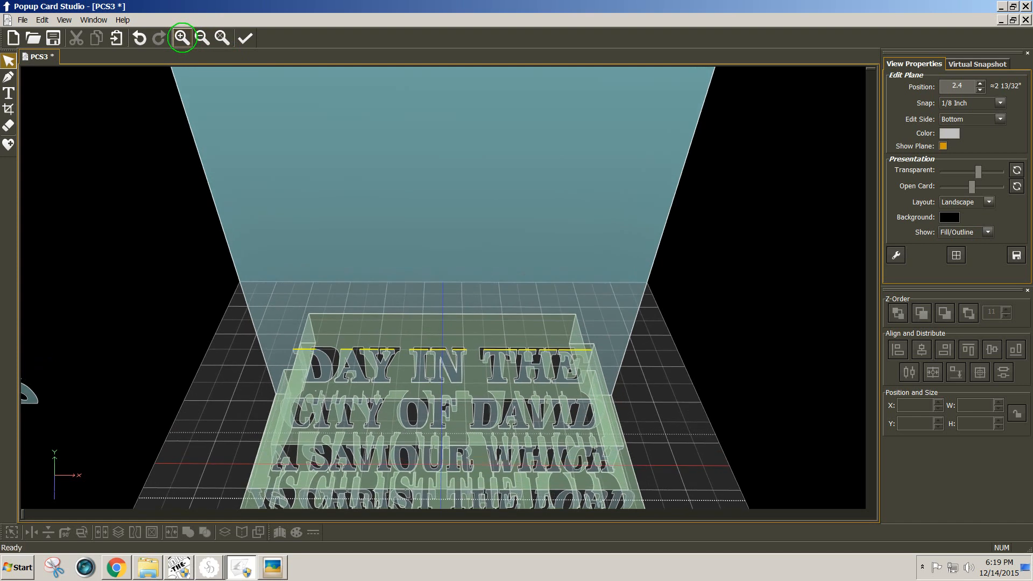
{"action": "left_click", "coordinate": [182, 37]}
{"action": "left_click", "coordinate": [181, 38]}
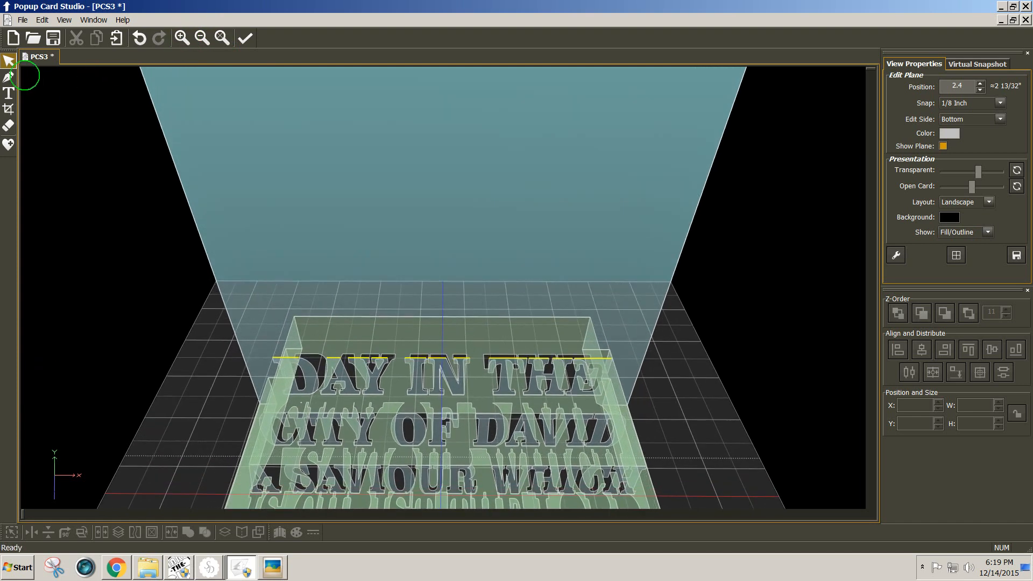
{"action": "left_click", "coordinate": [8, 77]}
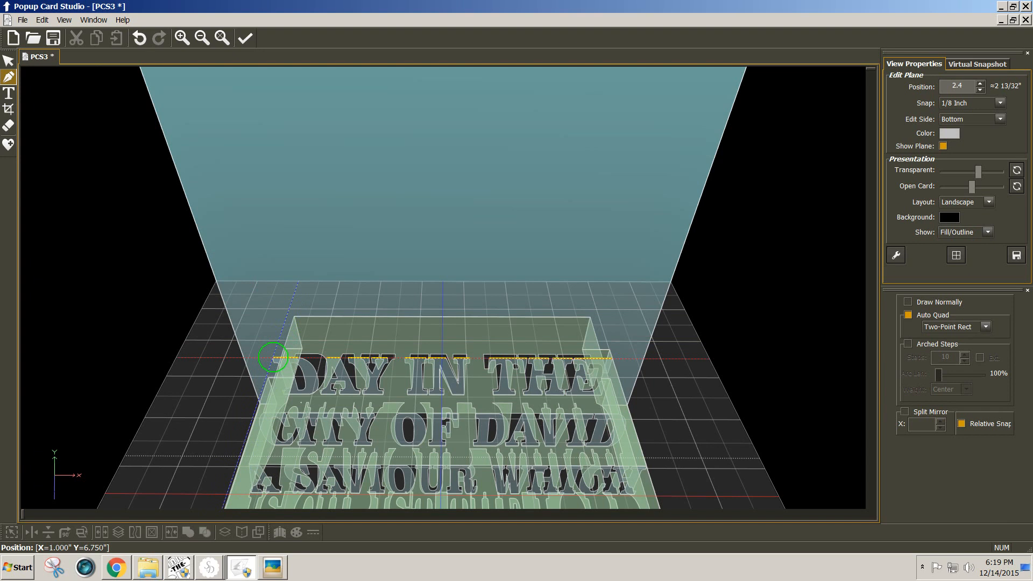
{"action": "left_click", "coordinate": [272, 357]}
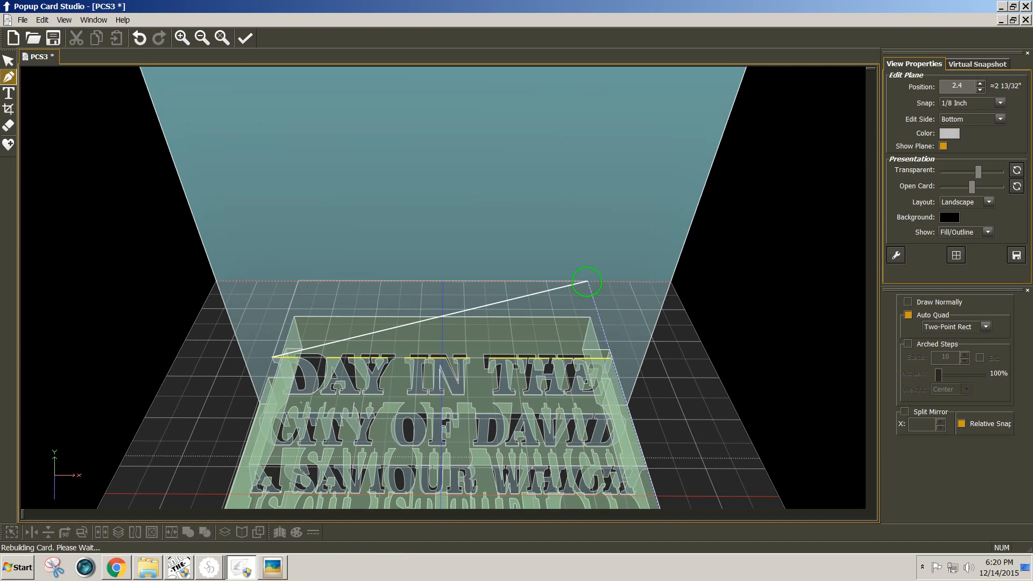
{"action": "left_click", "coordinate": [588, 281]}
{"action": "middle_click_drag", "start_coordinate": [437, 259], "coordinate": [445, 229]}
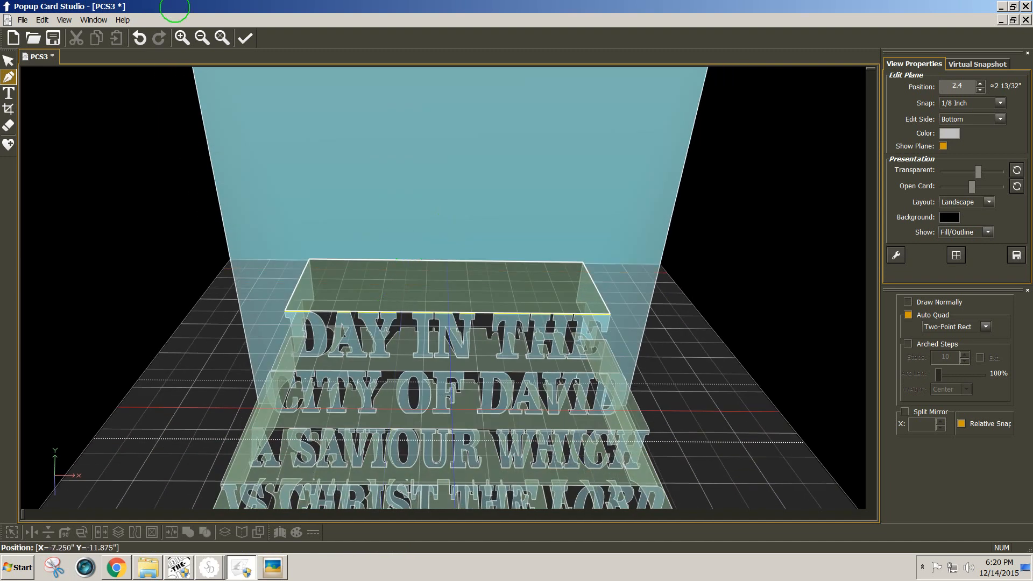
- Move the "BORN THIS" text from beside the card onto the card and cut it
{"action": "left_click", "coordinate": [201, 37]}
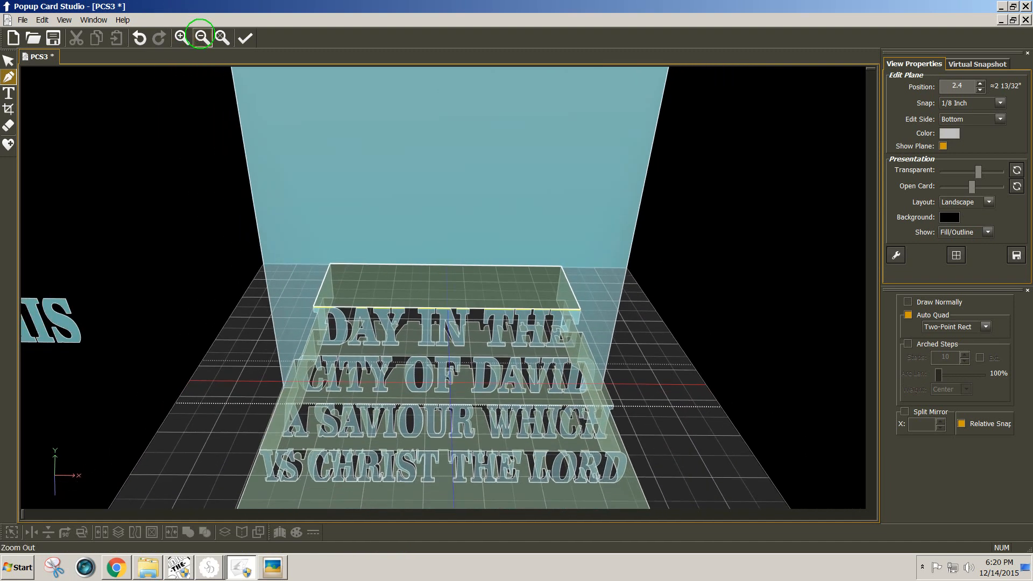
{"action": "left_click", "coordinate": [201, 36]}
{"action": "key", "text": "Escape"}
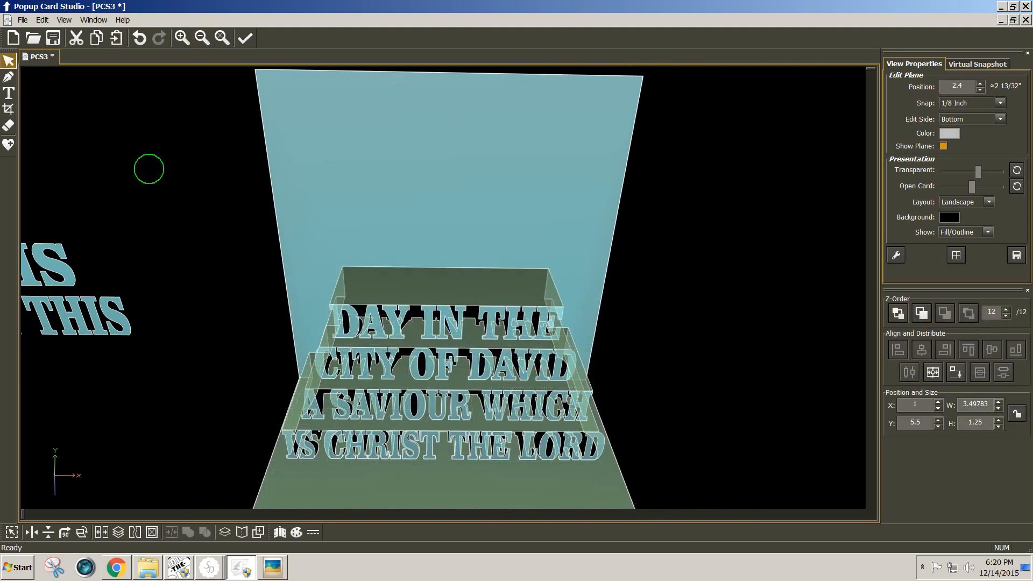
{"action": "left_click", "coordinate": [11, 79]}
{"action": "left_click", "coordinate": [8, 61]}
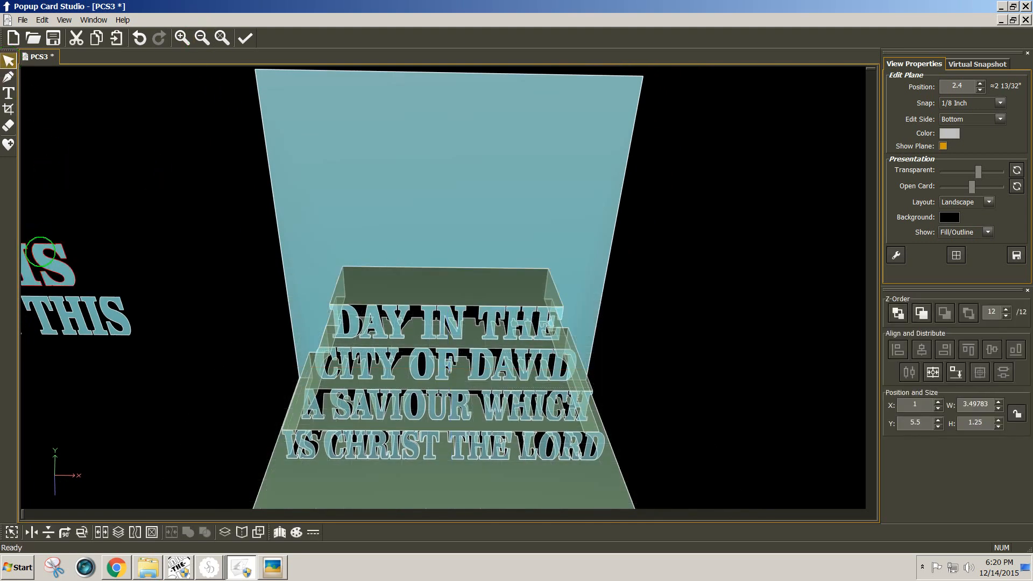
{"action": "left_click", "coordinate": [41, 258]}
{"action": "left_click", "coordinate": [62, 319]}
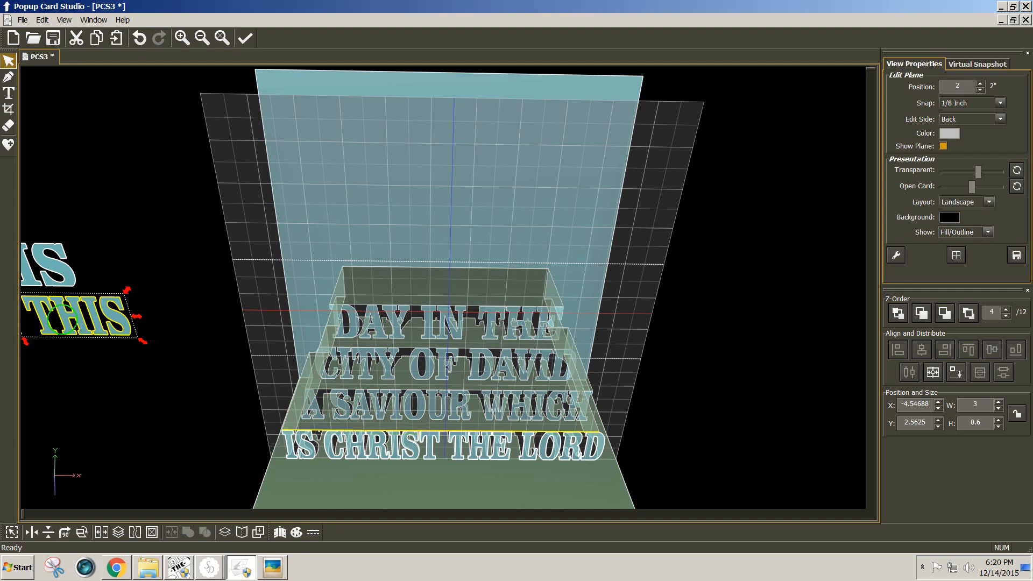
{"action": "left_click_drag", "start_coordinate": [62, 318], "coordinate": [459, 259]}
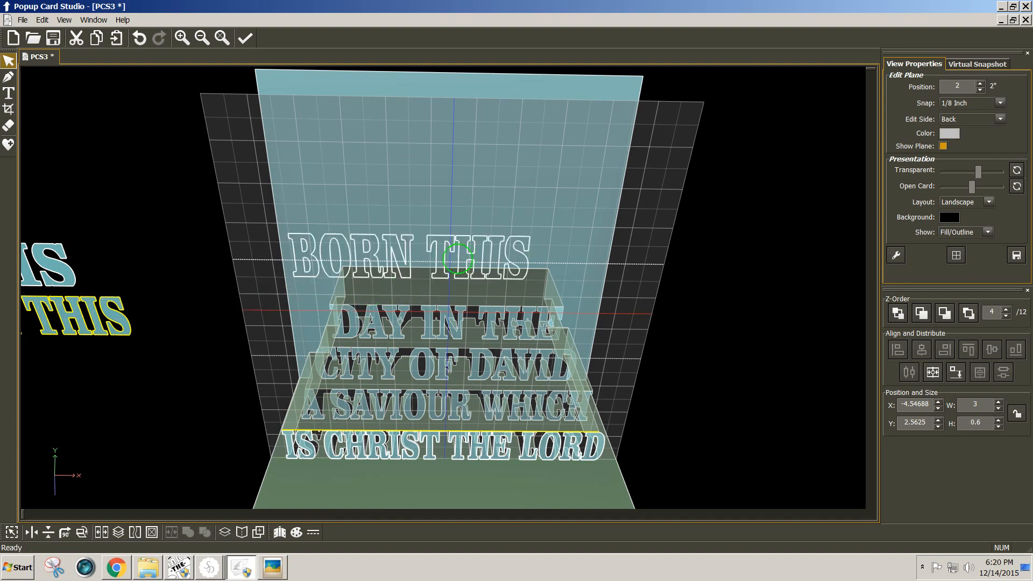
{"action": "left_click", "coordinate": [738, 215]}
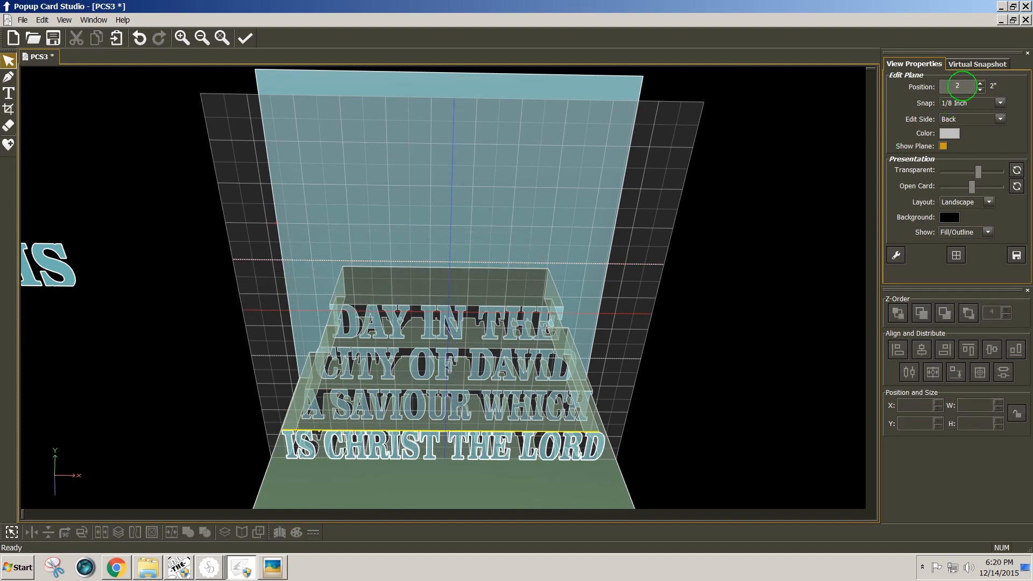
- Paste "BORN THIS" on the Back edit plane at position 1, center it horizontally on the card and drop it onto the panel below
{"action": "double_click", "coordinate": [956, 86]}
{"action": "type", "text": "1"}
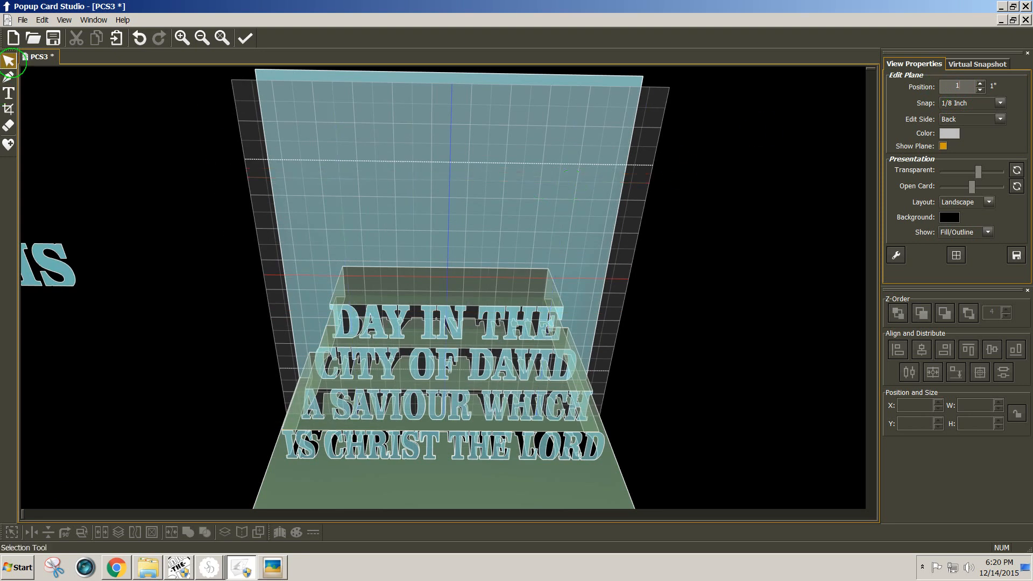
{"action": "key", "text": "ctrl+v"}
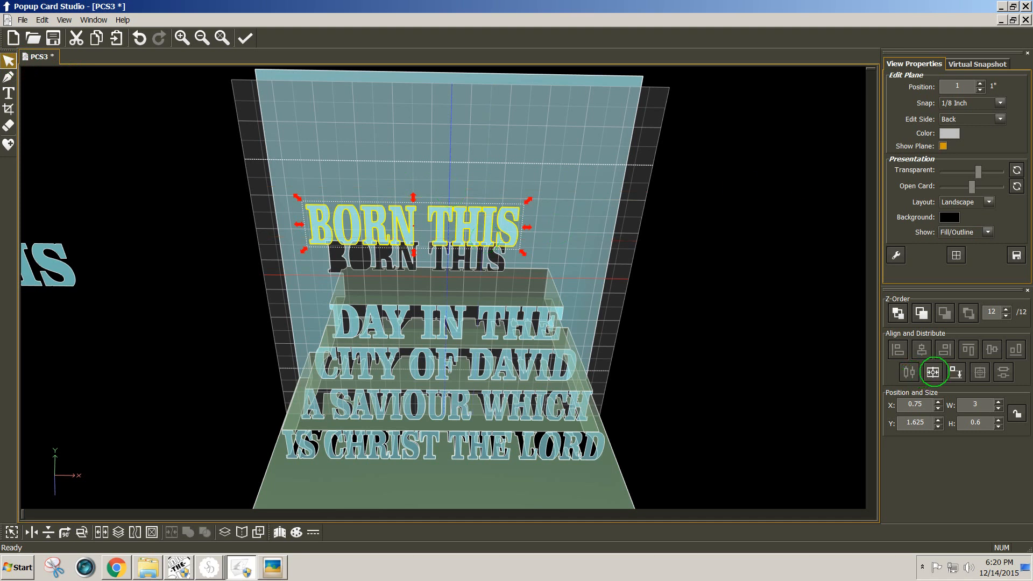
{"action": "left_click", "coordinate": [933, 372]}
{"action": "left_click", "coordinate": [957, 373]}
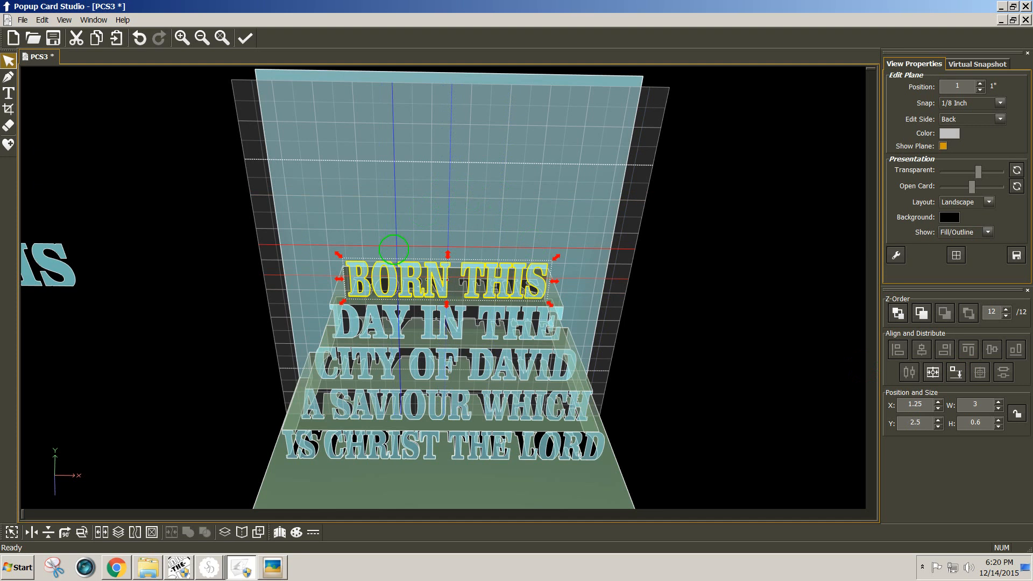
- With the edit plane on Bottom at 3, draw a Two-Point Rect about 2.98 by 1 inch from the top of "BORN THIS" to the back wall
{"action": "left_click", "coordinate": [394, 249]}
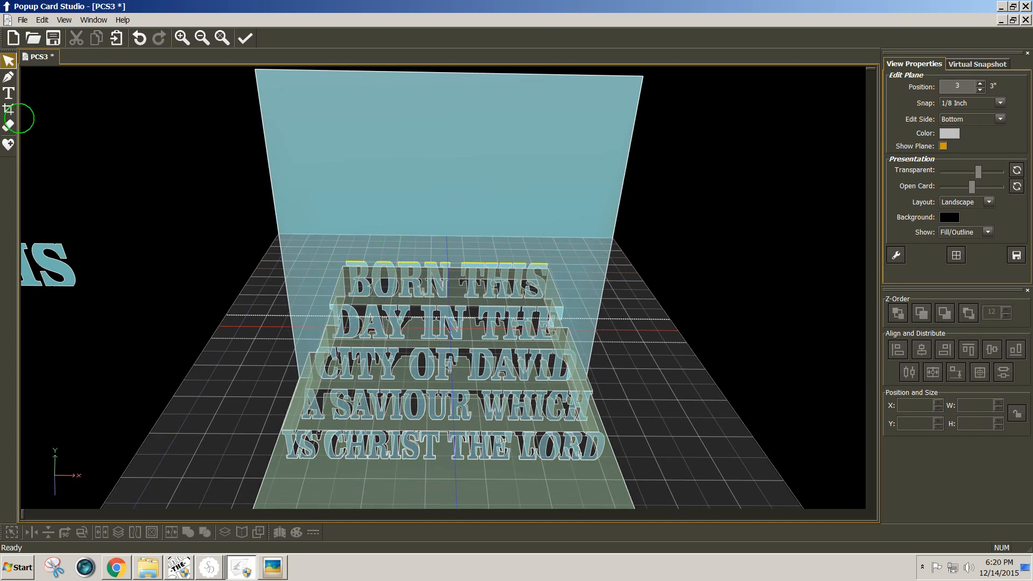
{"action": "left_click", "coordinate": [9, 77]}
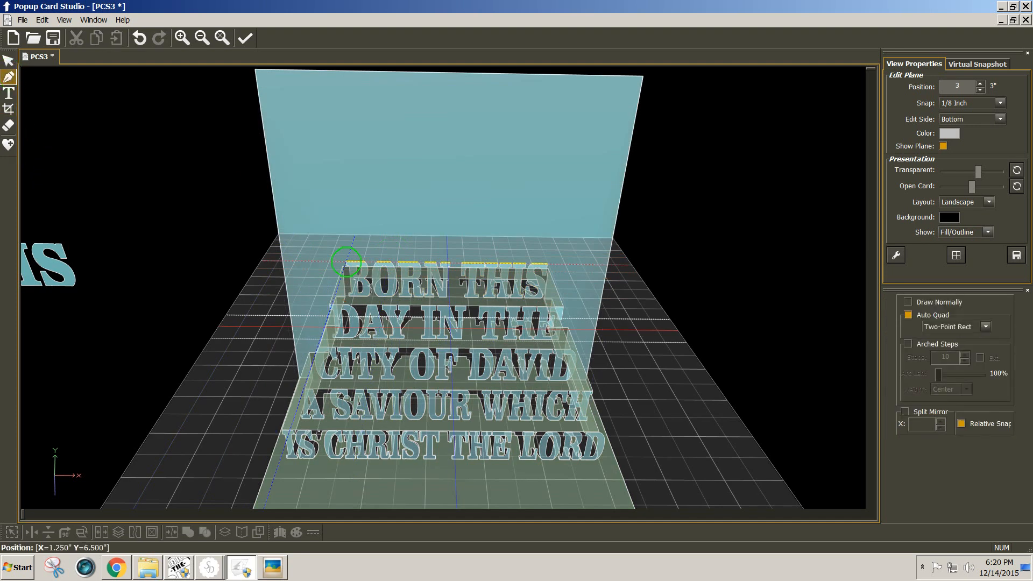
{"action": "left_click", "coordinate": [346, 262]}
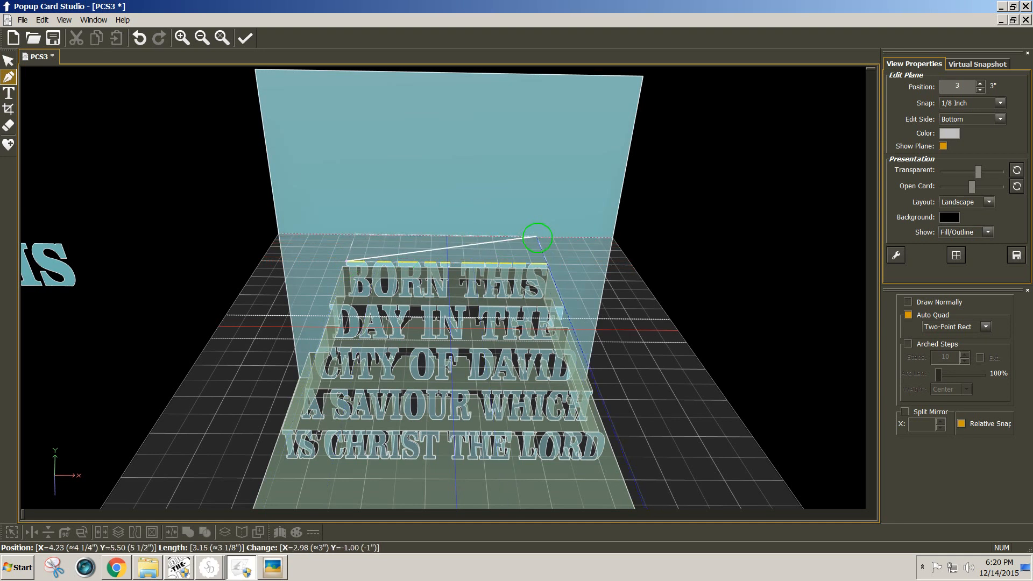
{"action": "left_click", "coordinate": [537, 237]}
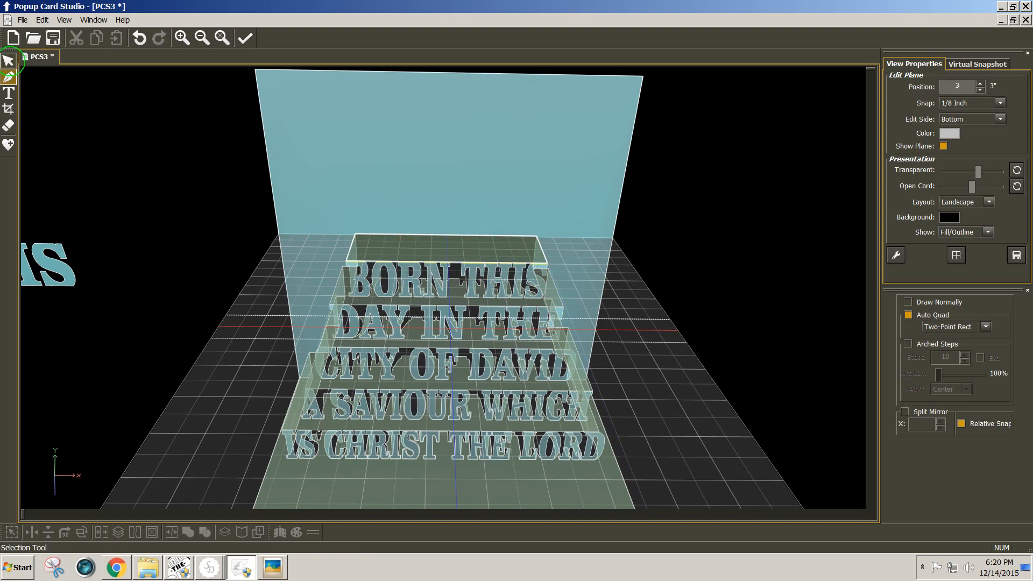
- Move the "YOU IS" text from beside the card onto the card and cut it
{"action": "left_click", "coordinate": [9, 60]}
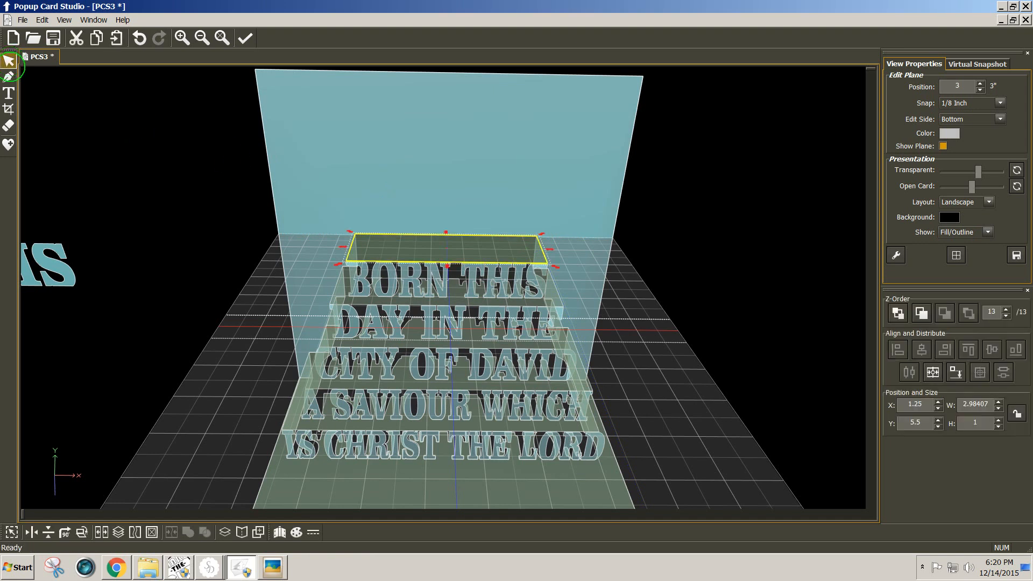
{"action": "left_click", "coordinate": [61, 131]}
{"action": "left_click", "coordinate": [64, 278]}
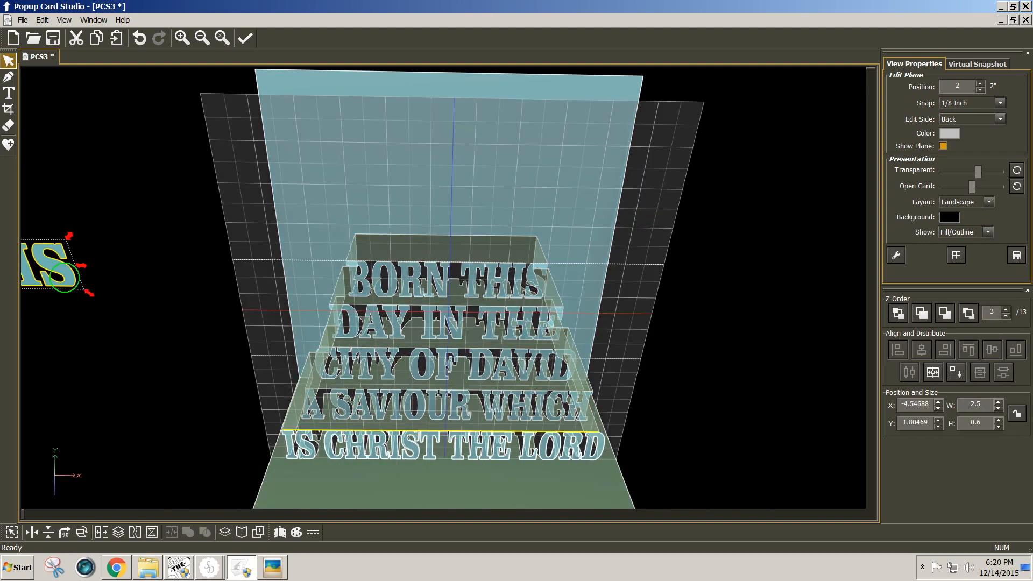
{"action": "left_click_drag", "start_coordinate": [64, 278], "coordinate": [528, 230]}
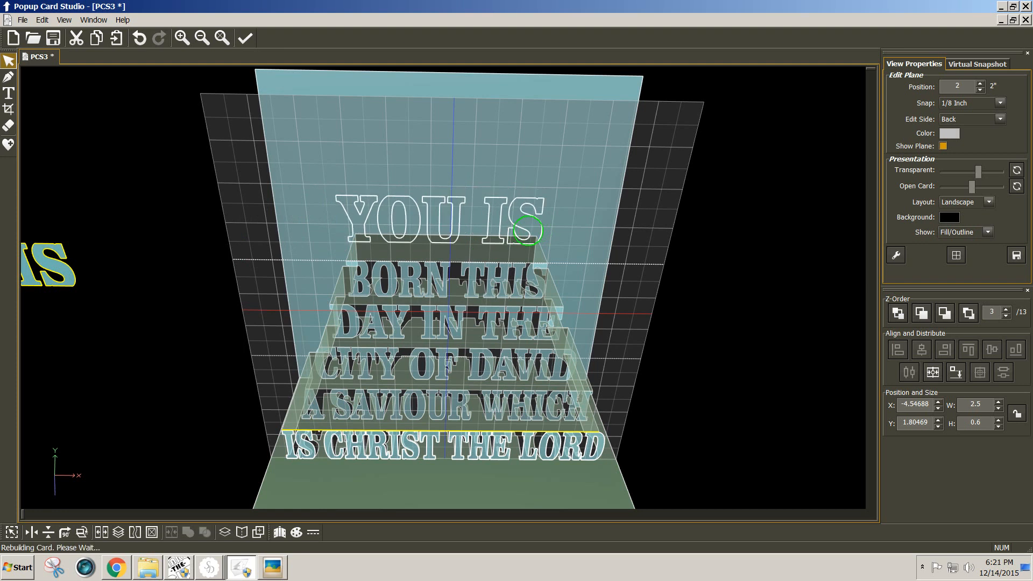
{"action": "left_click", "coordinate": [528, 231]}
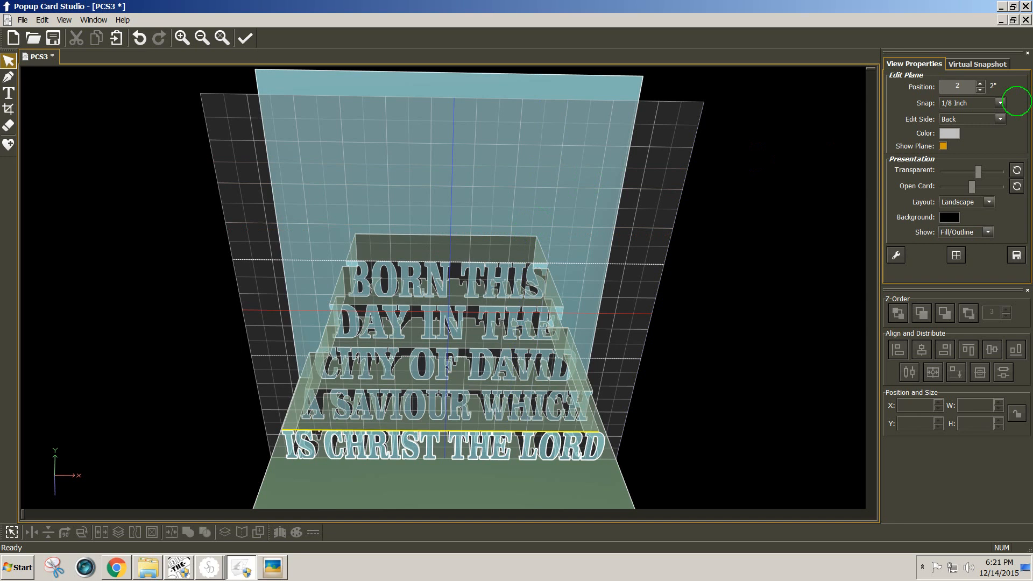
- Paste "YOU IS" on the Back edit plane at position 0.75, center it horizontally on the card and drop it onto the panel below
{"action": "left_click", "coordinate": [958, 86]}
{"action": "type", "text": ".75"}
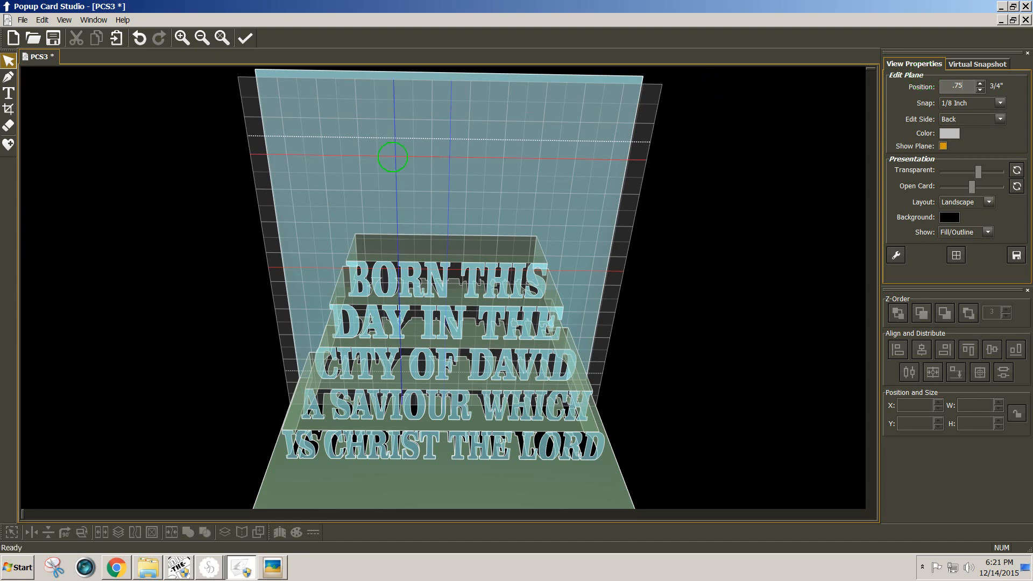
{"action": "left_click", "coordinate": [9, 61]}
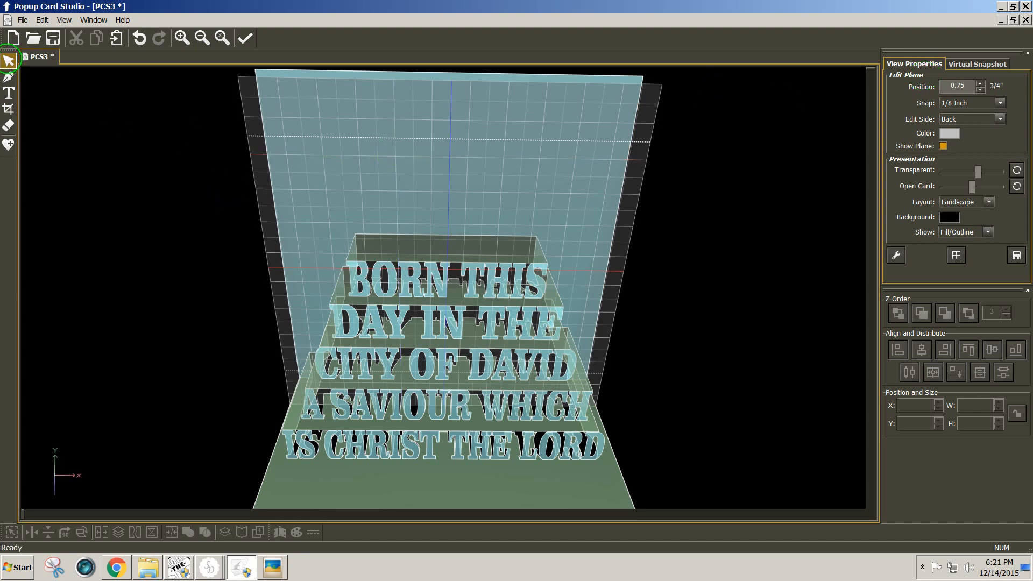
{"action": "left_click", "coordinate": [117, 37]}
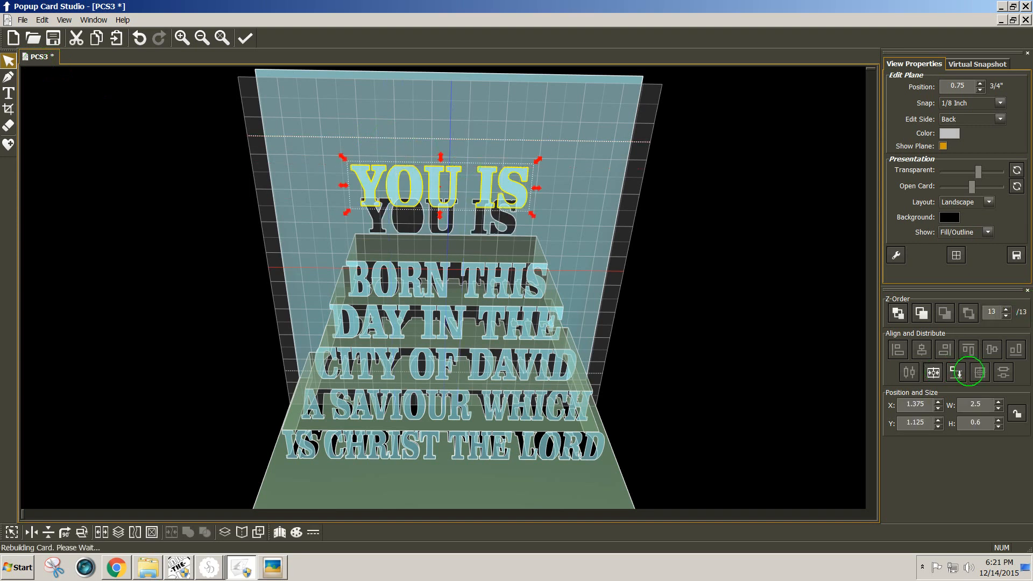
{"action": "left_click", "coordinate": [960, 372]}
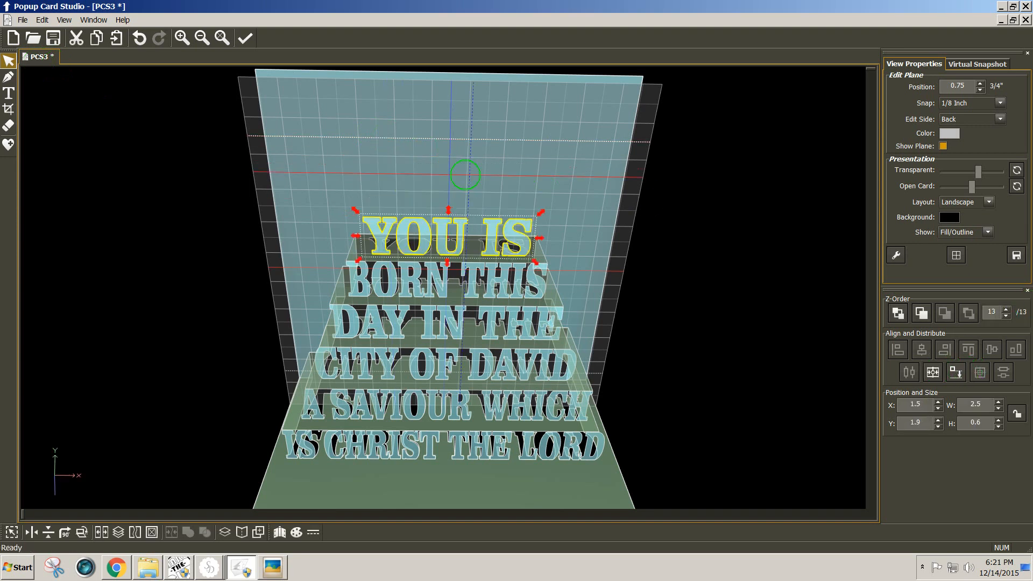
- With the edit plane on Bottom at 3.6, draw a Two-Point Rect from the top of "YOU IS" to the back wall, spanning the text's width
{"action": "key", "text": "Tab"}
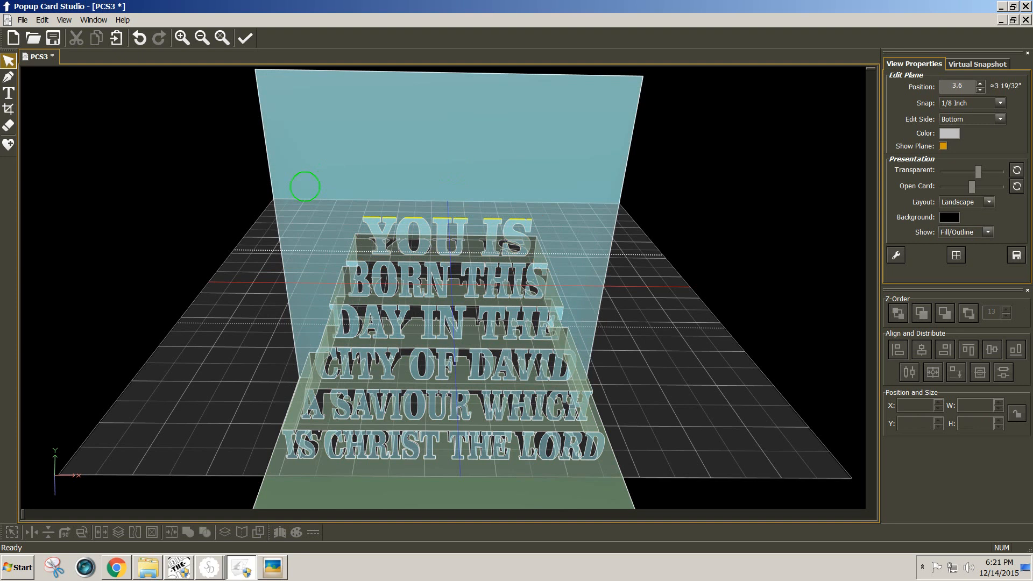
{"action": "left_click", "coordinate": [8, 76]}
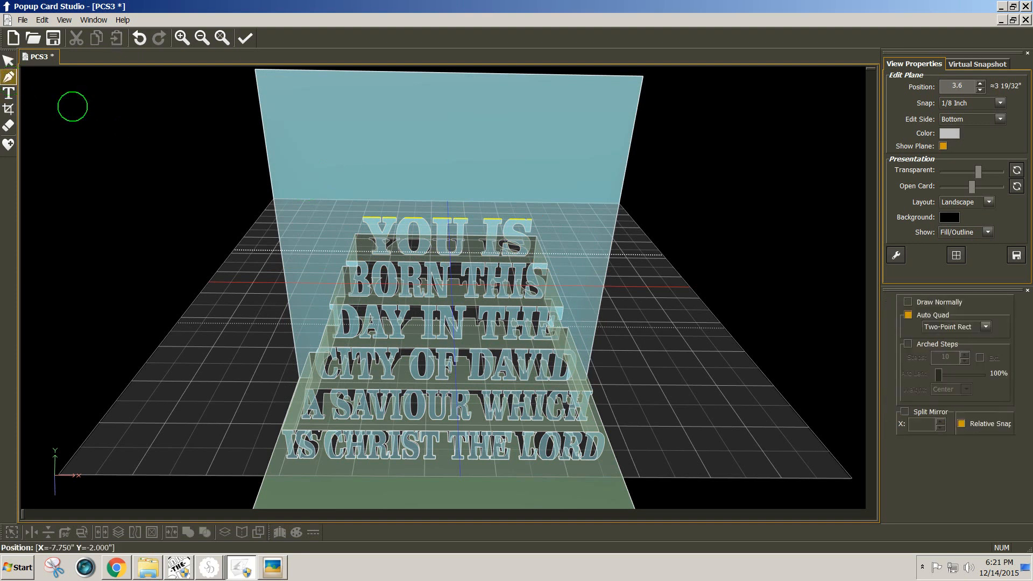
{"action": "left_click", "coordinate": [364, 217]}
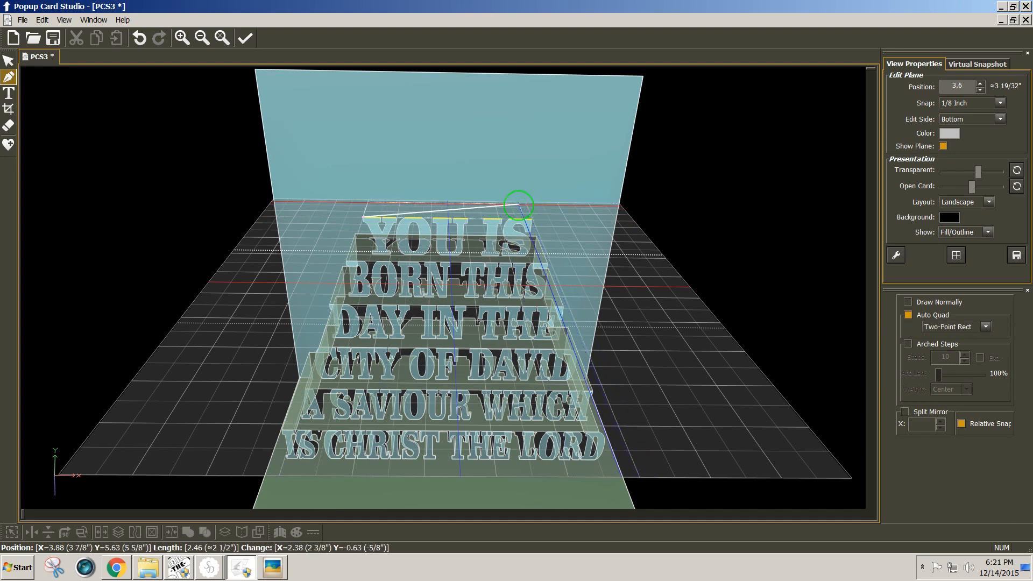
{"action": "left_click", "coordinate": [524, 202]}
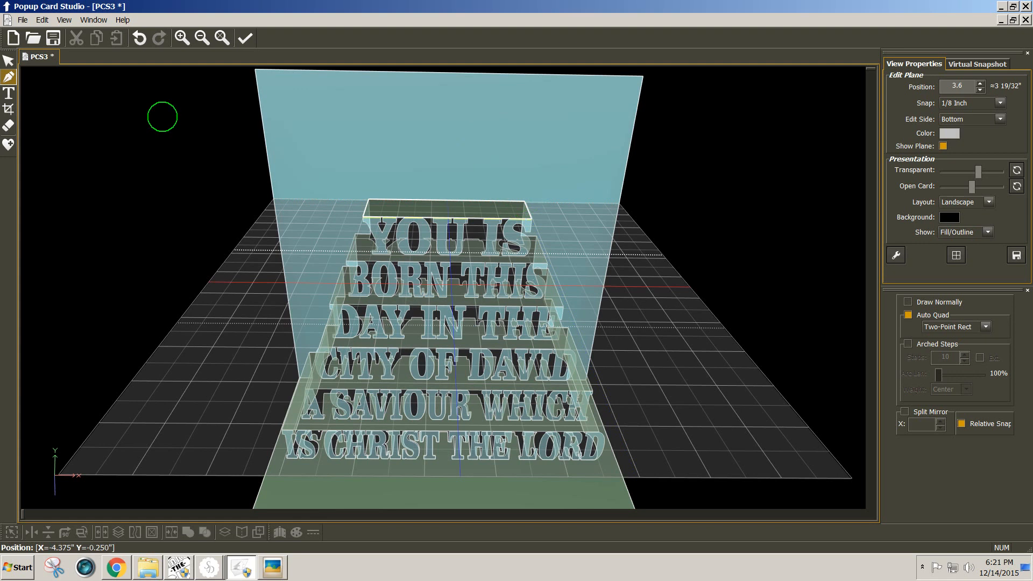
- Move the "UNTO" text from beside the card so that it overlaps the side edge of the card's back panel
{"action": "key", "text": "Tab"}
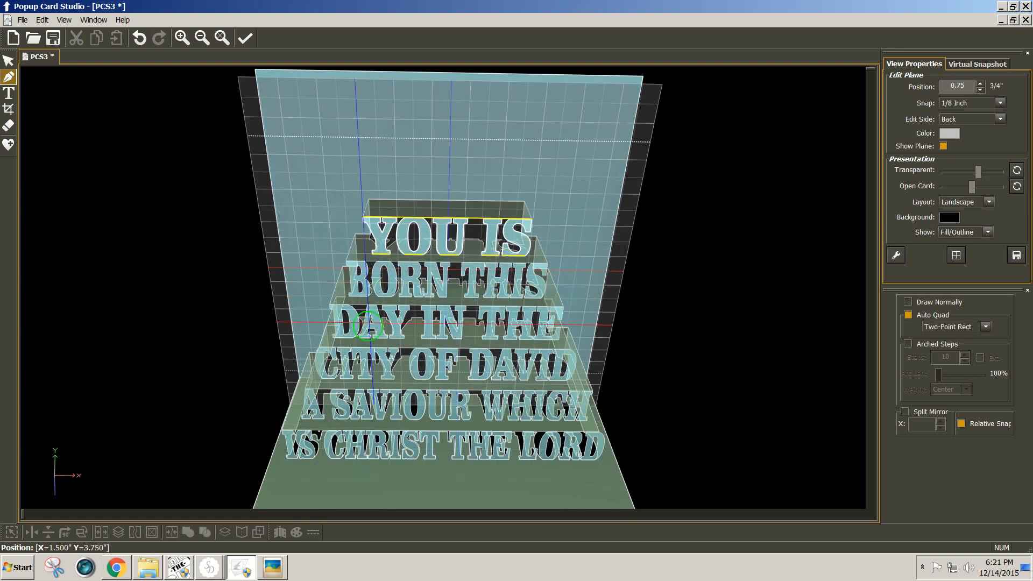
{"action": "left_click", "coordinate": [201, 38]}
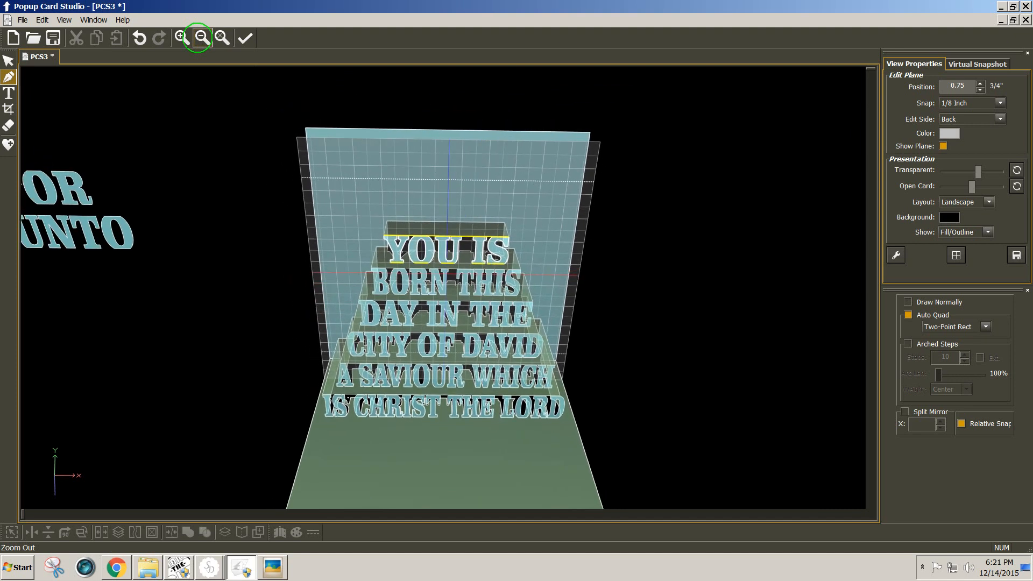
{"action": "left_click", "coordinate": [7, 61]}
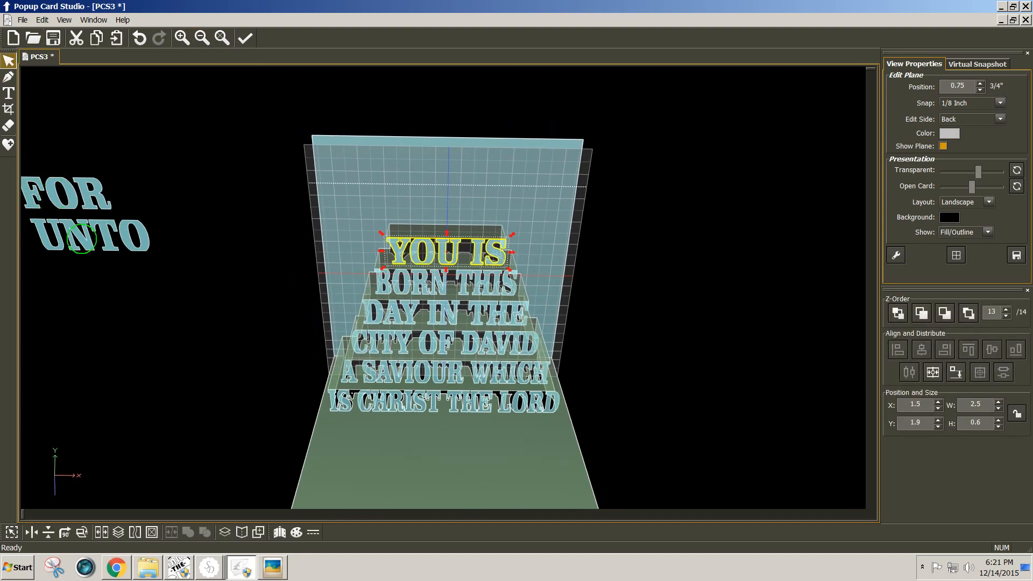
{"action": "left_click", "coordinate": [82, 238]}
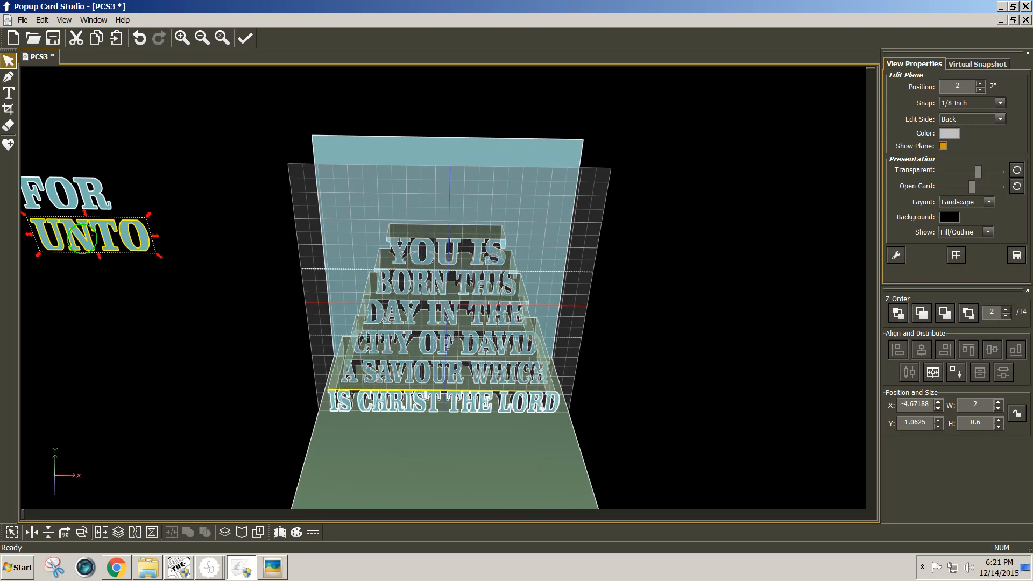
{"action": "left_click_drag", "start_coordinate": [82, 238], "coordinate": [322, 230]}
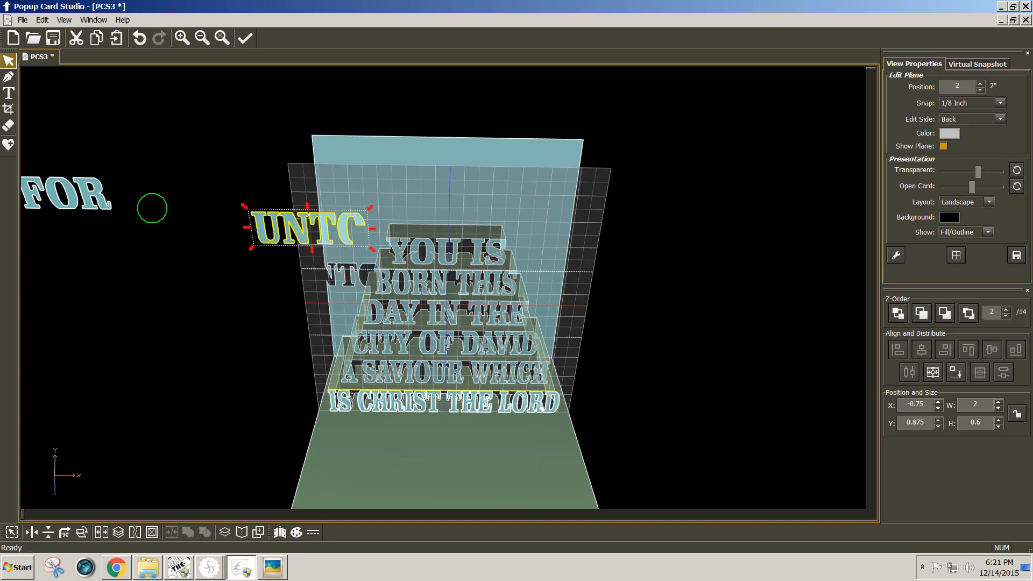
- Move the "FOR" text over the card's edge just above "UNTO", and cut "UNTO" from the card
{"action": "left_click", "coordinate": [120, 212]}
{"action": "left_click", "coordinate": [95, 203]}
{"action": "left_click_drag", "start_coordinate": [95, 204], "coordinate": [354, 204]}
{"action": "left_click", "coordinate": [322, 226]}
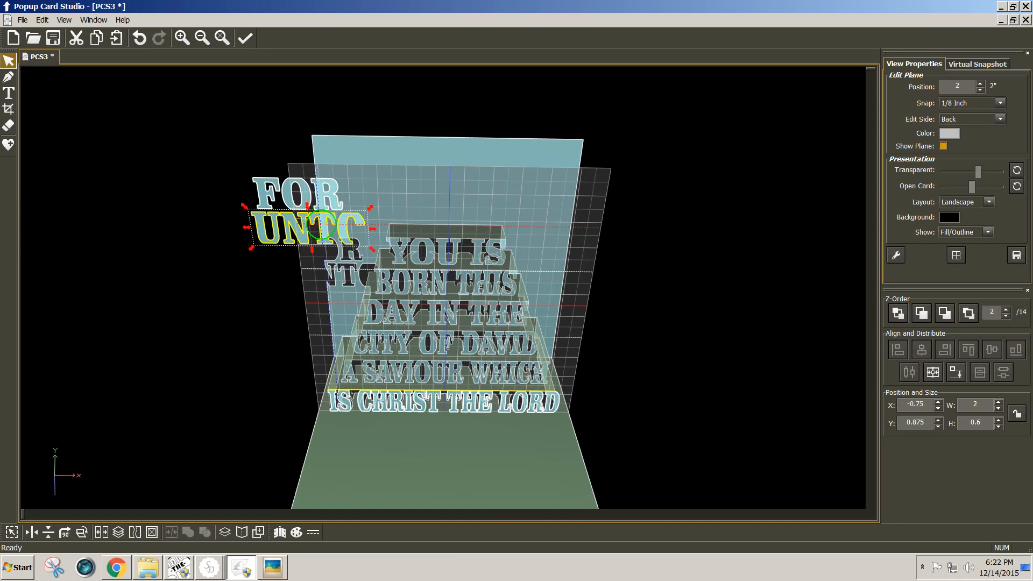
{"action": "key", "text": "Delete"}
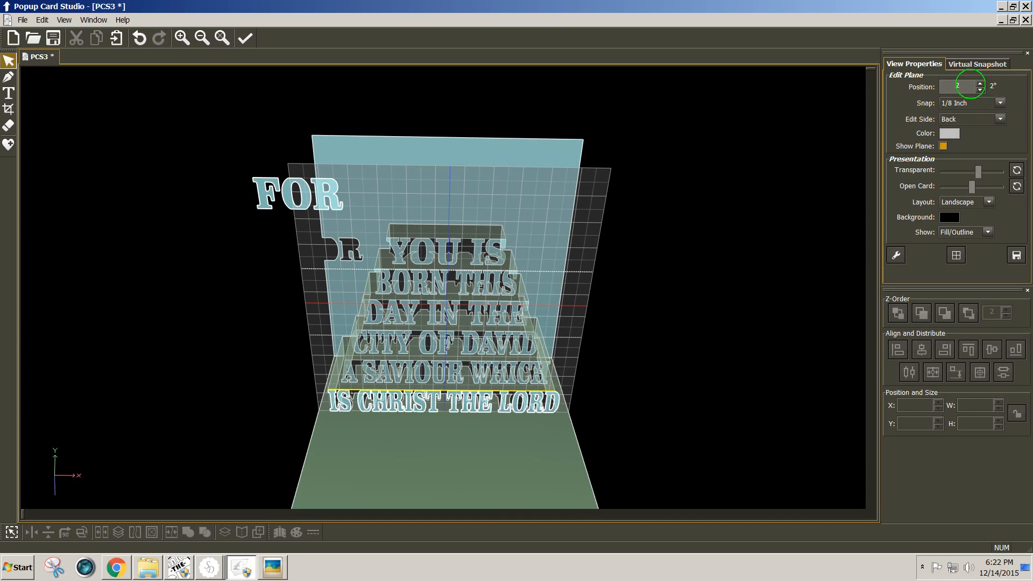
{"action": "left_click_drag", "start_coordinate": [968, 86], "coordinate": [930, 83]}
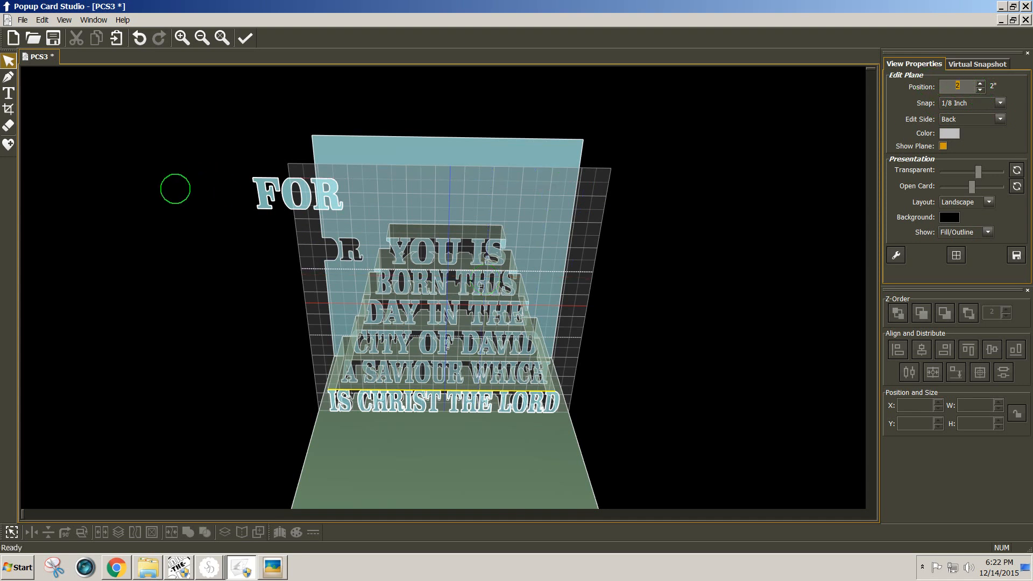
{"action": "type", "text": "ddddddddd"}
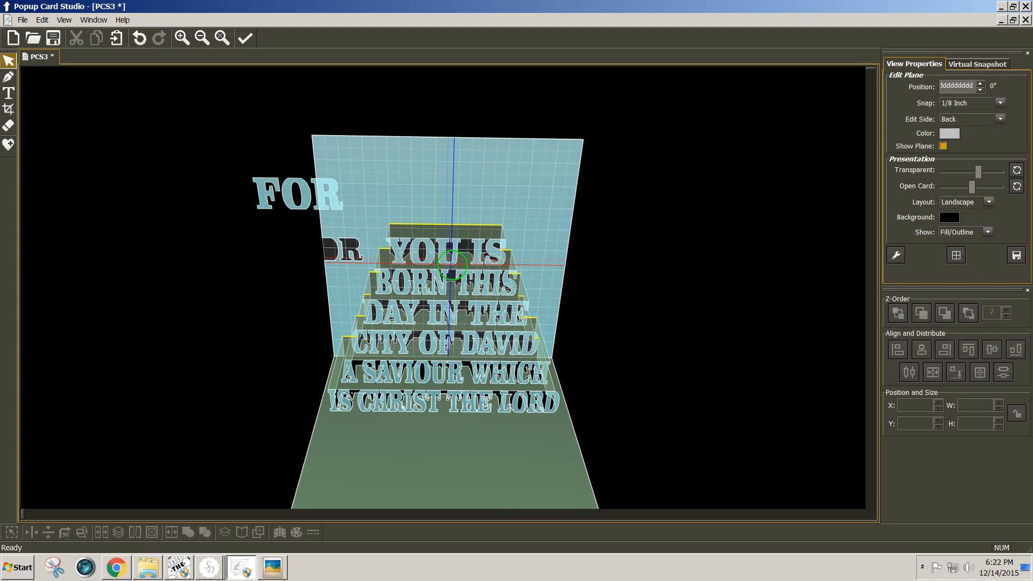
{"action": "left_click", "coordinate": [198, 133]}
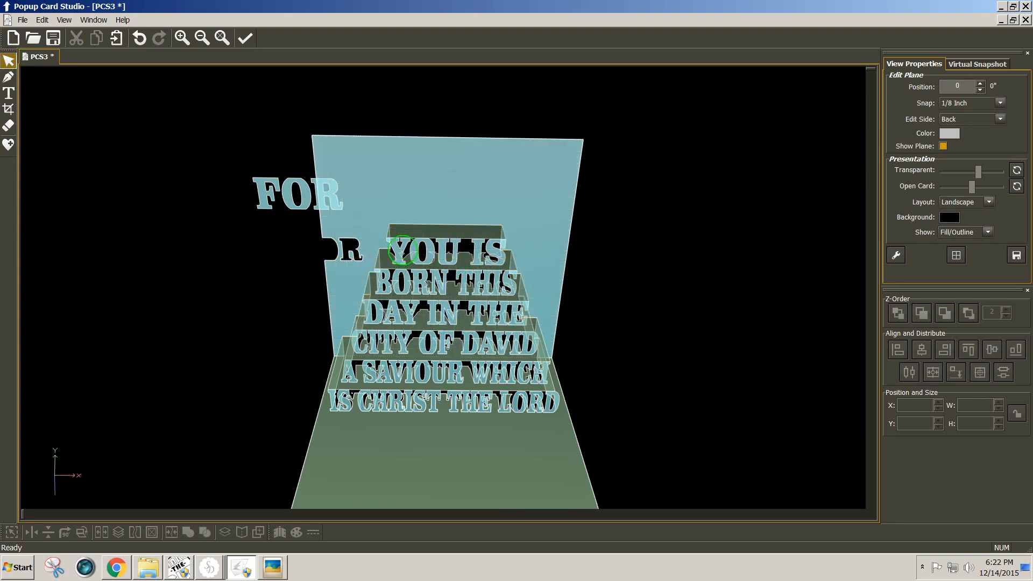
{"action": "left_click", "coordinate": [402, 251]}
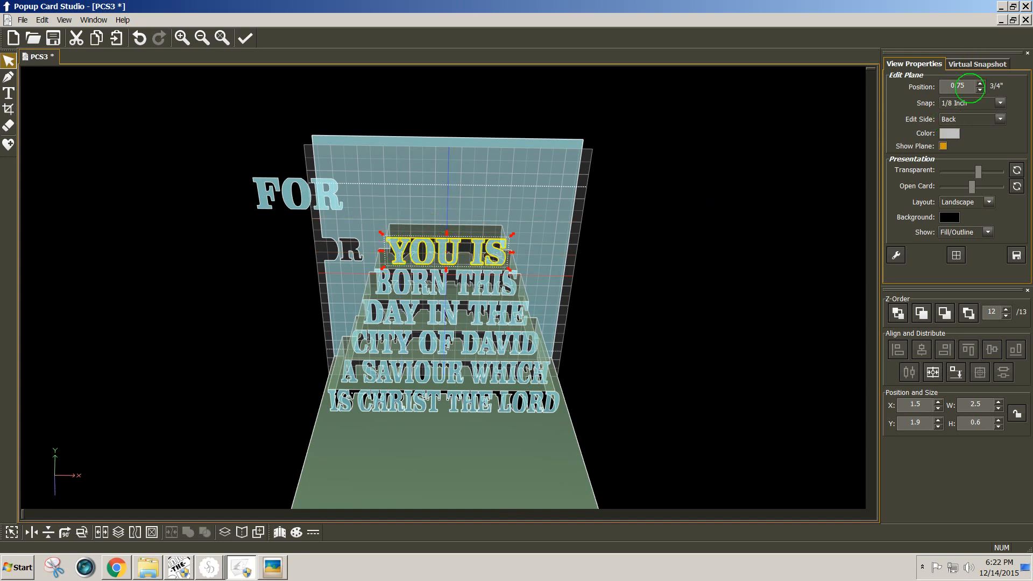
- Paste "UNTO" on the Back edit plane at position 0.5, center it horizontally on the card and drop it onto the panel below
{"action": "double_click", "coordinate": [969, 86]}
{"action": "type", "text": ".5"}
{"action": "key", "text": "Return"}
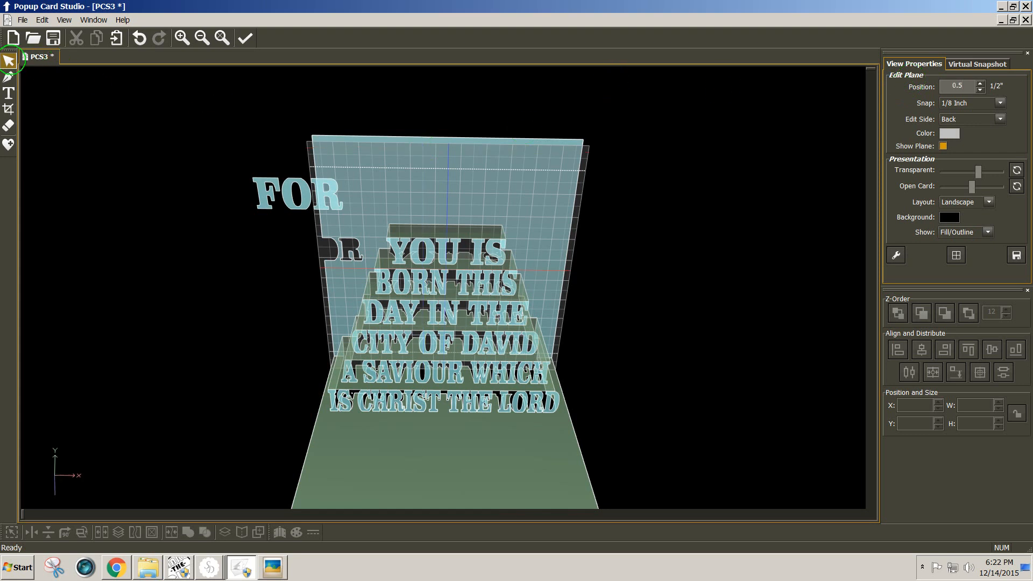
{"action": "key", "text": "ctrl+v"}
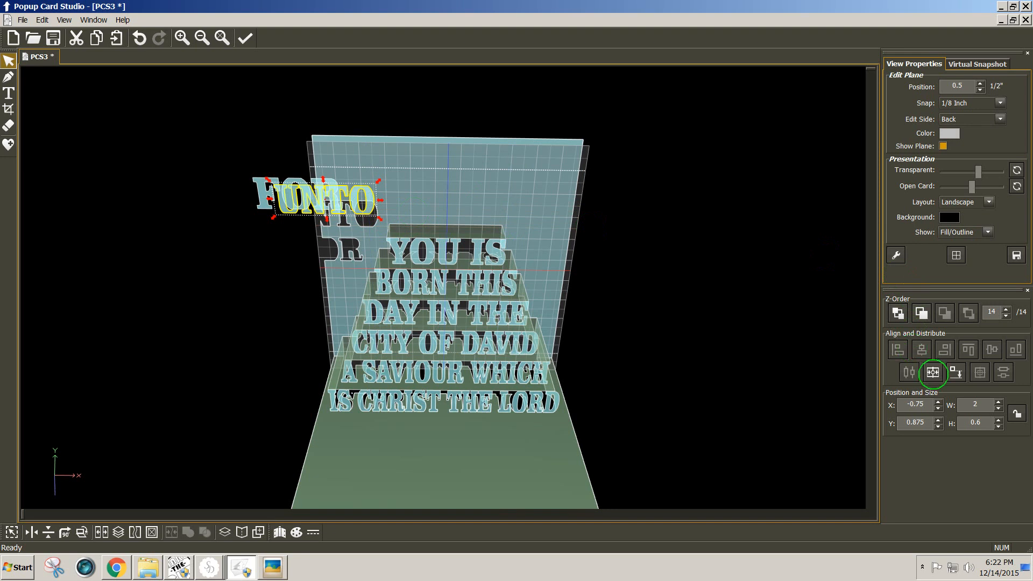
{"action": "left_click", "coordinate": [956, 372]}
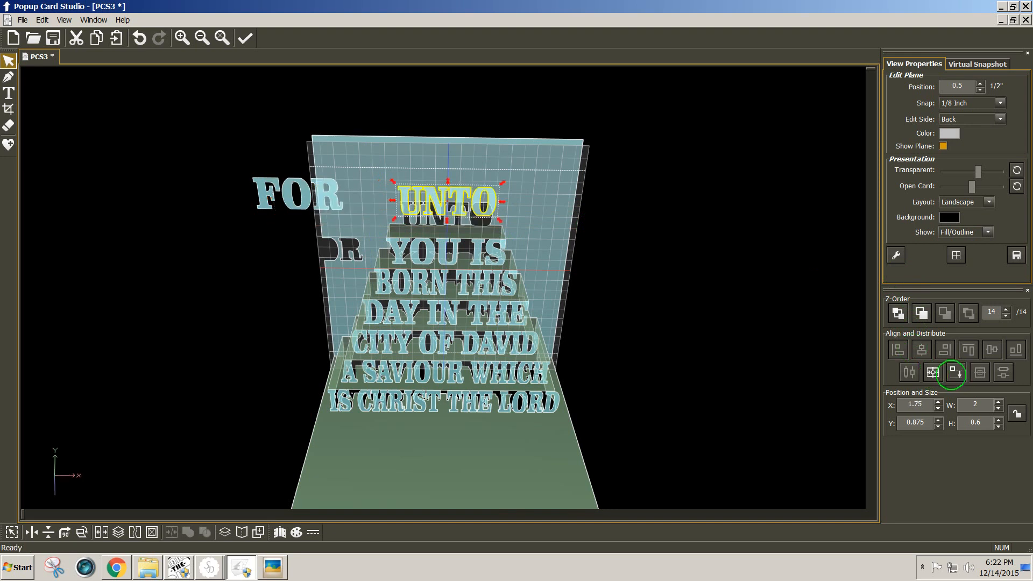
{"action": "left_click", "coordinate": [960, 372]}
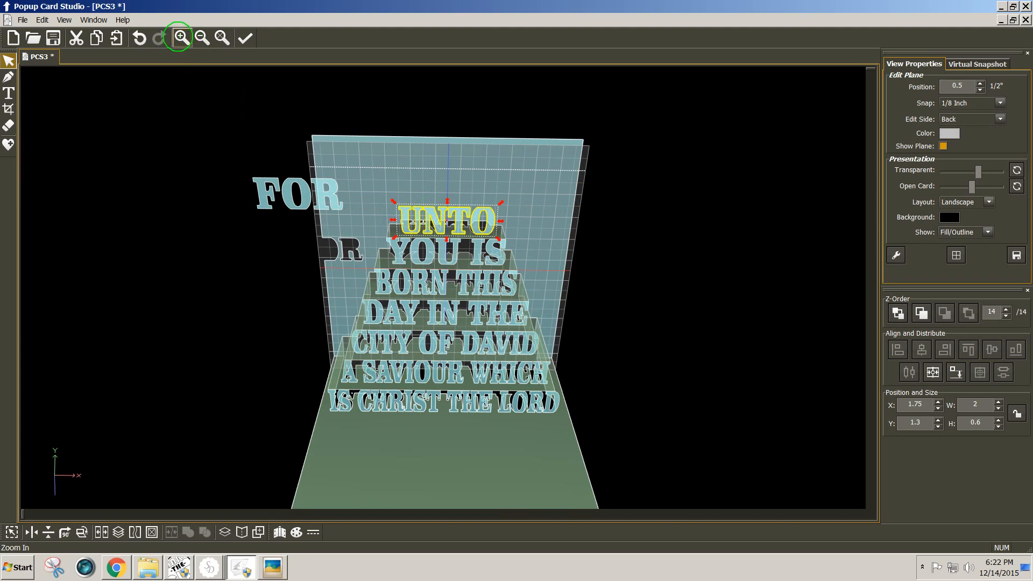
- With the edit plane on Bottom at 4.2, draw a Two-Point Rect about 1.88 by 0.5 inches from the top of "UNTO" to the back wall
{"action": "left_click", "coordinate": [181, 38]}
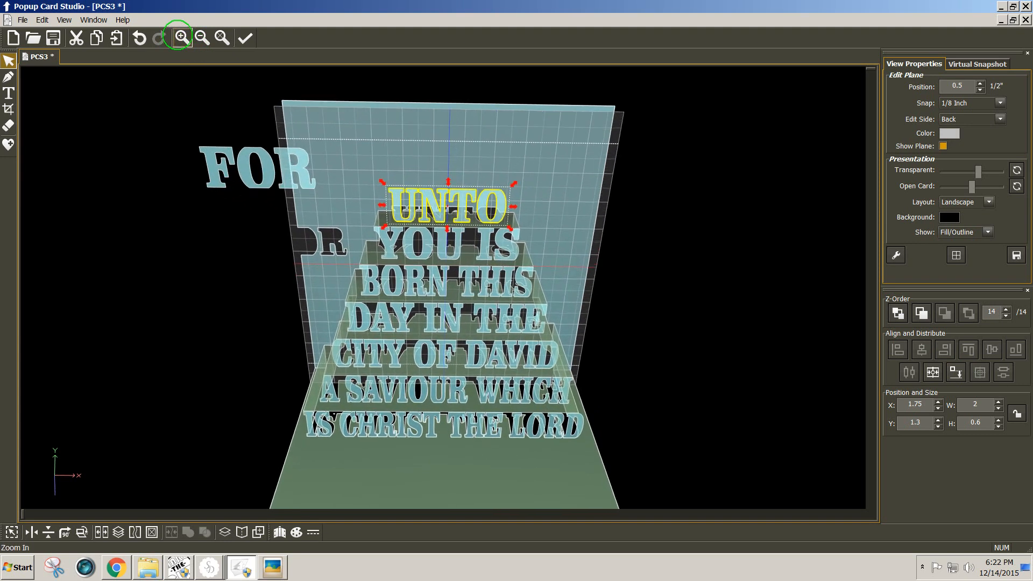
{"action": "left_click", "coordinate": [182, 37]}
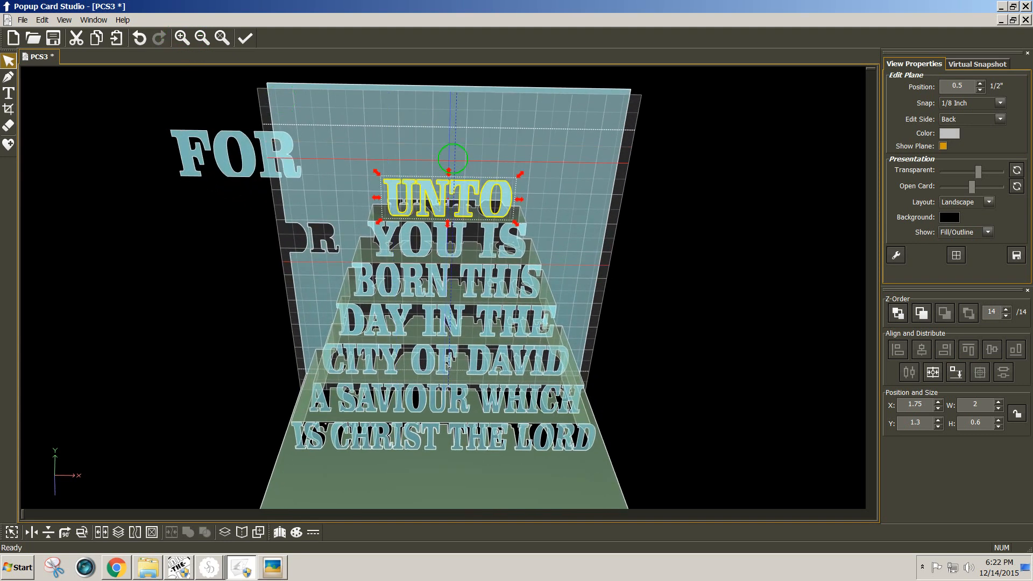
{"action": "left_click", "coordinate": [452, 168]}
{"action": "middle_click_drag", "start_coordinate": [452, 154], "coordinate": [452, 191]}
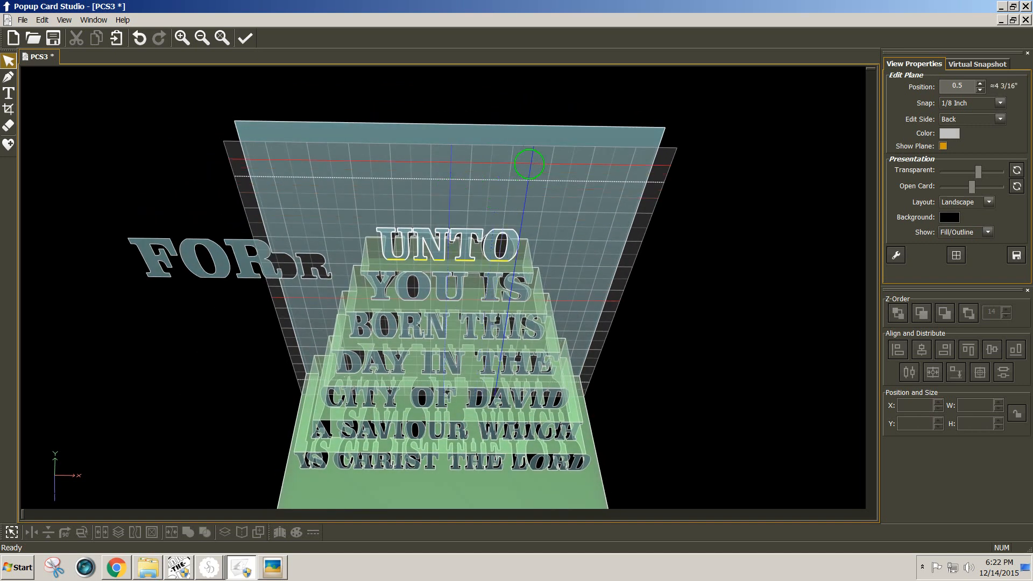
{"action": "key", "text": "Tab"}
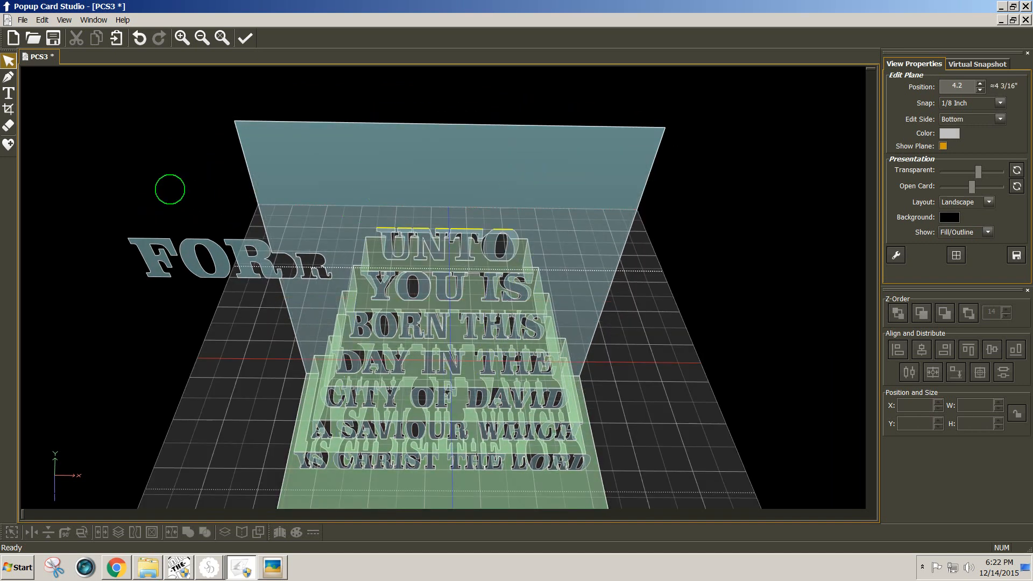
{"action": "left_click", "coordinate": [9, 78]}
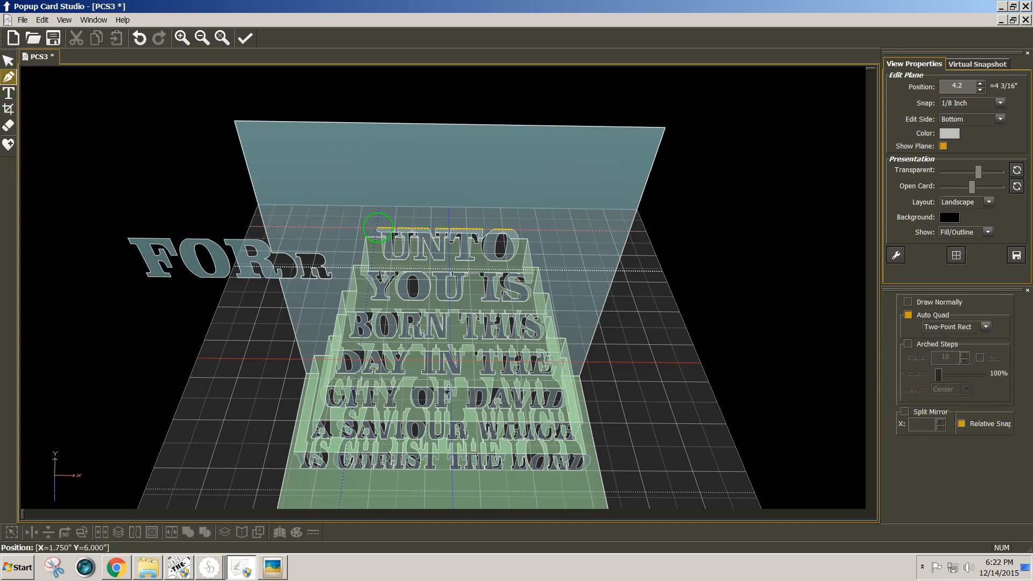
{"action": "left_click", "coordinate": [377, 228]}
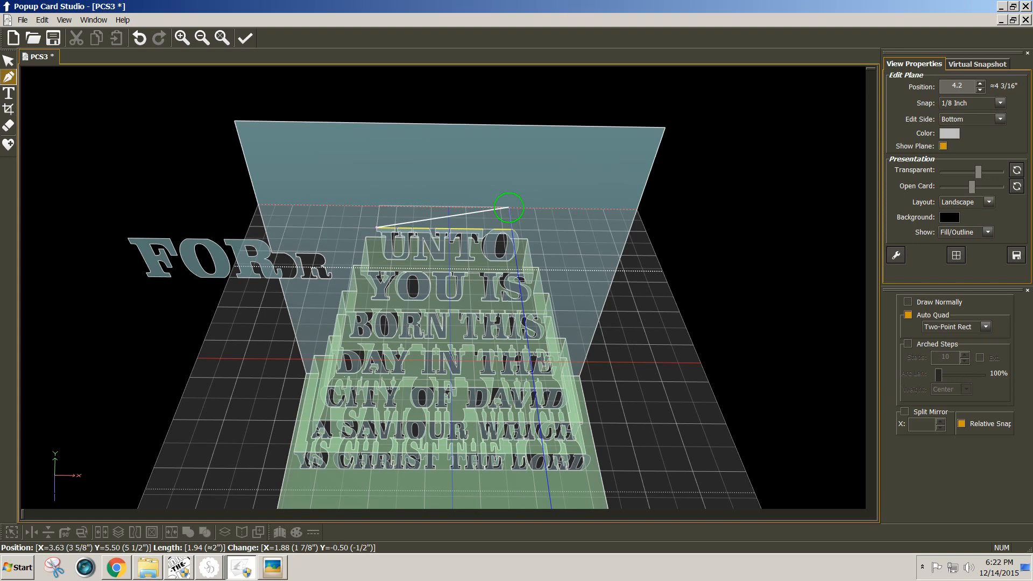
{"action": "left_click", "coordinate": [510, 208]}
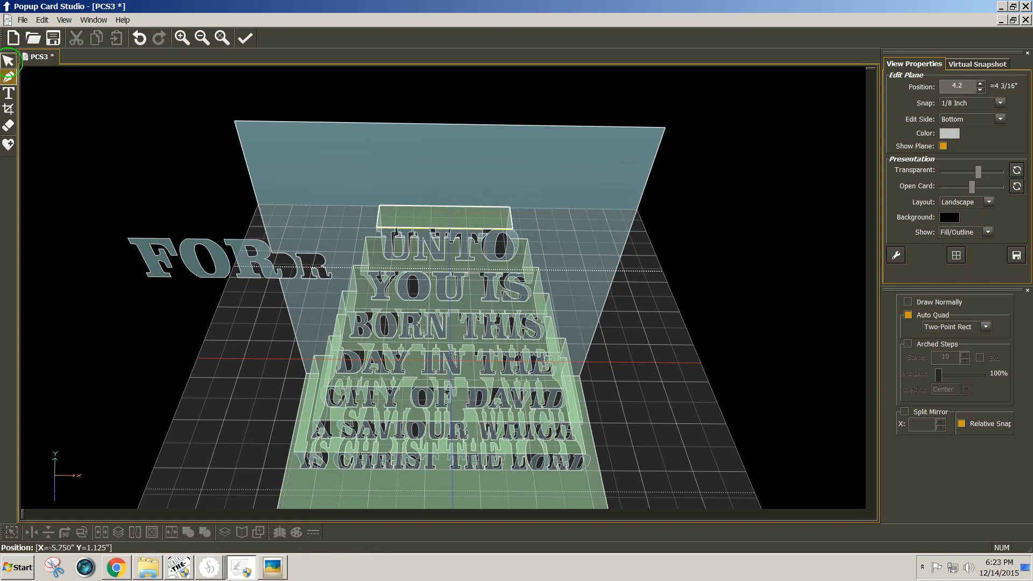
{"action": "left_click", "coordinate": [8, 60]}
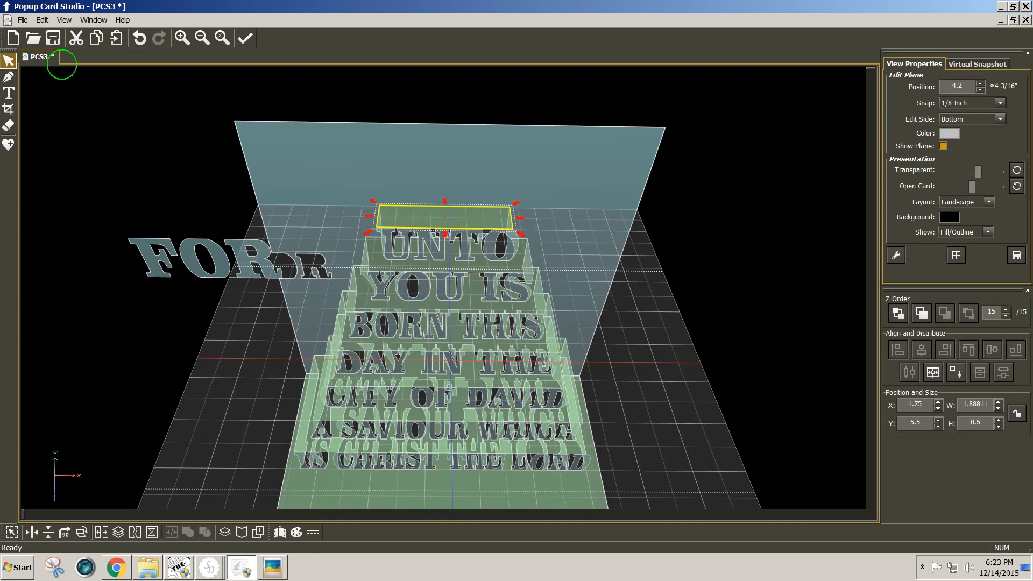
- Move the "FOR" text from beside the card to above "UNTO", and cut it from the card
{"action": "key", "text": "Tab"}
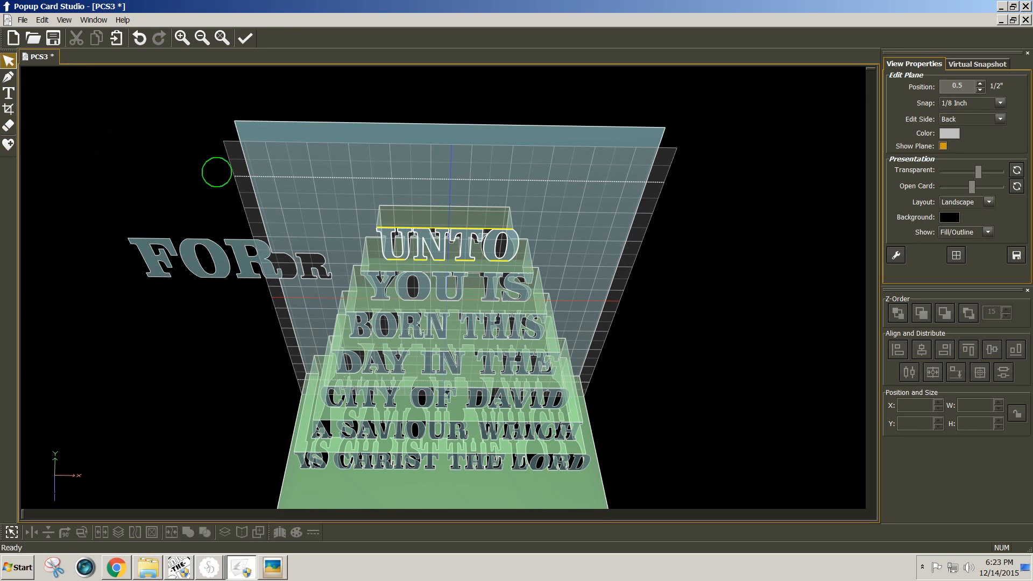
{"action": "key", "text": "Tab"}
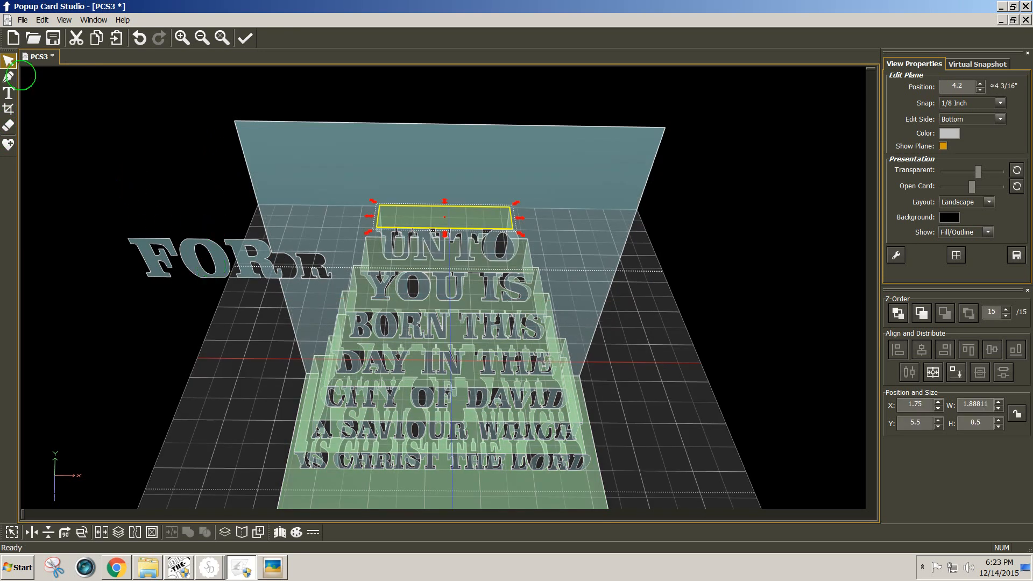
{"action": "left_click", "coordinate": [200, 189]}
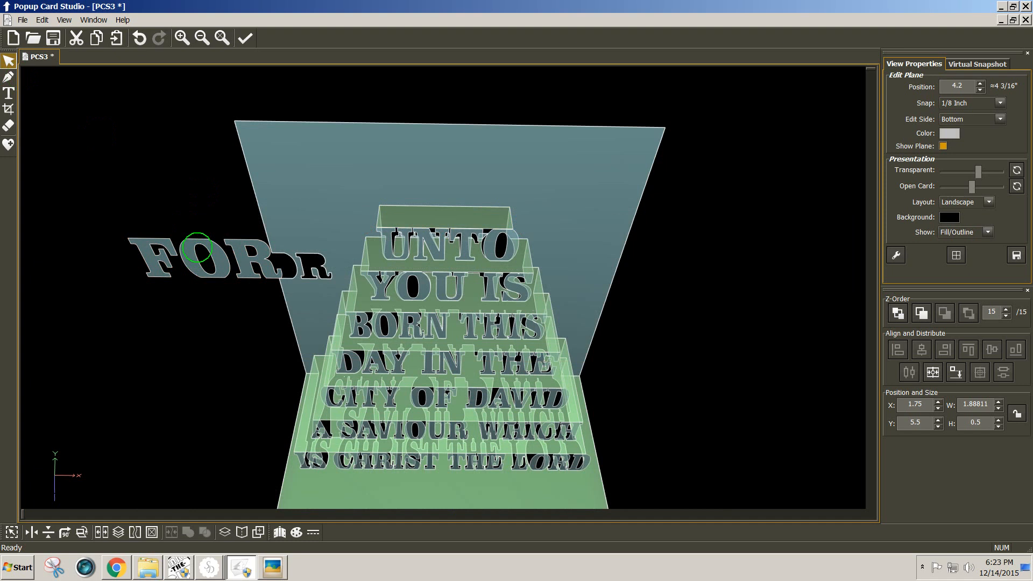
{"action": "left_click", "coordinate": [191, 256]}
{"action": "left_click_drag", "start_coordinate": [191, 256], "coordinate": [414, 199]}
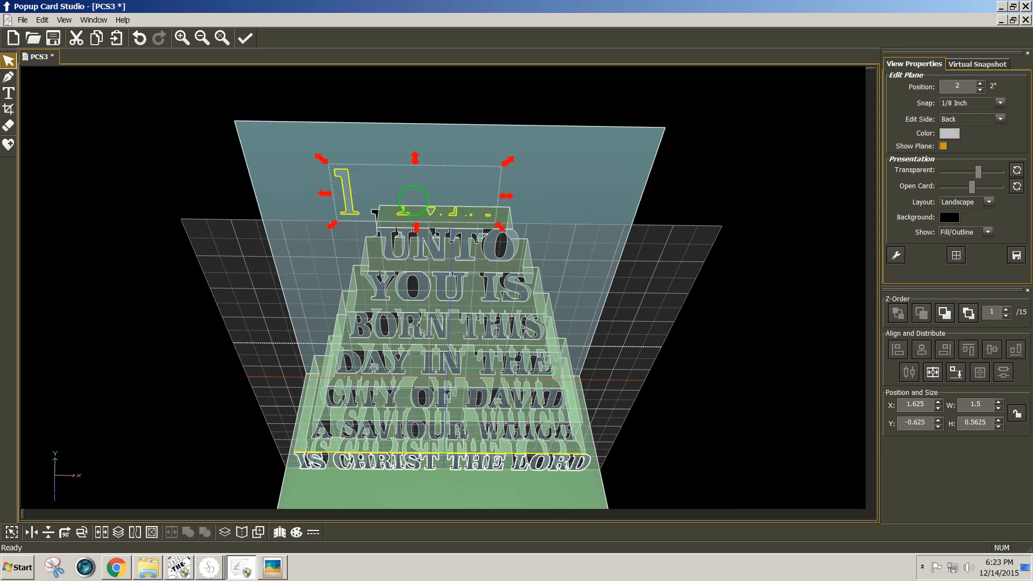
{"action": "key", "text": "Delete"}
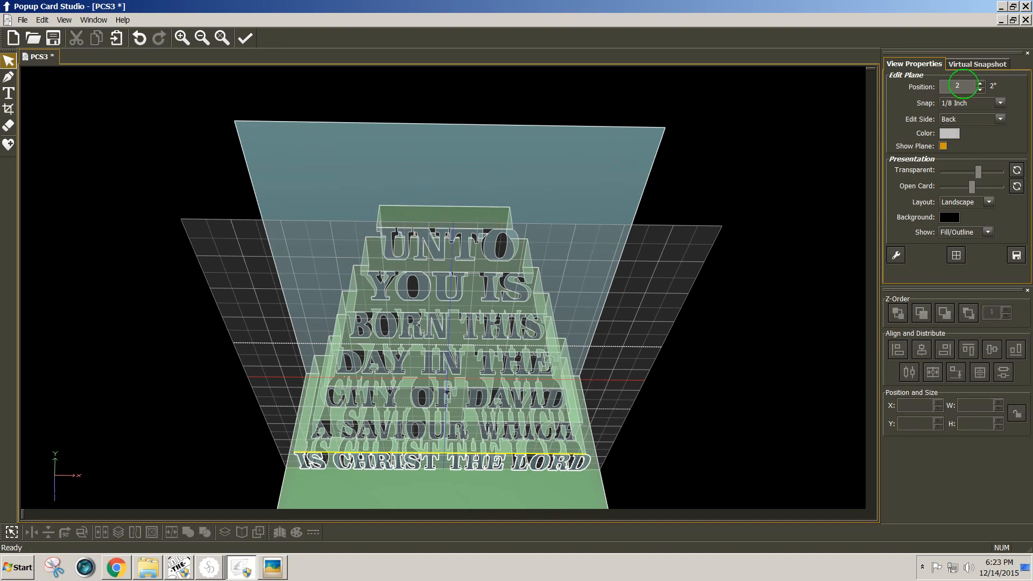
- Paste "FOR" on the Back edit plane at position 0.5, center it horizontally on the card and drop it onto the panel above "UNTO"
{"action": "double_click", "coordinate": [959, 86]}
{"action": "type", "text": ".5"}
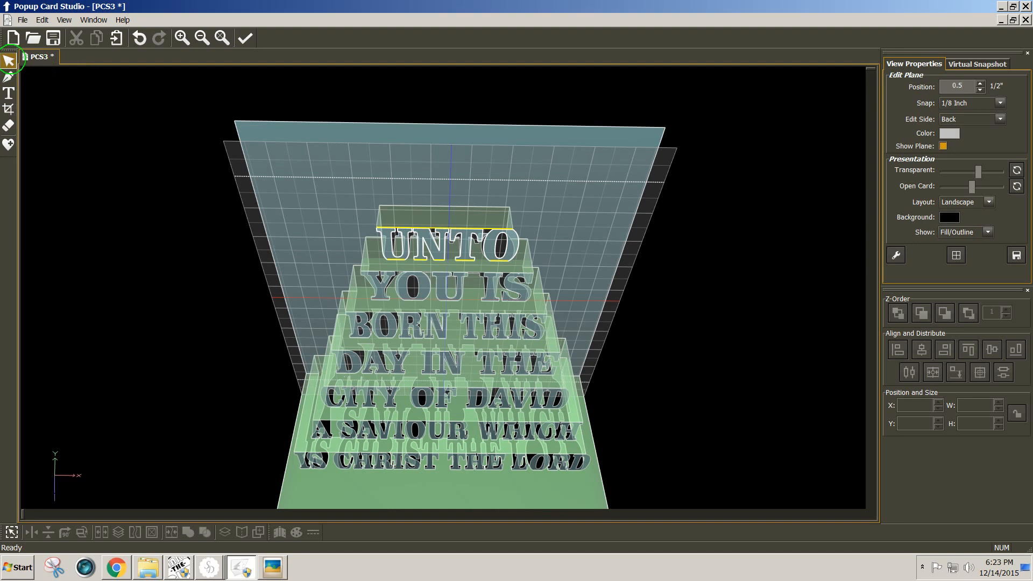
{"action": "left_click", "coordinate": [11, 60]}
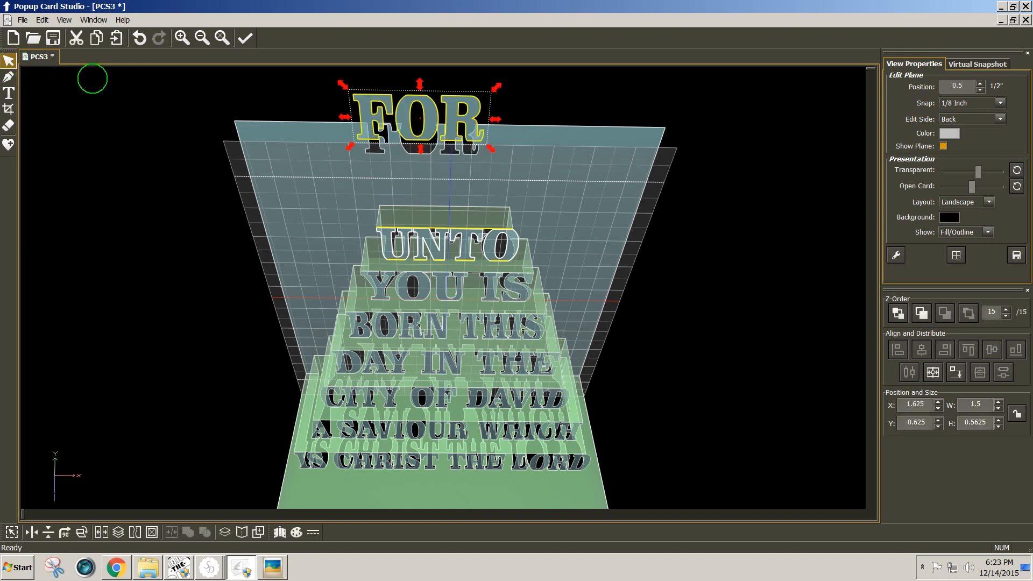
{"action": "left_click_drag", "start_coordinate": [432, 127], "coordinate": [466, 148]}
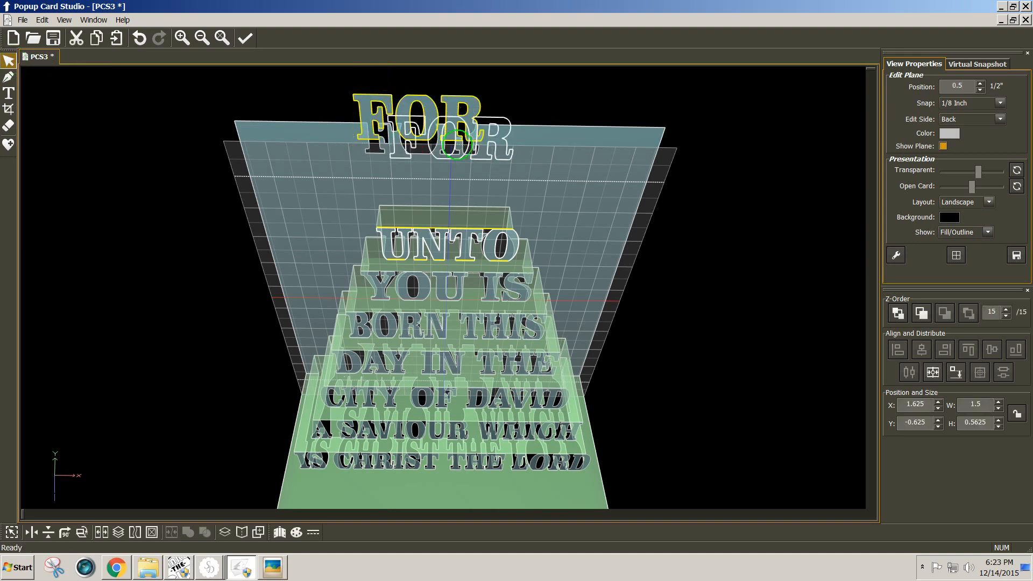
{"action": "left_click", "coordinate": [933, 373]}
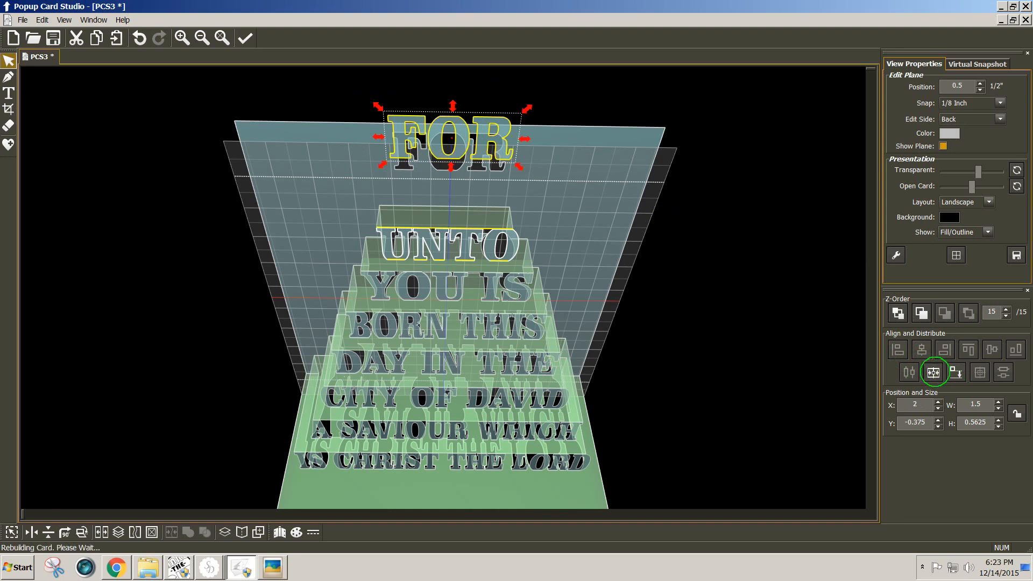
{"action": "left_click", "coordinate": [957, 372]}
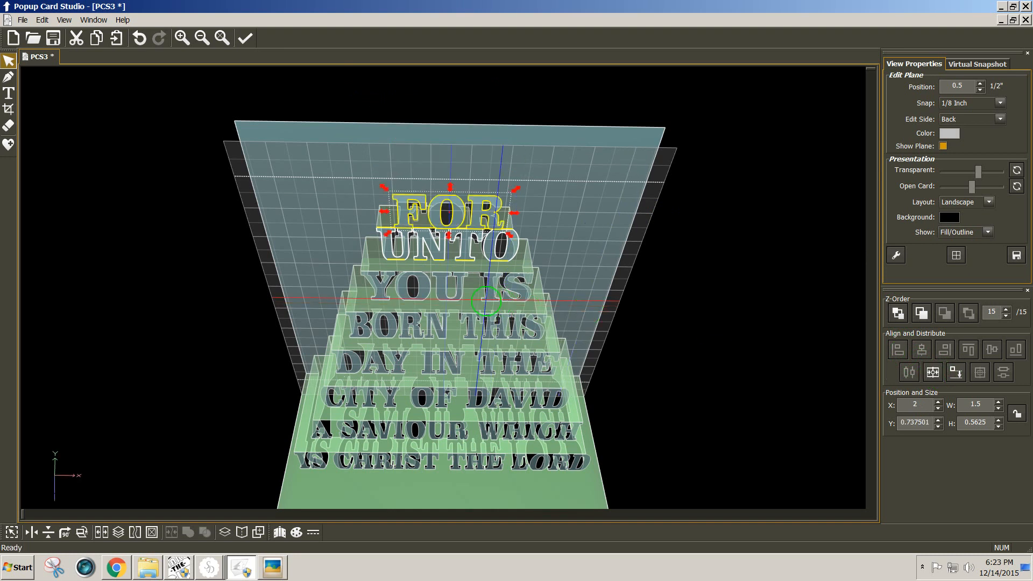
- With the edit plane on Bottom at 4.7625, draw a Two-Point Rect about 1.34 by 0.5 inches from the top of "FOR" to the back wall
{"action": "middle_click_drag", "start_coordinate": [487, 302], "coordinate": [421, 265]}
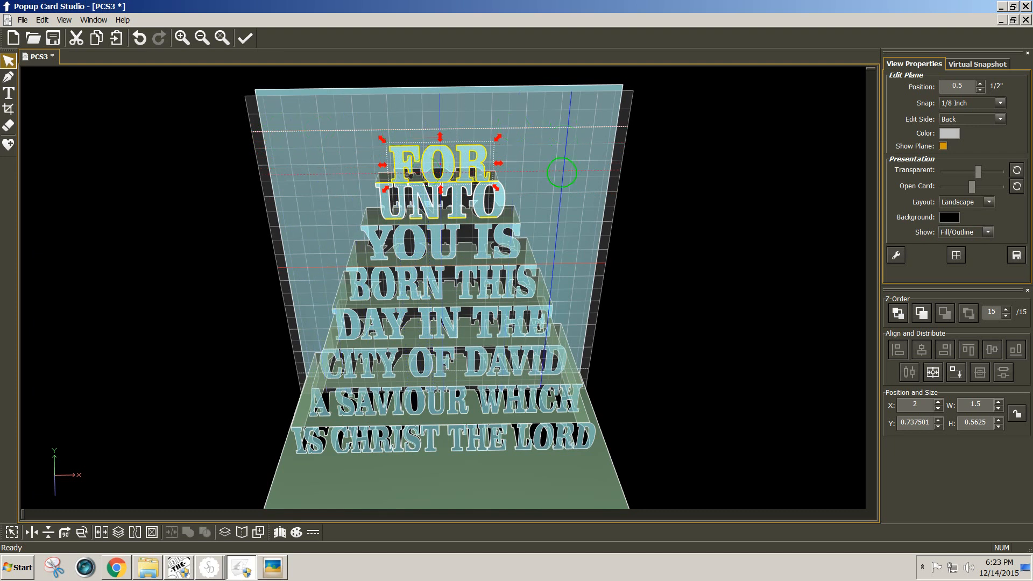
{"action": "middle_click_drag", "start_coordinate": [565, 170], "coordinate": [583, 156]}
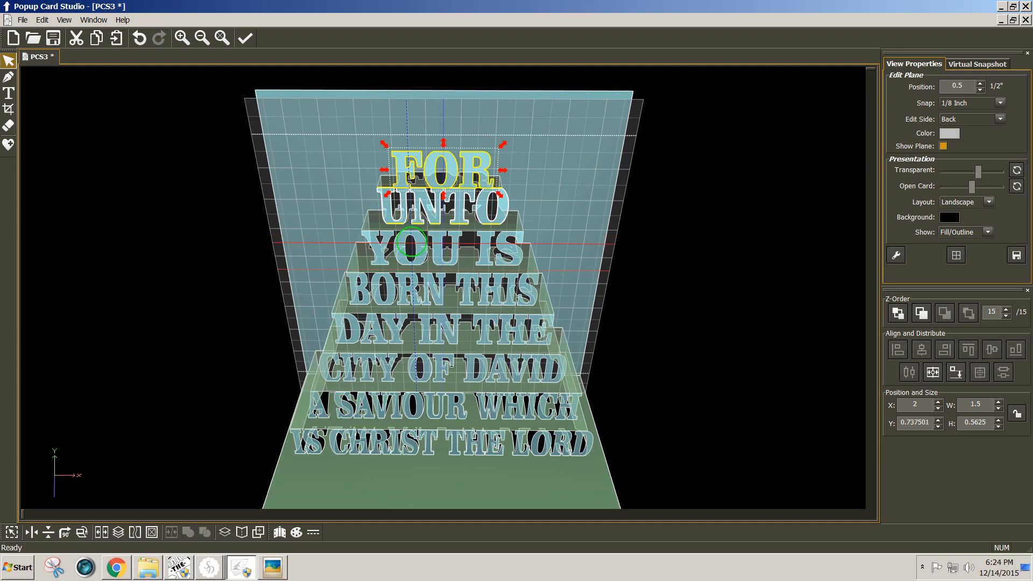
{"action": "left_click", "coordinate": [411, 243]}
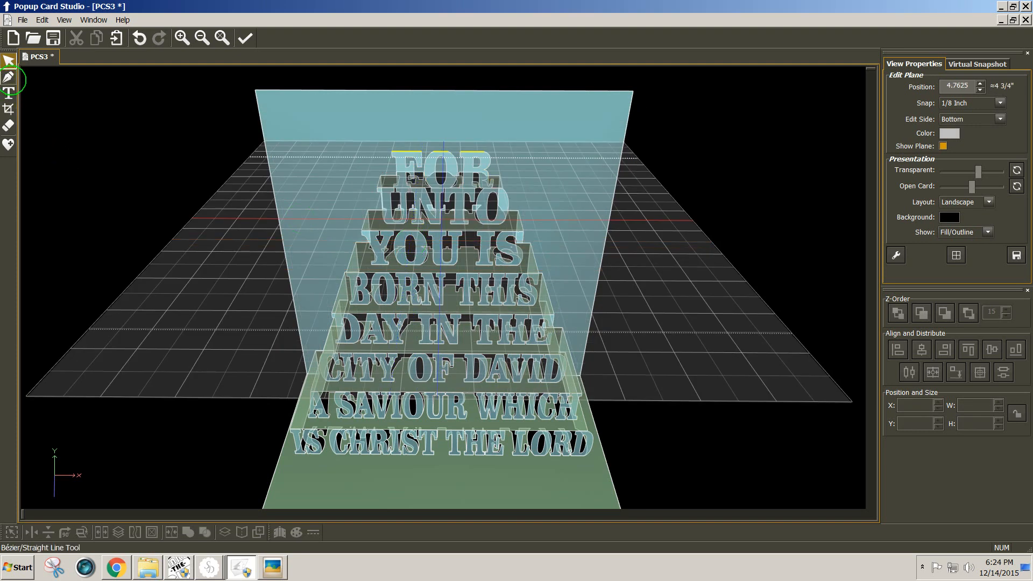
{"action": "left_click", "coordinate": [8, 77]}
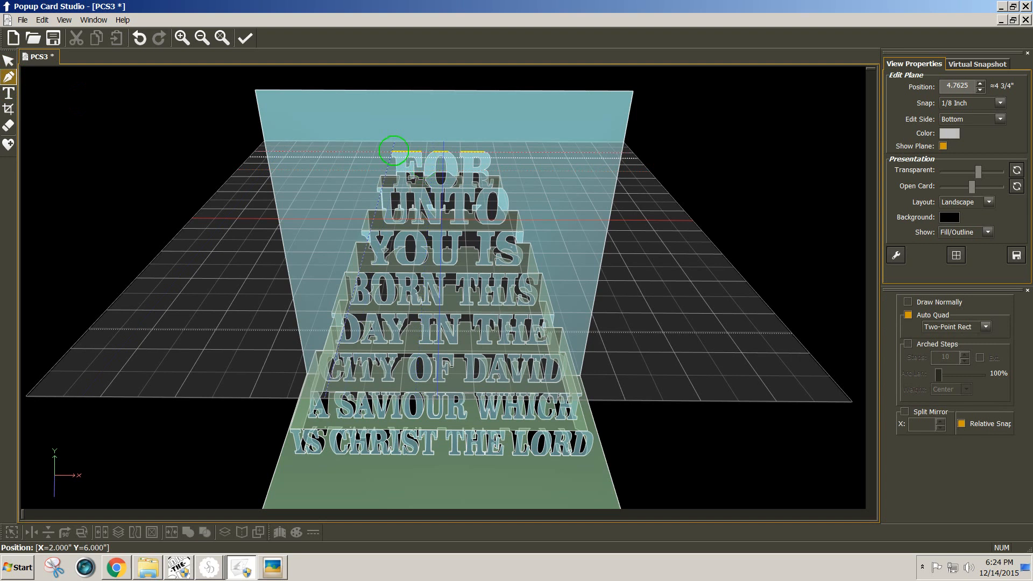
{"action": "left_click", "coordinate": [393, 151]}
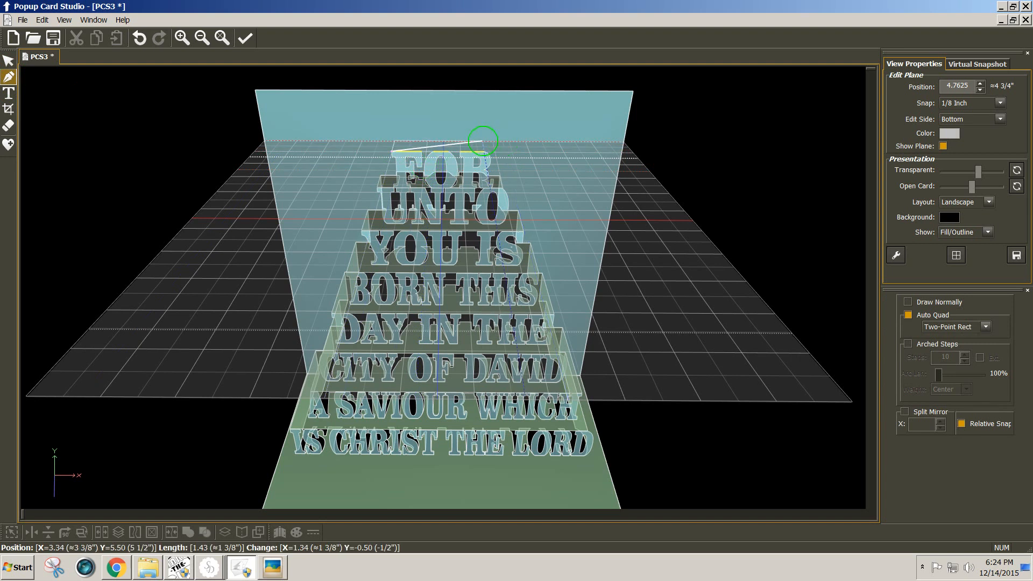
{"action": "left_click", "coordinate": [483, 141]}
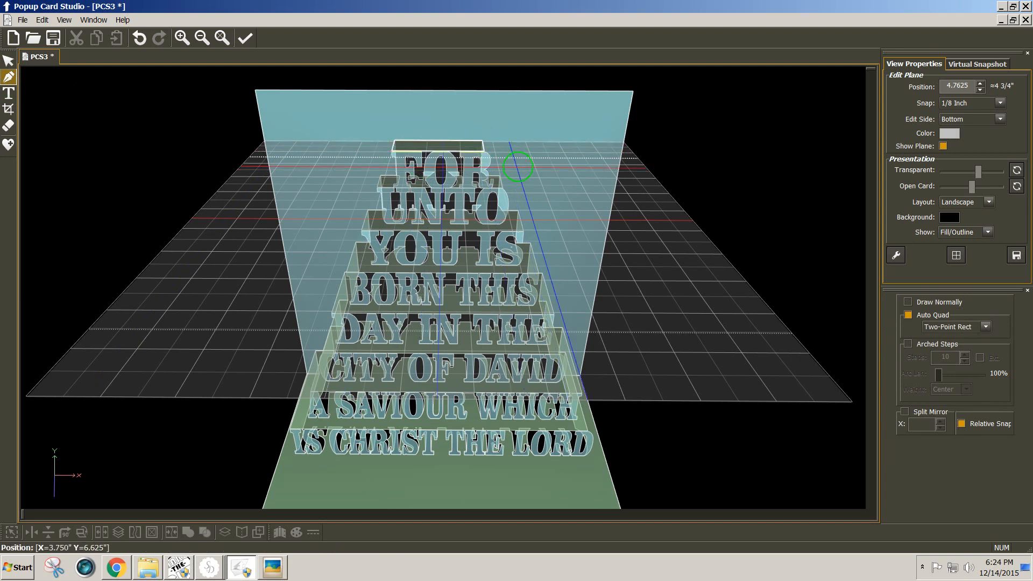
- View the completed verse tree from the front and open the print preview of the card
{"action": "middle_click_drag", "start_coordinate": [521, 162], "coordinate": [381, 172]}
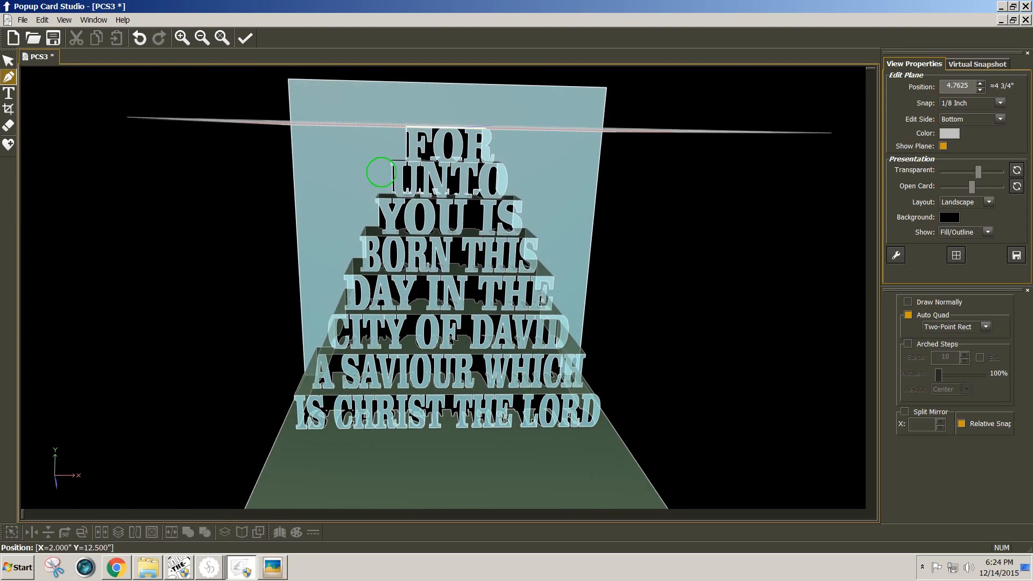
{"action": "left_click", "coordinate": [23, 20]}
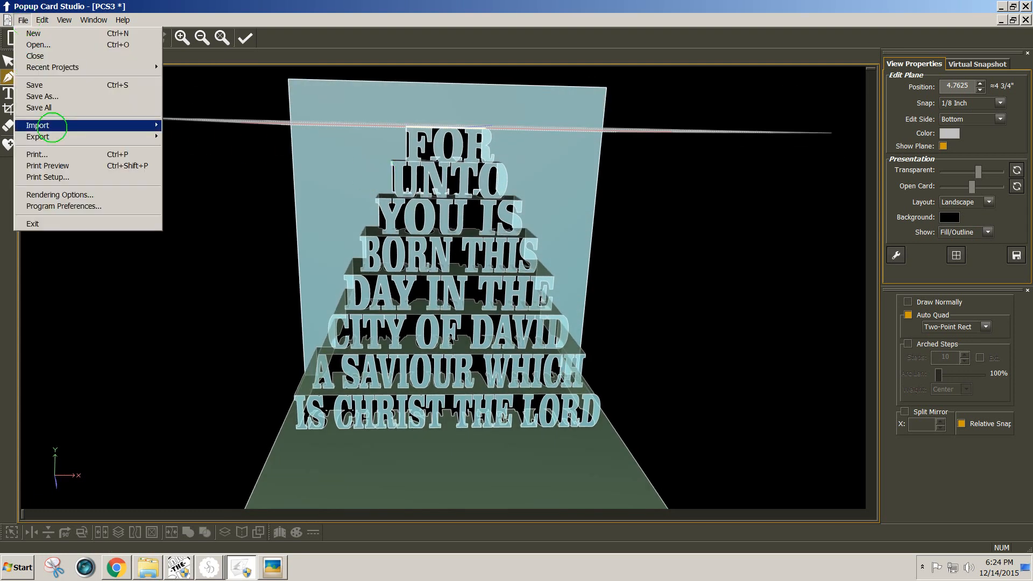
{"action": "left_click", "coordinate": [49, 167]}
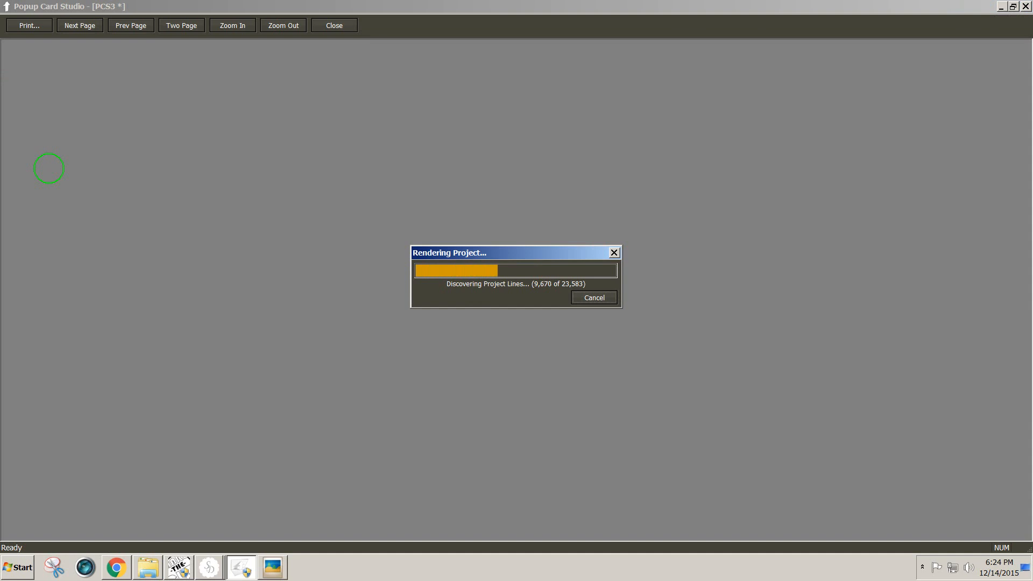
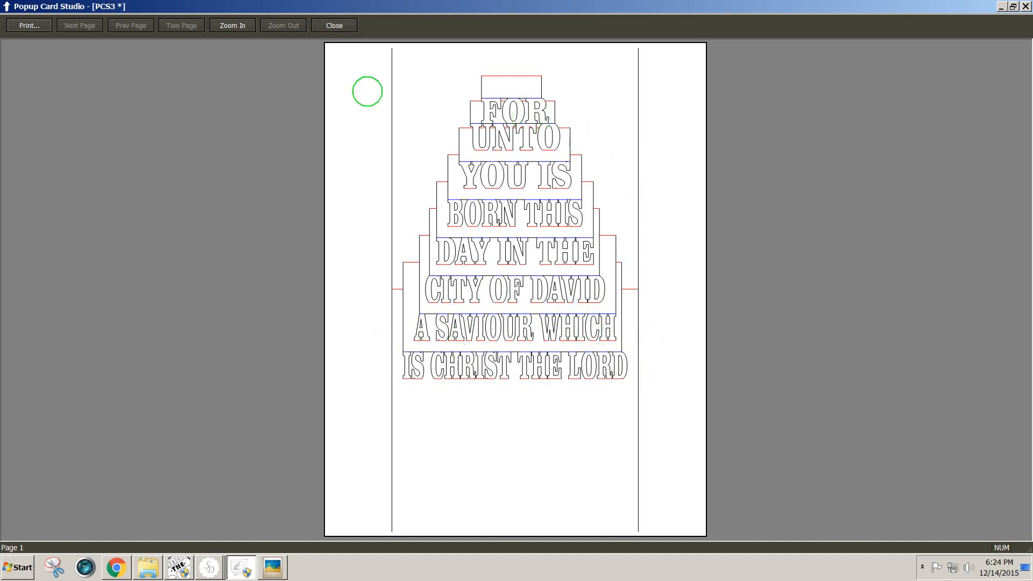
- Close the print preview and delete the "FOR" text from the Back edit plane at position 0.5
{"action": "left_click", "coordinate": [334, 25]}
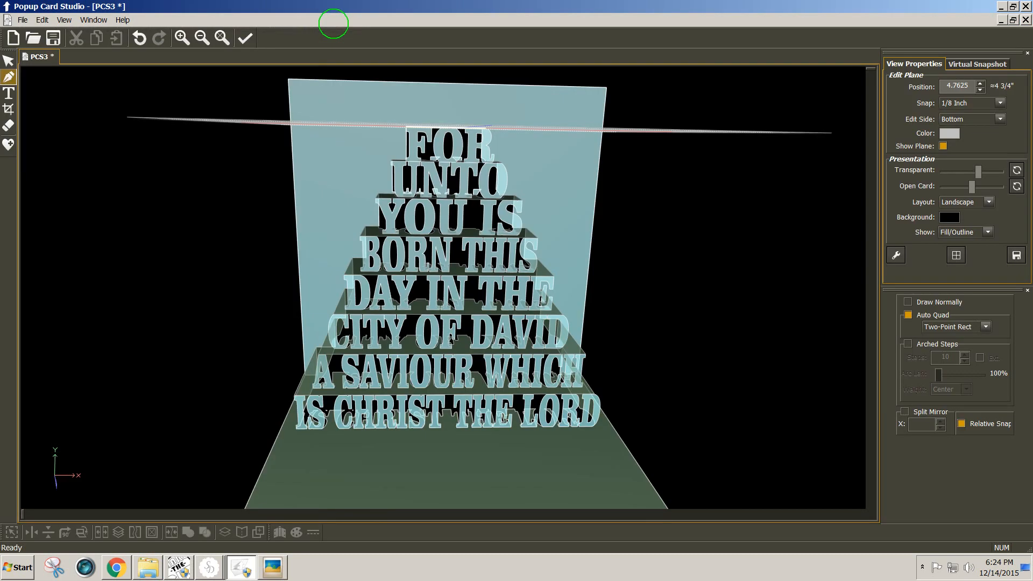
{"action": "mouse_move", "coordinate": [576, 131]}
{"action": "middle_mouse_down"}
{"action": "mouse_move", "coordinate": [542, 188]}
{"action": "mouse_move", "coordinate": [572, 122]}
{"action": "middle_mouse_up"}
{"action": "middle_click_drag", "start_coordinate": [421, 231], "coordinate": [323, 221]}
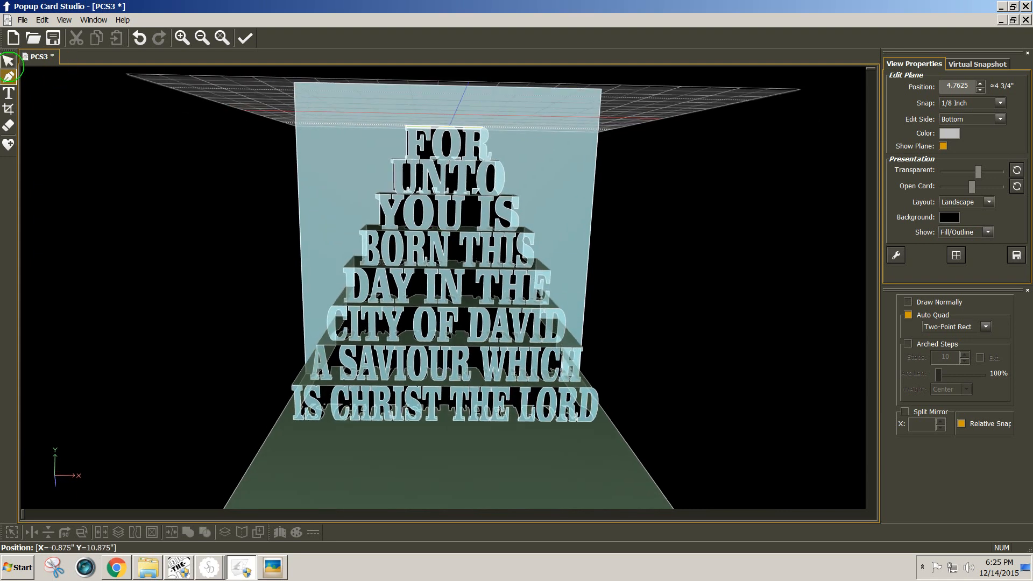
{"action": "left_click", "coordinate": [8, 61]}
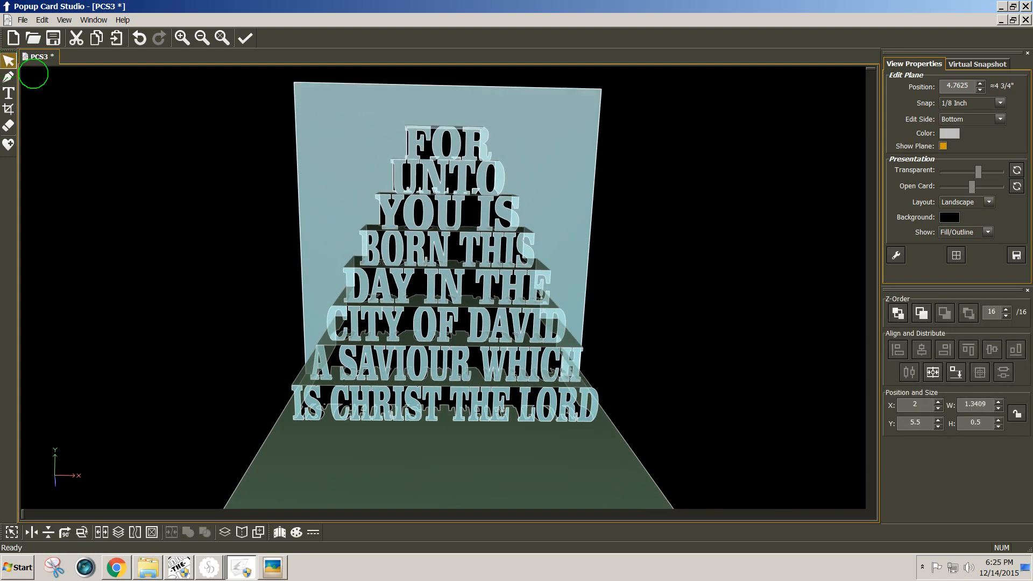
{"action": "left_click", "coordinate": [413, 146]}
{"action": "left_click", "coordinate": [413, 146]}
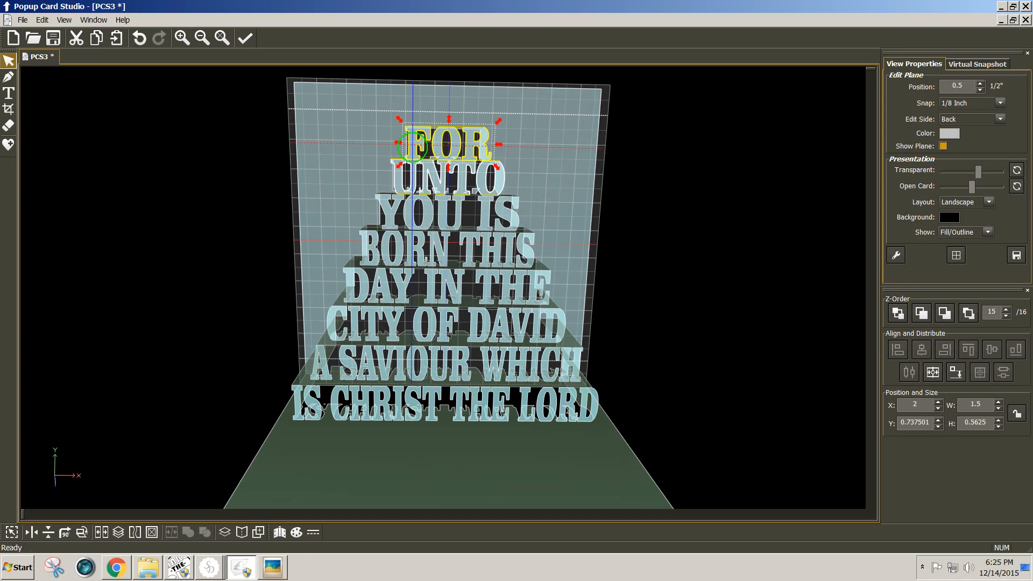
{"action": "key", "text": "Delete"}
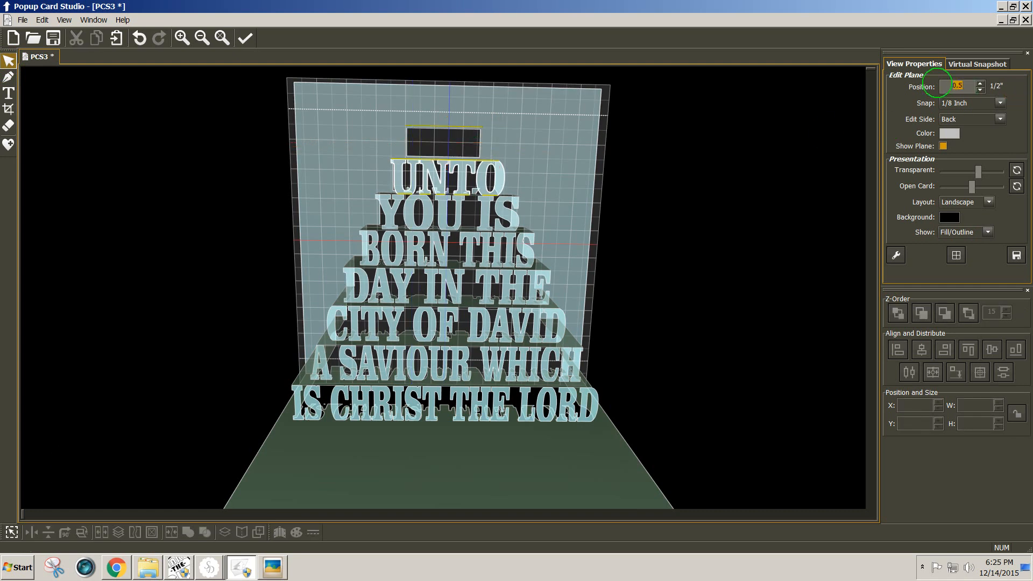
- Paste "FOR" on the Back edit plane at position 0.25 and drop it onto the panel above "UNTO"
{"action": "double_click", "coordinate": [973, 85]}
{"action": "key", "text": "BackSpace"}
{"action": "type", "text": ".25"}
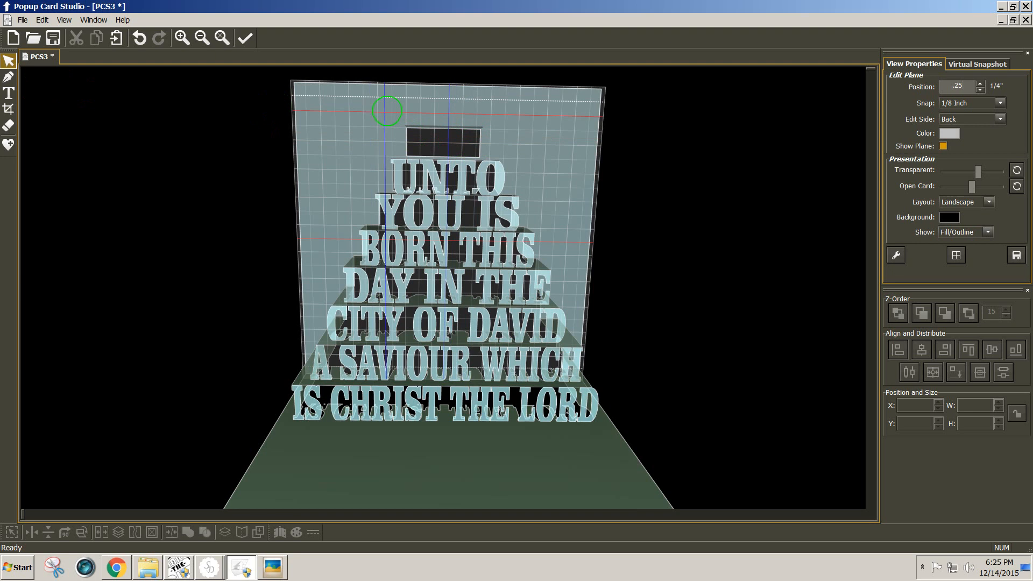
{"action": "left_click", "coordinate": [9, 61]}
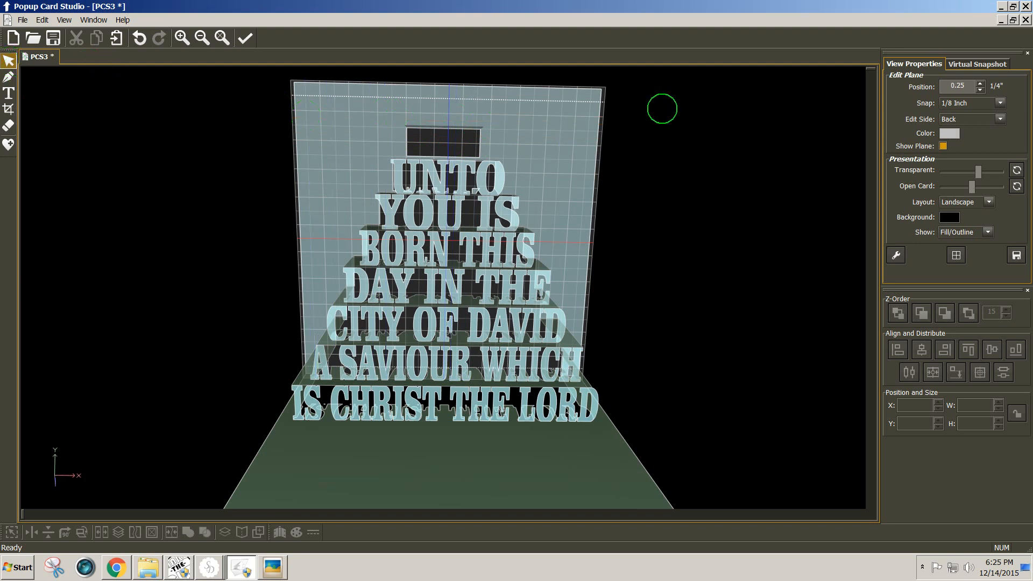
{"action": "key", "text": "ctrl+v"}
{"action": "middle_click_drag", "start_coordinate": [525, 159], "coordinate": [427, 264]}
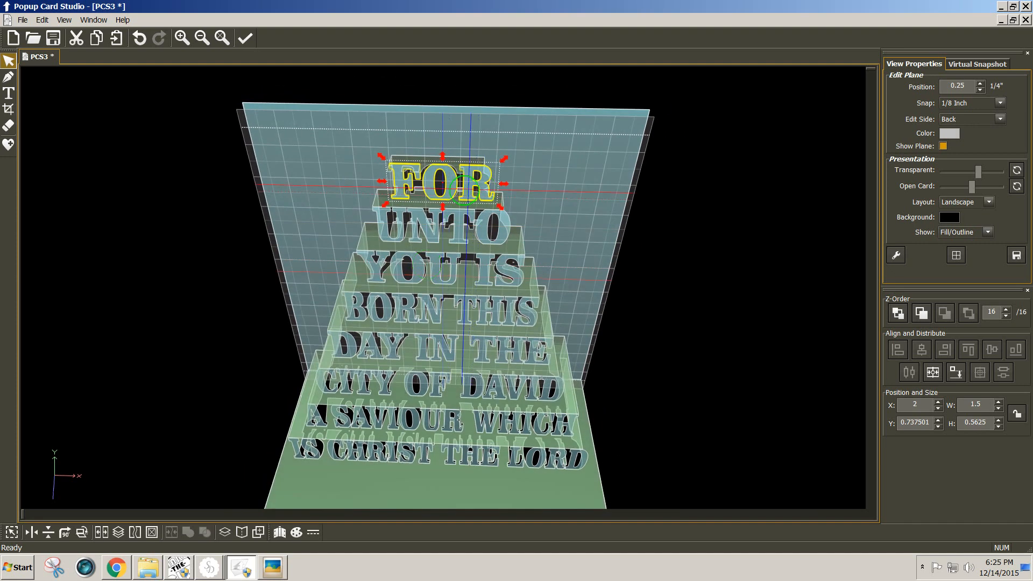
{"action": "left_click_drag", "start_coordinate": [449, 184], "coordinate": [448, 168]}
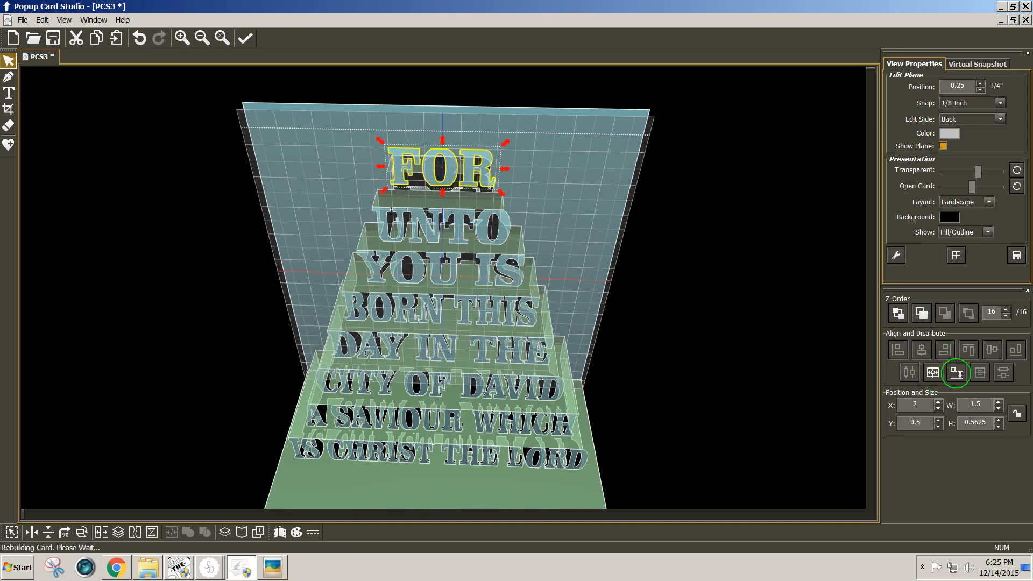
{"action": "left_click", "coordinate": [956, 373]}
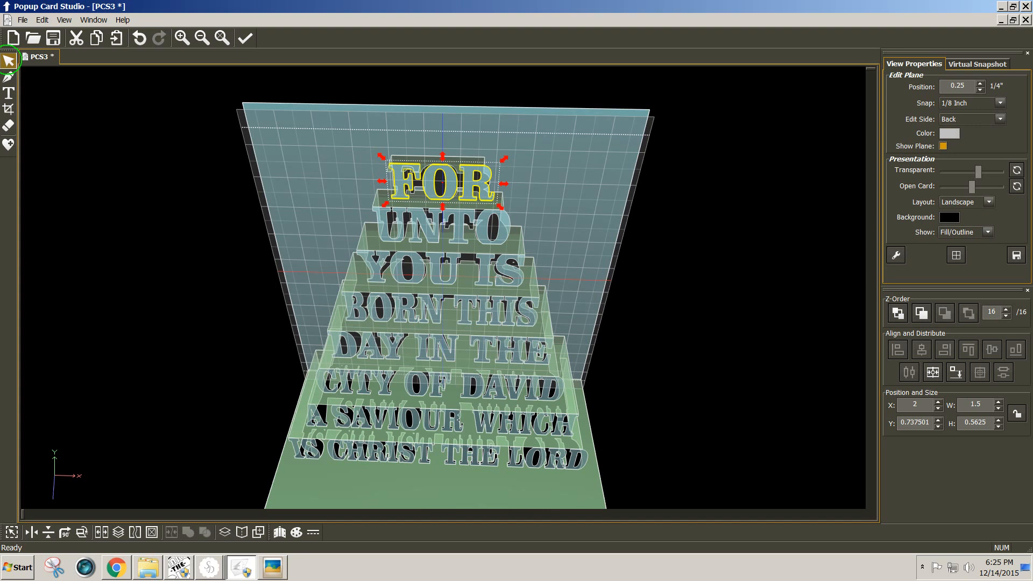
- Replace the panel joining the top of "FOR" to the back wall with a Two-Point Rect about 1.34 by 0.25 inches on the same Bottom plane
{"action": "left_click", "coordinate": [190, 77]}
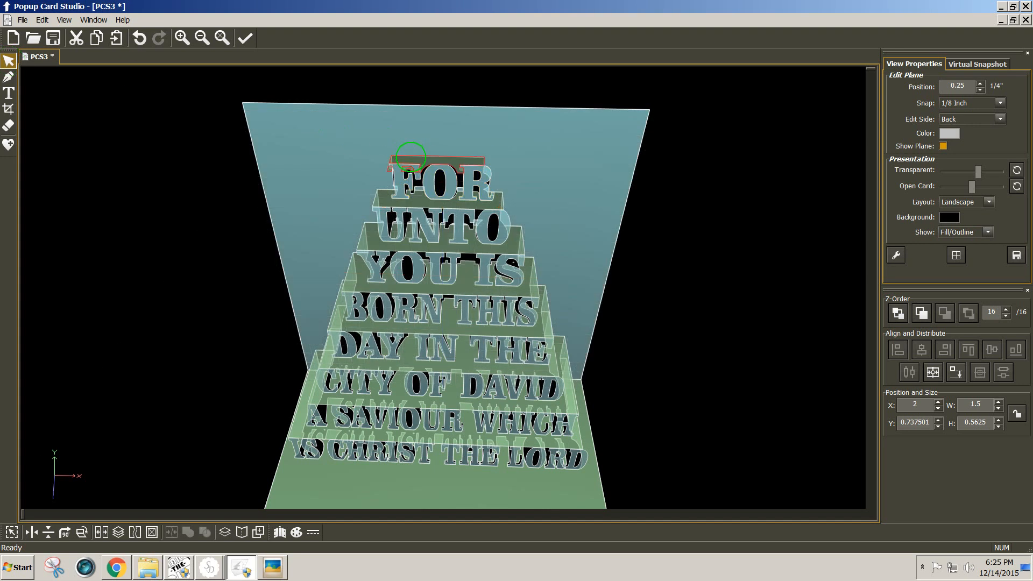
{"action": "left_click", "coordinate": [411, 157]}
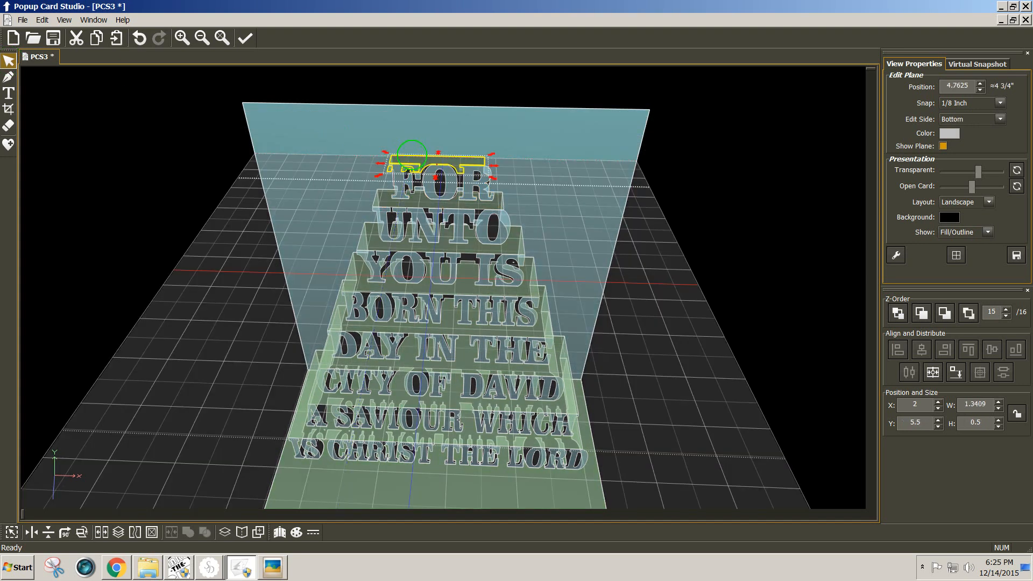
{"action": "key", "text": "Delete"}
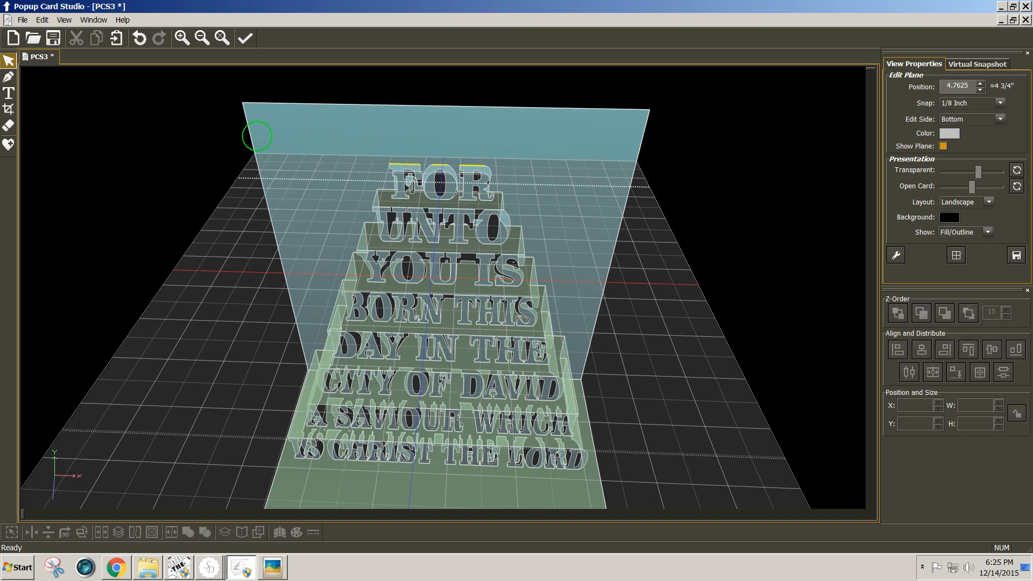
{"action": "middle_click_drag", "start_coordinate": [221, 282], "coordinate": [222, 289]}
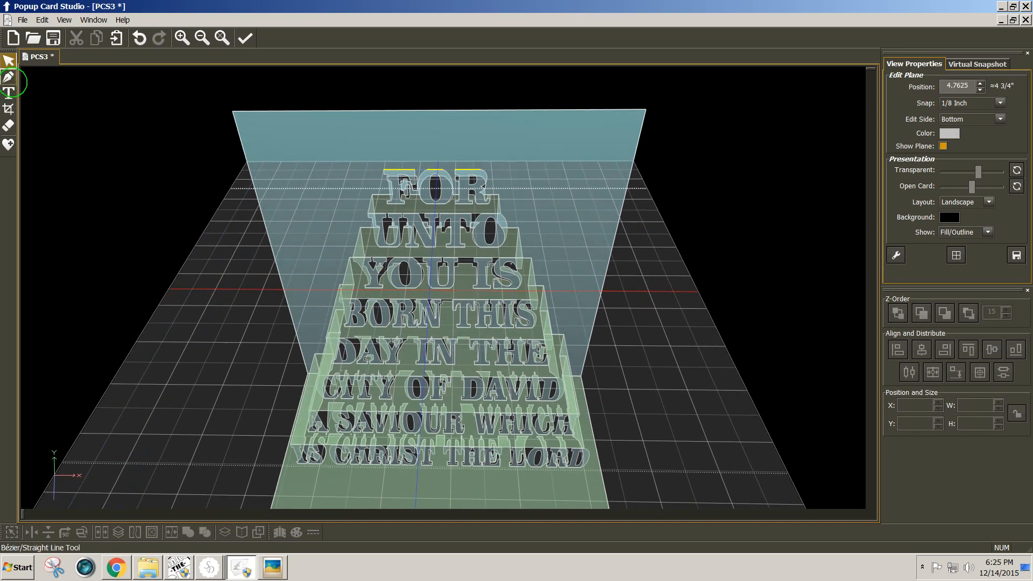
{"action": "left_click", "coordinate": [9, 77]}
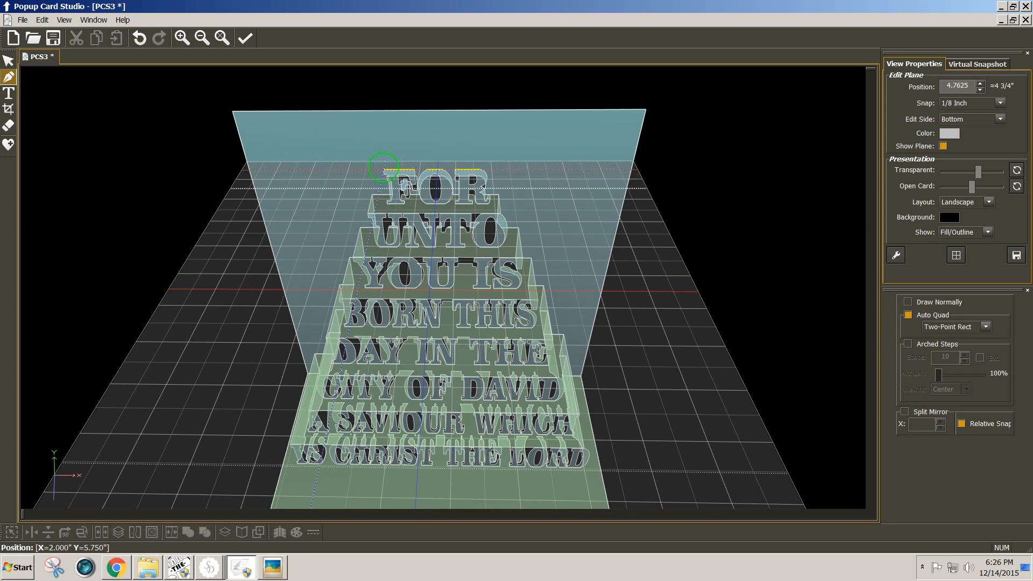
{"action": "left_click", "coordinate": [383, 169]}
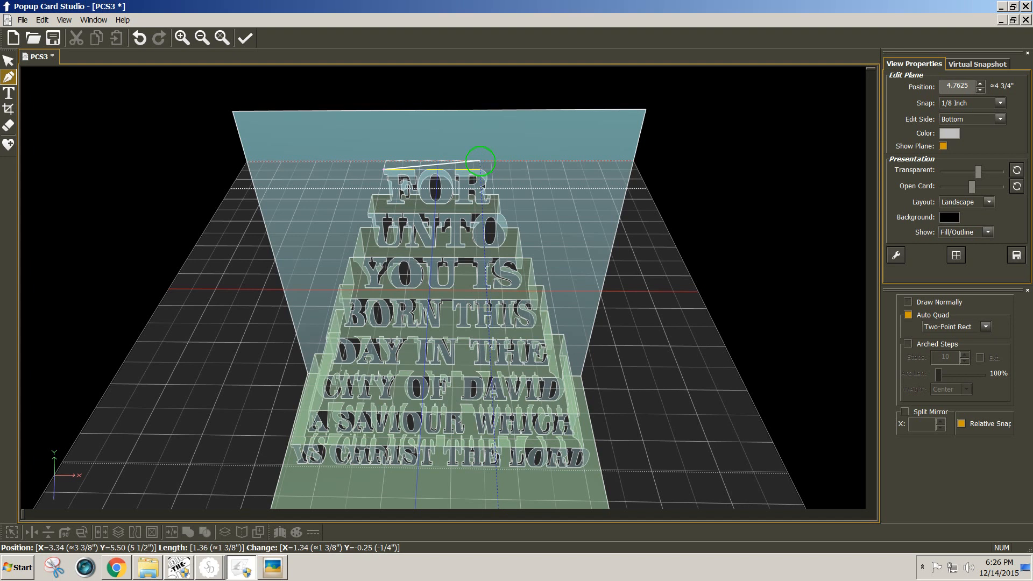
{"action": "left_click", "coordinate": [480, 161]}
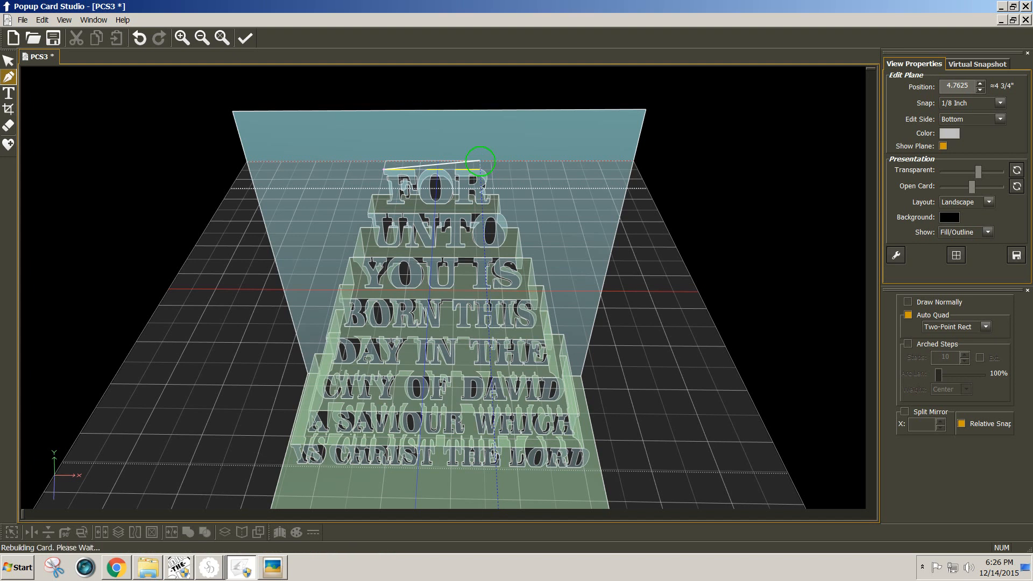
- View the verse tree from the front, check the card's pattern in the print preview and close the preview
{"action": "middle_click_drag", "start_coordinate": [497, 136], "coordinate": [518, 101]}
{"action": "middle_click_drag", "start_coordinate": [429, 109], "coordinate": [461, 111]}
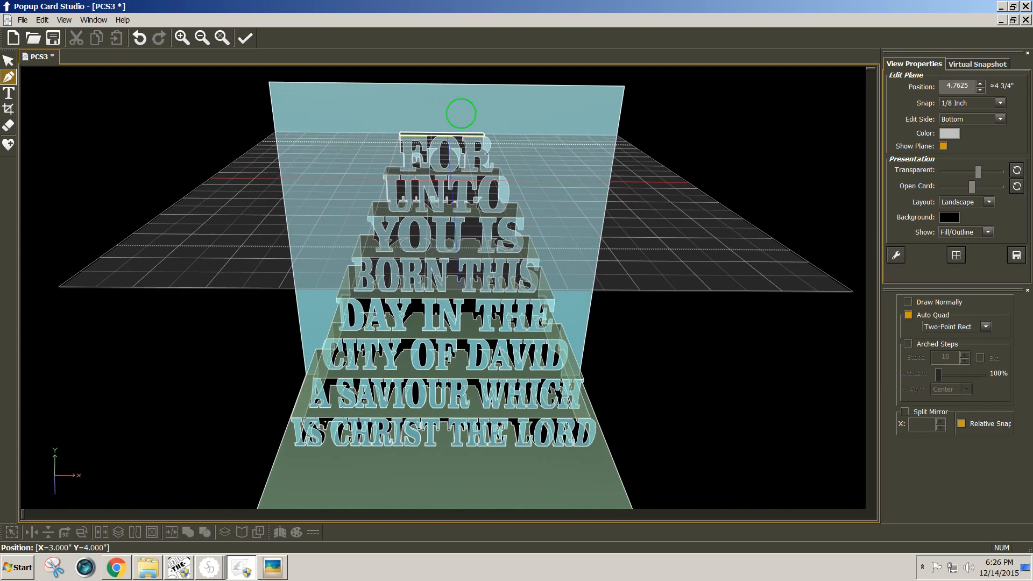
{"action": "left_click", "coordinate": [22, 20]}
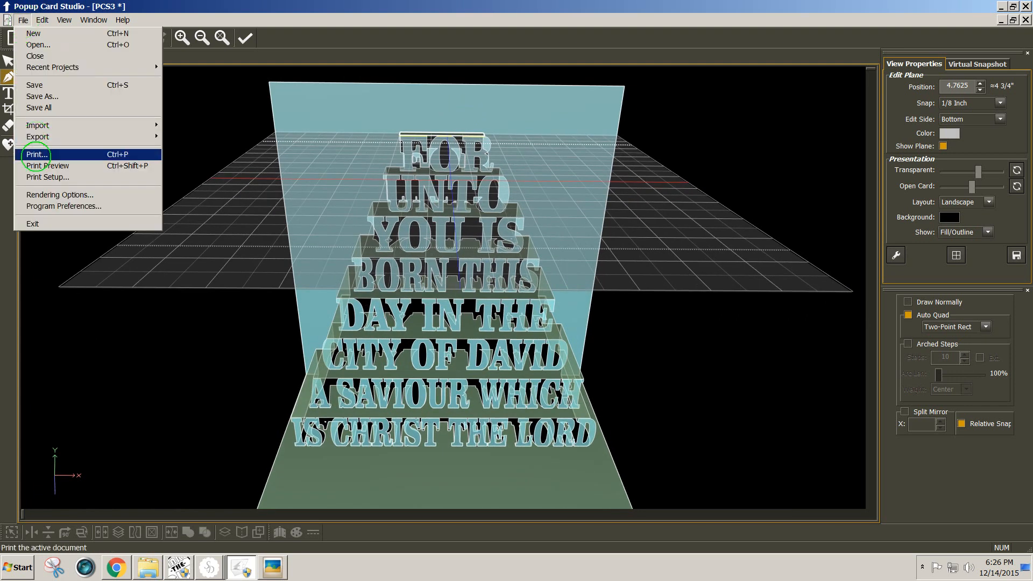
{"action": "left_click", "coordinate": [38, 162]}
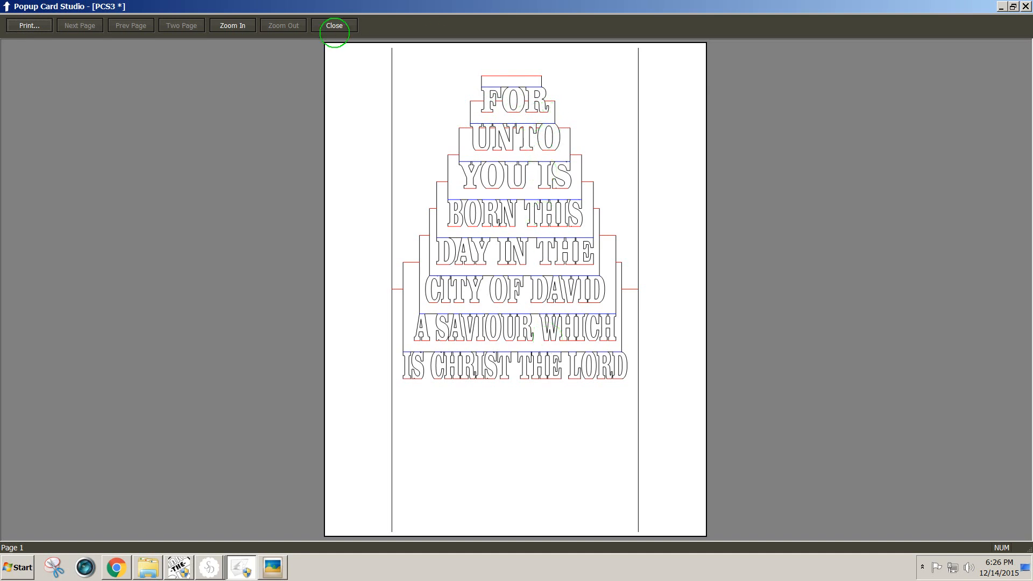
{"action": "left_click", "coordinate": [335, 26]}
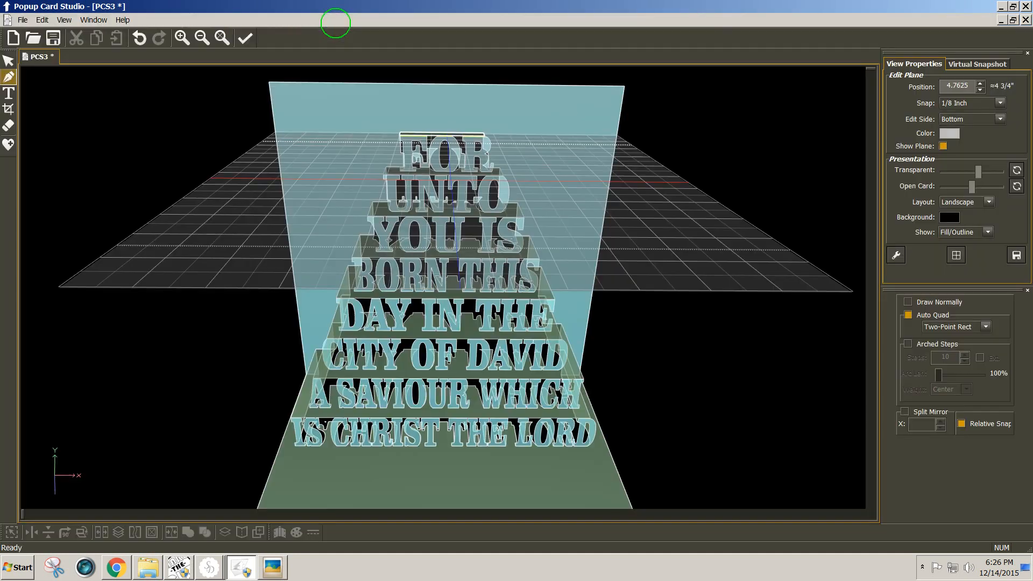
{"action": "middle_click_drag", "start_coordinate": [529, 127], "coordinate": [470, 108]}
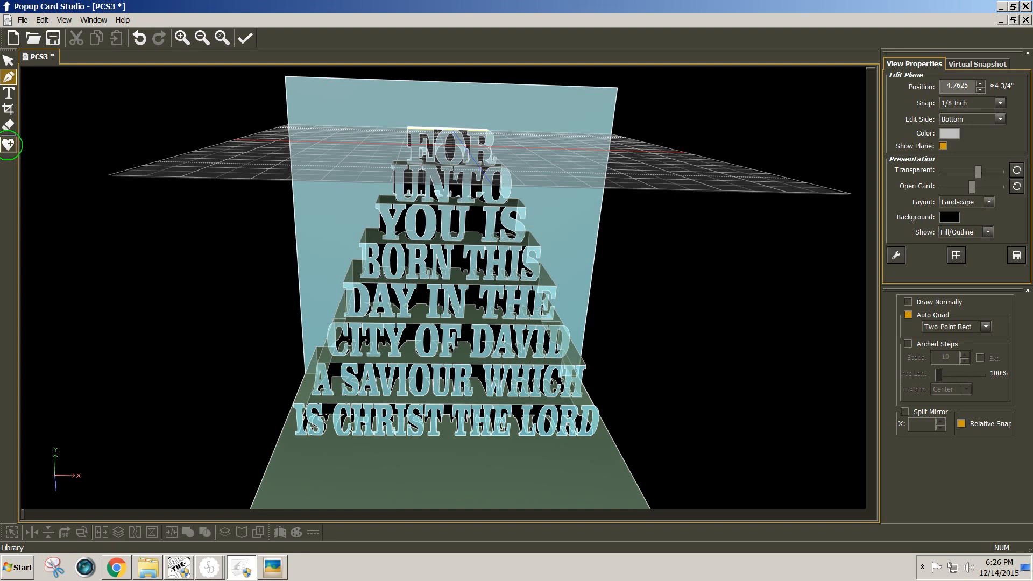
- Add the 6 Points star from the library's basic shapes to the card, and cut it from the Bottom edit plane
{"action": "left_click", "coordinate": [8, 144]}
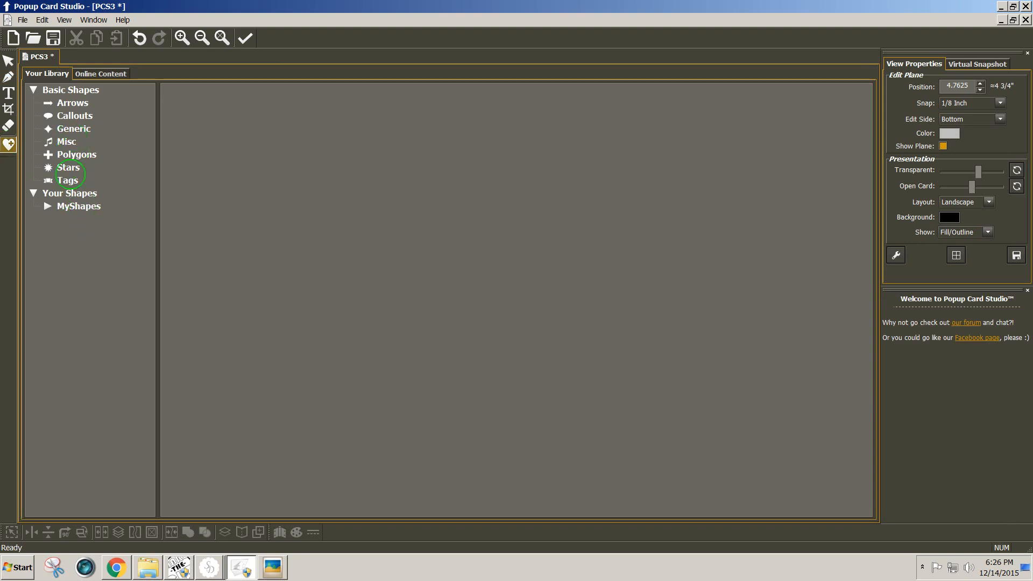
{"action": "left_click", "coordinate": [68, 167]}
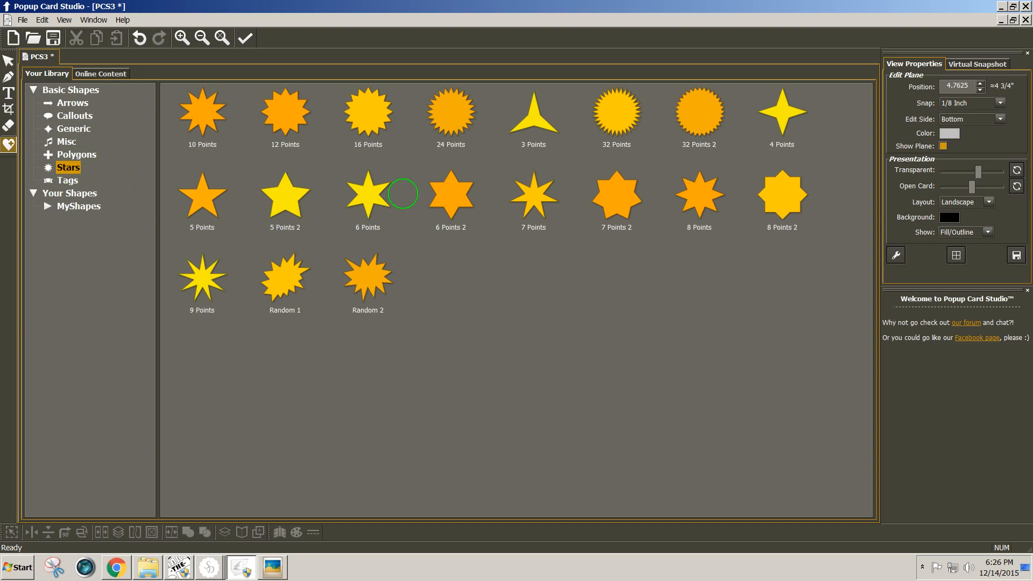
{"action": "left_click", "coordinate": [365, 198]}
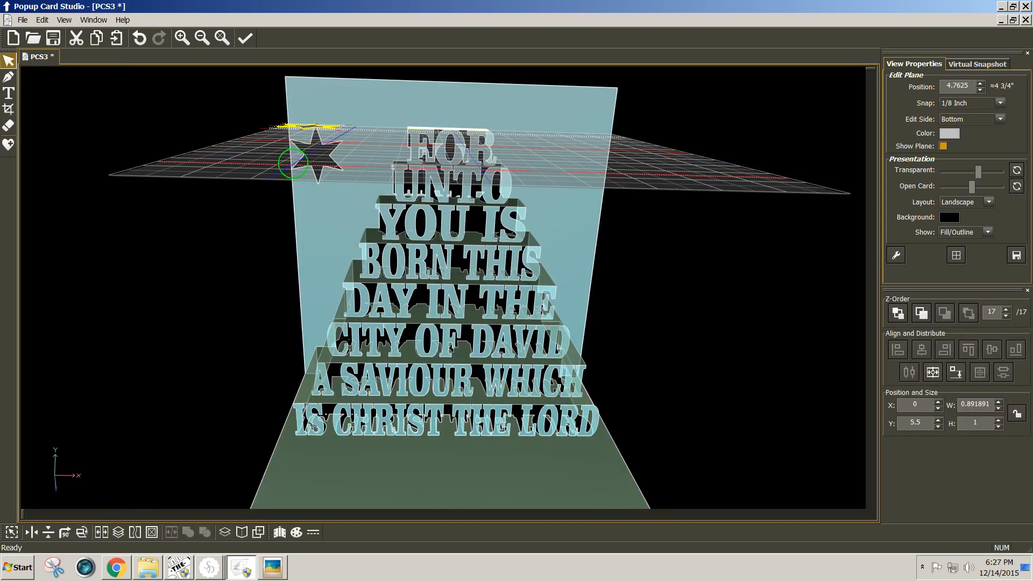
{"action": "middle_click_drag", "start_coordinate": [298, 156], "coordinate": [292, 182]}
{"action": "middle_click_drag", "start_coordinate": [536, 175], "coordinate": [524, 196]}
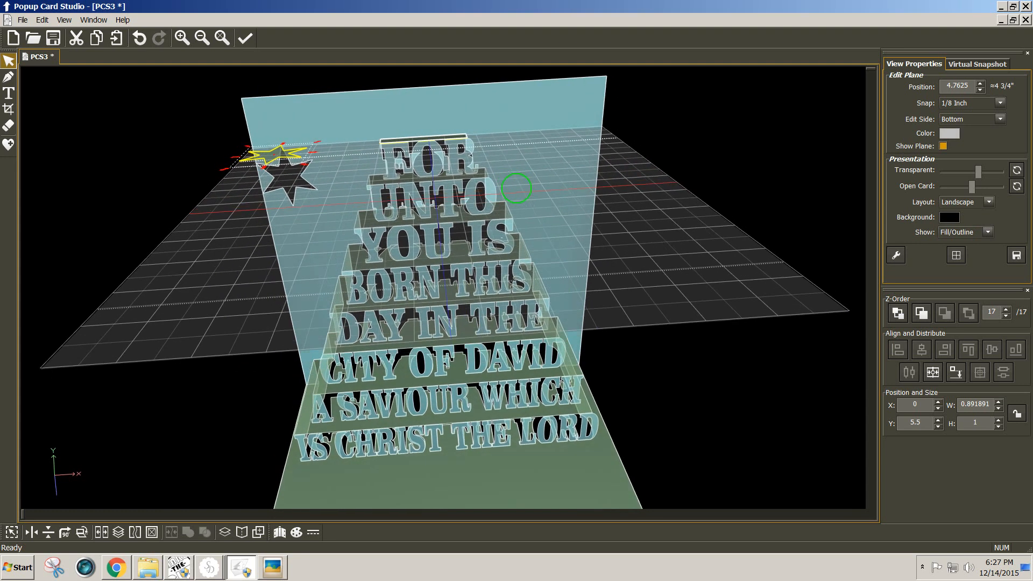
{"action": "middle_click_drag", "start_coordinate": [305, 127], "coordinate": [323, 115]}
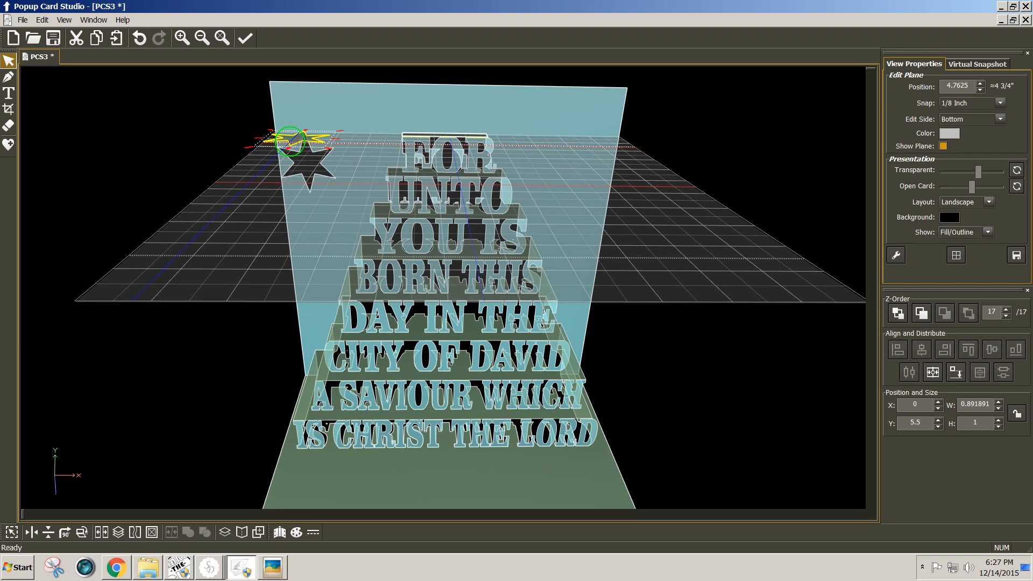
{"action": "key", "text": "Delete"}
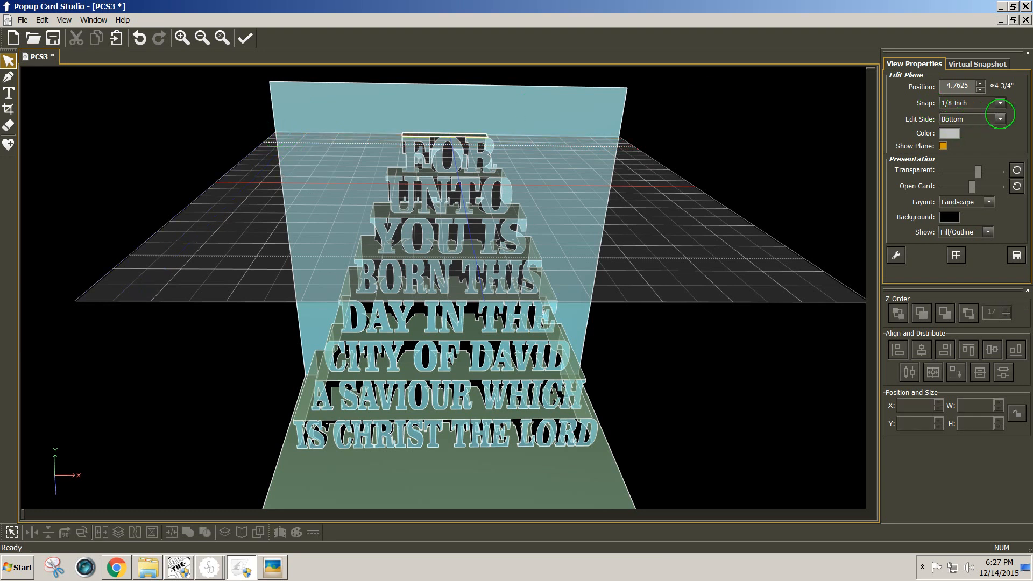
- Place the star on the Back edit plane at position 0, beside the tree's top at X 0.5 and Y 0, and deselect it
{"action": "left_click", "coordinate": [999, 116]}
{"action": "left_click", "coordinate": [965, 133]}
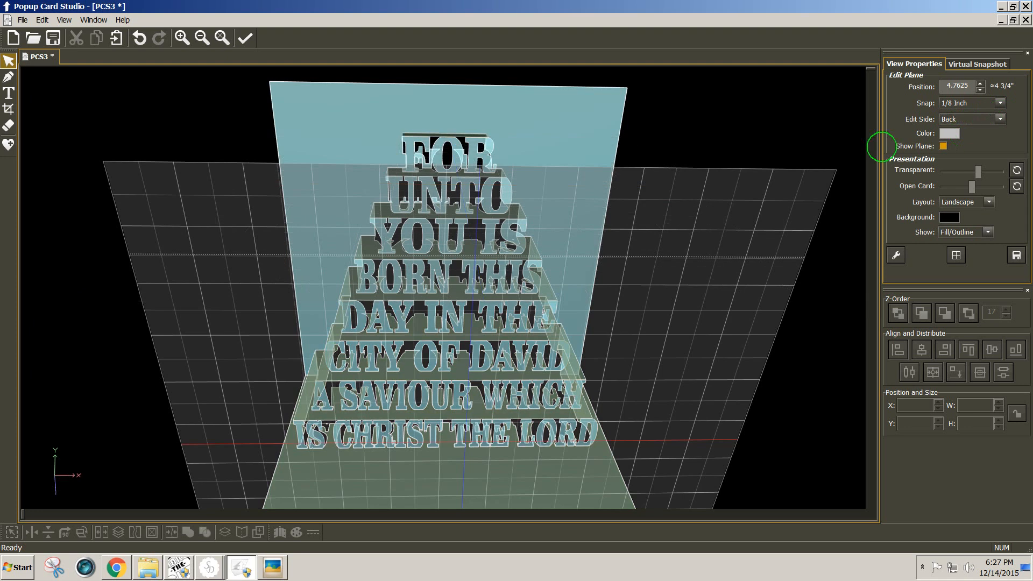
{"action": "double_click", "coordinate": [959, 85]}
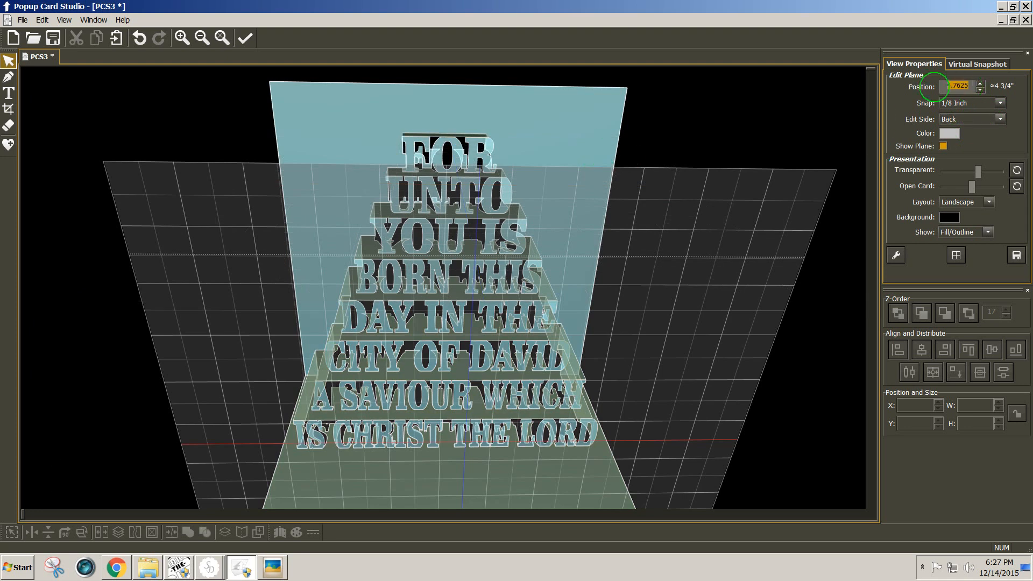
{"action": "type", "text": "0"}
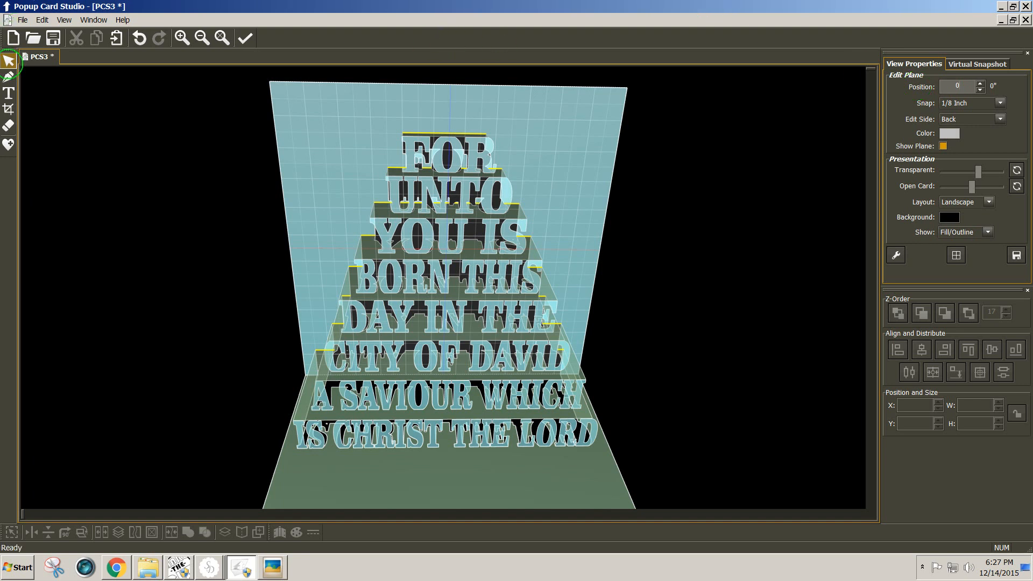
{"action": "left_click", "coordinate": [9, 61]}
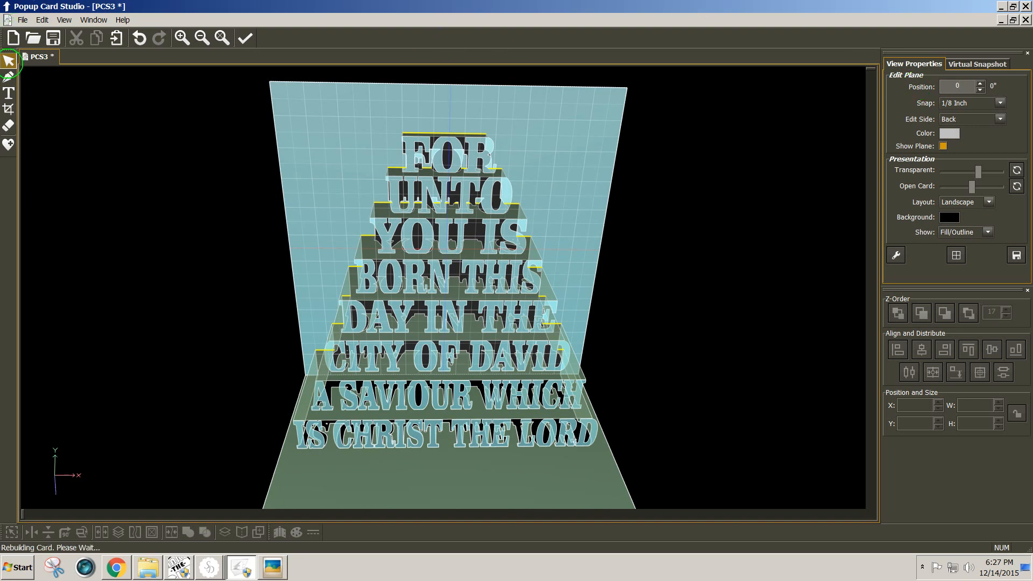
{"action": "left_click_drag", "start_coordinate": [298, 115], "coordinate": [320, 119]}
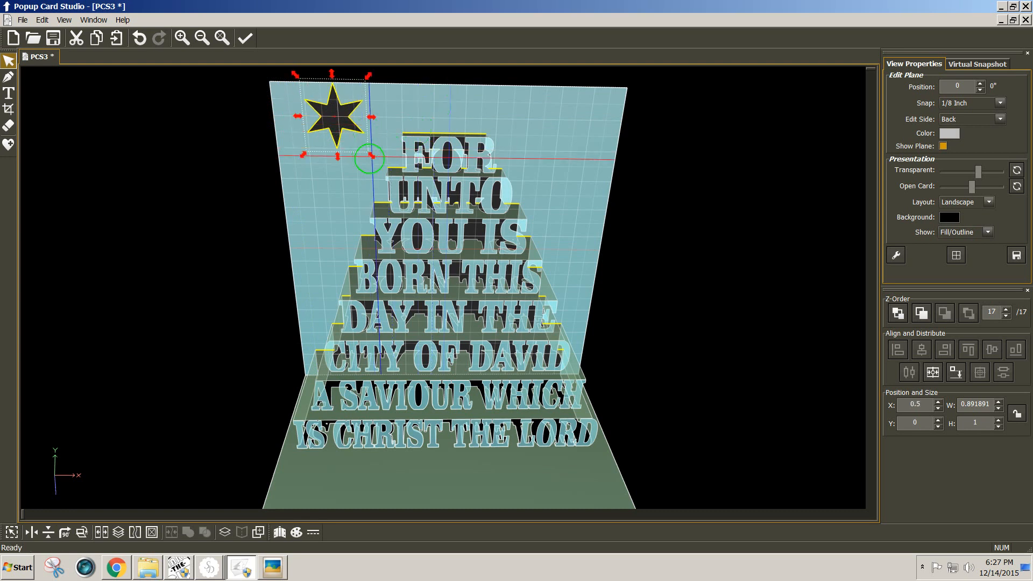
{"action": "left_click", "coordinate": [369, 158]}
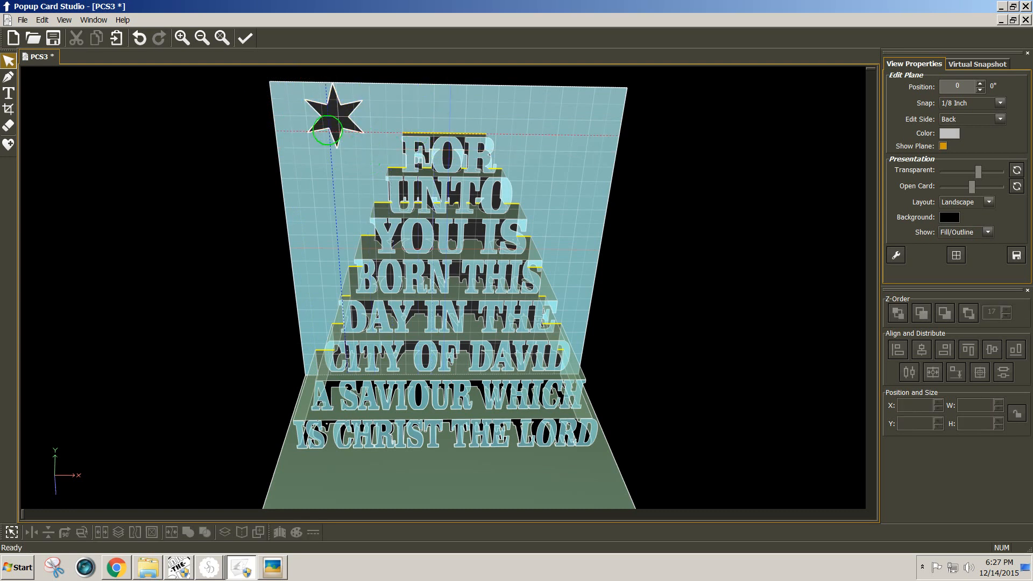
- Shrink the star to 0.375 by 0.5 inches, move it above "FOR" at Y 0.125, and center it horizontally on the card
{"action": "left_click", "coordinate": [335, 116]}
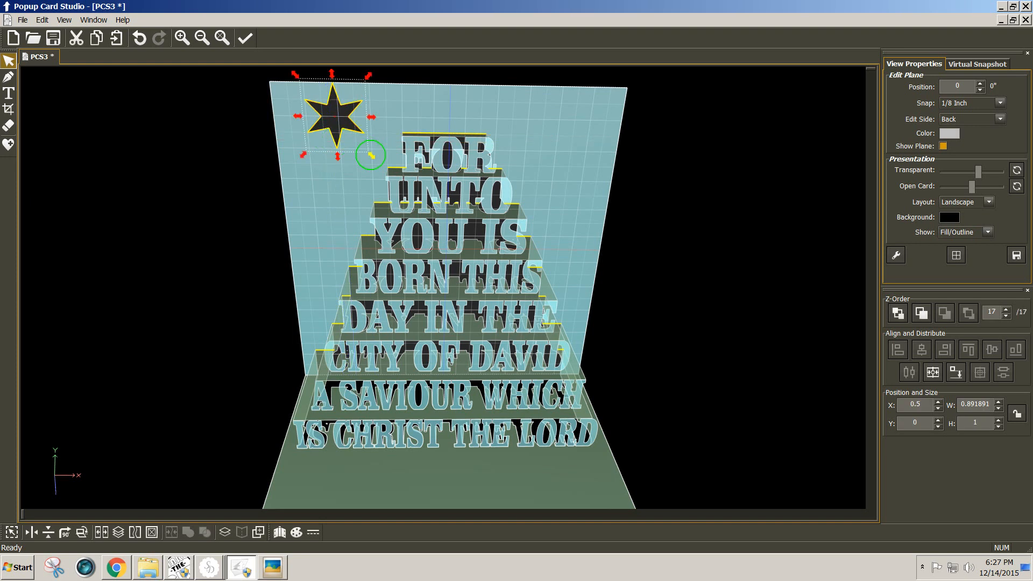
{"action": "mouse_move", "coordinate": [371, 156]}
{"action": "left_mouse_down"}
{"action": "mouse_move", "coordinate": [342, 127]}
{"action": "mouse_move", "coordinate": [477, 113]}
{"action": "mouse_move", "coordinate": [450, 115]}
{"action": "left_mouse_up"}
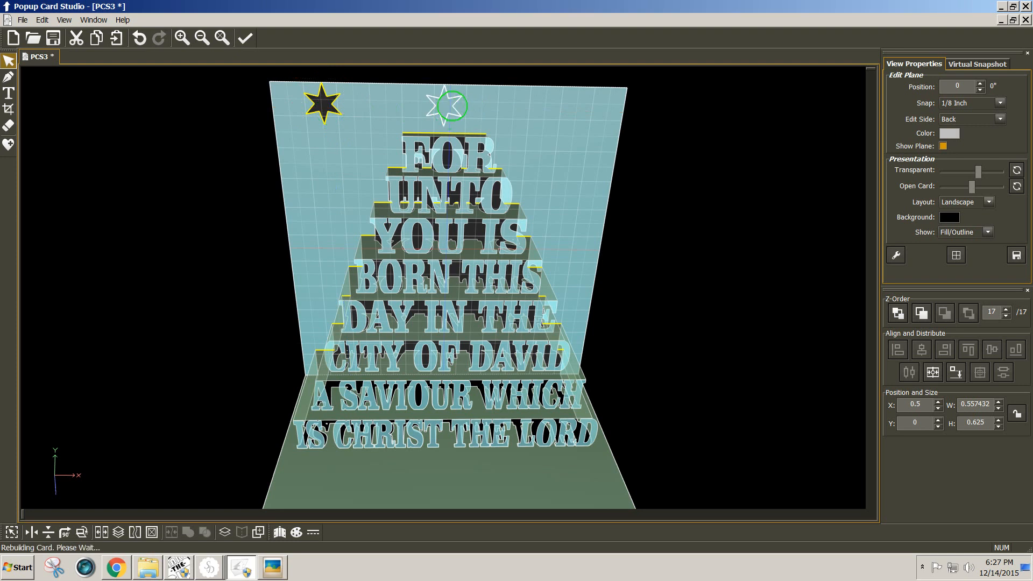
{"action": "left_click_drag", "start_coordinate": [470, 78], "coordinate": [460, 90]}
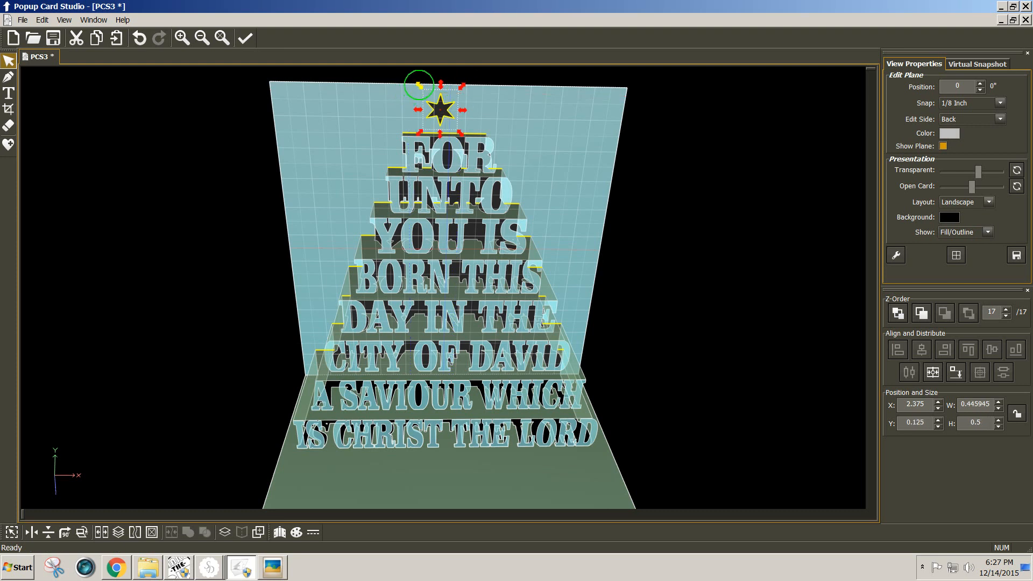
{"action": "left_click_drag", "start_coordinate": [463, 111], "coordinate": [455, 106]}
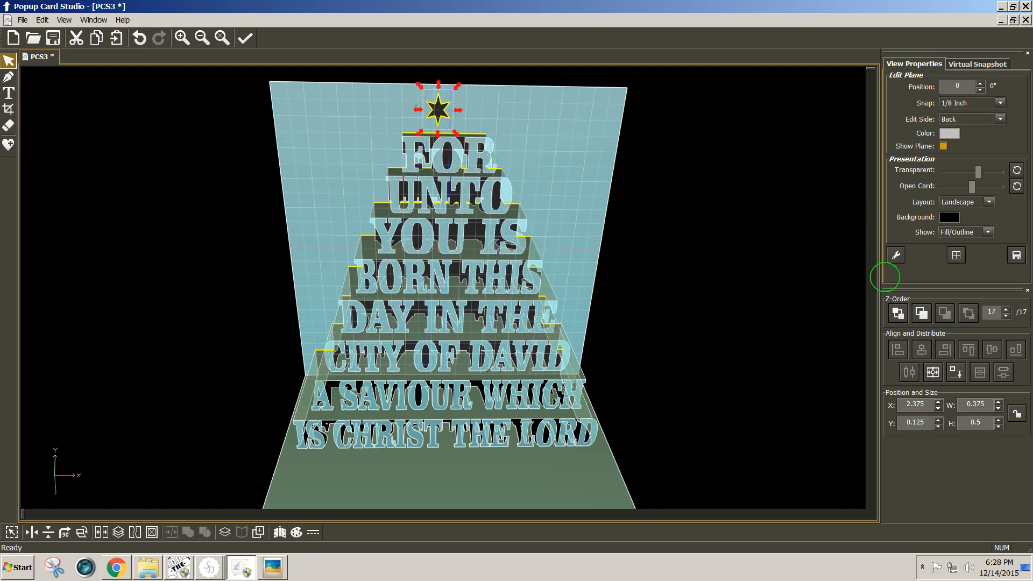
{"action": "left_click", "coordinate": [934, 372]}
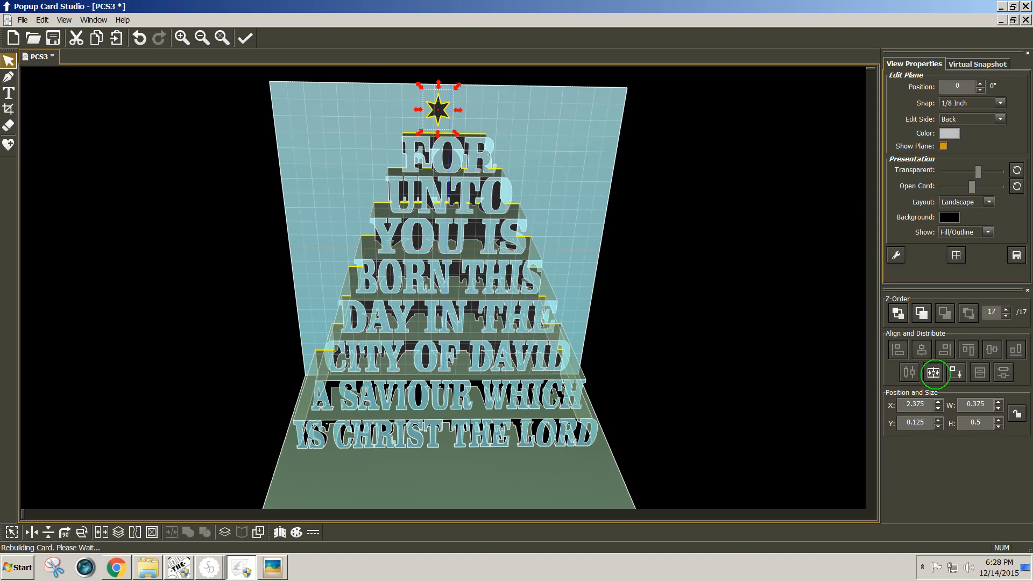
{"action": "left_click", "coordinate": [548, 137]}
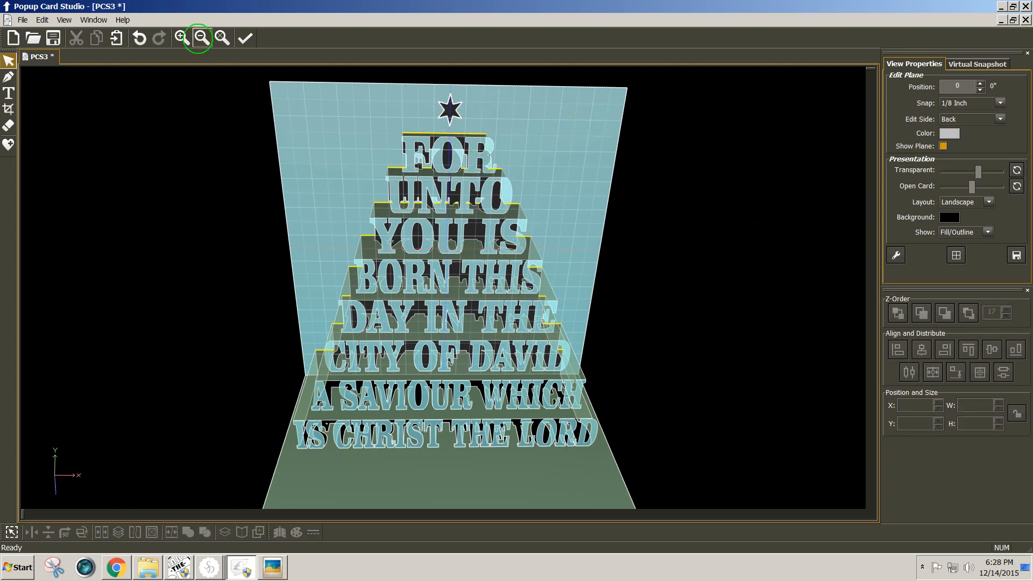
- Check how the whole card folds by closing it flat and reopening it to roughly 90 degrees, viewing it from the front
{"action": "left_click", "coordinate": [201, 38]}
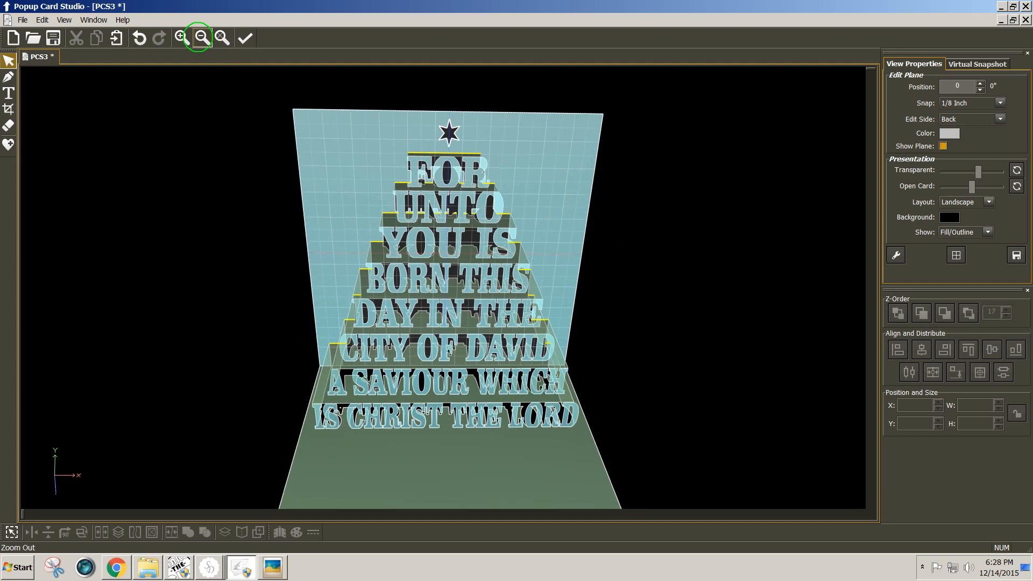
{"action": "left_click", "coordinate": [201, 38]}
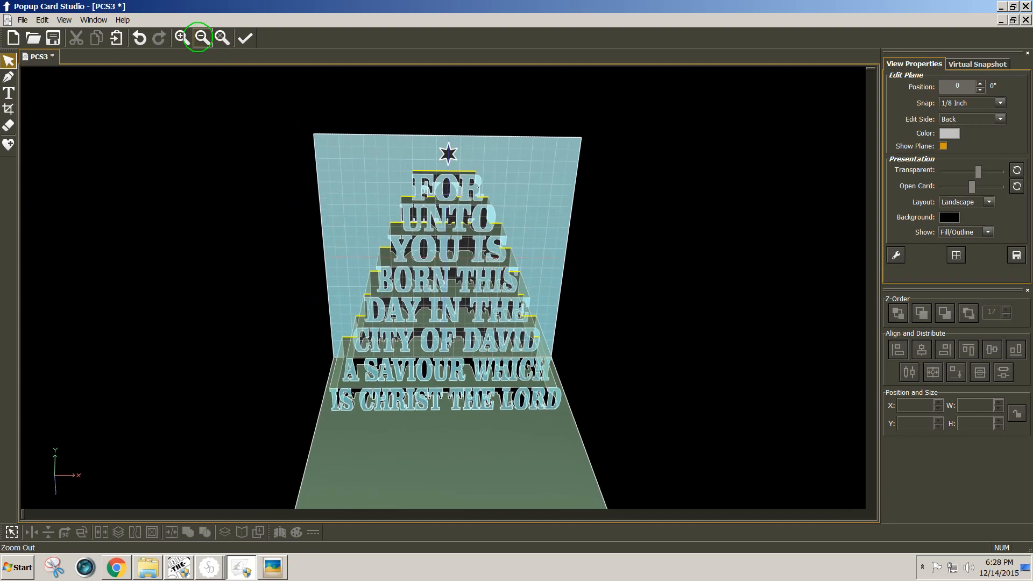
{"action": "left_click", "coordinate": [198, 37]}
{"action": "left_click", "coordinate": [198, 37]}
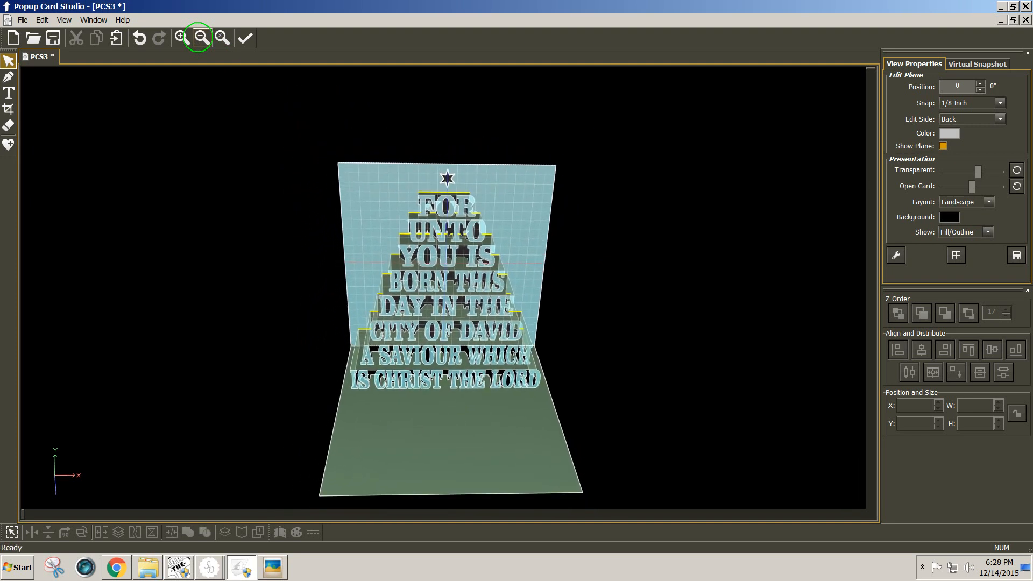
{"action": "left_click", "coordinate": [199, 39]}
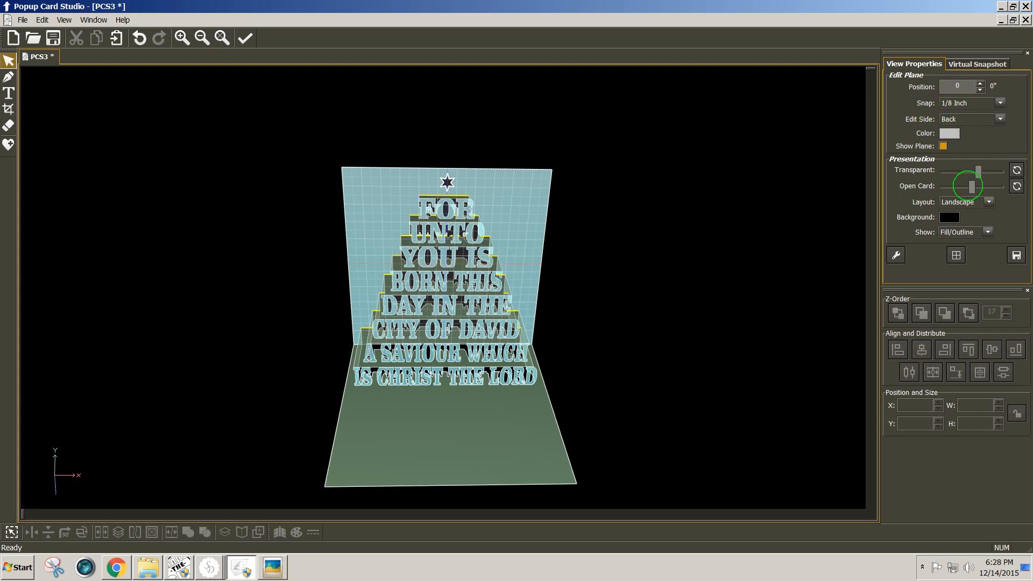
{"action": "left_click_drag", "start_coordinate": [955, 186], "coordinate": [943, 186]}
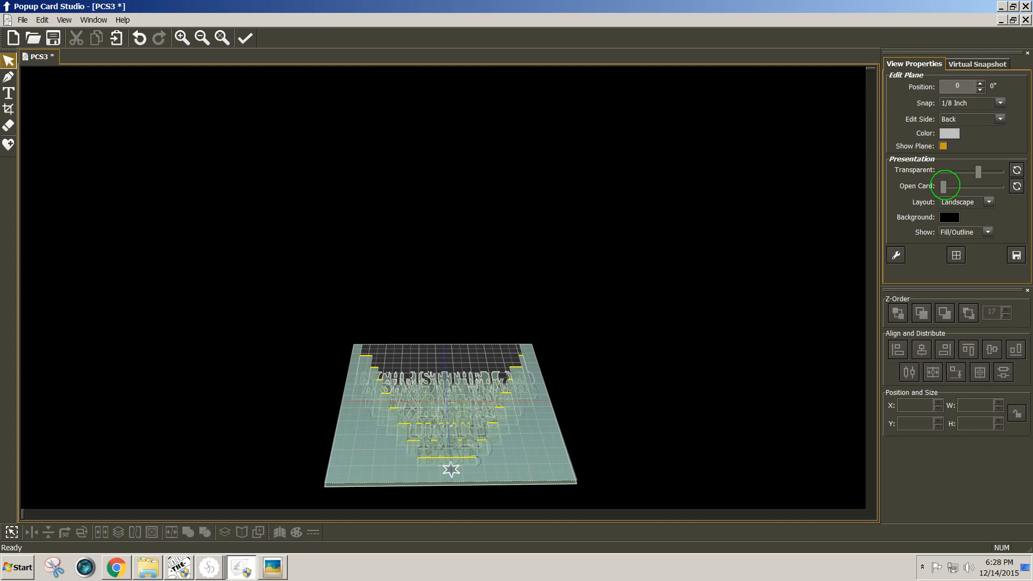
{"action": "left_click_drag", "start_coordinate": [943, 186], "coordinate": [972, 185]}
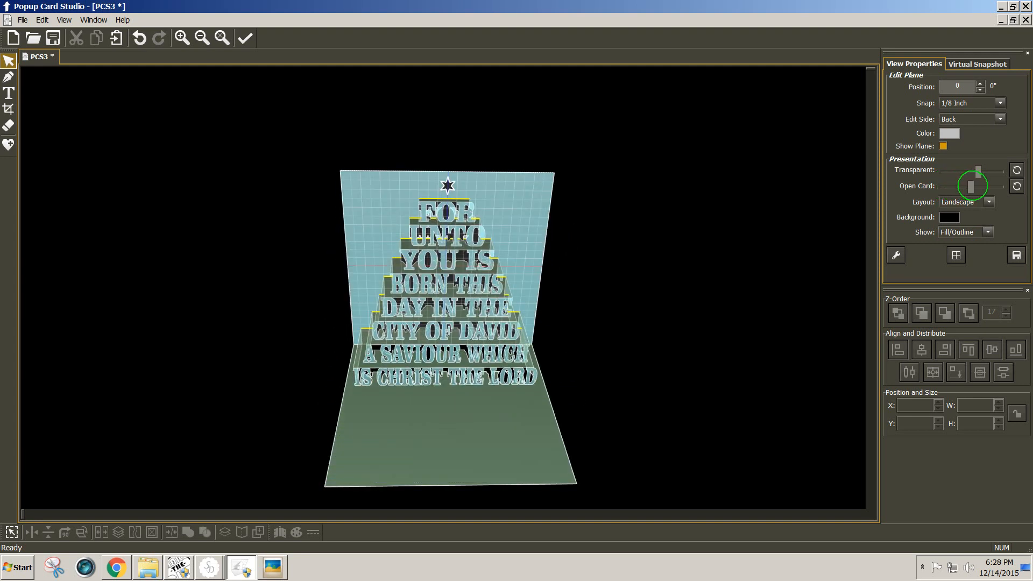
{"action": "middle_click_drag", "start_coordinate": [532, 238], "coordinate": [541, 223]}
{"action": "middle_click_drag", "start_coordinate": [364, 209], "coordinate": [357, 194]}
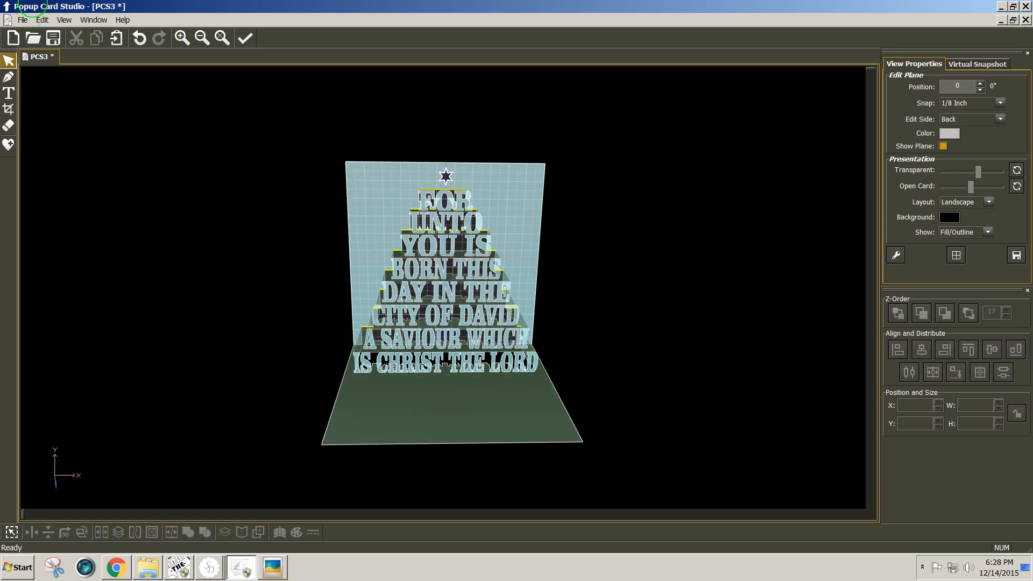
- Save the project as PopupChristTree5_jf in the PopupChristmasTree_JF folder
{"action": "left_click", "coordinate": [23, 20]}
{"action": "left_click", "coordinate": [40, 96]}
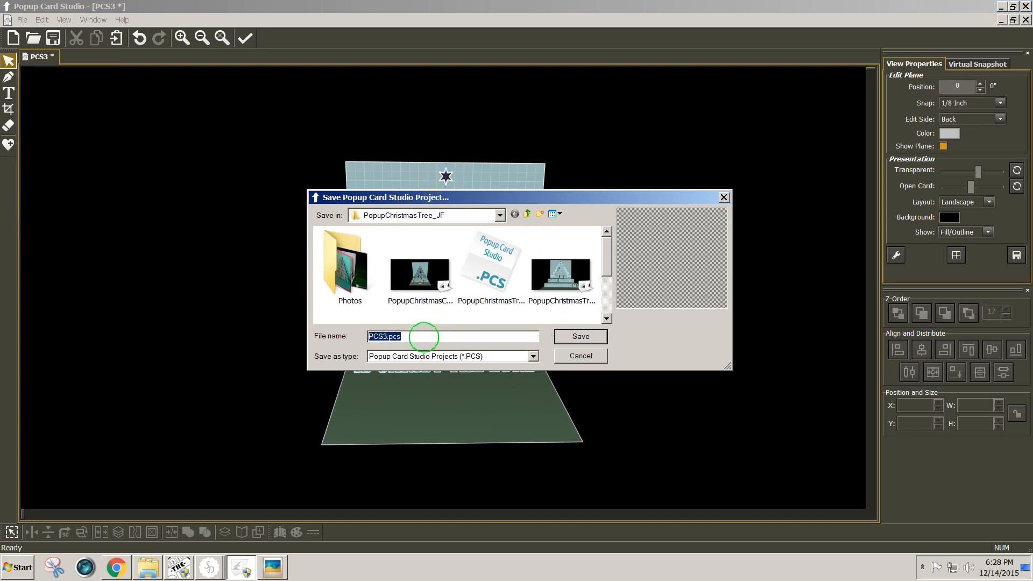
{"action": "type", "text": "P"}
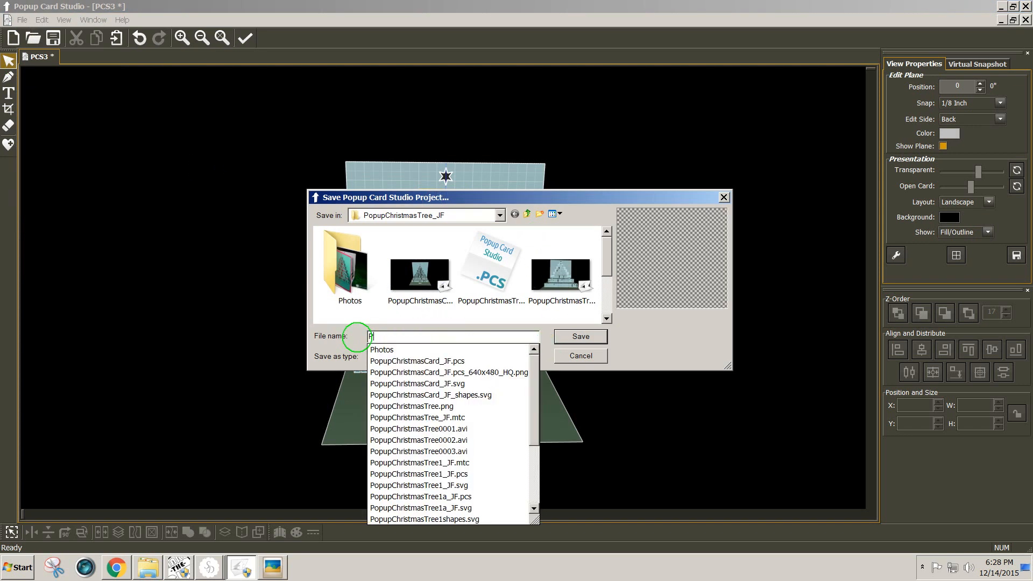
{"action": "type", "text": "opupChri"}
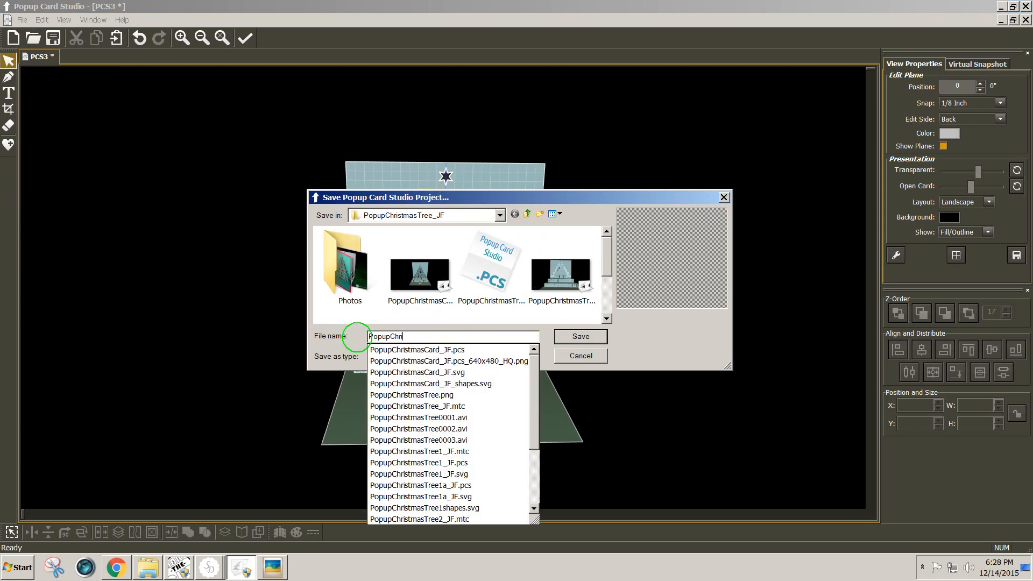
{"action": "type", "text": "stTre"}
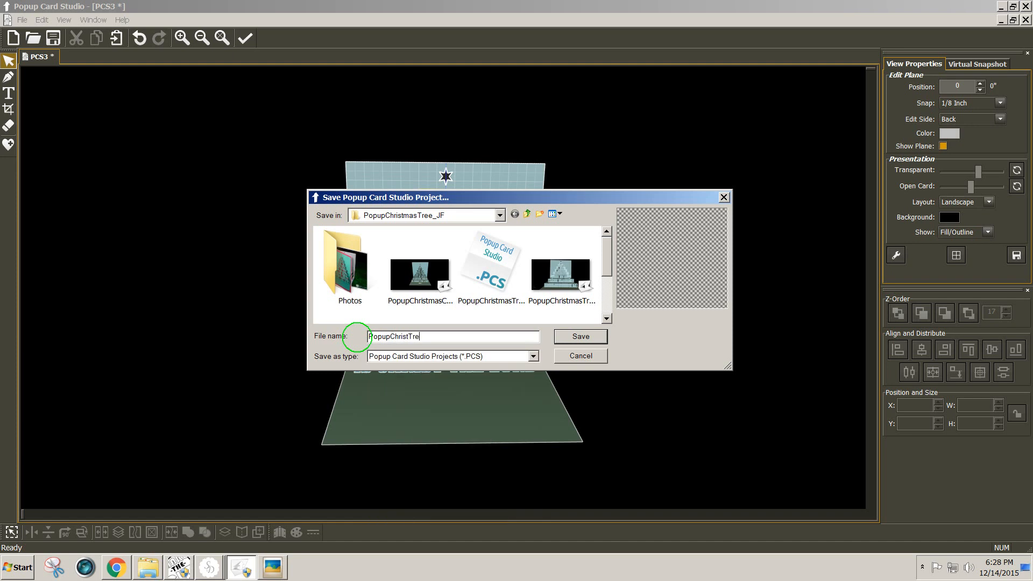
{"action": "type", "text": "e5_jf"}
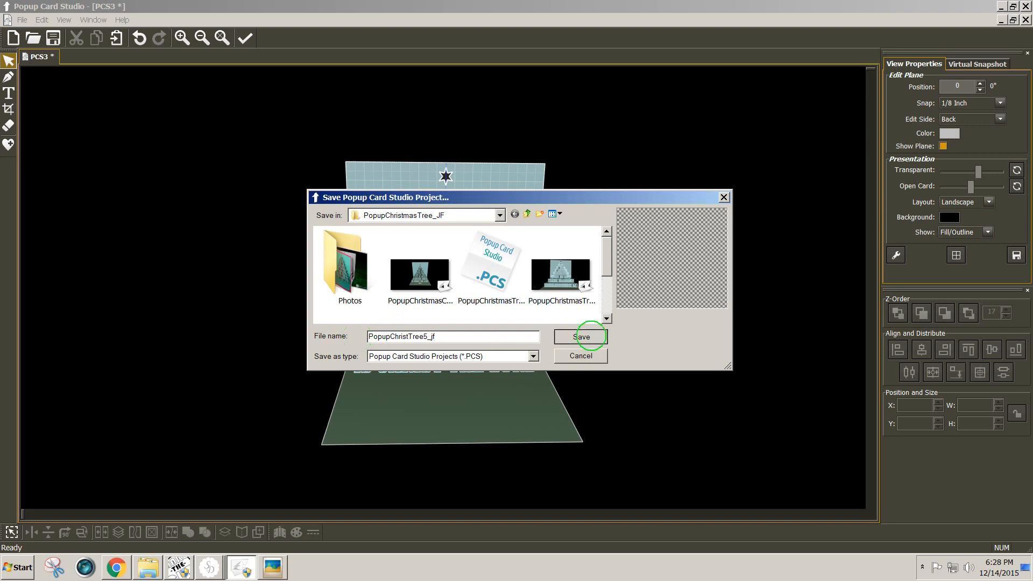
{"action": "left_click", "coordinate": [584, 336]}
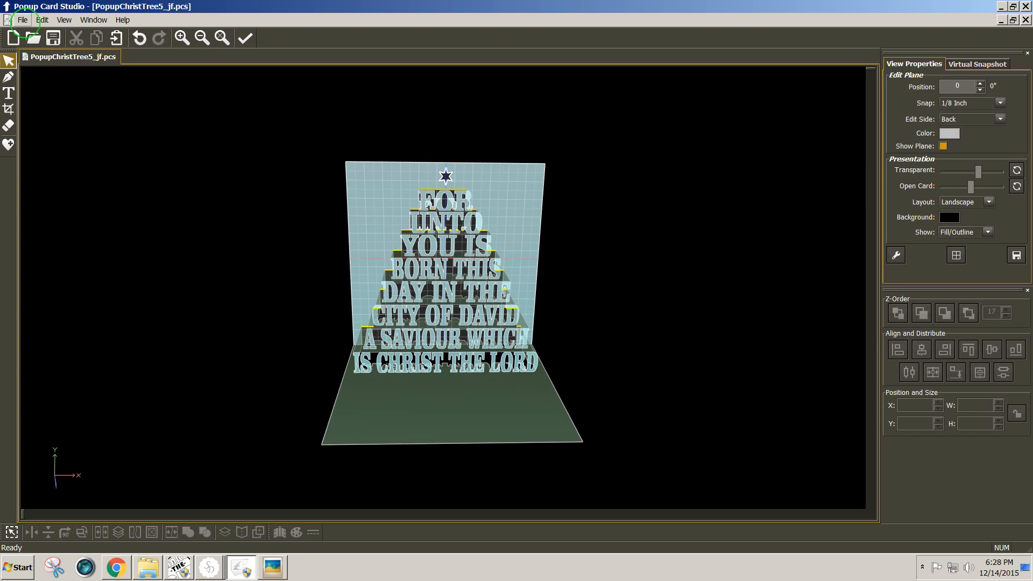
- Review the settings and supported machines for sending the project rendering to a cutting machine, and close the dialog without cutting
{"action": "left_click", "coordinate": [24, 20]}
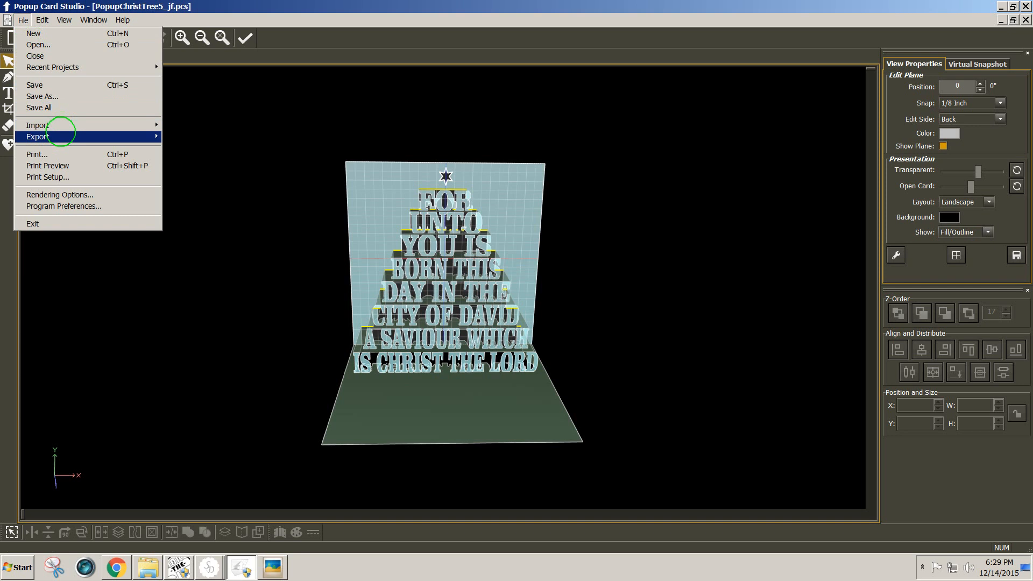
{"action": "mouse_move", "coordinate": [60, 132]}
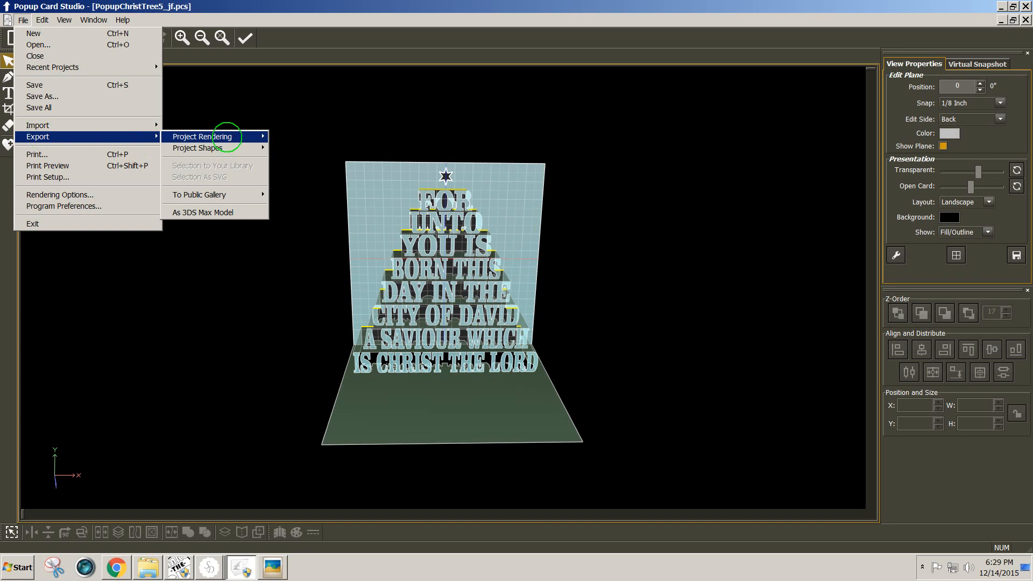
{"action": "mouse_move", "coordinate": [226, 137]}
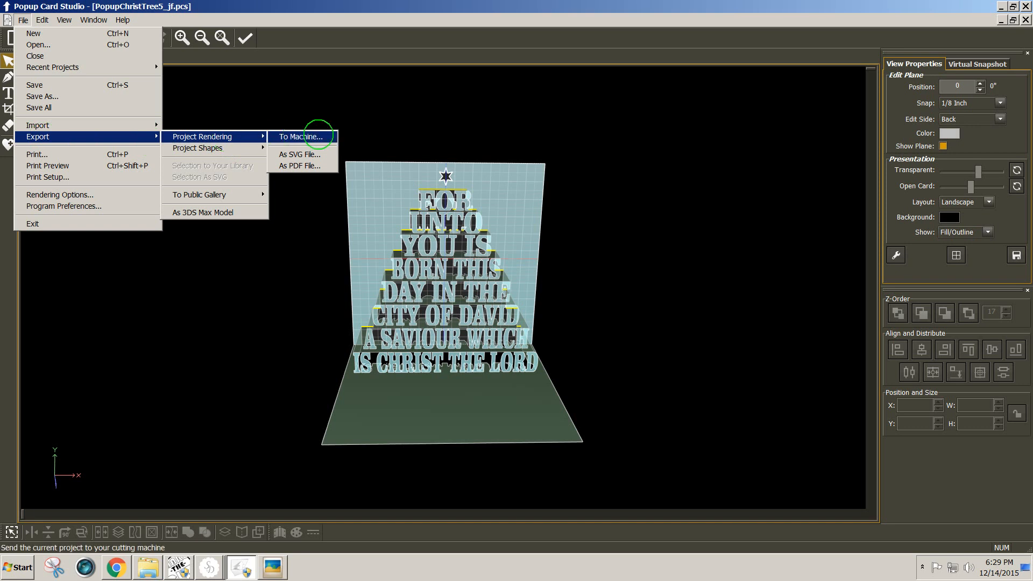
{"action": "left_click", "coordinate": [318, 137]}
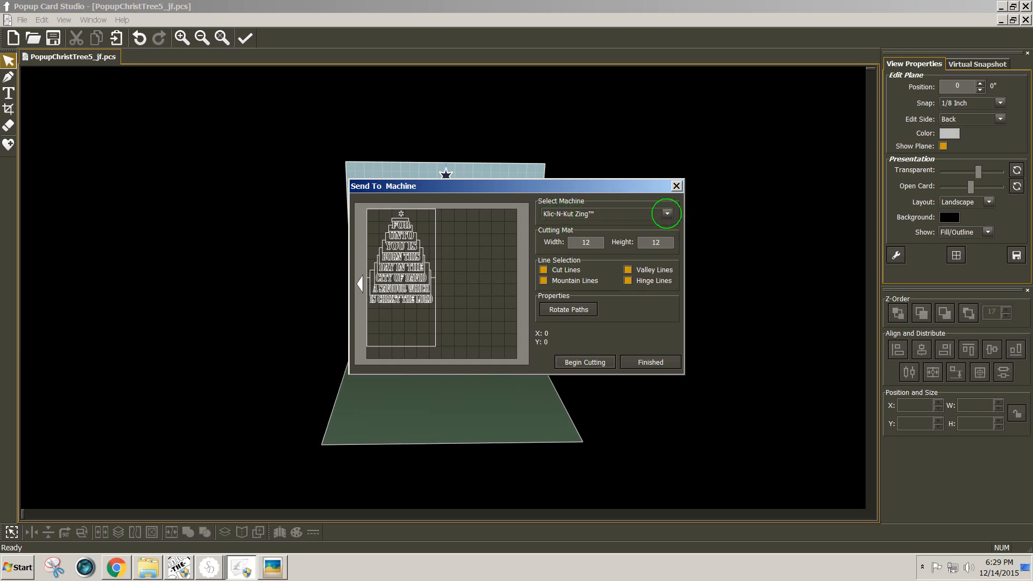
{"action": "left_click", "coordinate": [667, 214]}
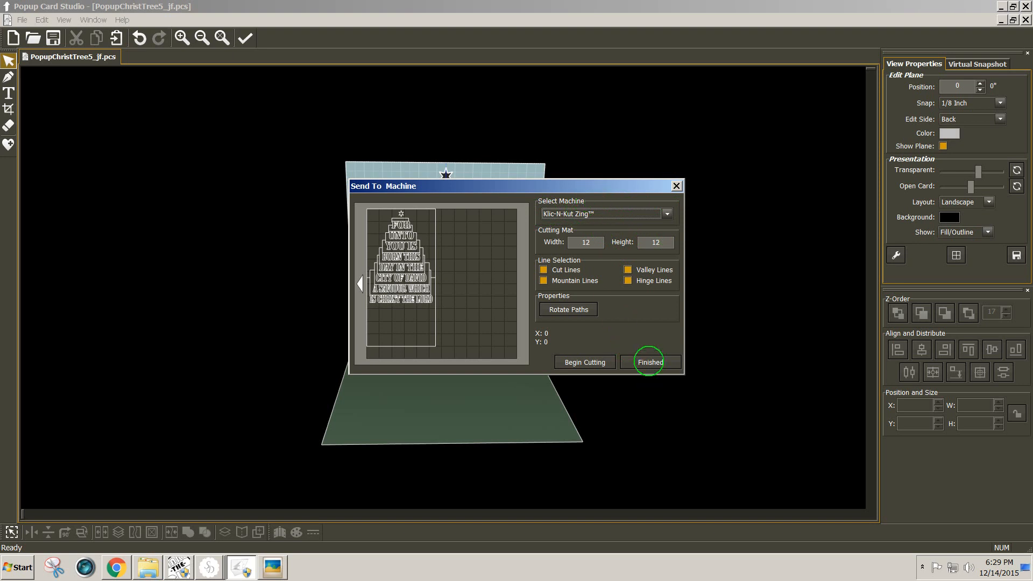
{"action": "left_click", "coordinate": [650, 361]}
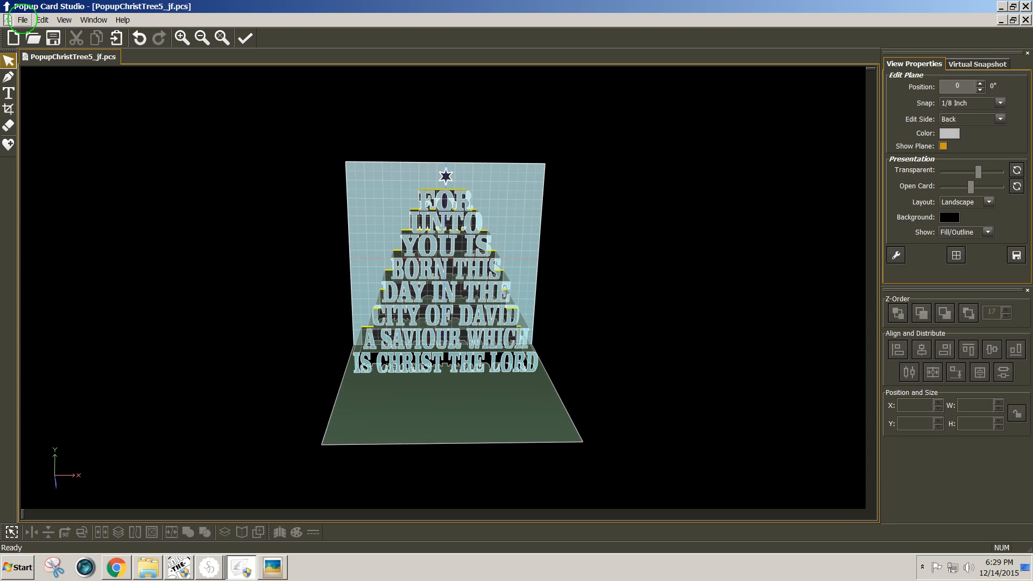
- Export the project rendering as the SVG file PopupChristTree5_jf.svg to the PopupChristmasTree_JF folder
{"action": "left_click", "coordinate": [22, 20]}
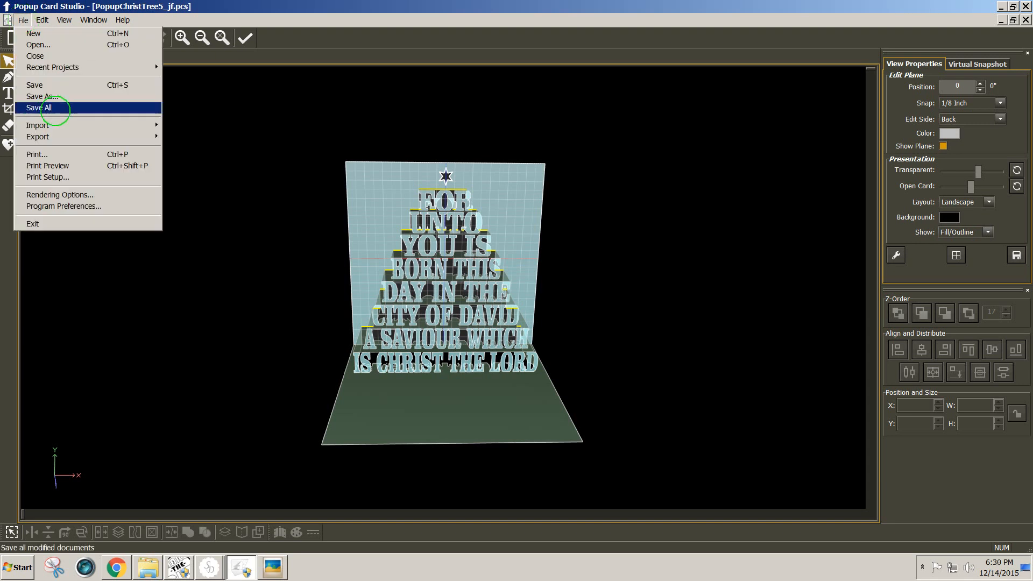
{"action": "mouse_move", "coordinate": [150, 138]}
{"action": "mouse_move", "coordinate": [231, 138]}
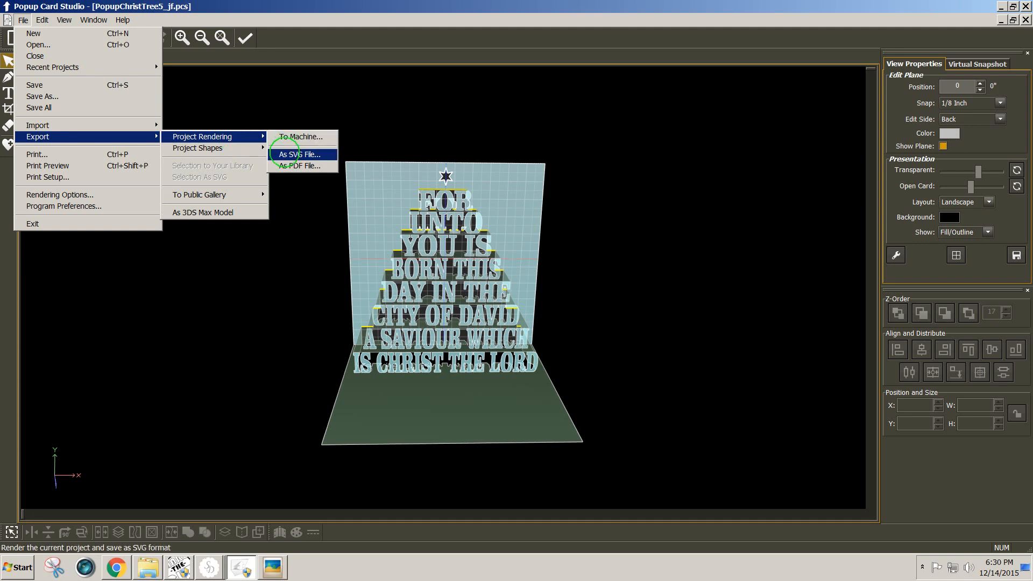
{"action": "left_click", "coordinate": [285, 153]}
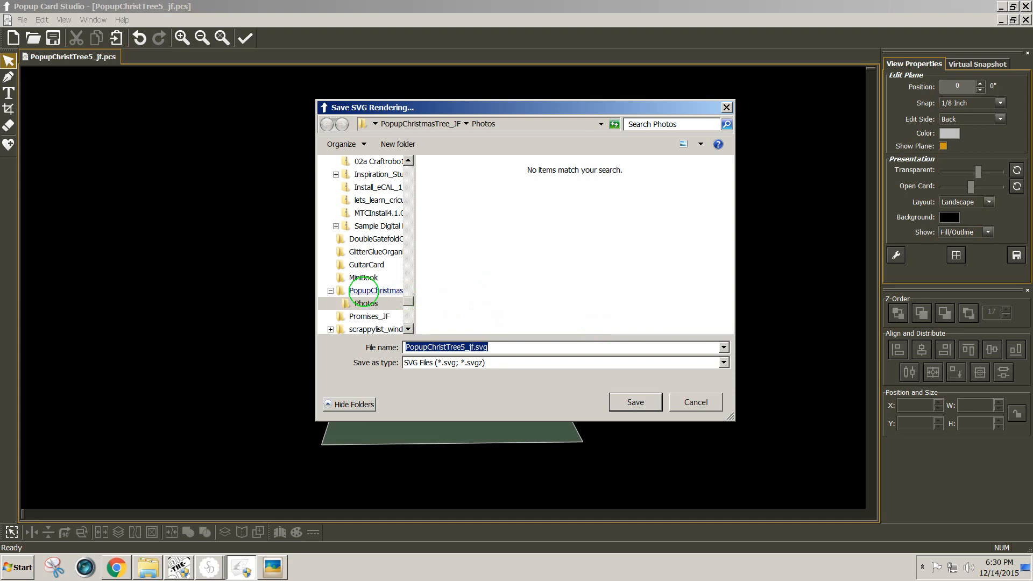
{"action": "left_click", "coordinate": [364, 291]}
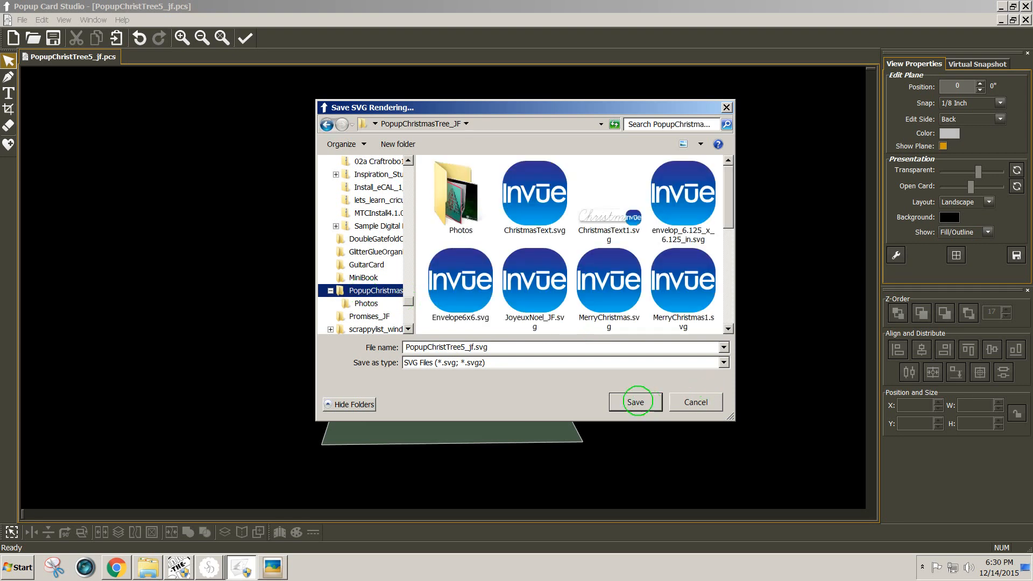
{"action": "left_click", "coordinate": [636, 402]}
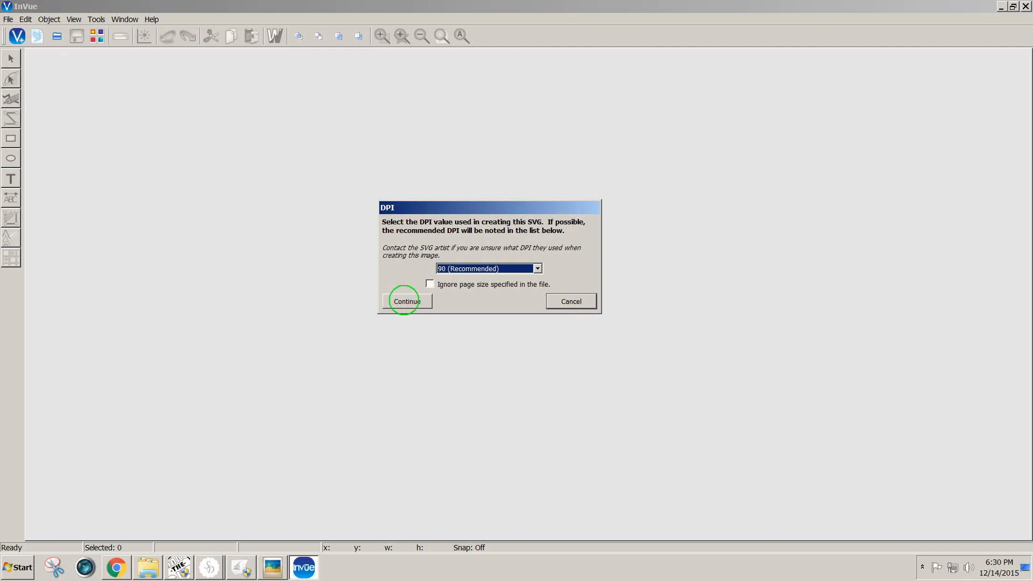
- Switch to InVue, import PopupChristTree5_jf.svg at the recommended 90 DPI, and bring up its cut control
{"action": "left_click", "coordinate": [404, 301]}
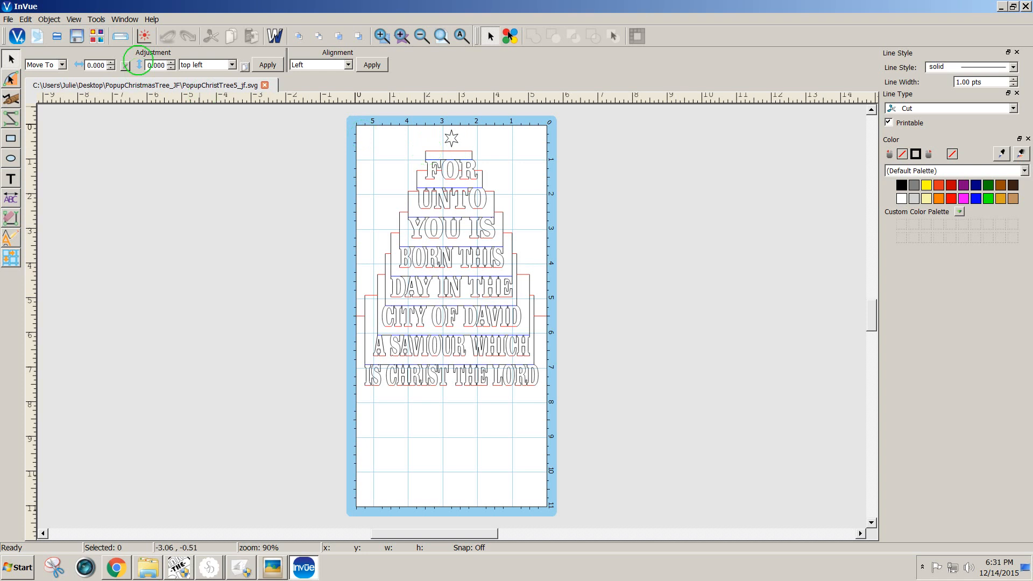
{"action": "left_click", "coordinate": [120, 36]}
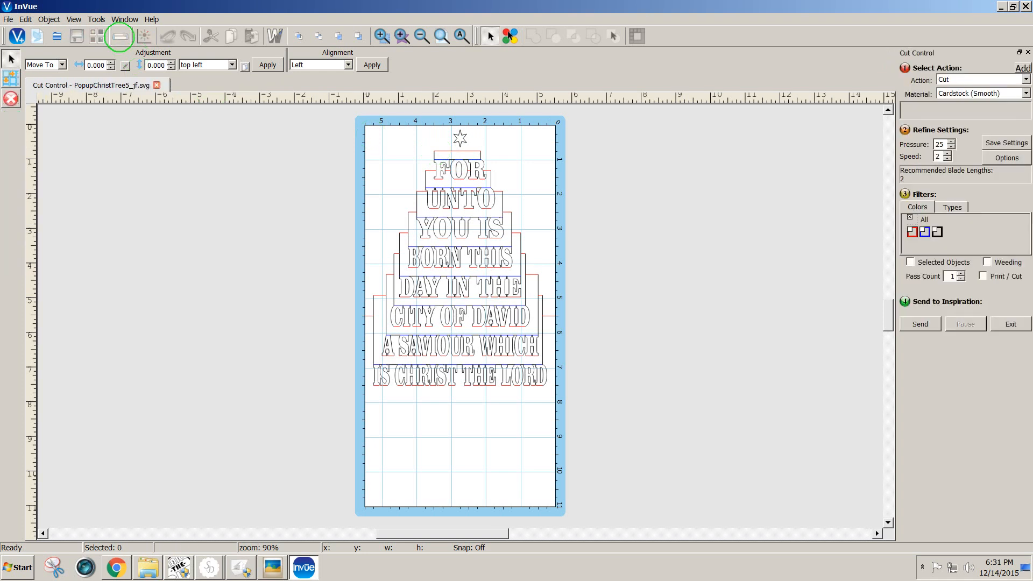
- Set up the fold-line pass with only the red and blue lines filtered and the action set to Engrave, and exit the cut control
{"action": "left_click", "coordinate": [913, 232]}
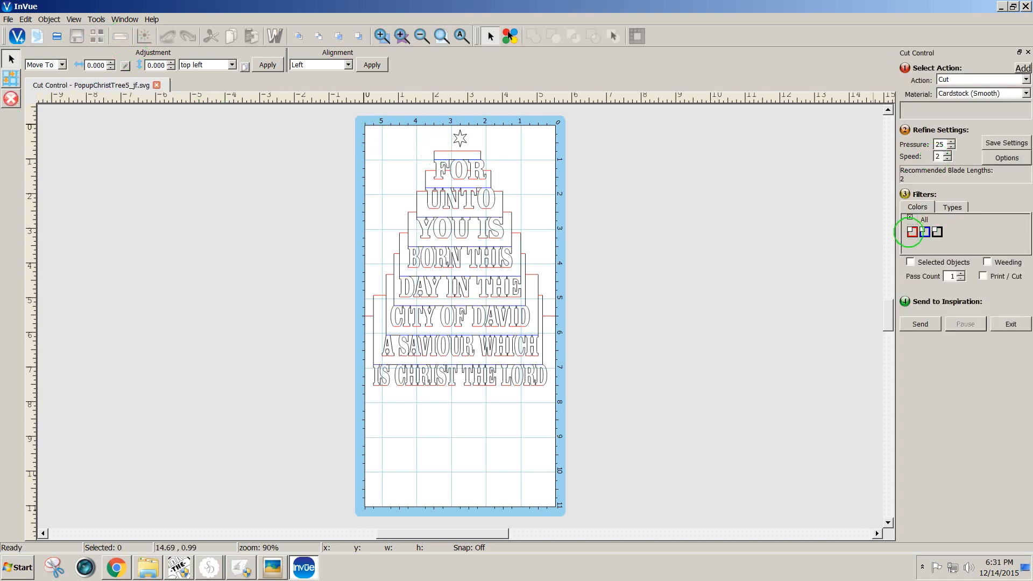
{"action": "left_click", "coordinate": [925, 232]}
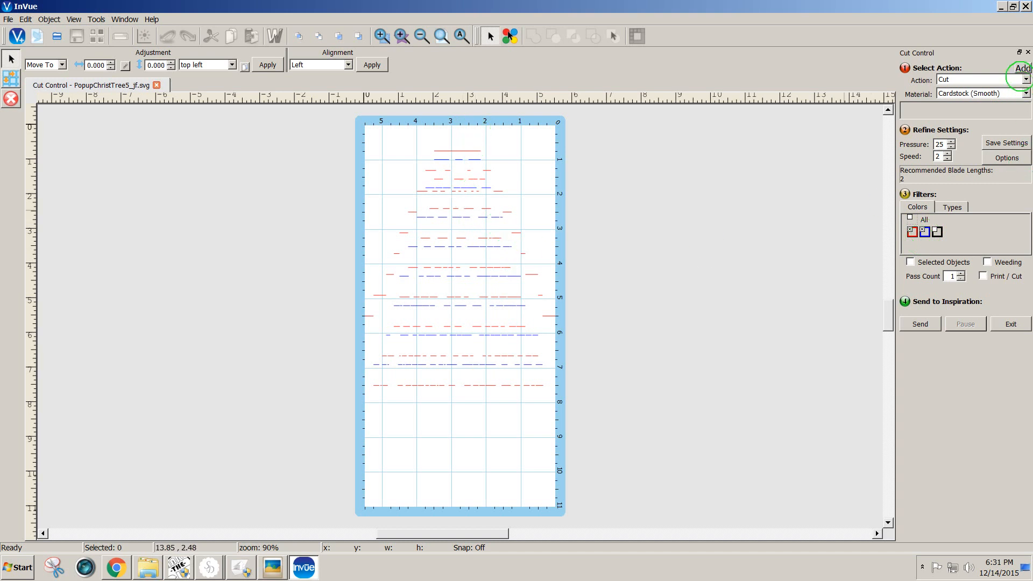
{"action": "left_click", "coordinate": [1026, 80]}
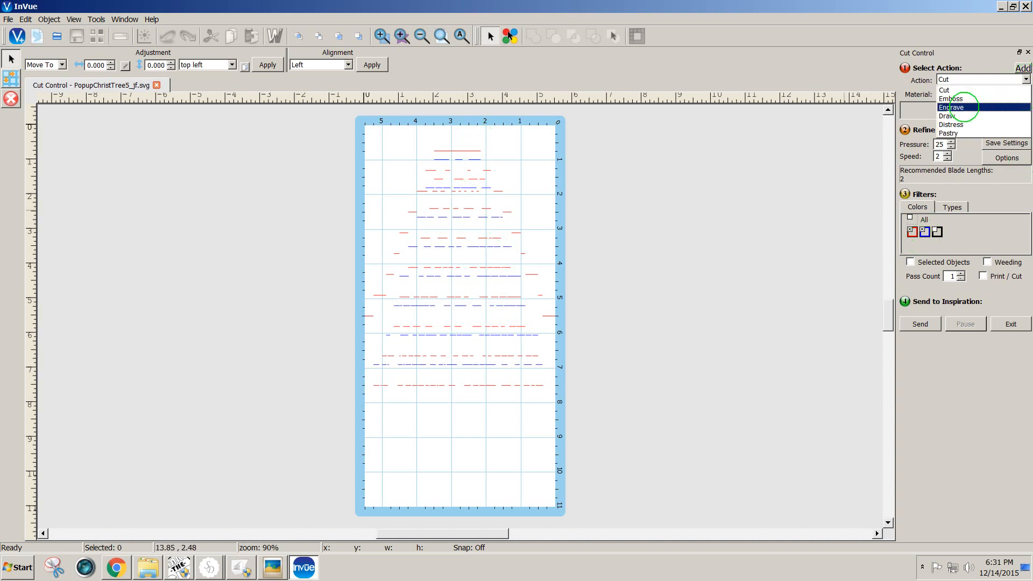
{"action": "left_click", "coordinate": [964, 106]}
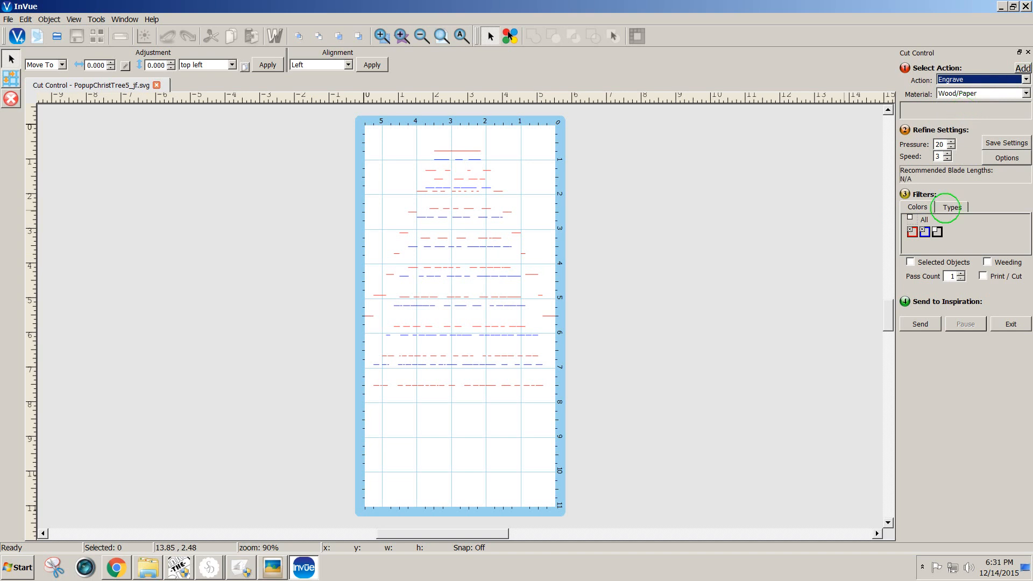
{"action": "left_click", "coordinate": [934, 258]}
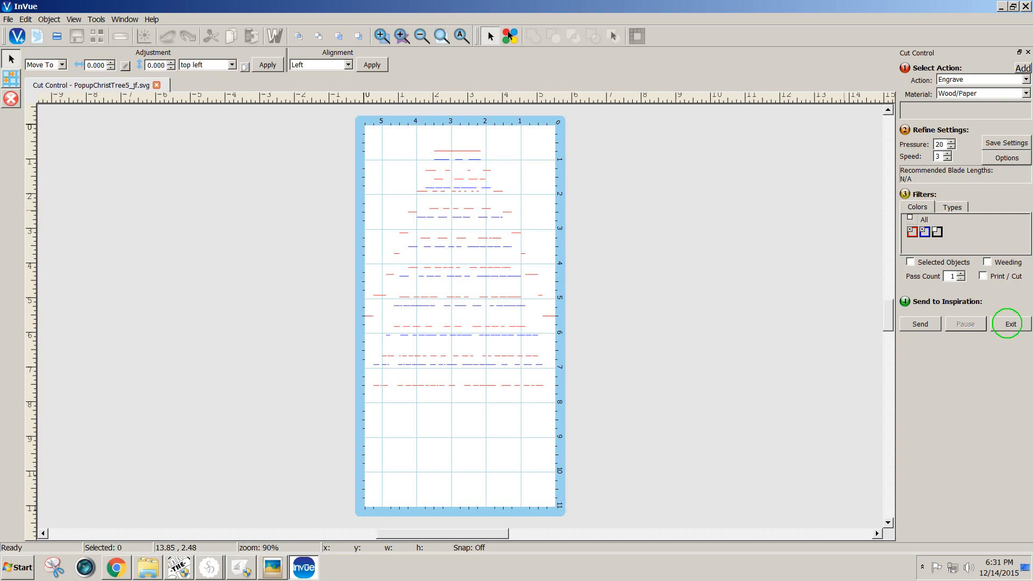
{"action": "left_click", "coordinate": [1006, 323]}
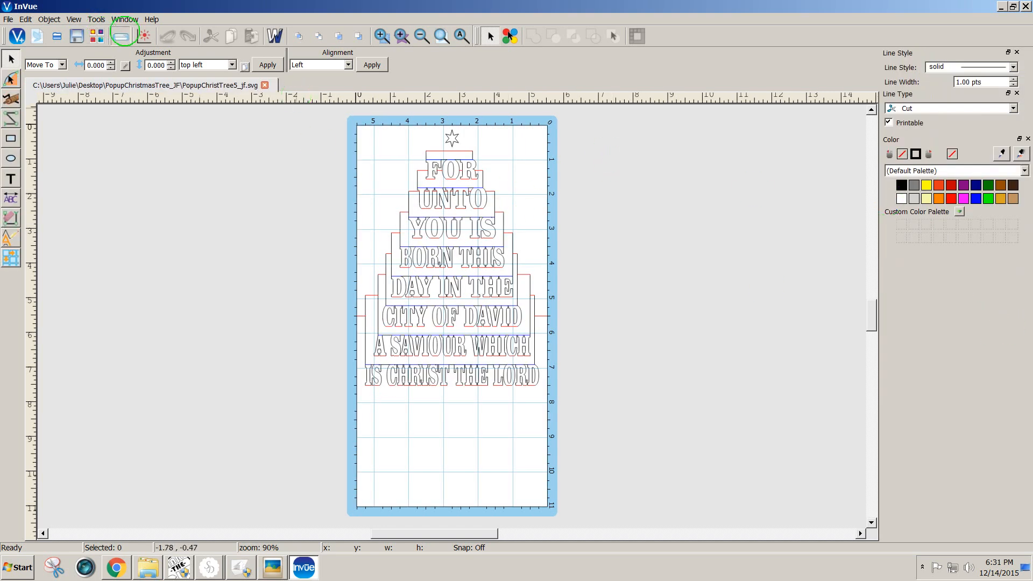
- Set up a Cut pass for only the black lines on Cardstock (Textured) in the cut control, and exit without sending it
{"action": "left_click", "coordinate": [121, 36]}
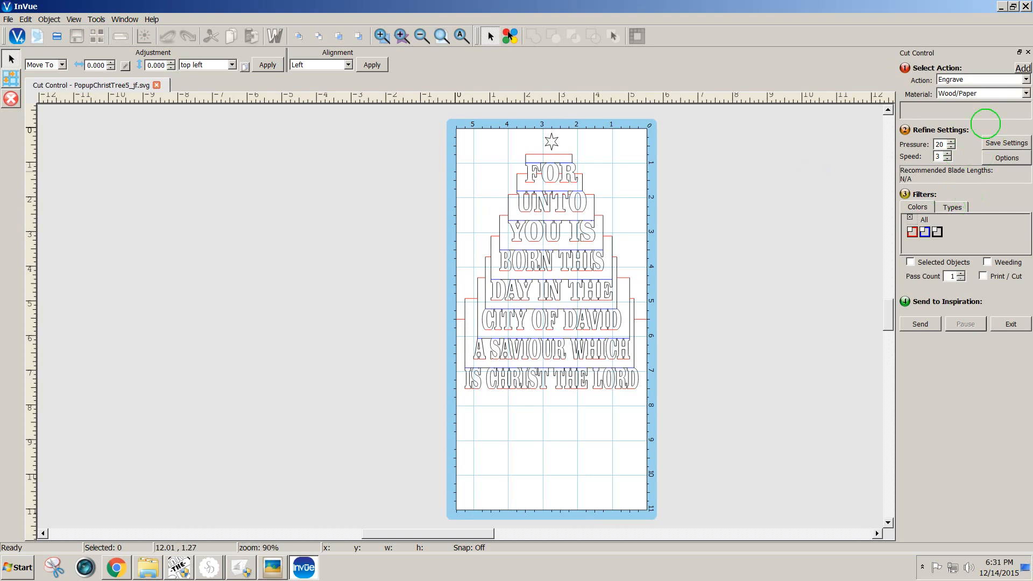
{"action": "left_click", "coordinate": [1020, 80]}
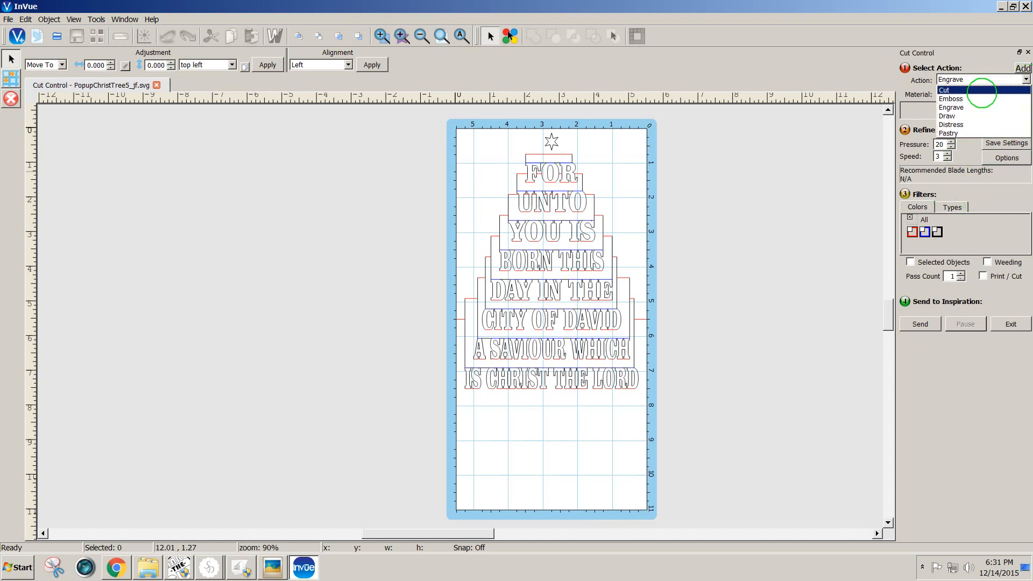
{"action": "left_click", "coordinate": [980, 90]}
{"action": "left_click", "coordinate": [936, 230]}
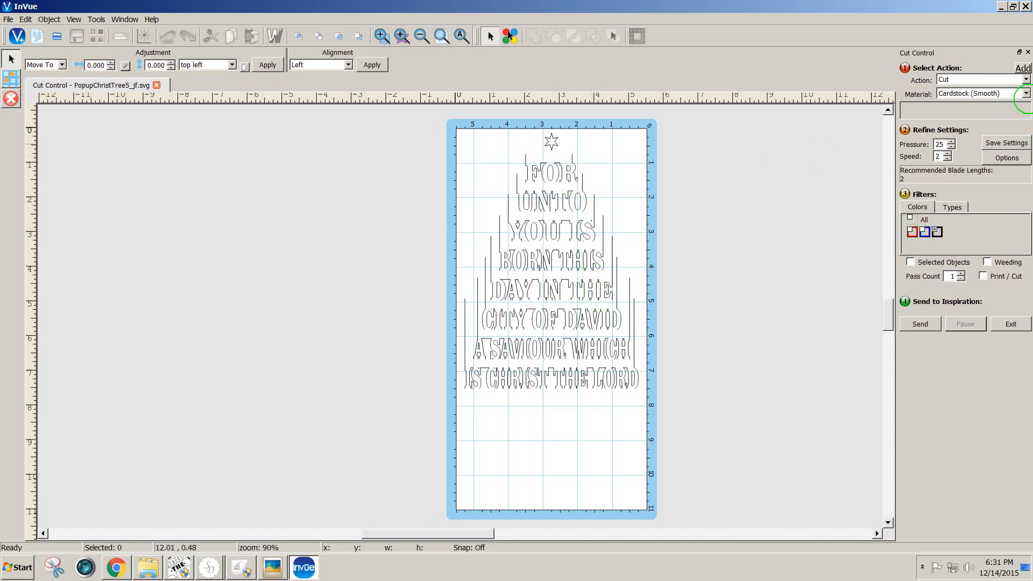
{"action": "left_click", "coordinate": [1026, 93]}
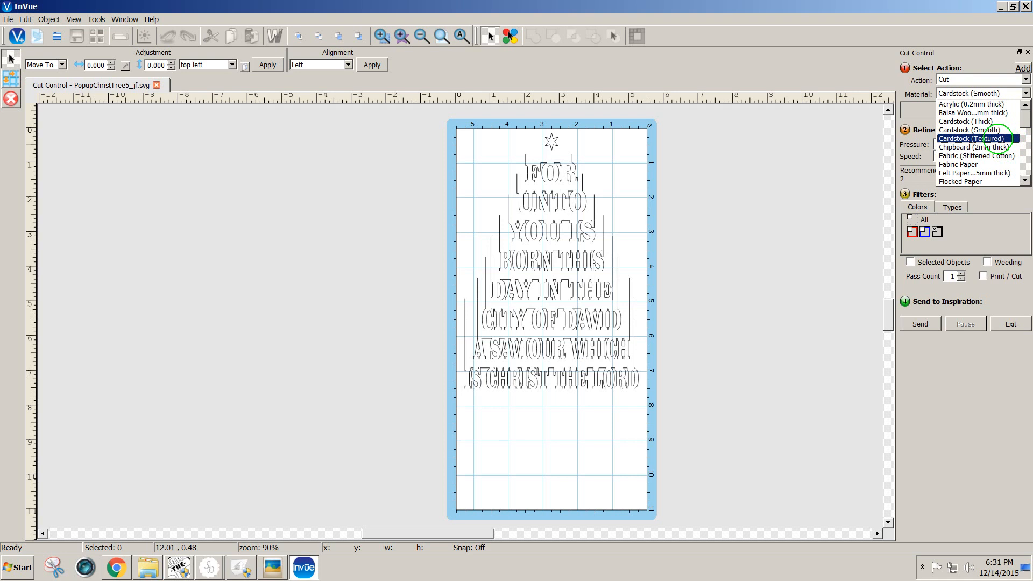
{"action": "left_click", "coordinate": [998, 138]}
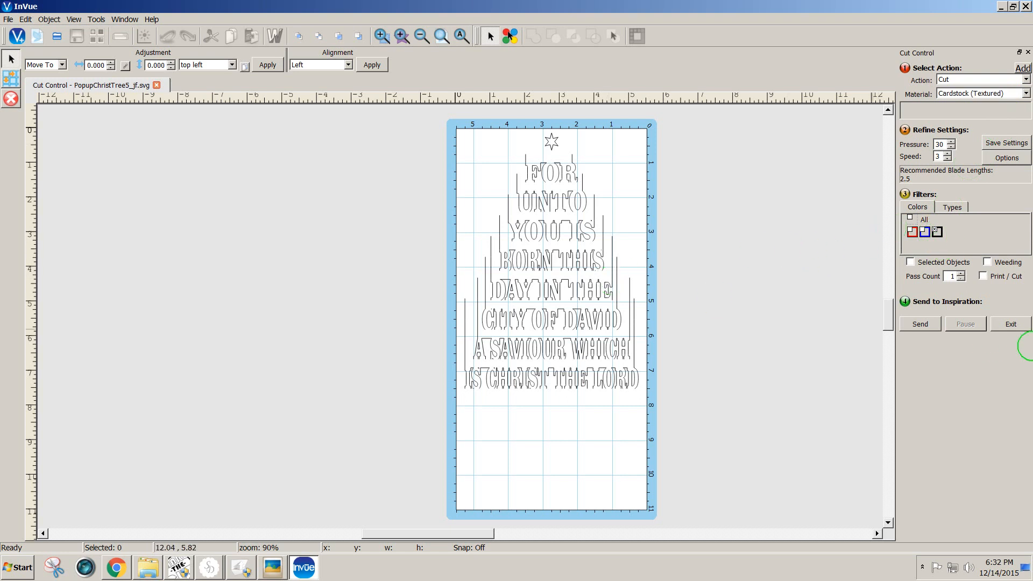
{"action": "left_click", "coordinate": [1011, 324]}
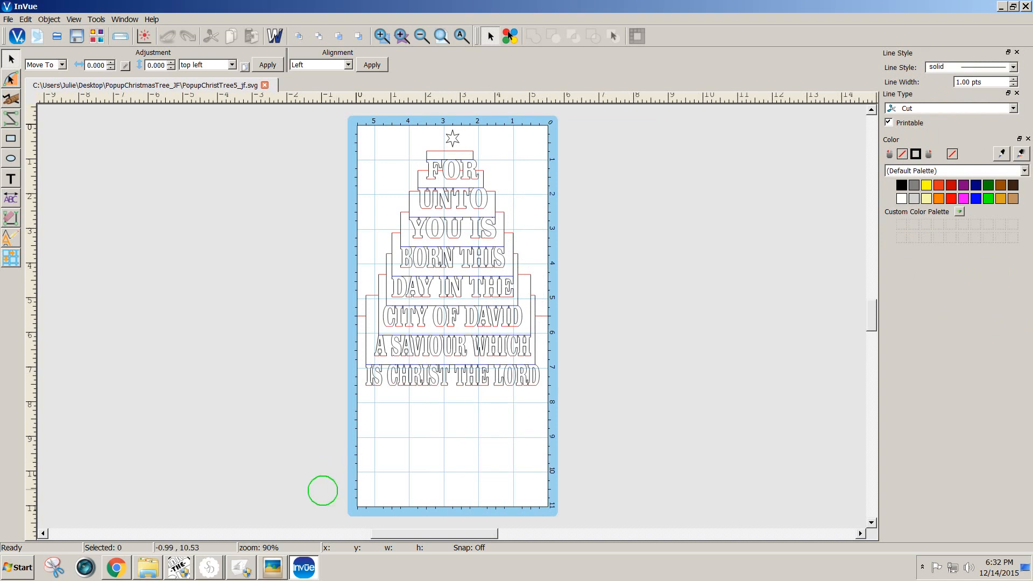
- Close the rendered card preview and view the finished card photo PopupChristmasTree3_JF.jpg from the Photos folder
{"action": "left_click", "coordinate": [270, 573]}
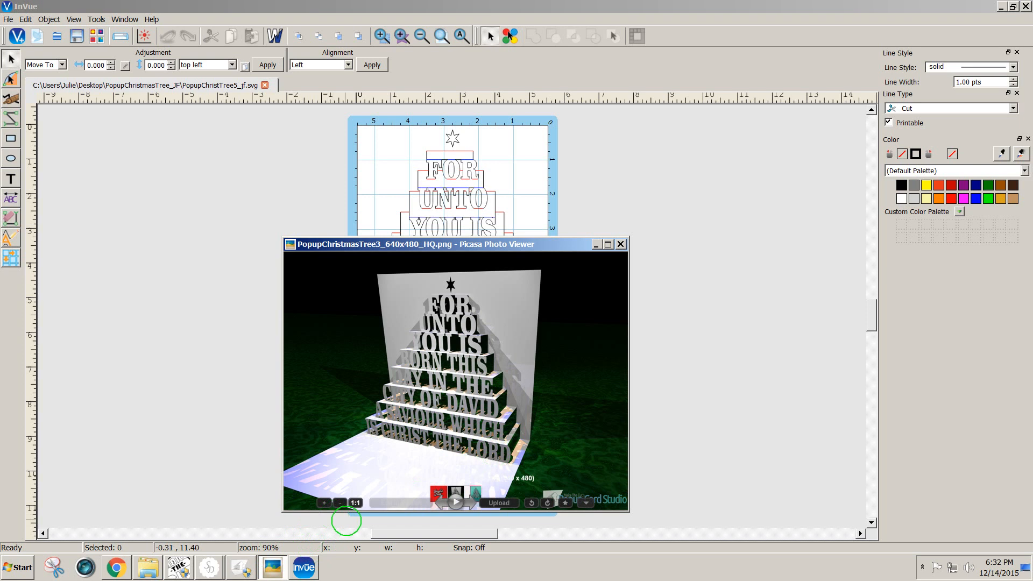
{"action": "left_click", "coordinate": [148, 567]}
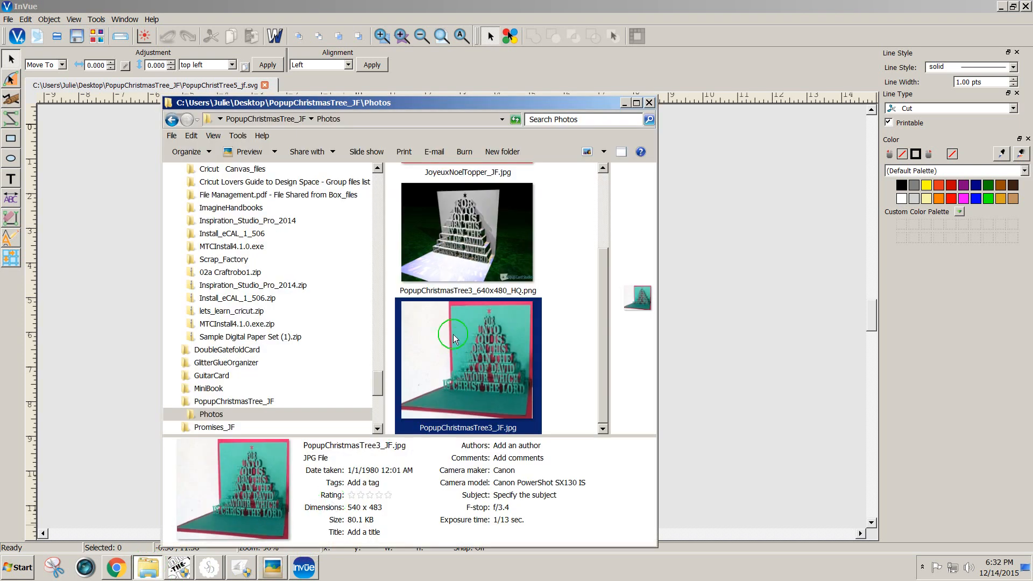
{"action": "double_click", "coordinate": [476, 359]}
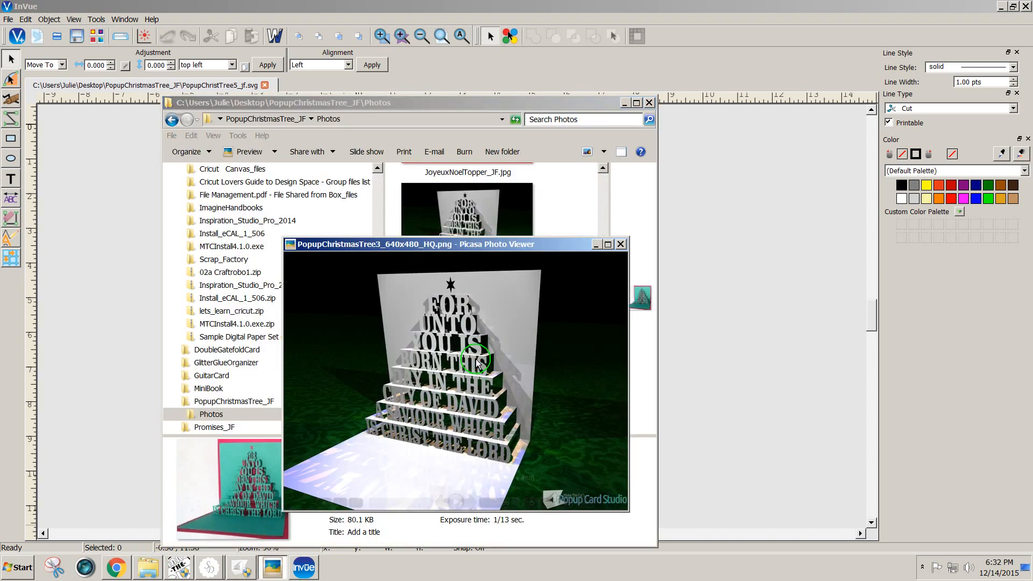
{"action": "left_click", "coordinate": [620, 244]}
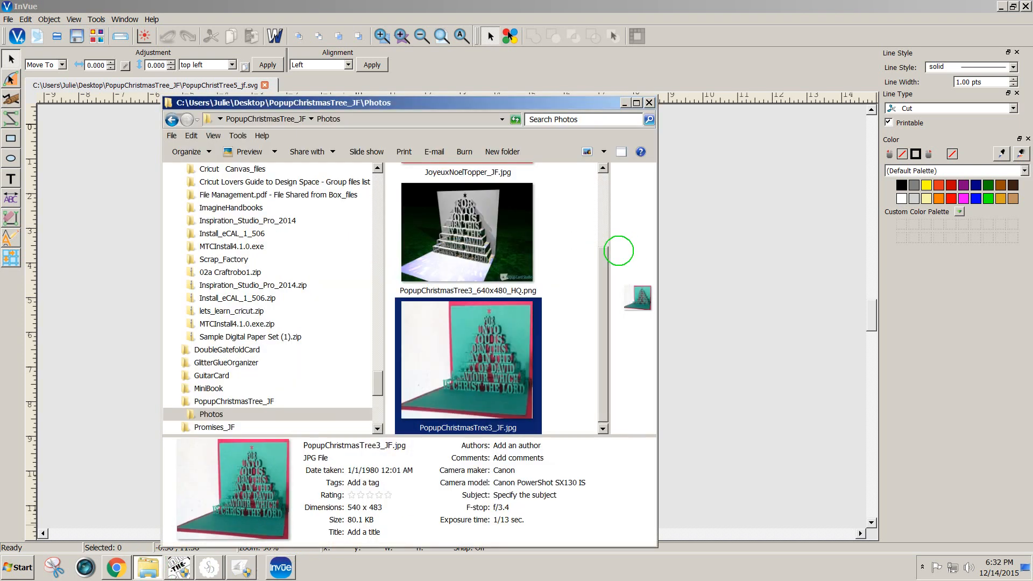
{"action": "double_click", "coordinate": [463, 389]}
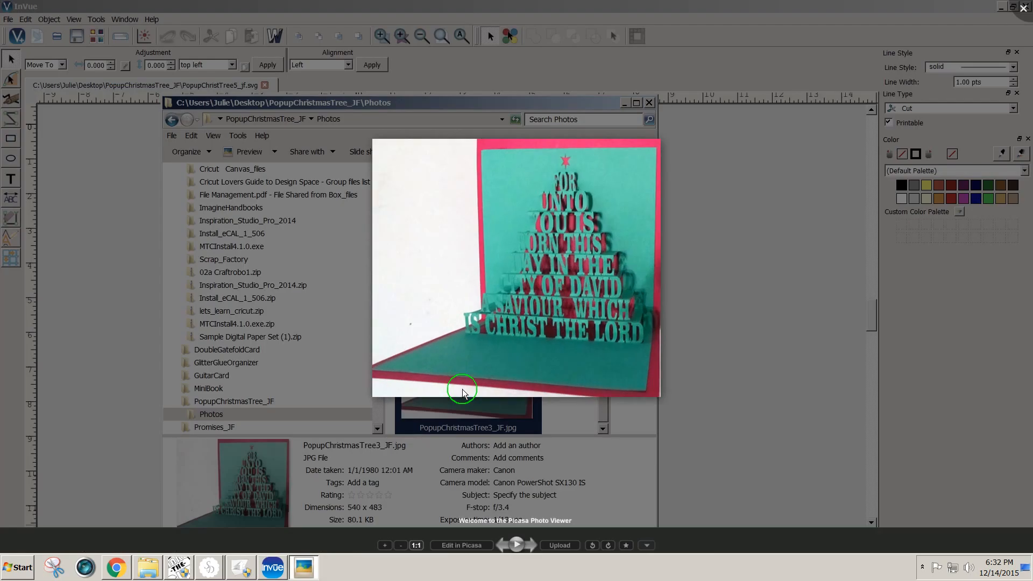